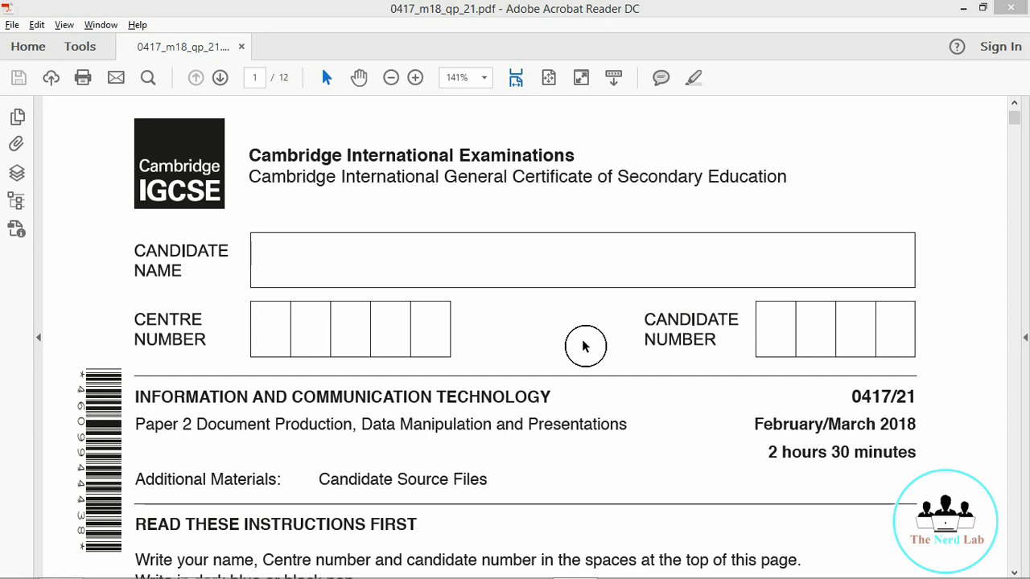
Step: Scroll the exam paper from its cover to Task 2, steps 1–2, on page 2
click(893, 203)
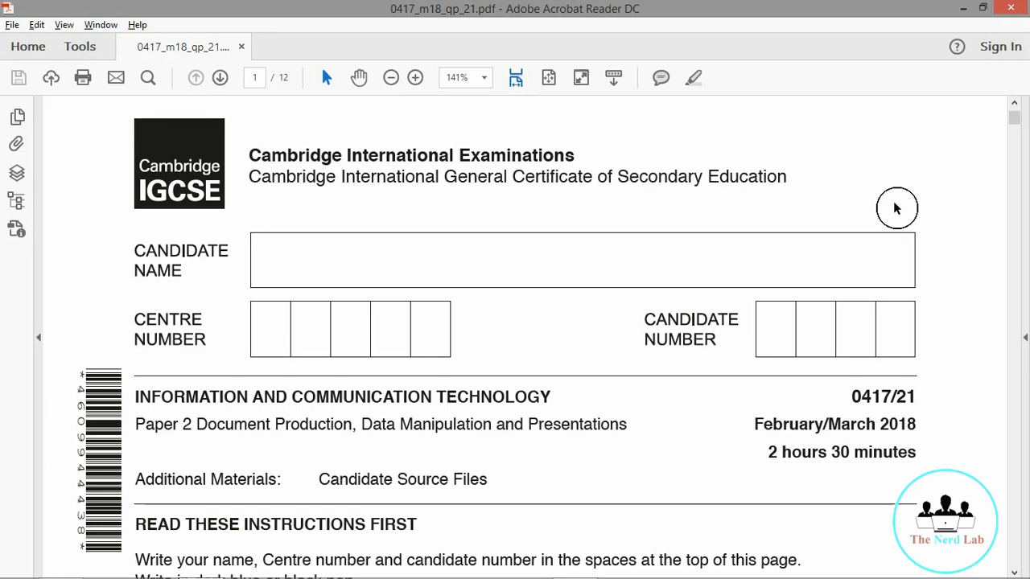
scroll(896, 209, down, 3)
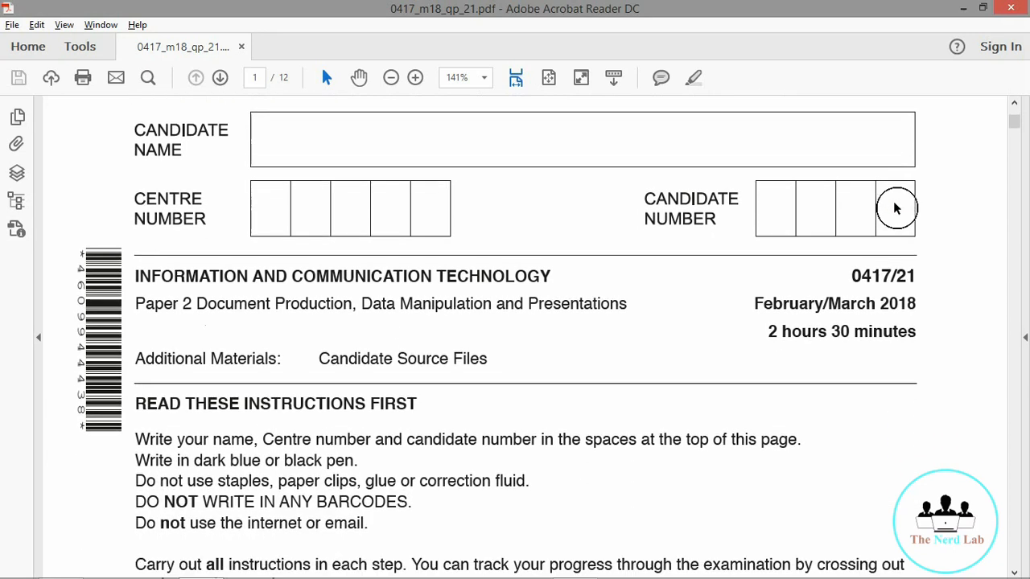
scroll(896, 209, down, 5)
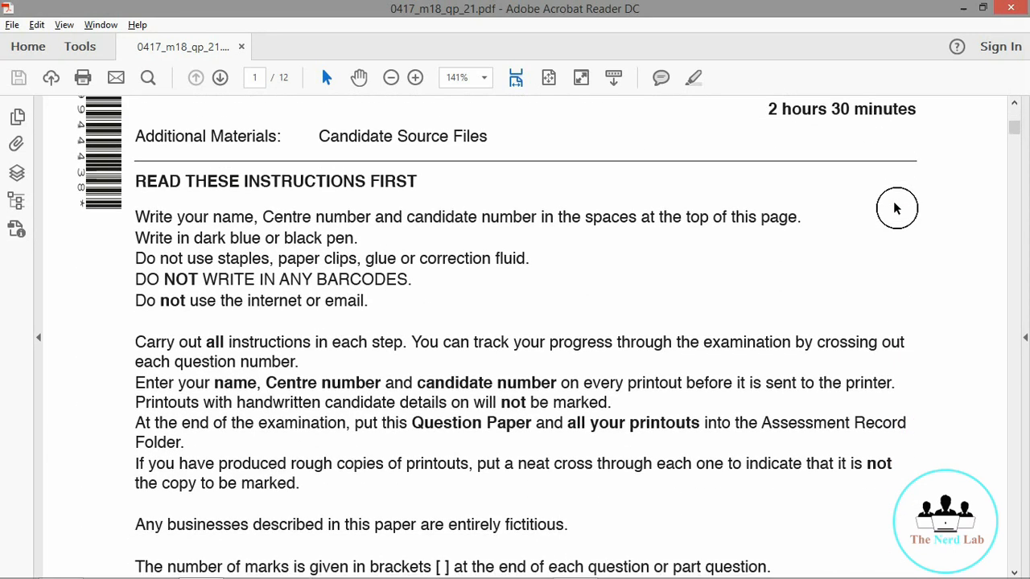
scroll(895, 209, down, 15)
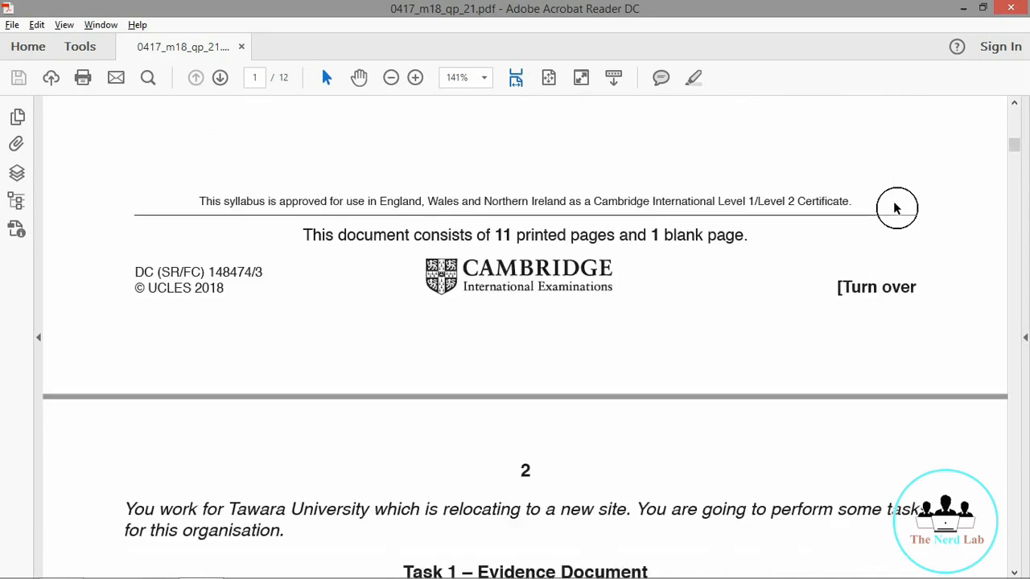
scroll(895, 208, down, 8)
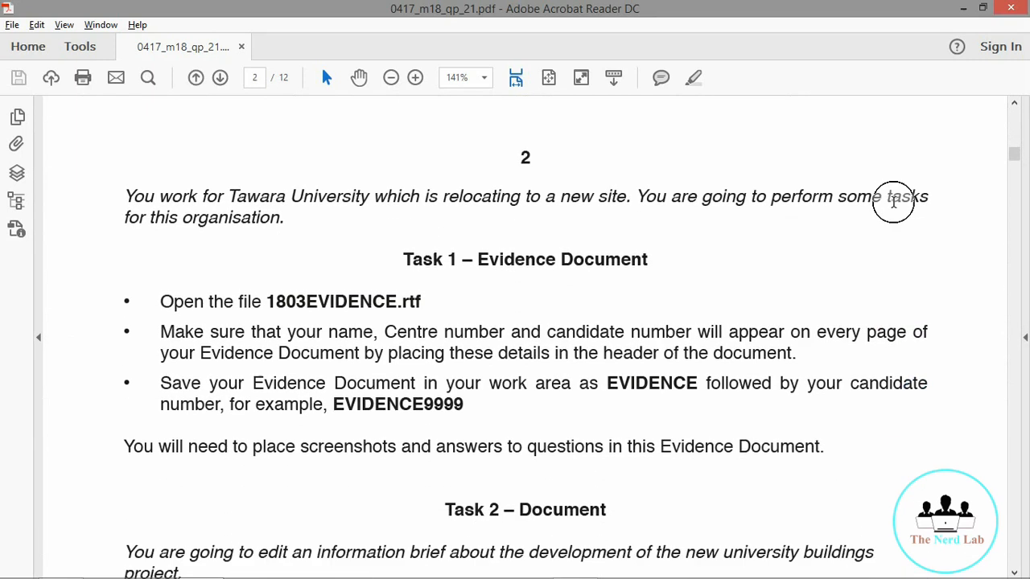
scroll(894, 205, down, 1)
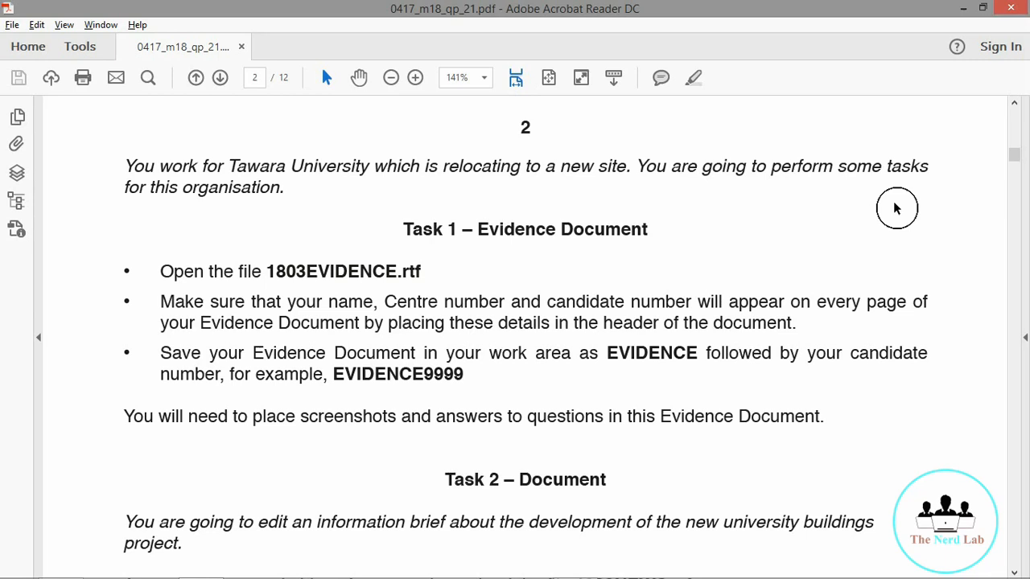
scroll(896, 209, down, 2)
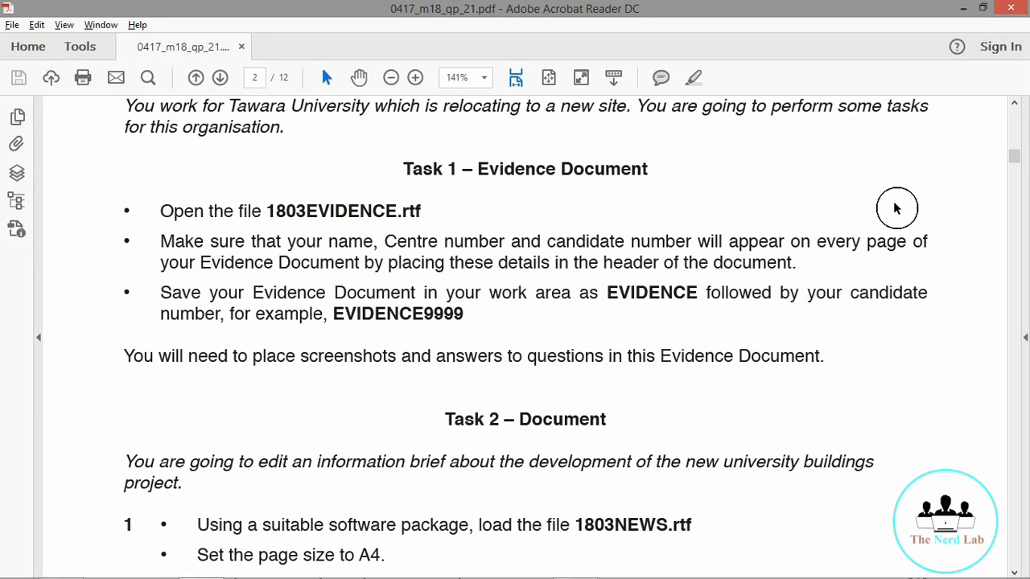
scroll(896, 208, down, 3)
scroll(897, 209, down, 2)
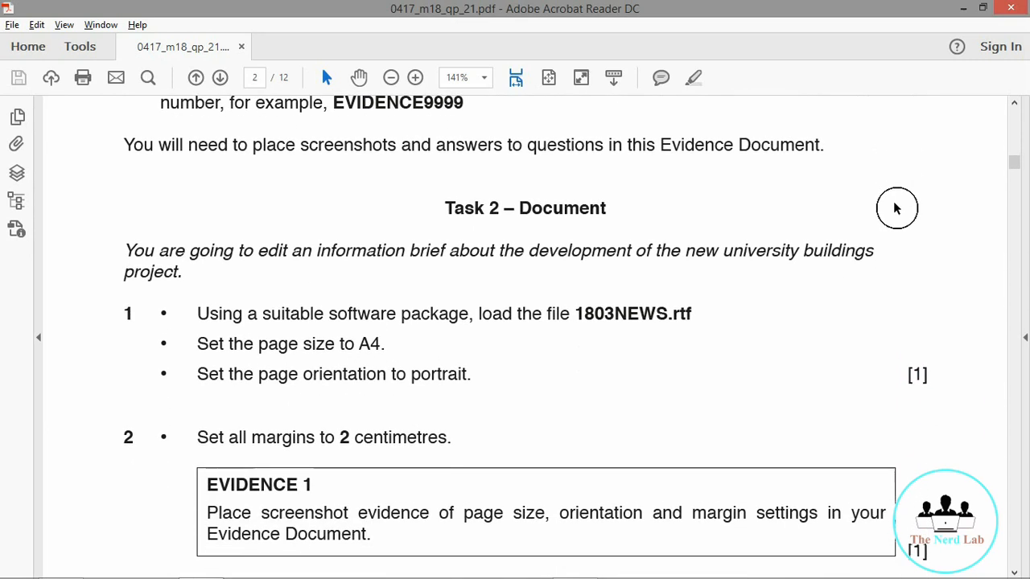
Step: Add a Blank (Three Columns) header to 1803EVIDENCE and turn off Design Mode
key(alt+Tab)
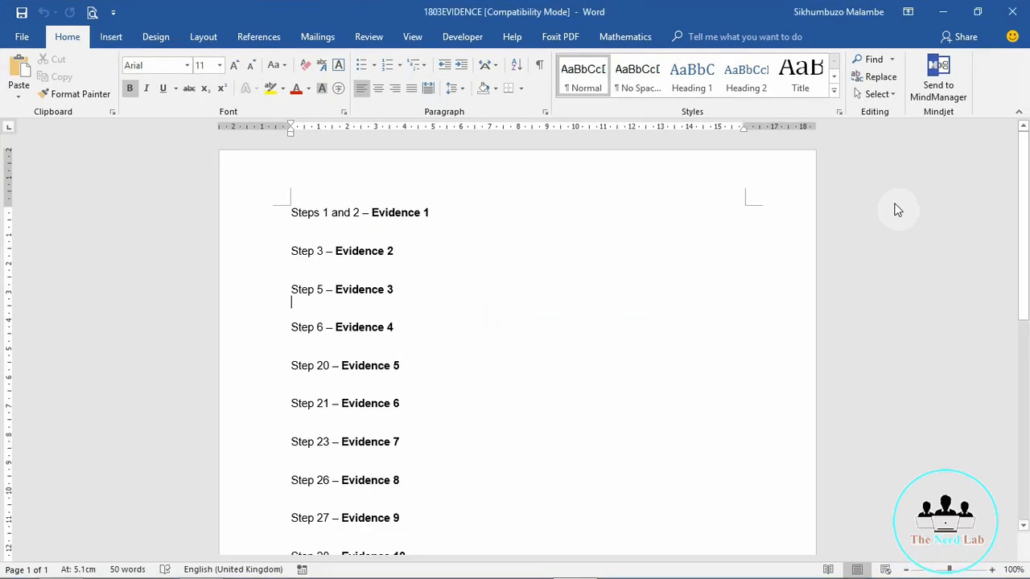
double_click(313, 181)
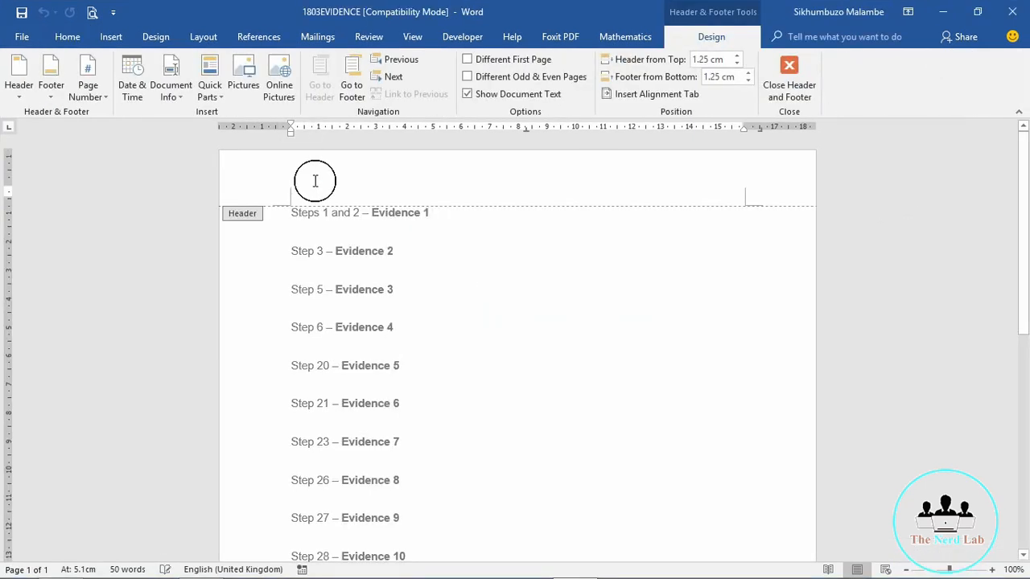
click(15, 99)
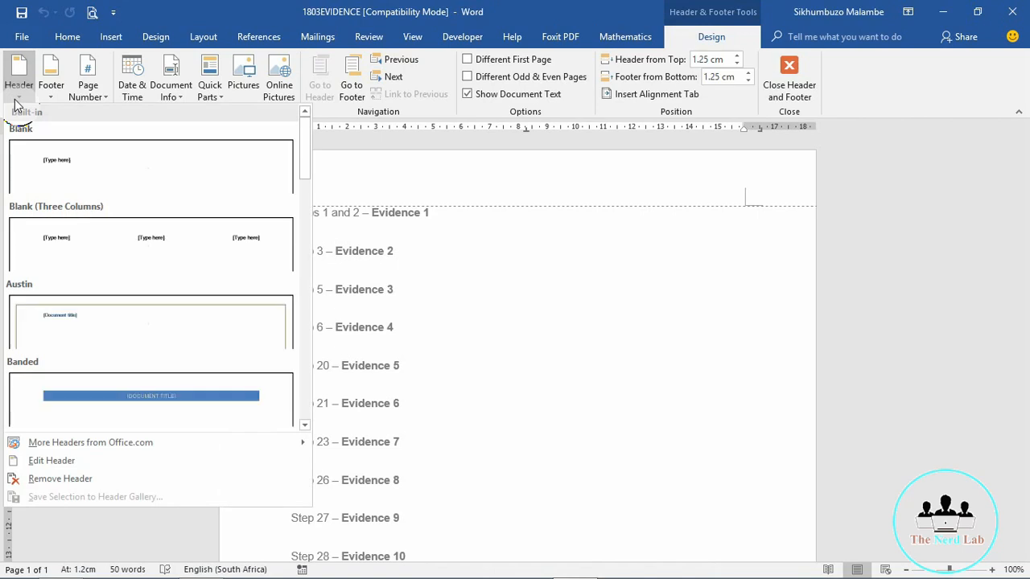
click(118, 242)
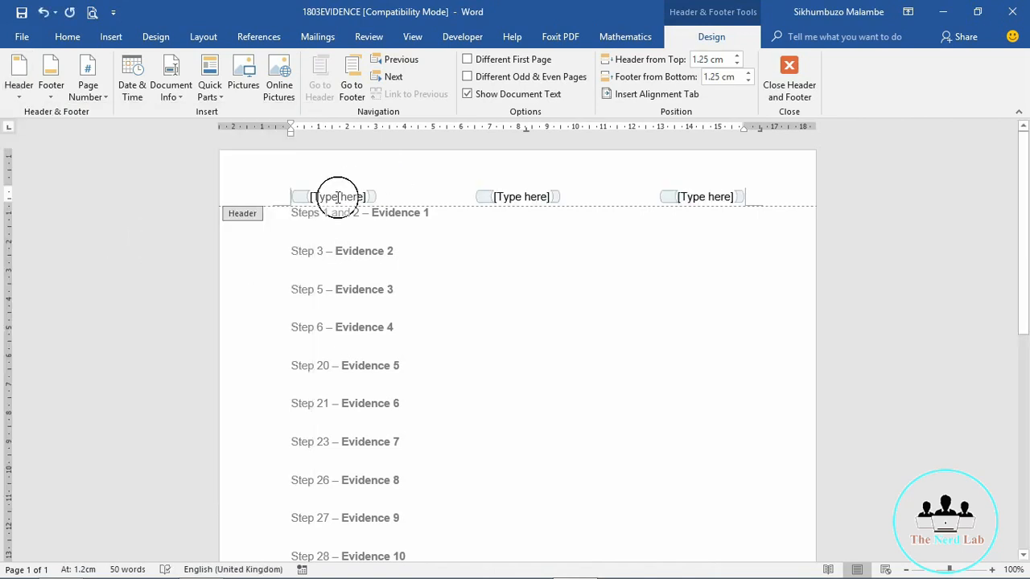
click(338, 196)
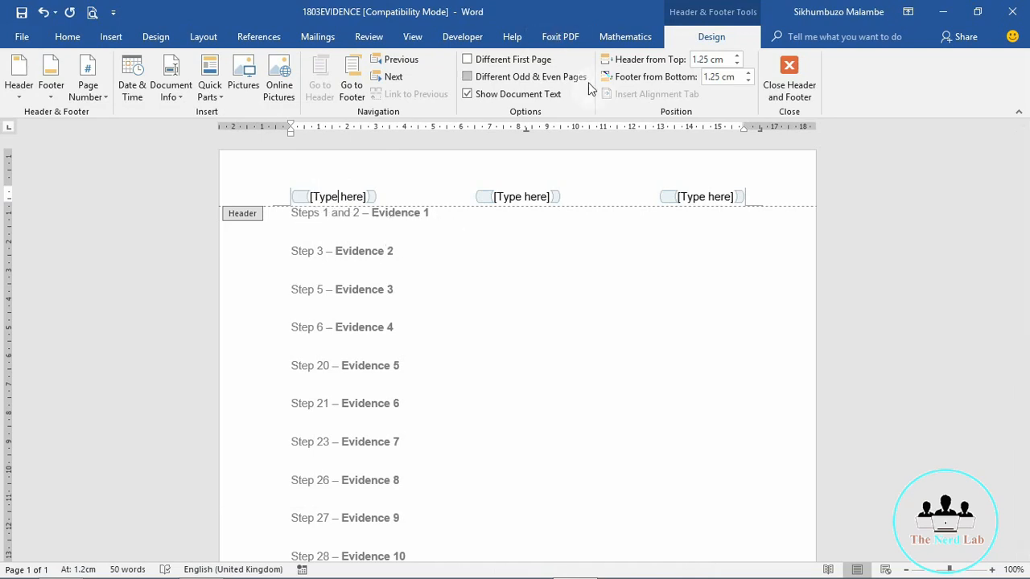
click(462, 37)
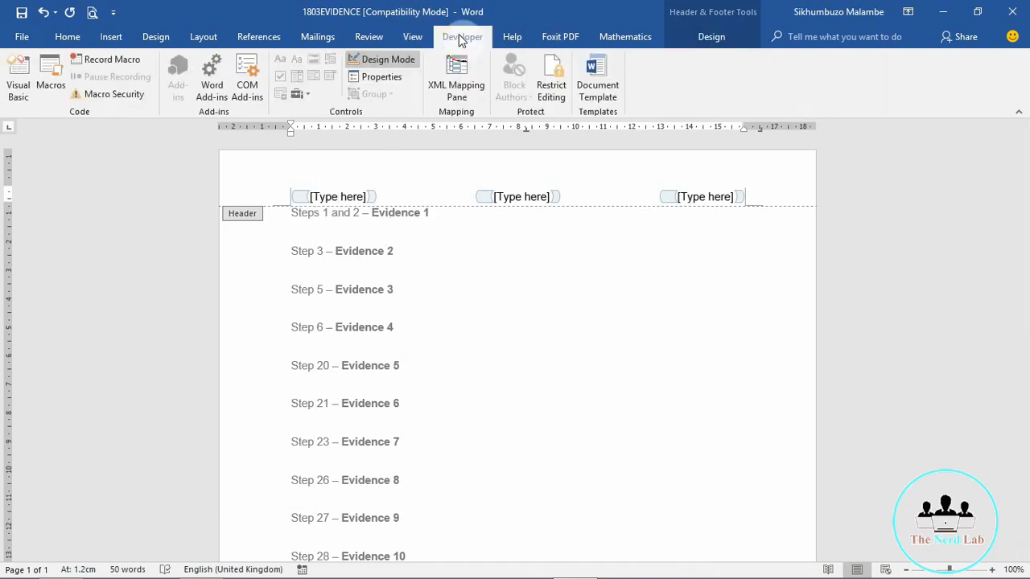
click(374, 62)
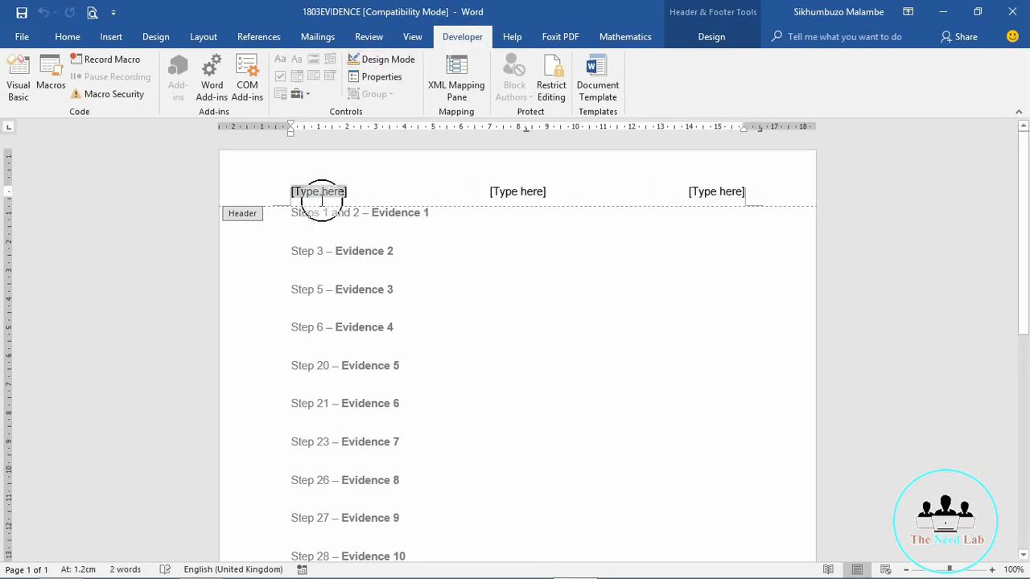
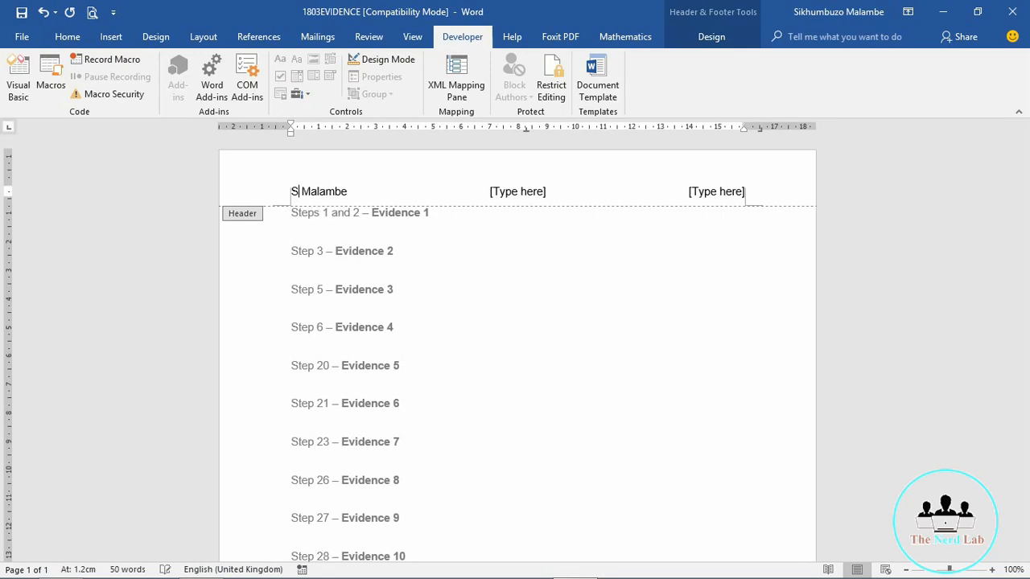
Step: Type the candidate's full name into the left header placeholder, fixing typos
key(BackSpace)
key(BackSpace)
key(BackSpace)
key(BackSpace)
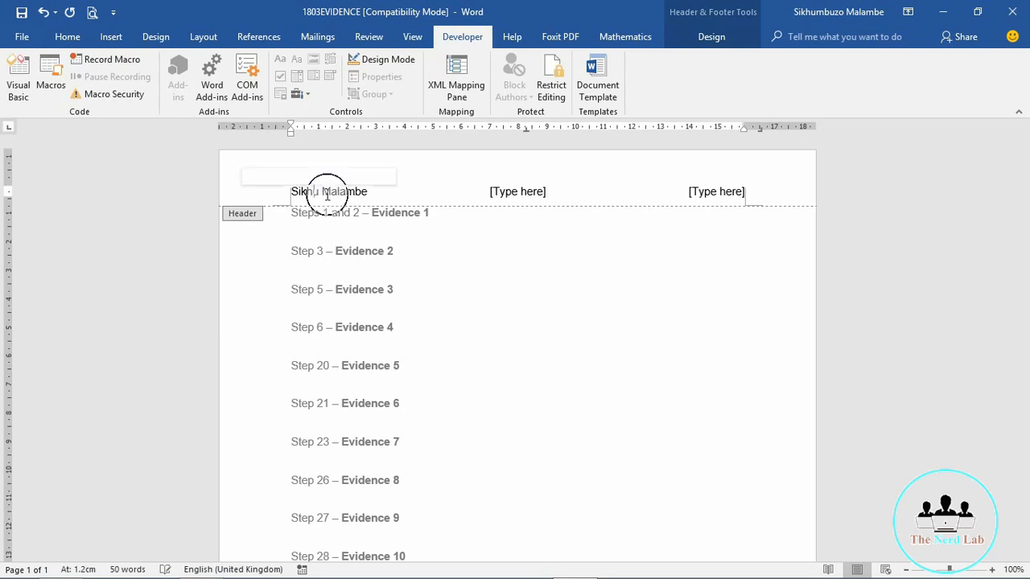
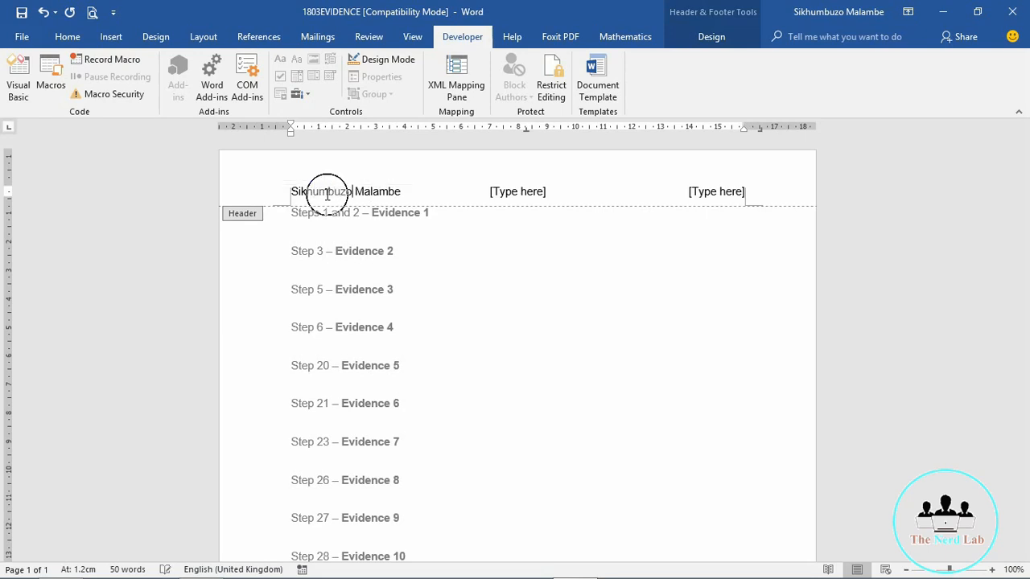
Step: Enter the centre number and candidate number in the middle and right slots, then close the header
click(507, 194)
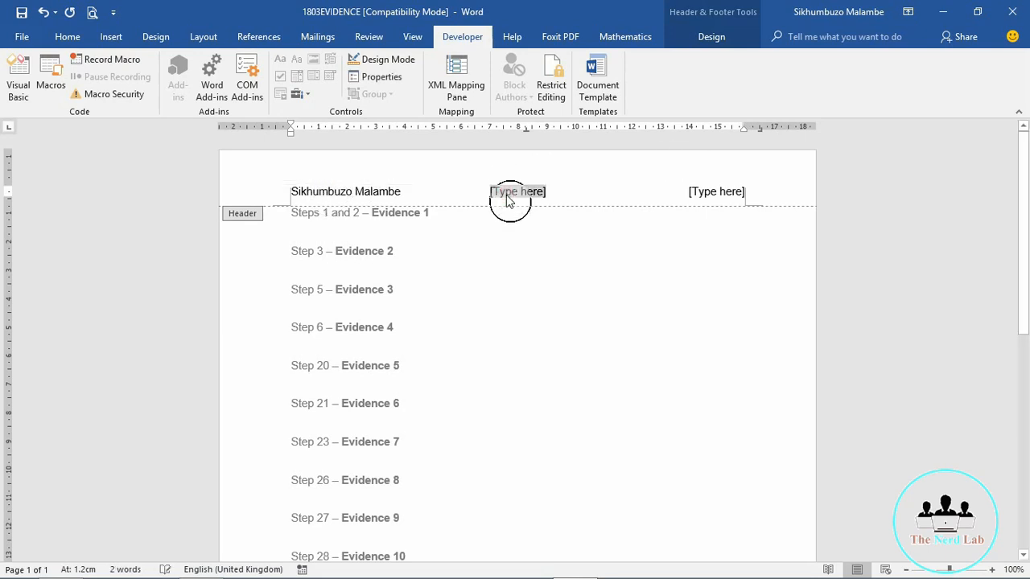
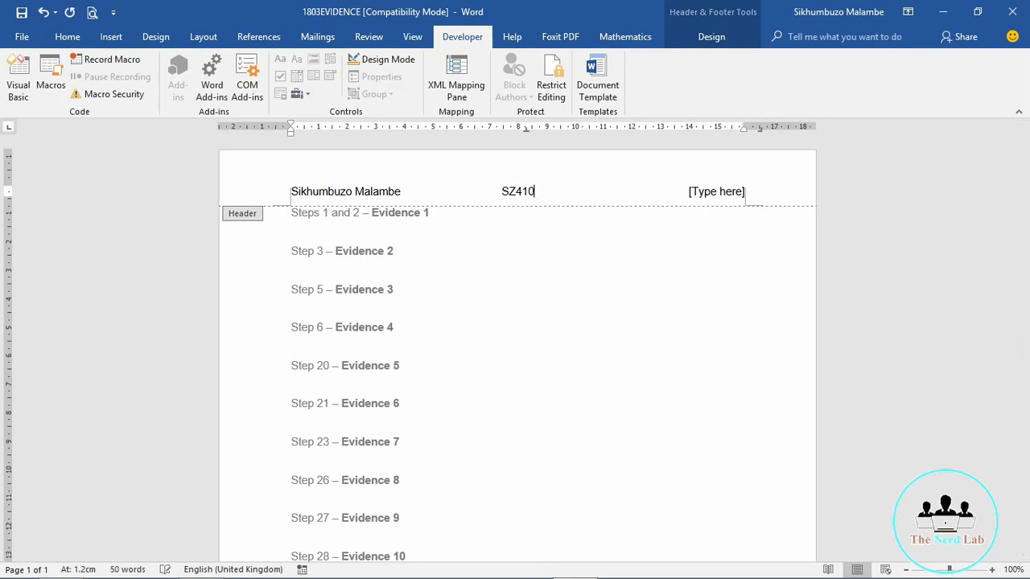
click(721, 199)
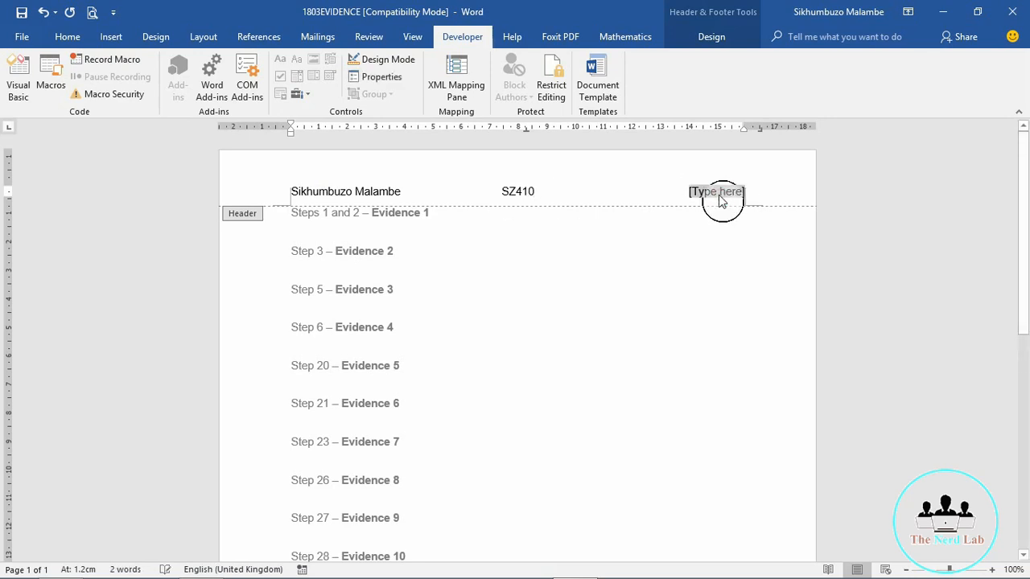
key(BackSpace)
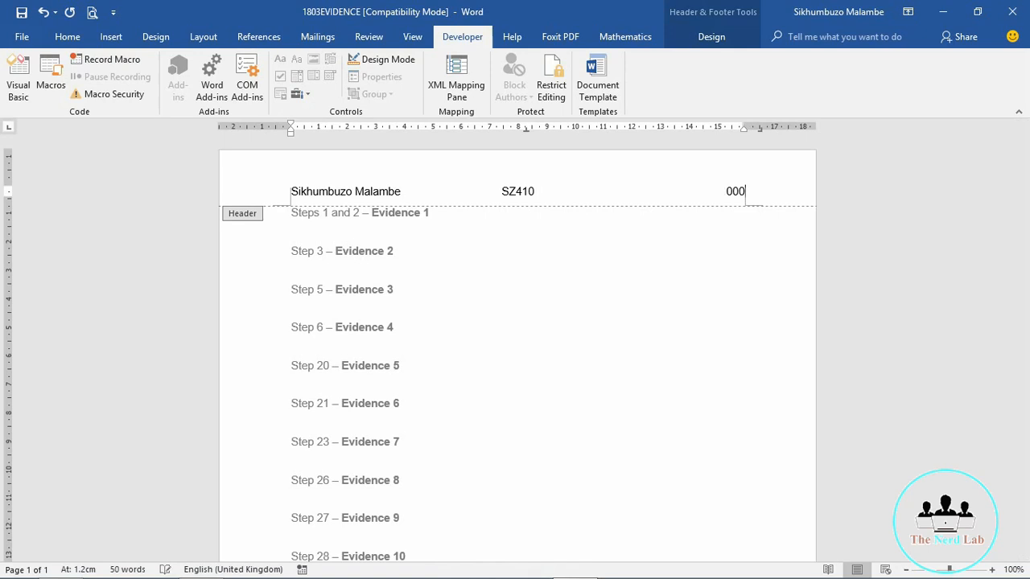
key(BackSpace)
double_click(470, 243)
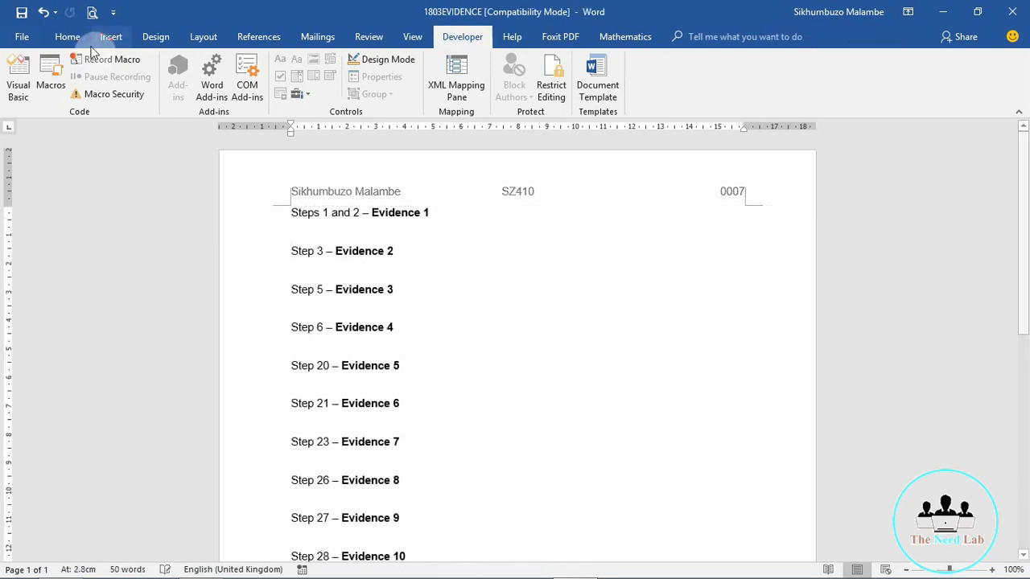
Step: Save the evidence file as 1803EVIDENCE0007 in Word Document format and confirm
click(23, 40)
click(24, 188)
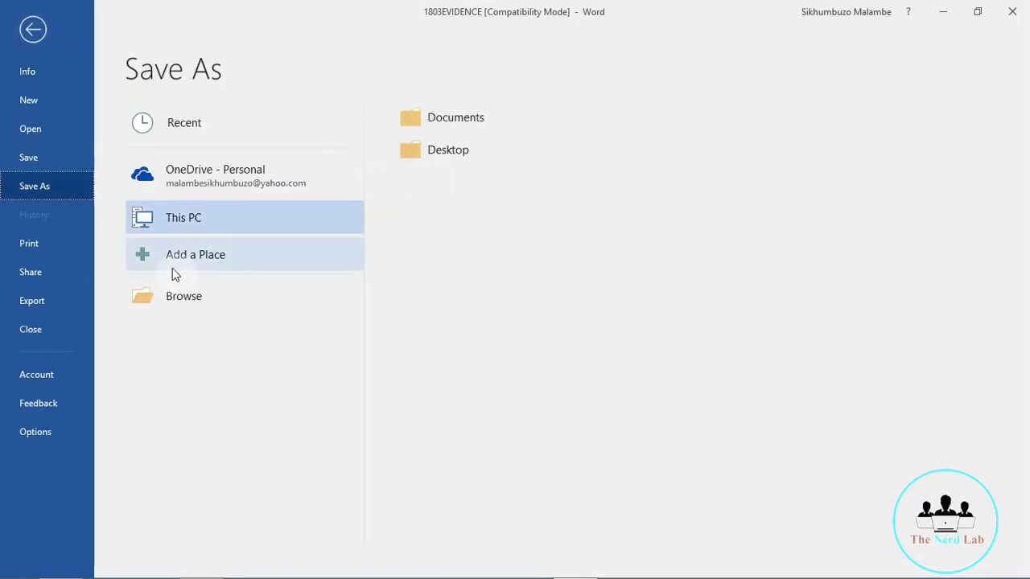
click(184, 296)
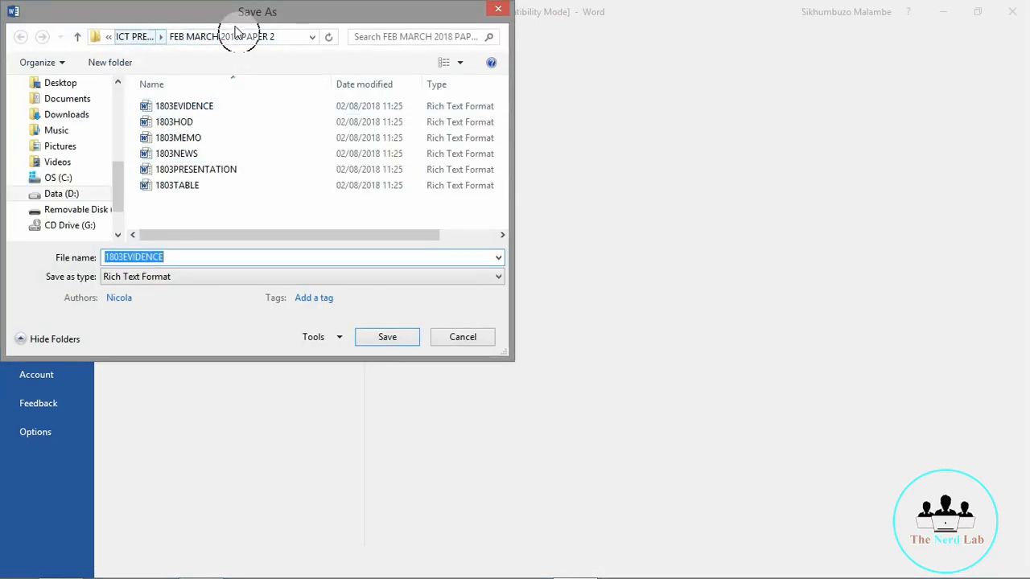
click(171, 257)
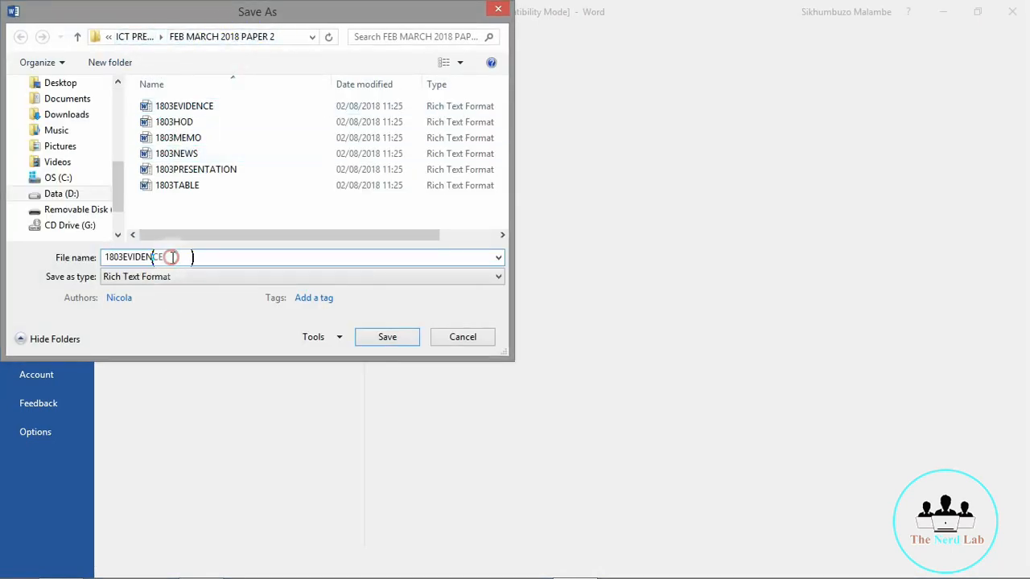
text(0007)
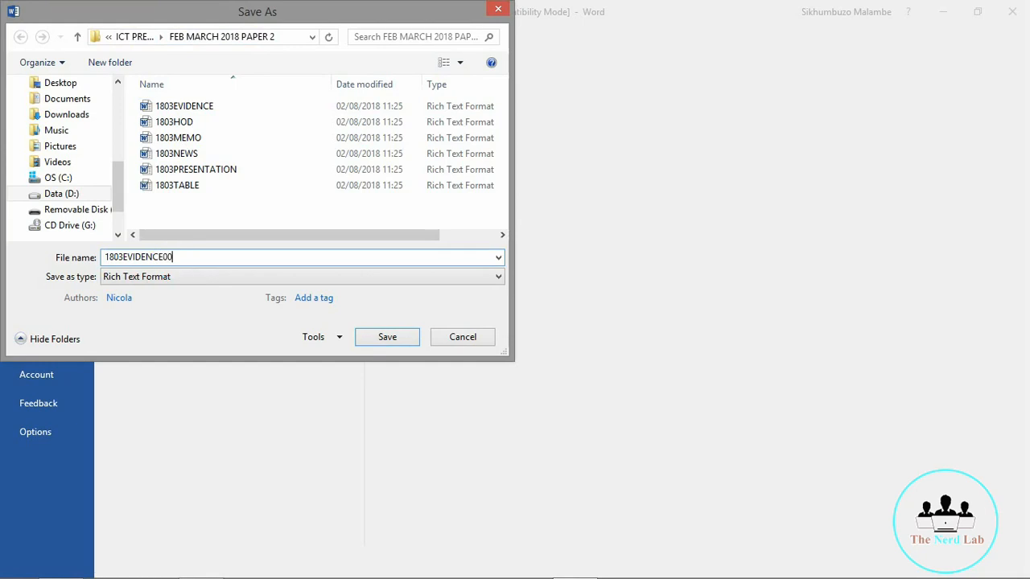
click(168, 278)
click(147, 290)
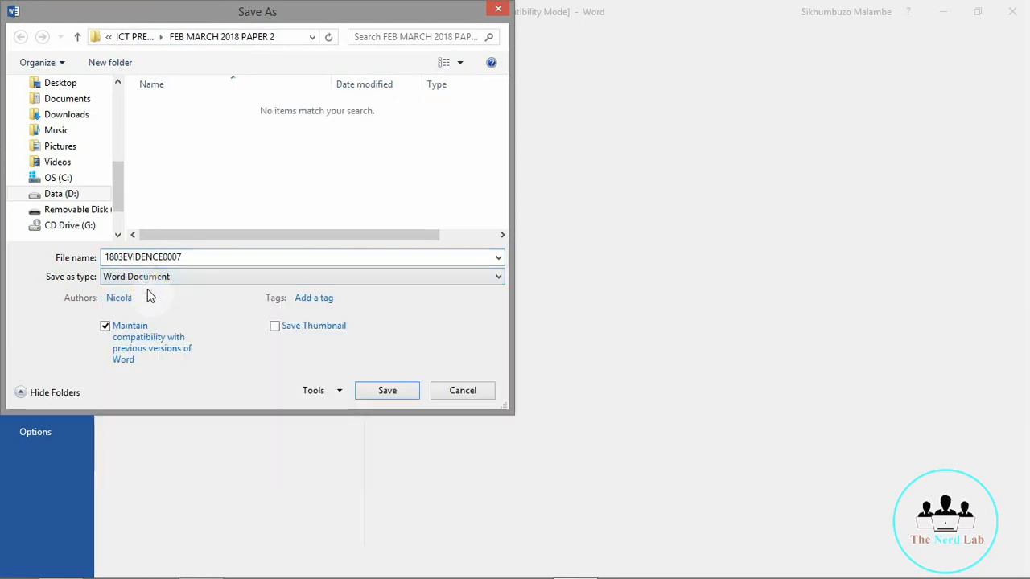
click(388, 390)
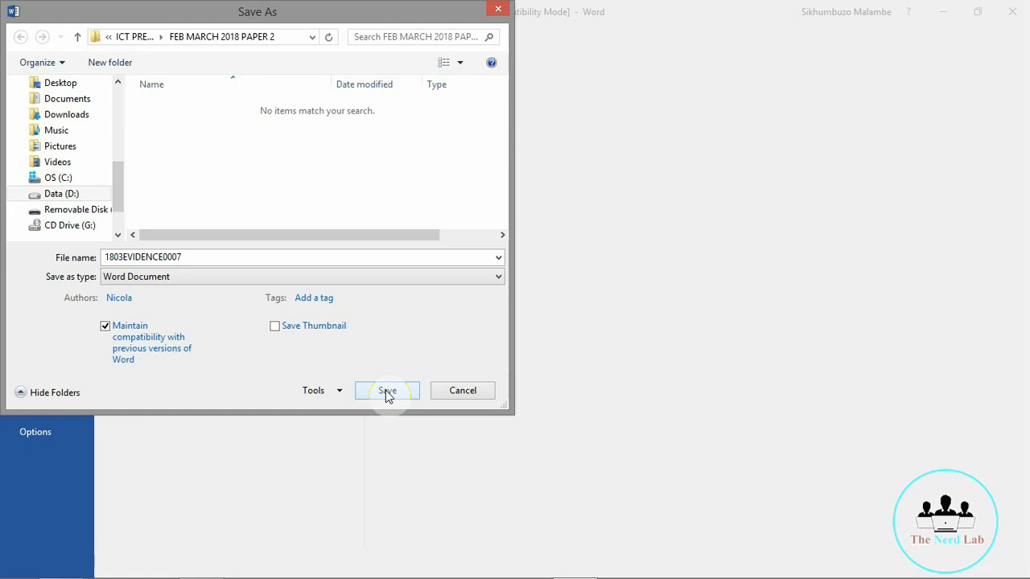
click(386, 391)
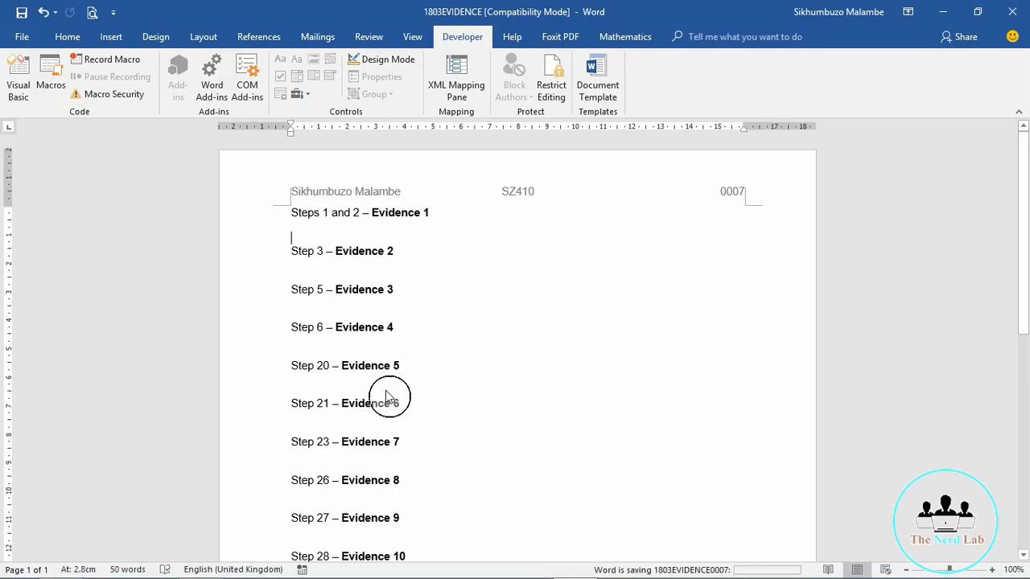
click(947, 13)
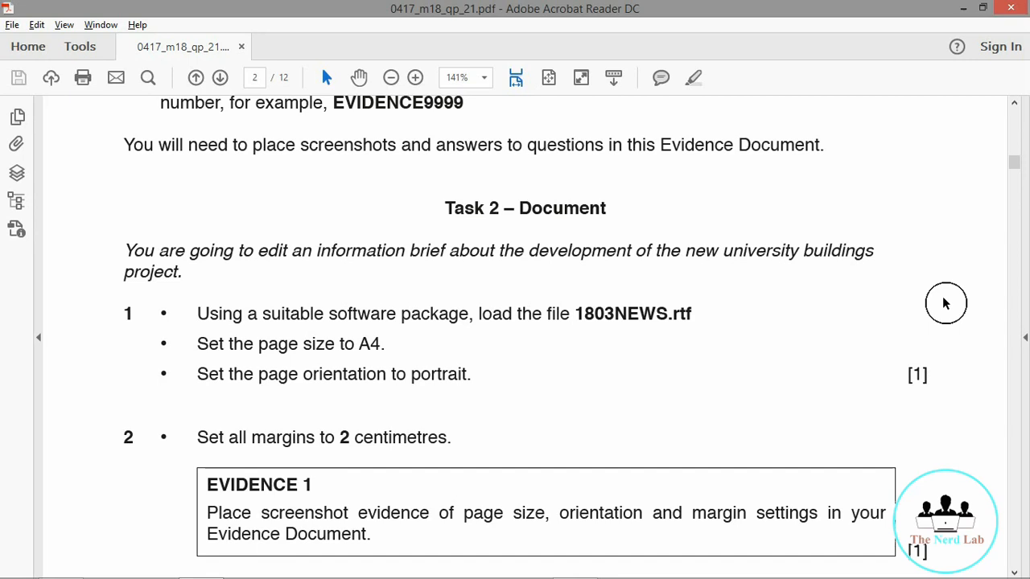
Step: Scroll the PDF to Task 2 questions 1–3, then switch to File Explorer
scroll(945, 303, down, 3)
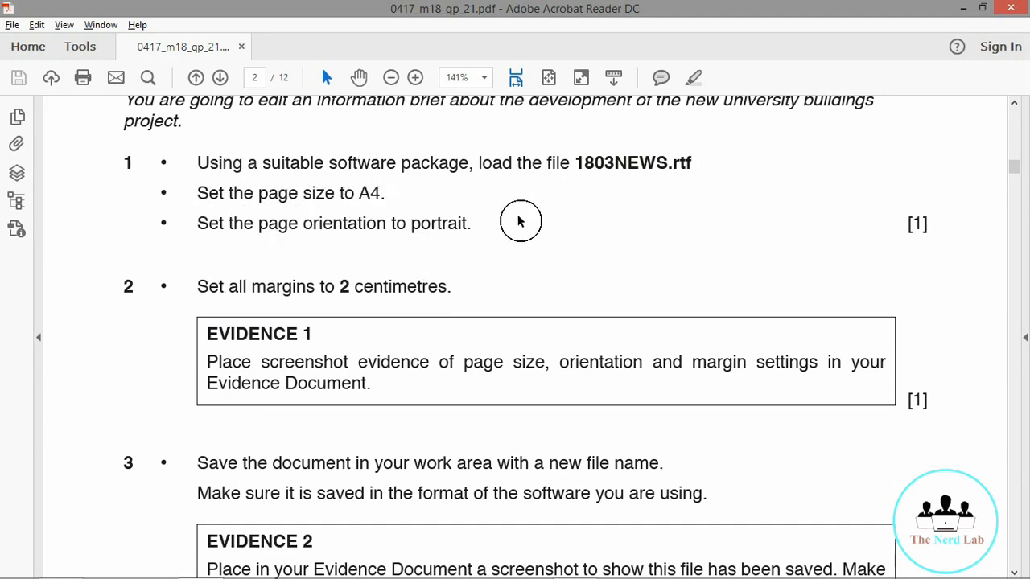
mouse_move(394, 557)
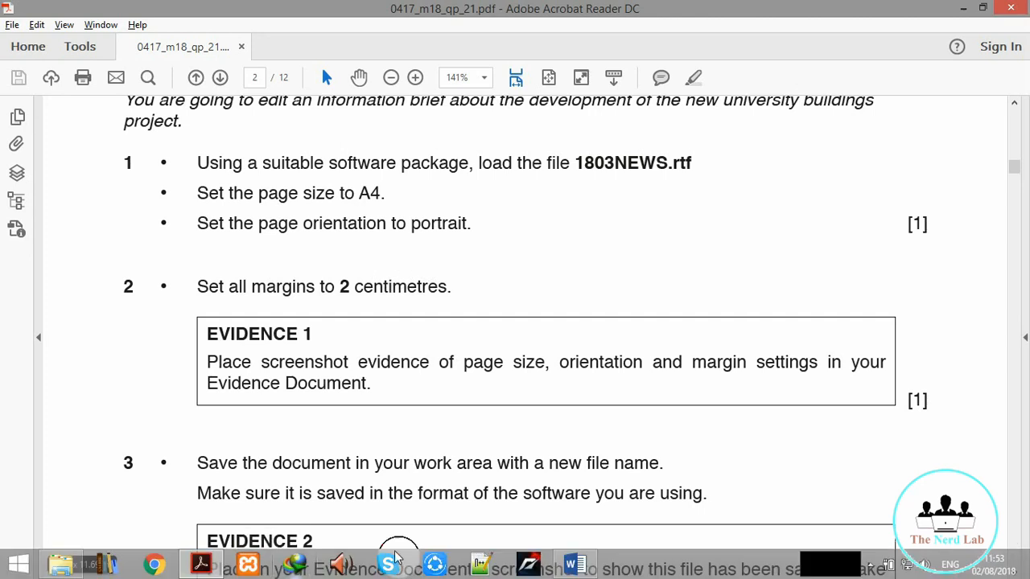
mouse_move(67, 574)
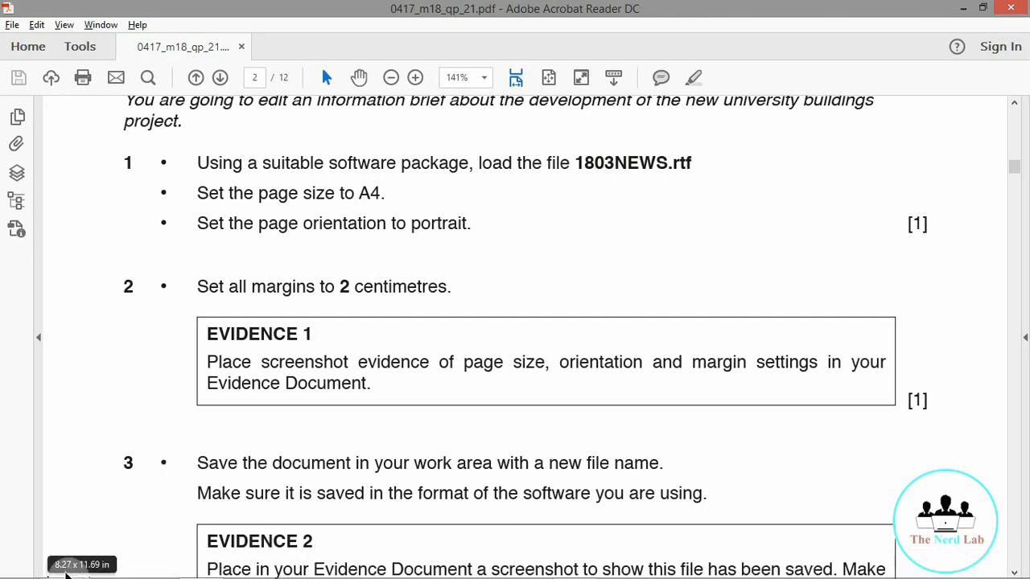
key(alt+Tab)
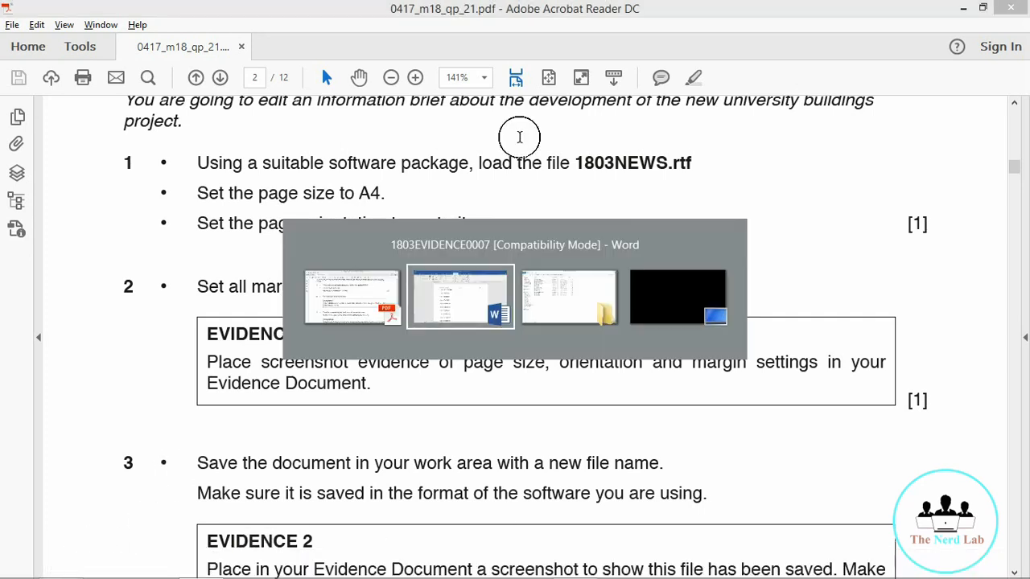
key(alt+Tab)
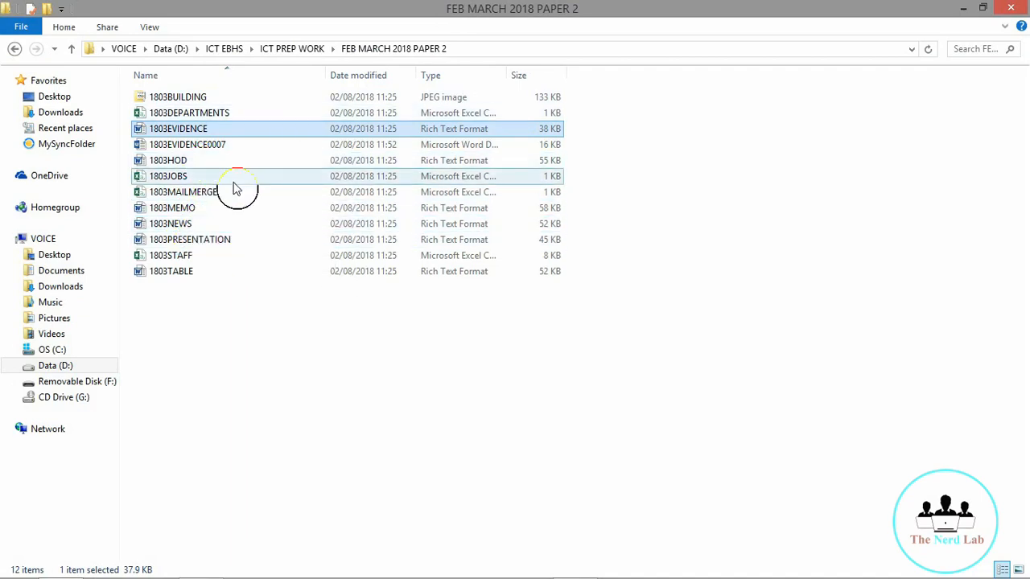
Step: Open 1803NEWS.rtf from the FEB MARCH 2018 PAPER 2 folder
click(149, 231)
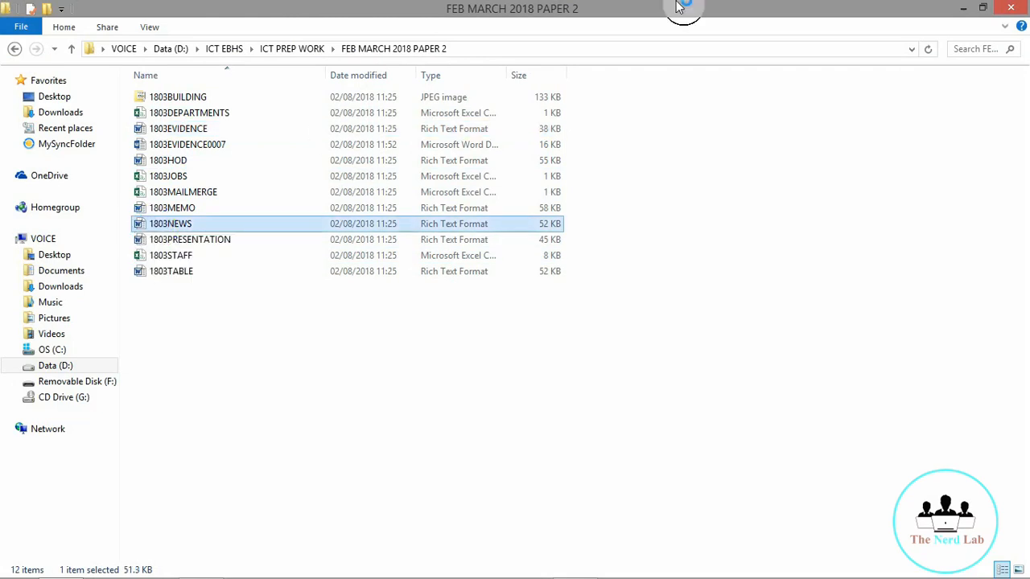
click(967, 7)
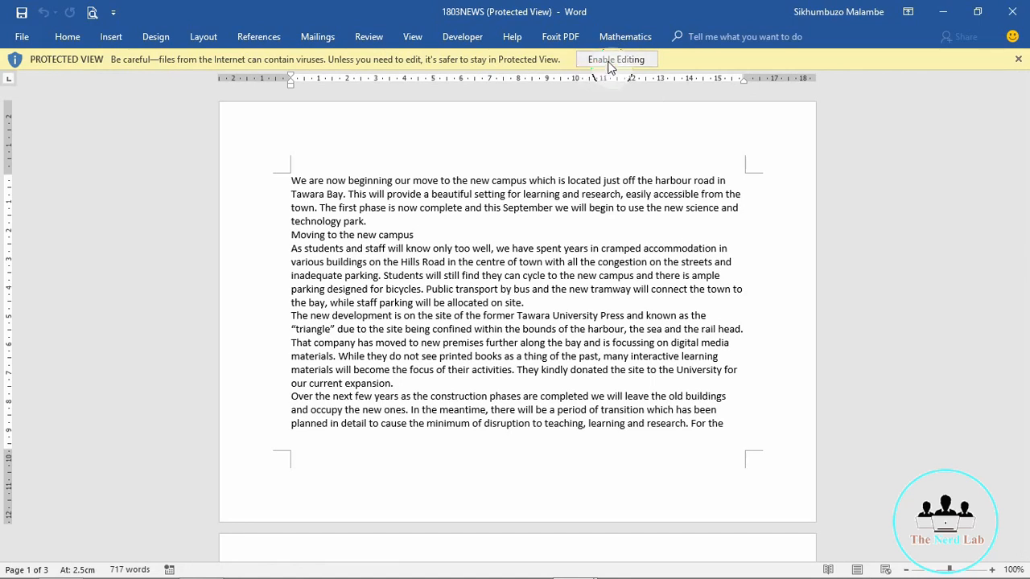
Step: Enable editing on 1803NEWS and page to its end and back to the top
click(611, 63)
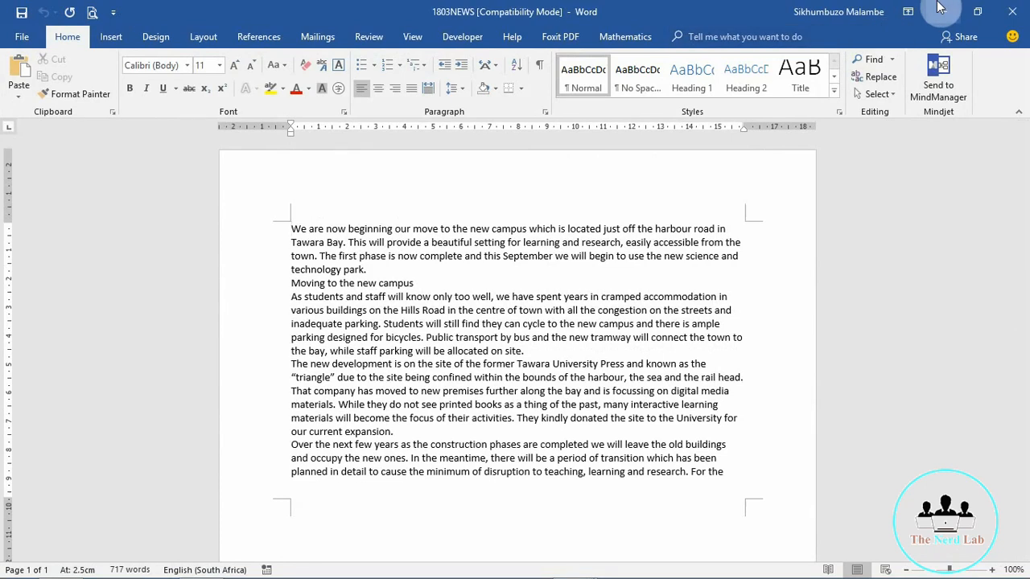
click(627, 63)
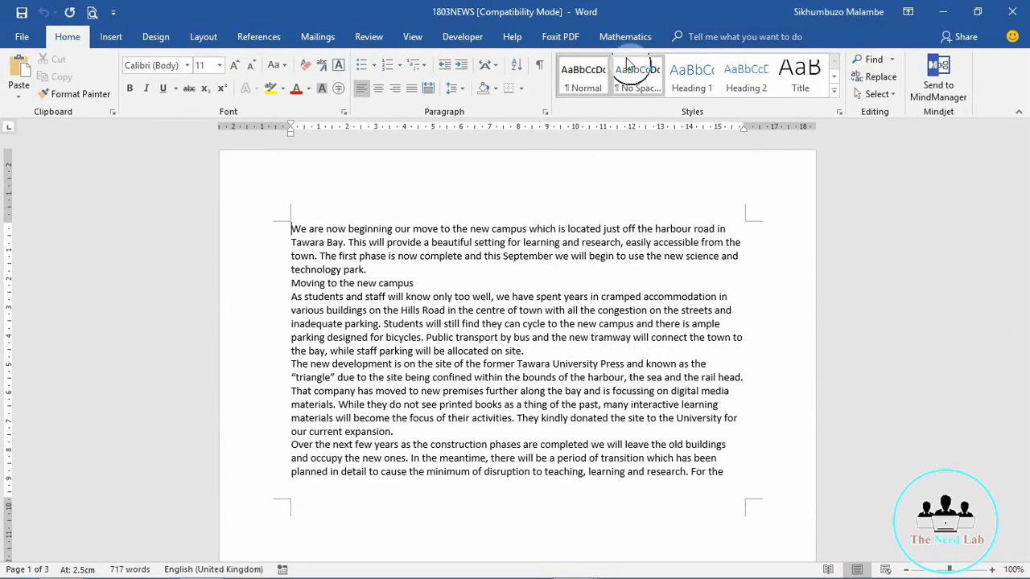
key(Page_Down)
key(Page_Down)
key(Page_Down)
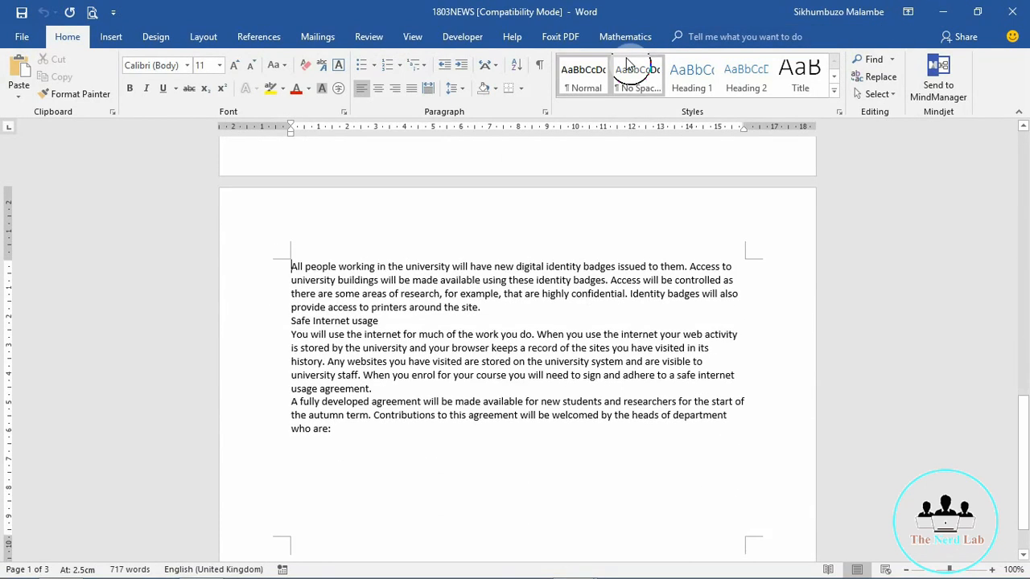
key(Page_Up)
key(Page_Up)
key(Page_Up)
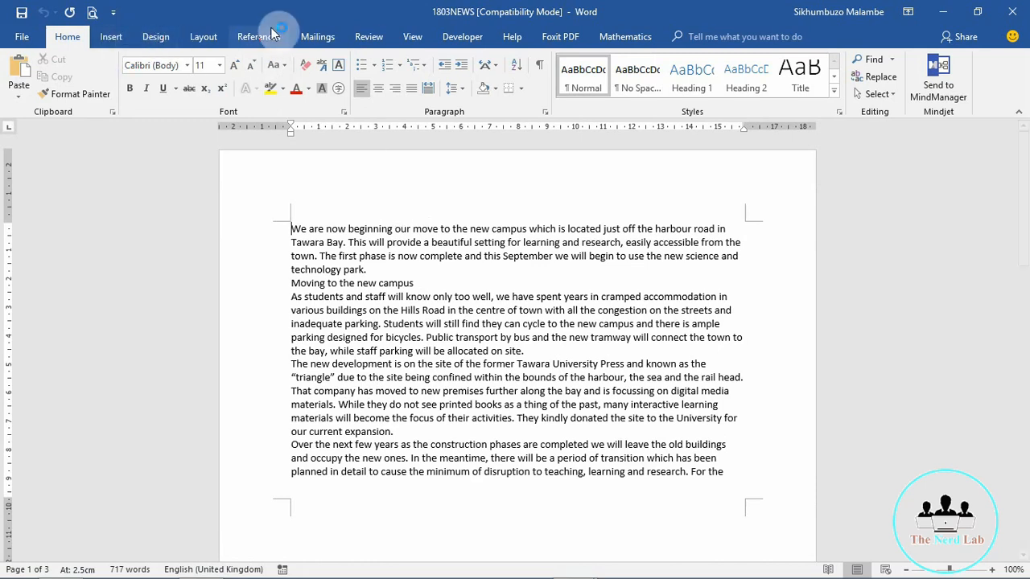
click(200, 38)
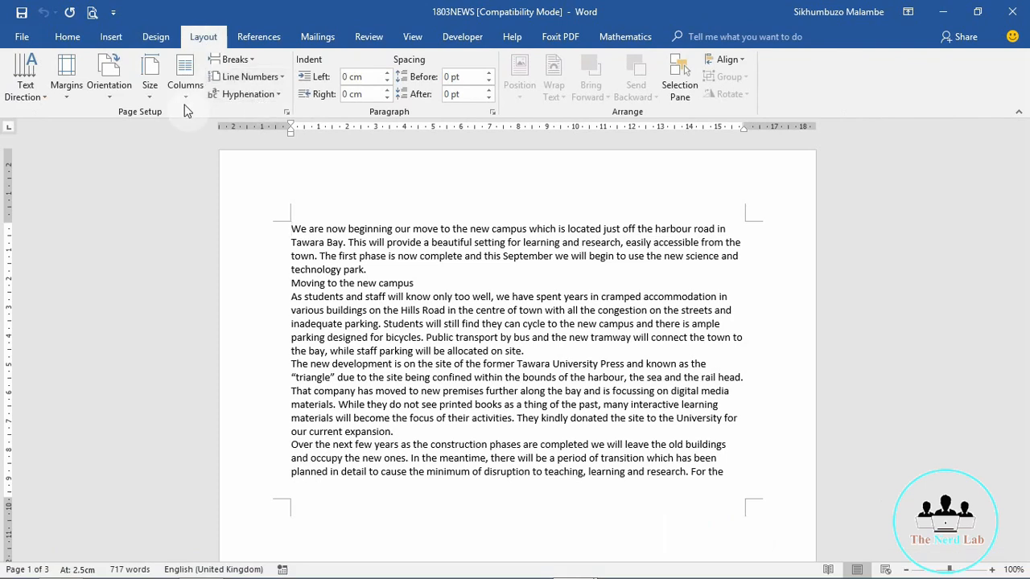
Step: In Page Setup, choose Portrait orientation and A4 paper size for 1803NEWS
click(283, 112)
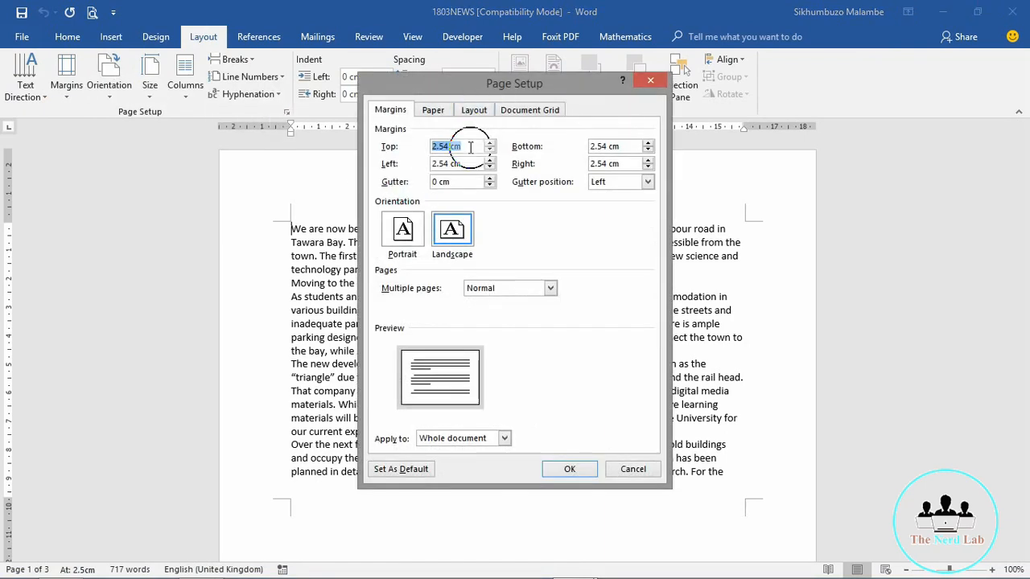
click(405, 237)
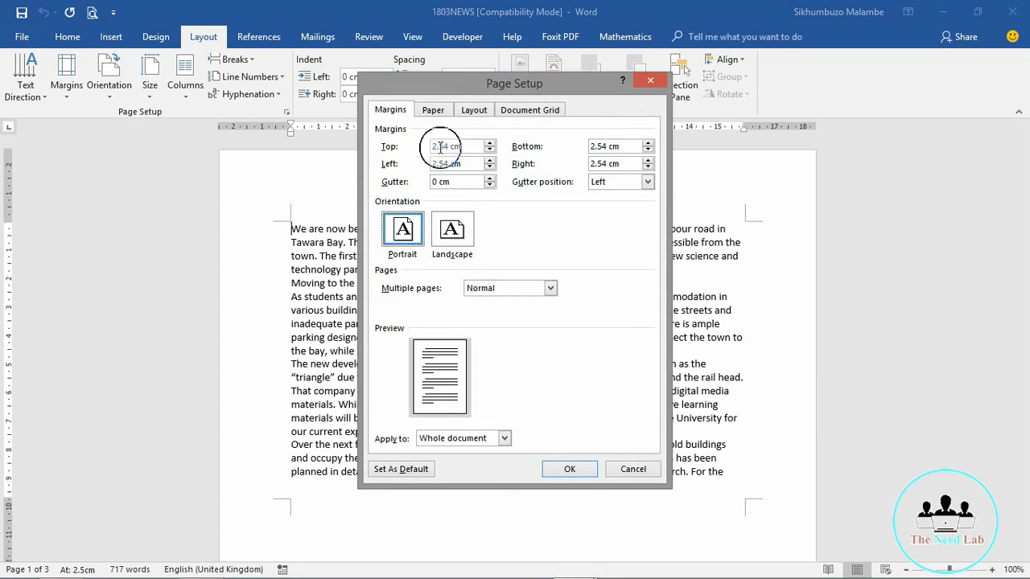
click(434, 111)
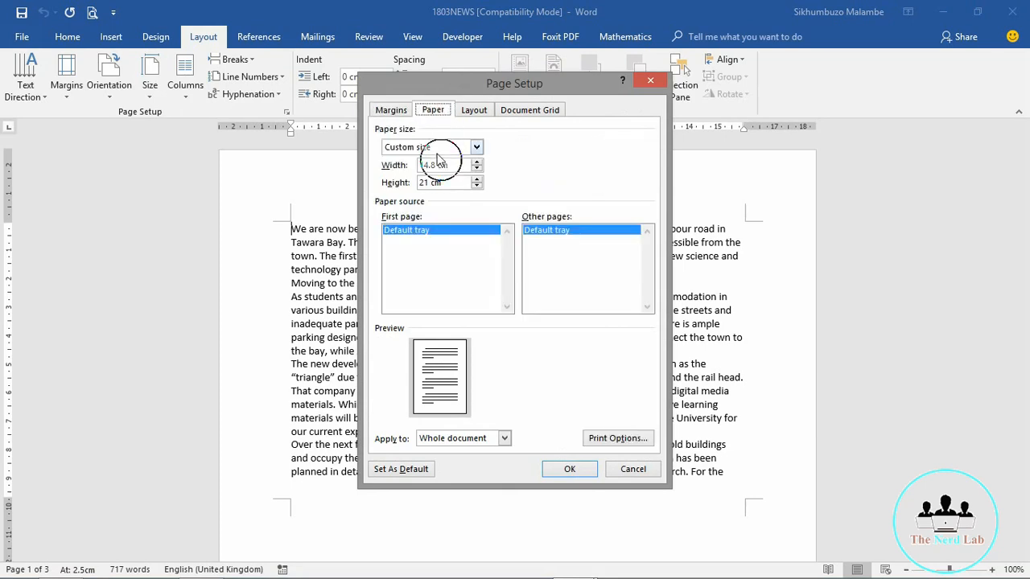
click(475, 148)
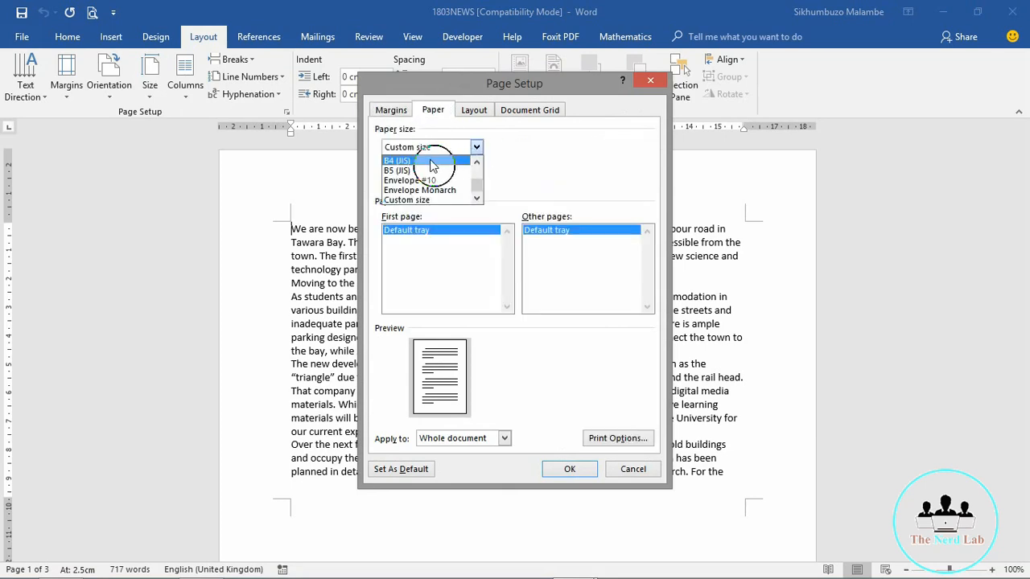
click(477, 162)
click(476, 162)
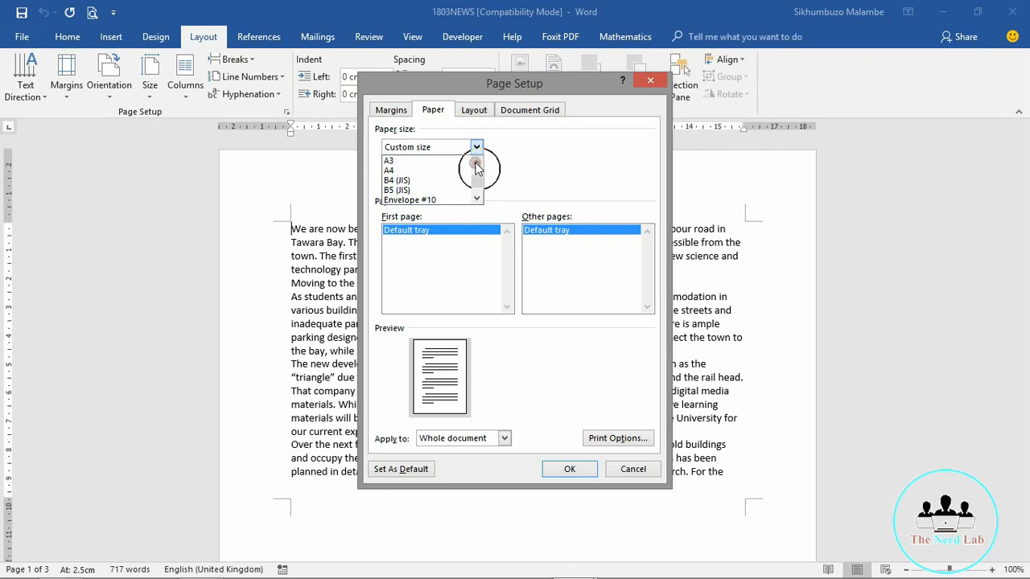
click(409, 170)
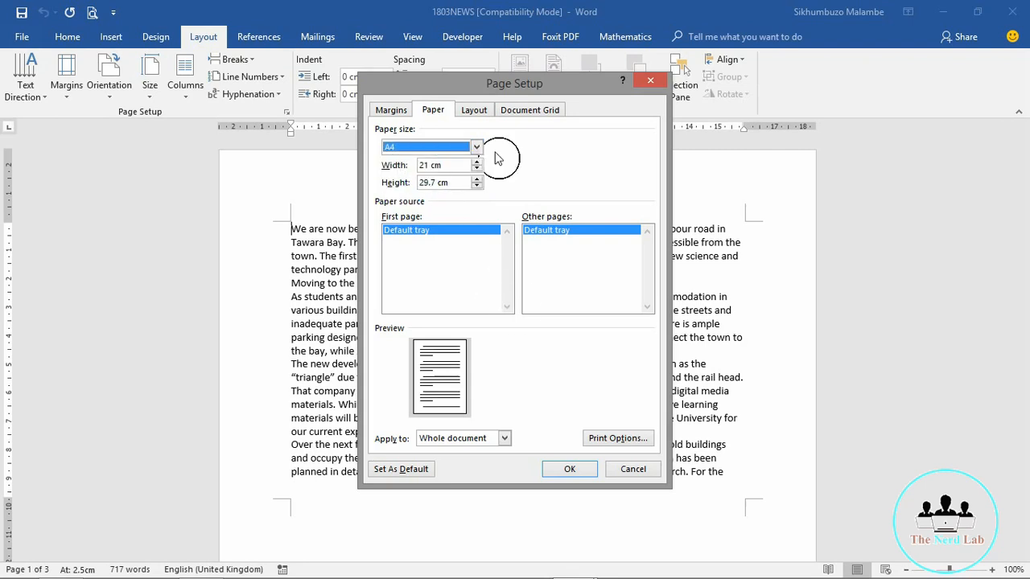
click(392, 110)
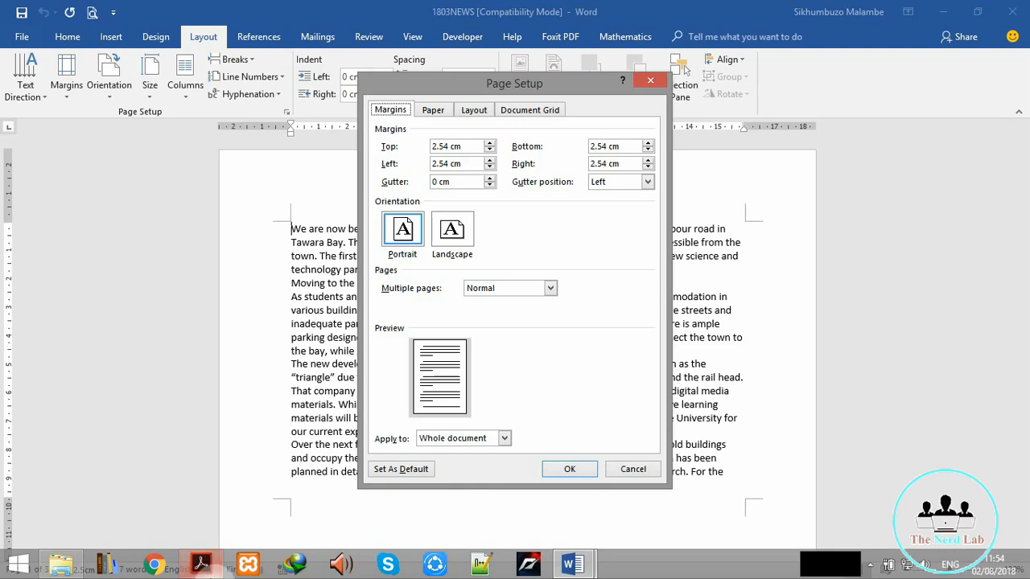
click(201, 565)
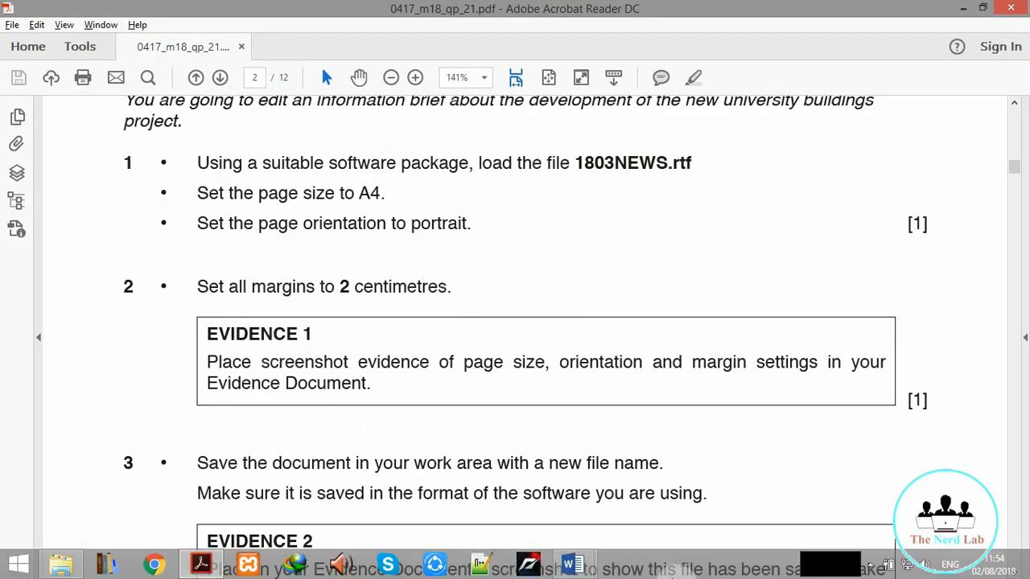
mouse_move(572, 566)
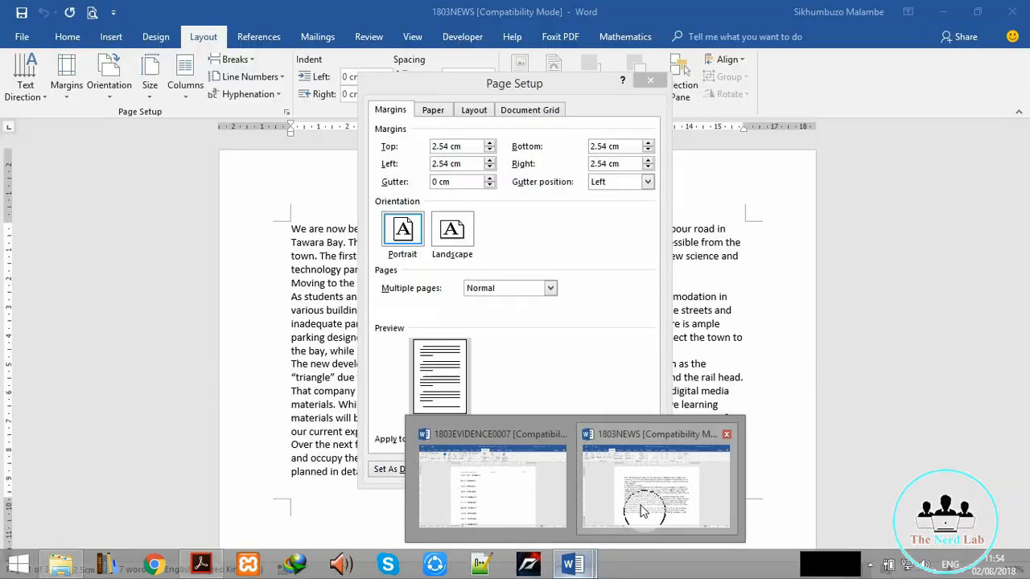
Step: Enter 2 cm for the top, bottom, left and right margins and apply them
click(643, 507)
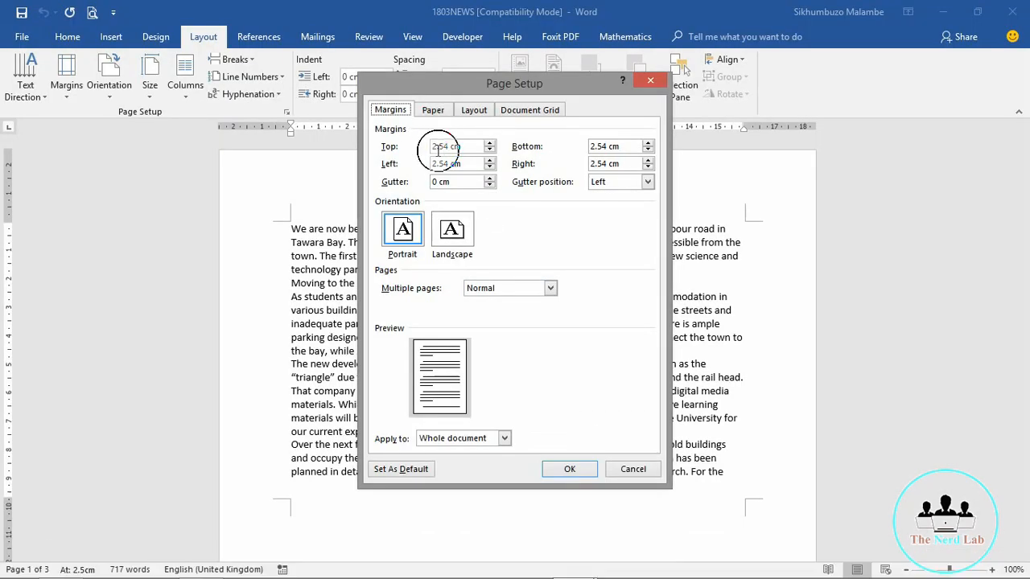
double_click(448, 146)
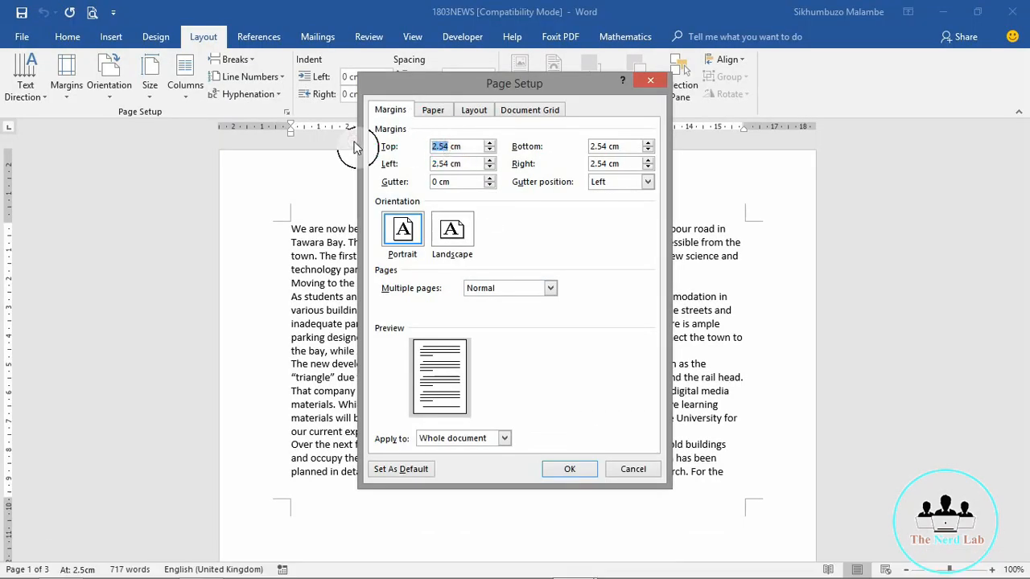
text(2)
key(Tab)
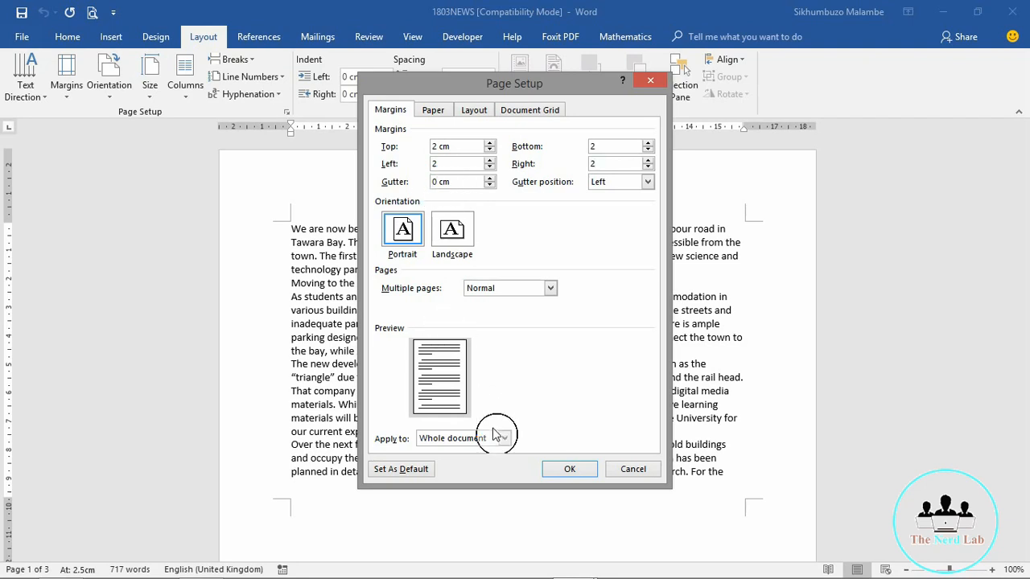
click(564, 471)
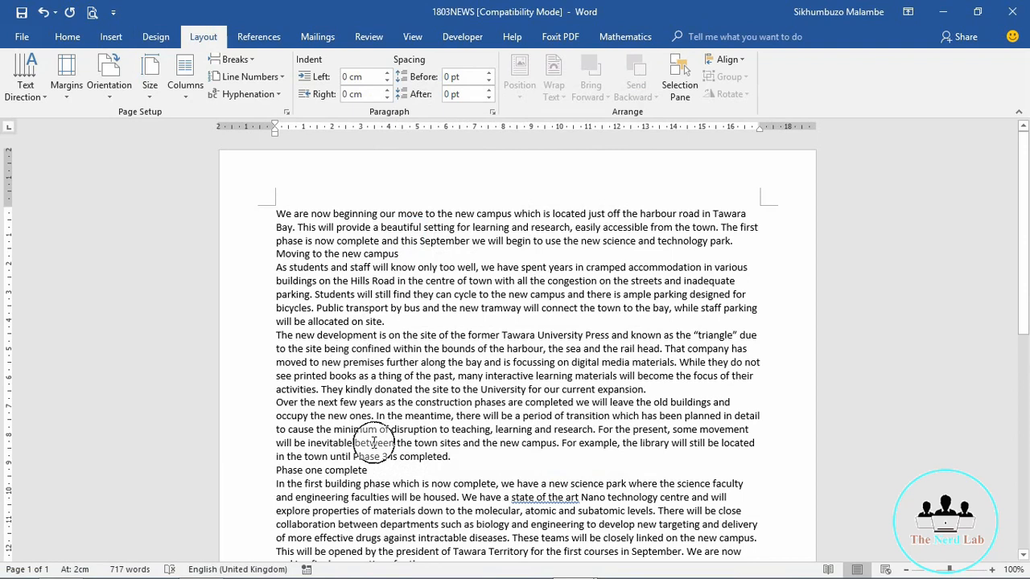
Step: Recheck questions 1–3 in the exam PDF, then return to 1803NEWS in Word
click(203, 566)
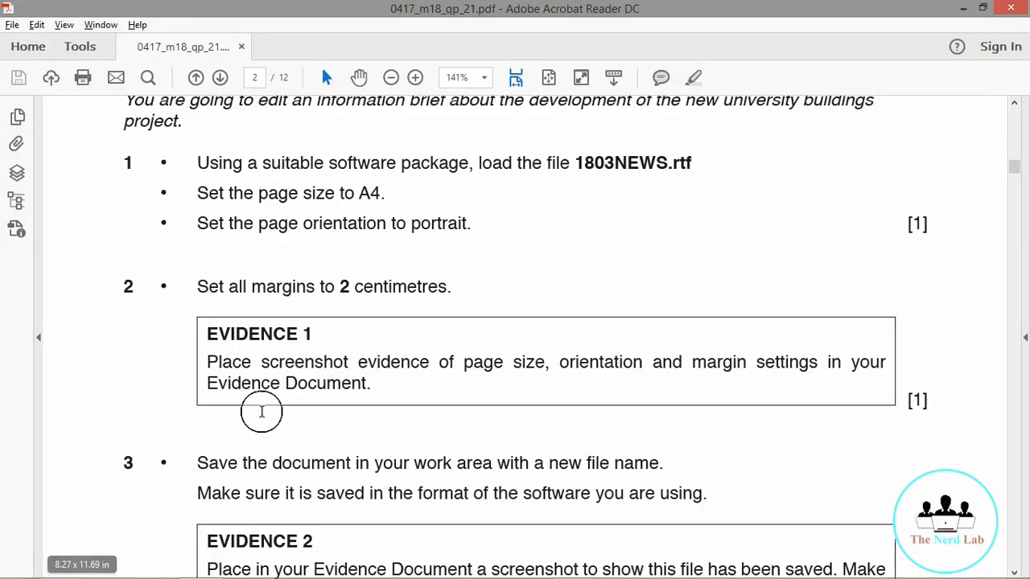
scroll(90, 384, down, 1)
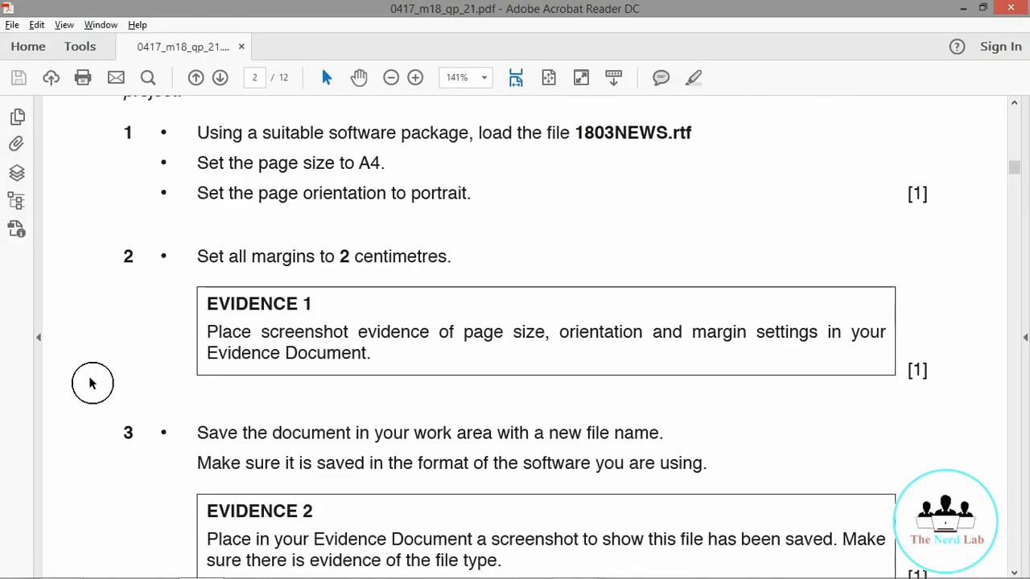
scroll(91, 384, up, 1)
scroll(91, 384, down, 2)
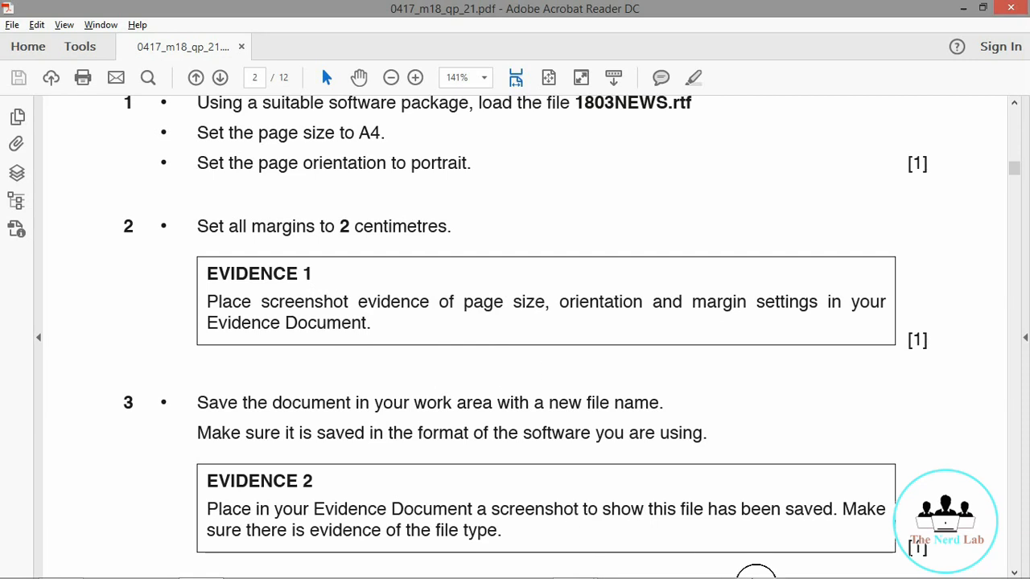
mouse_move(753, 573)
mouse_move(575, 566)
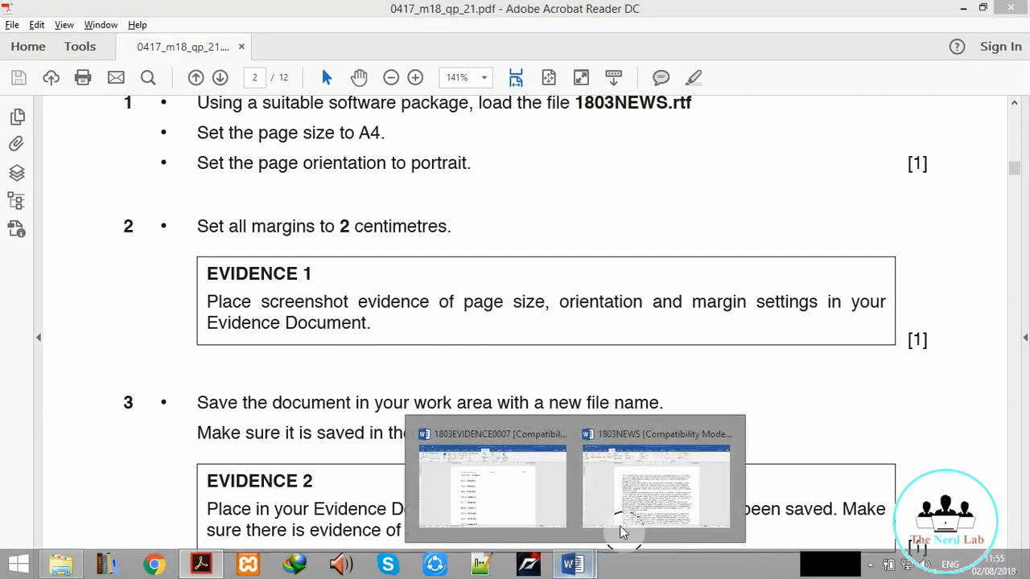
click(682, 478)
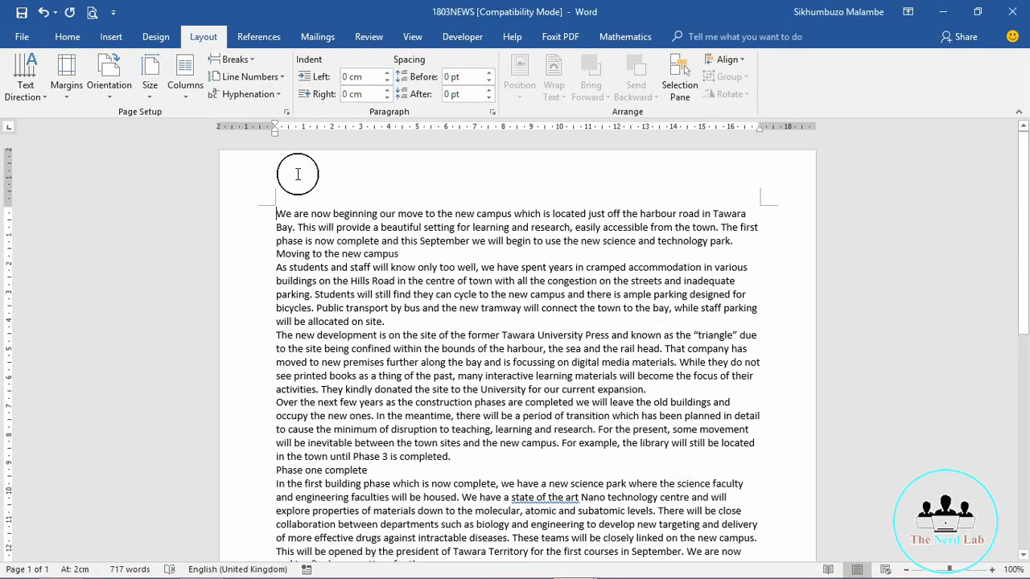
Step: Capture and copy a Lightshot screenshot of the Page Setup dialog showing 2 cm margins
click(285, 114)
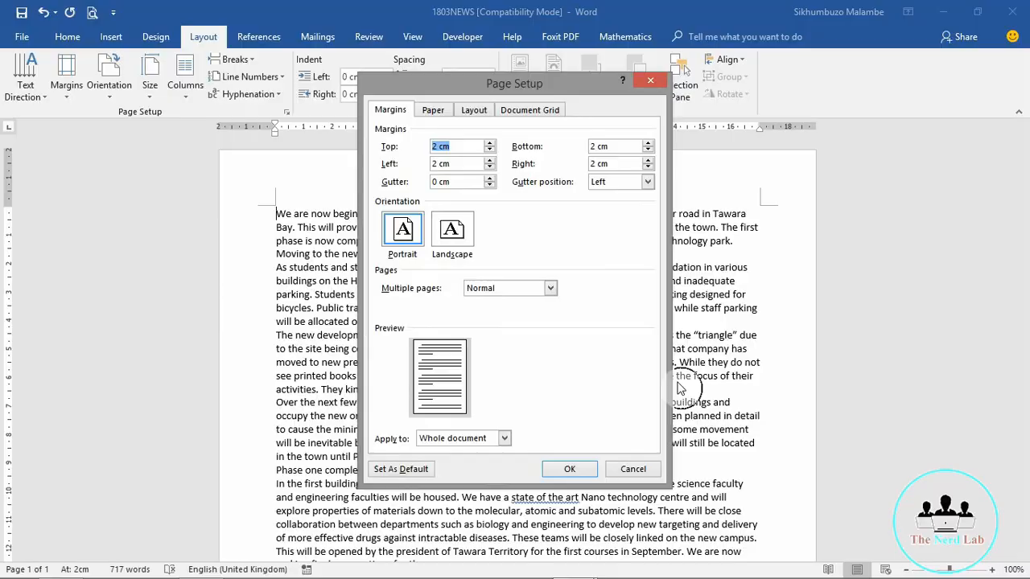
key(Print)
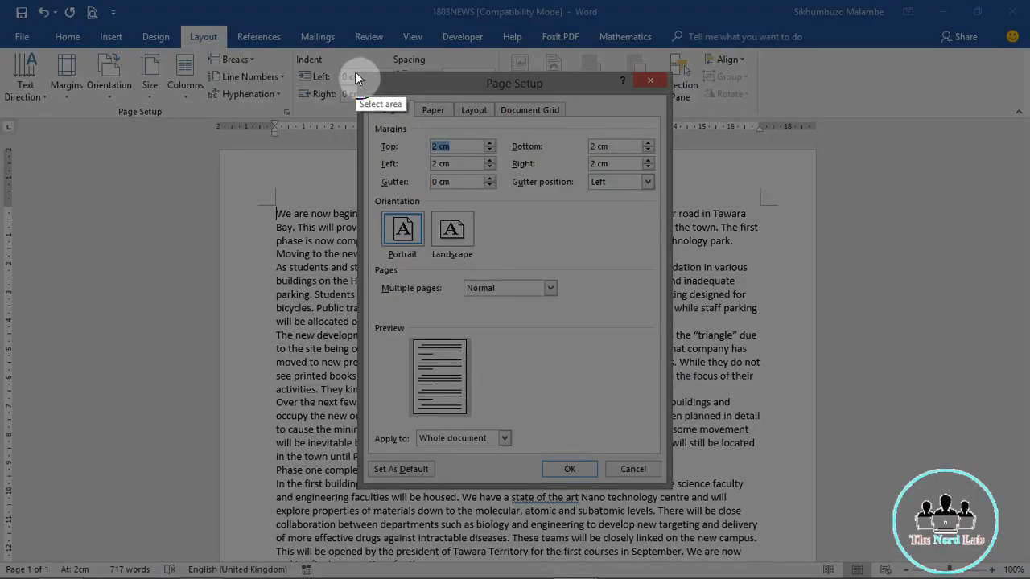
drag(355, 72, 674, 486)
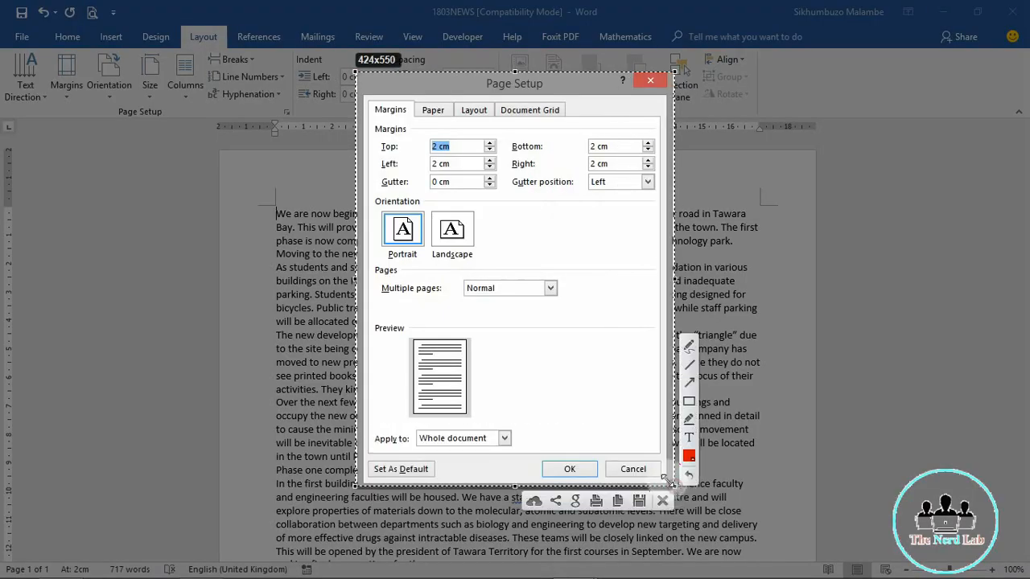
click(617, 500)
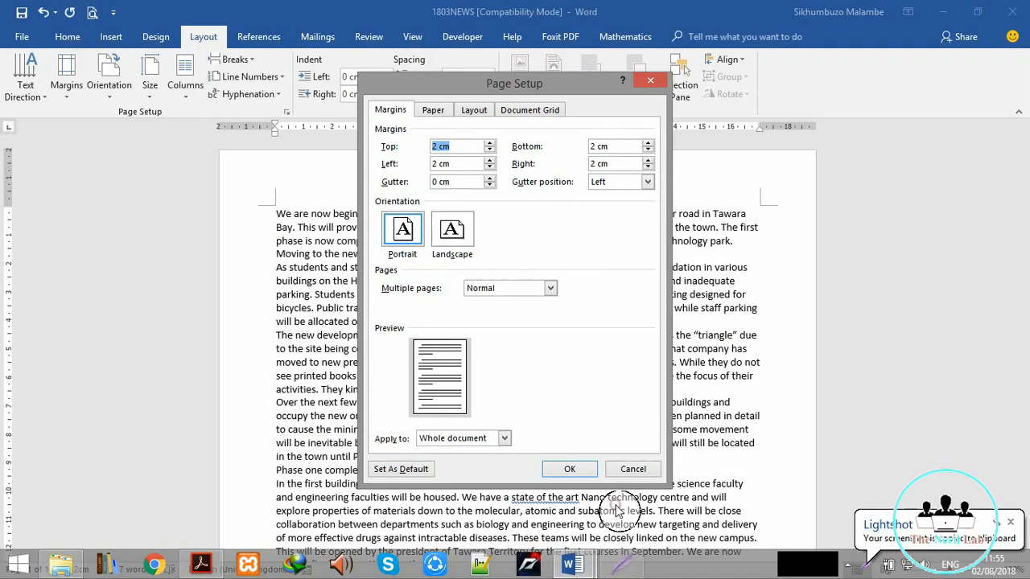
click(576, 565)
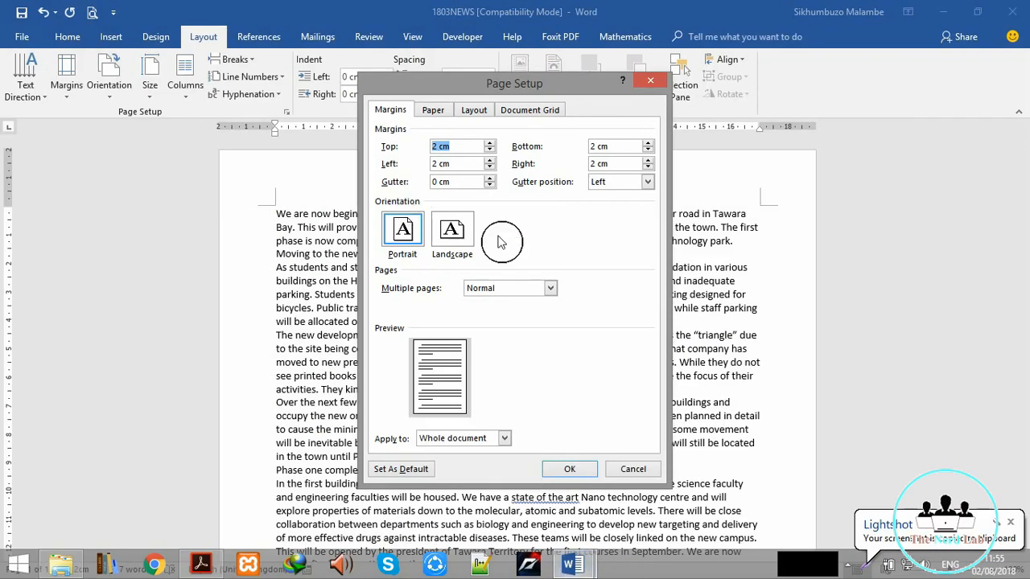
Step: Cancel Page Setup without changes and switch to the 1803EVIDENCE0007 document
click(634, 469)
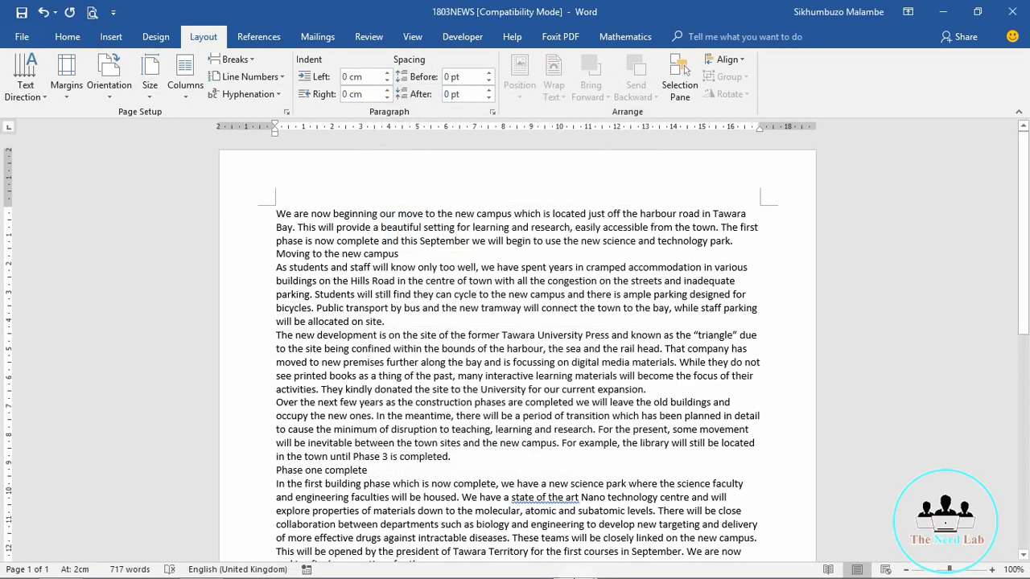
mouse_move(569, 557)
click(475, 483)
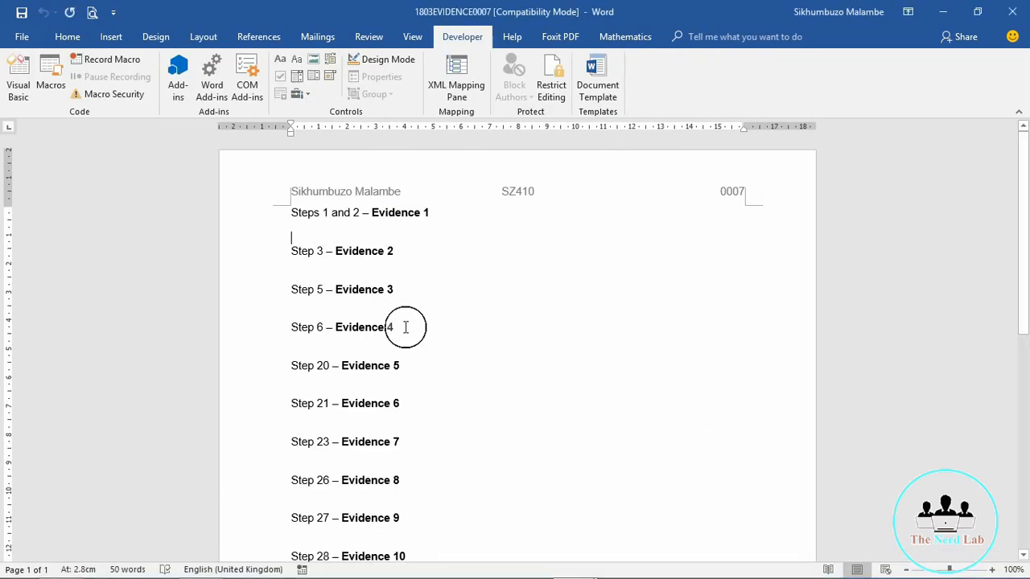
Step: Paste the margins screenshot under Steps 1 and 2 – Evidence 1 and shrink it
double_click(311, 264)
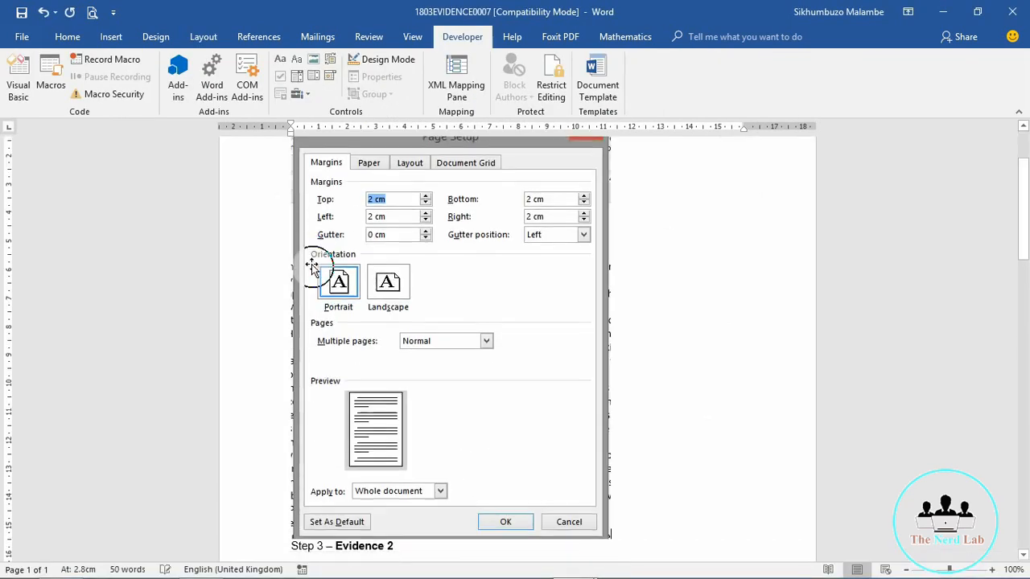
click(437, 338)
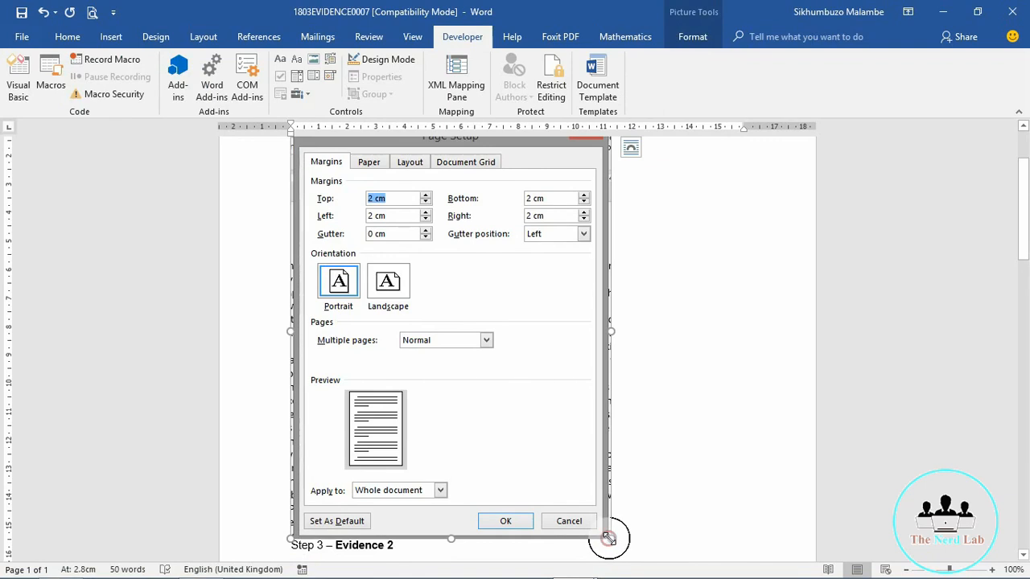
drag(609, 539, 487, 431)
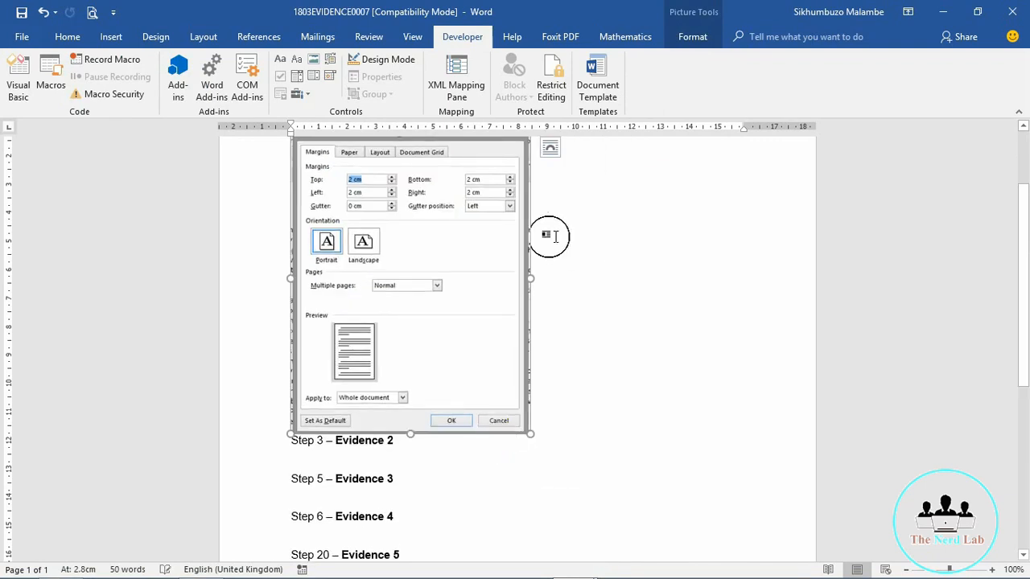
click(582, 264)
Step: Check the pasted screenshot's placement, then return to the 1803NEWS document
scroll(1024, 342, up, 1)
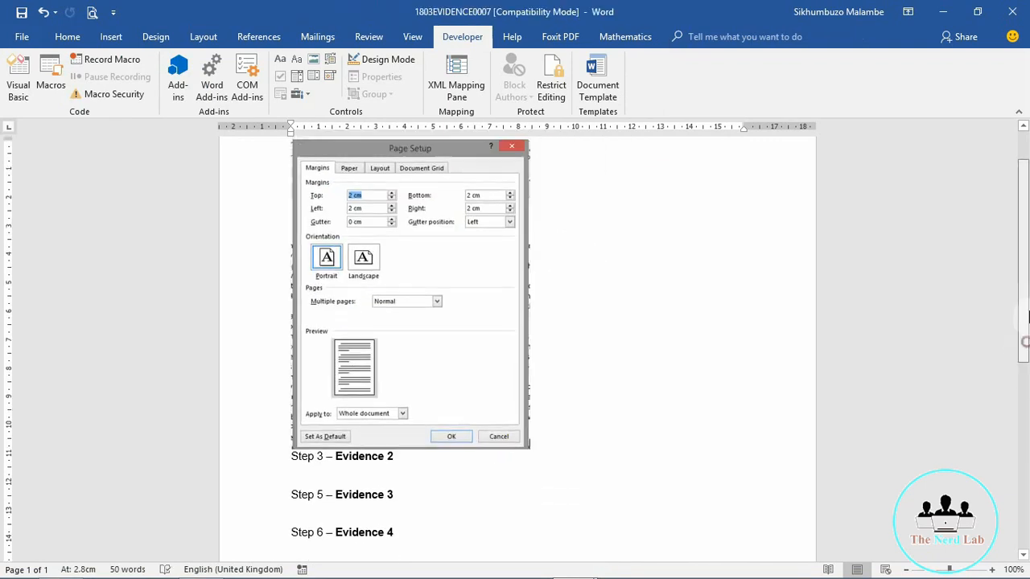
scroll(1024, 342, up, 3)
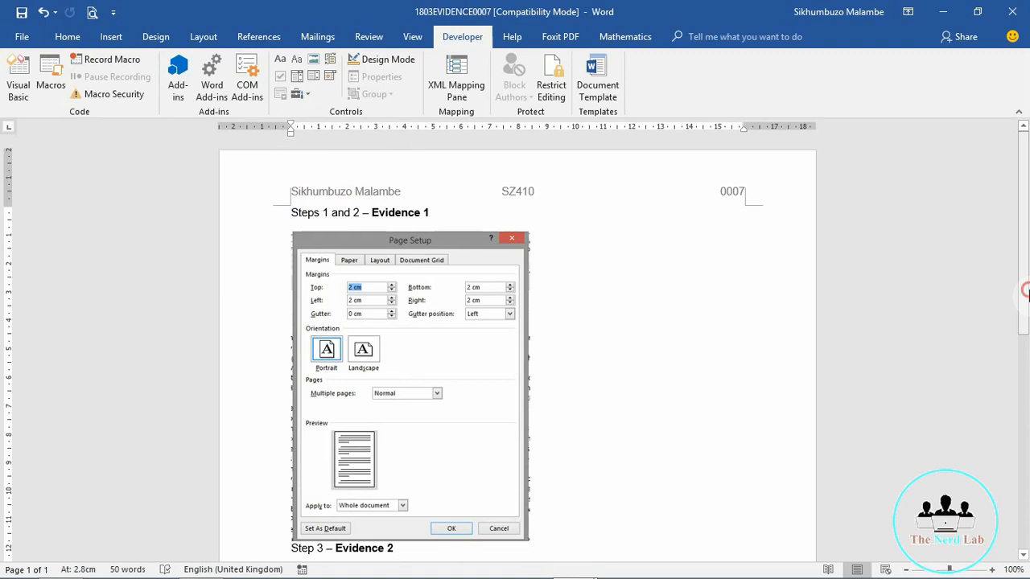
scroll(1024, 291, down, 1)
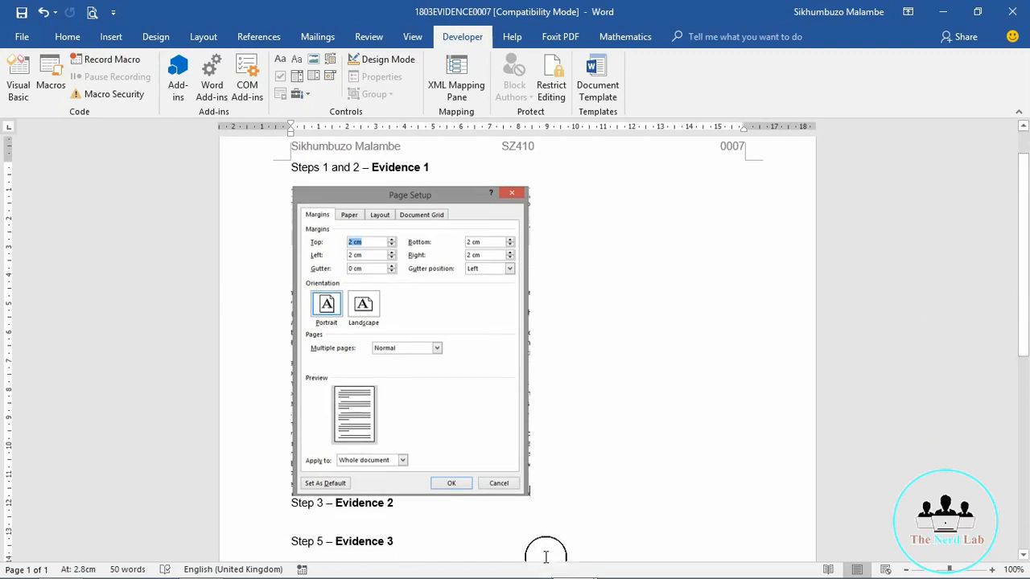
mouse_move(585, 568)
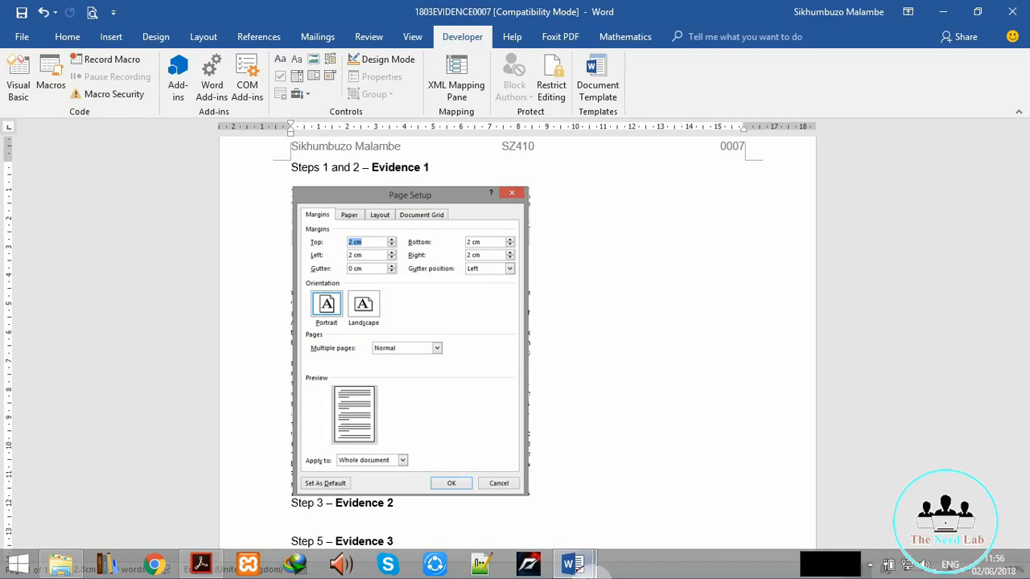
click(637, 482)
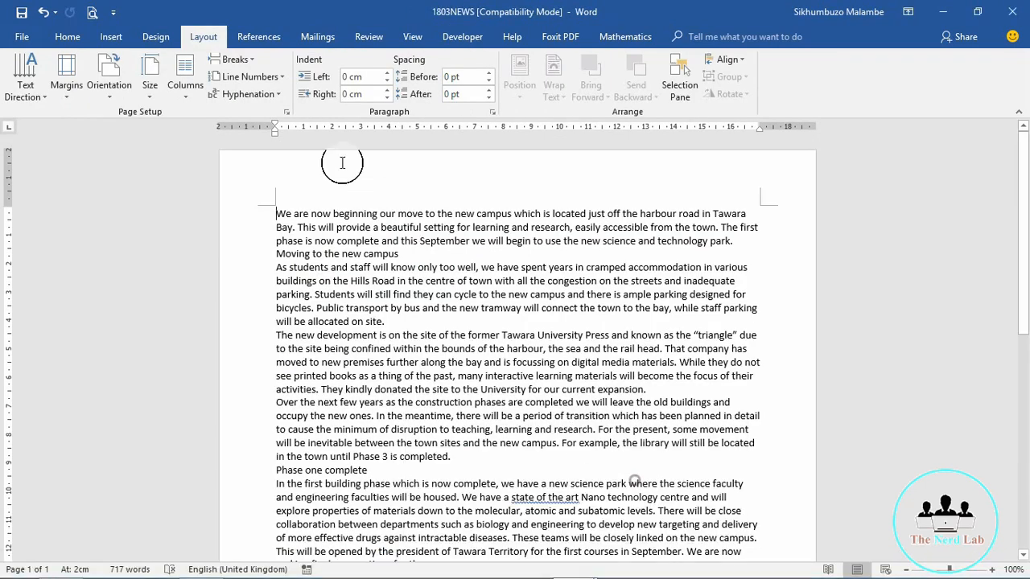
Step: Capture and copy a screenshot of the Page Setup Paper tab showing A4, 21 cm × 29.7 cm
click(285, 112)
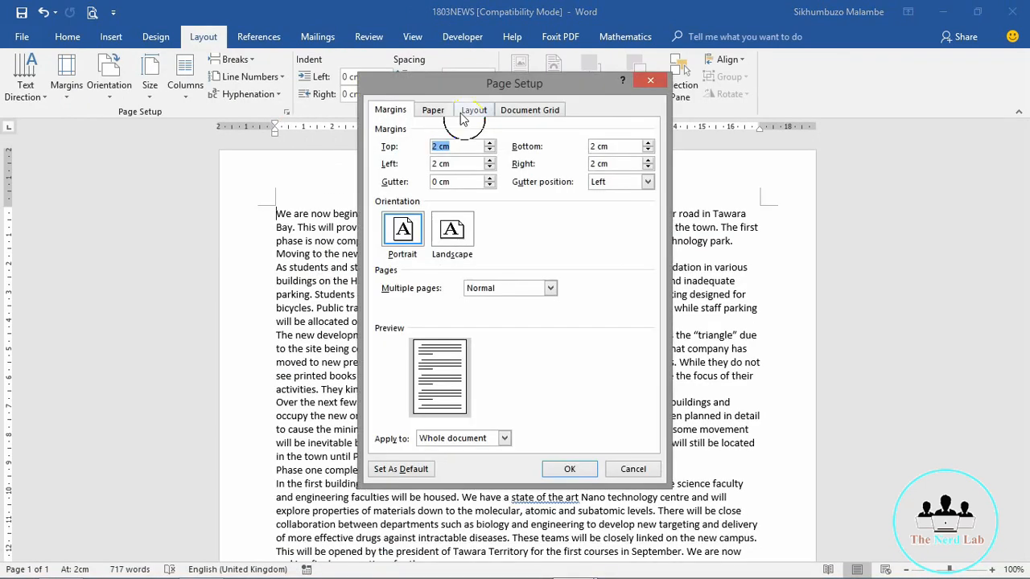
click(431, 110)
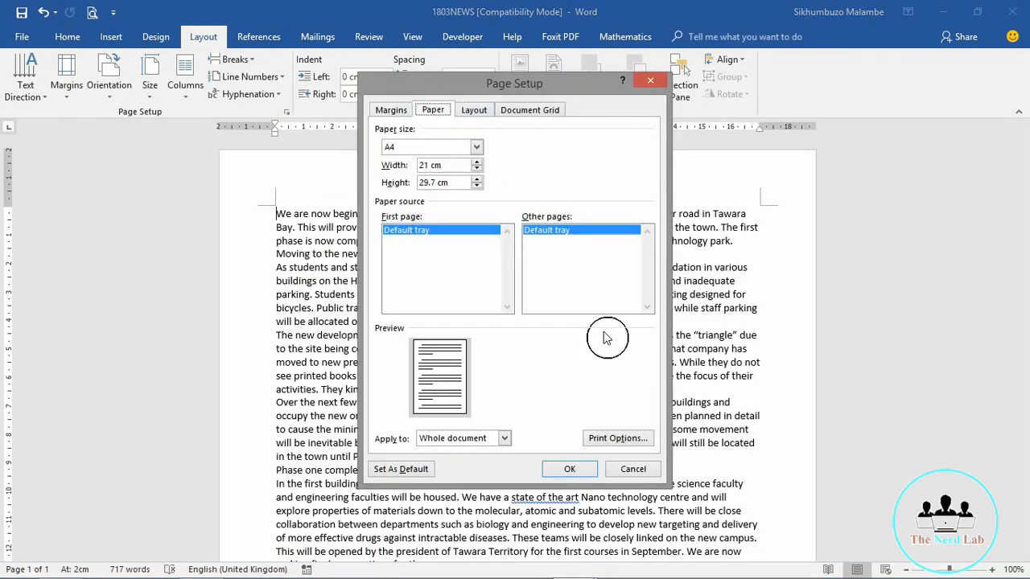
key(Print)
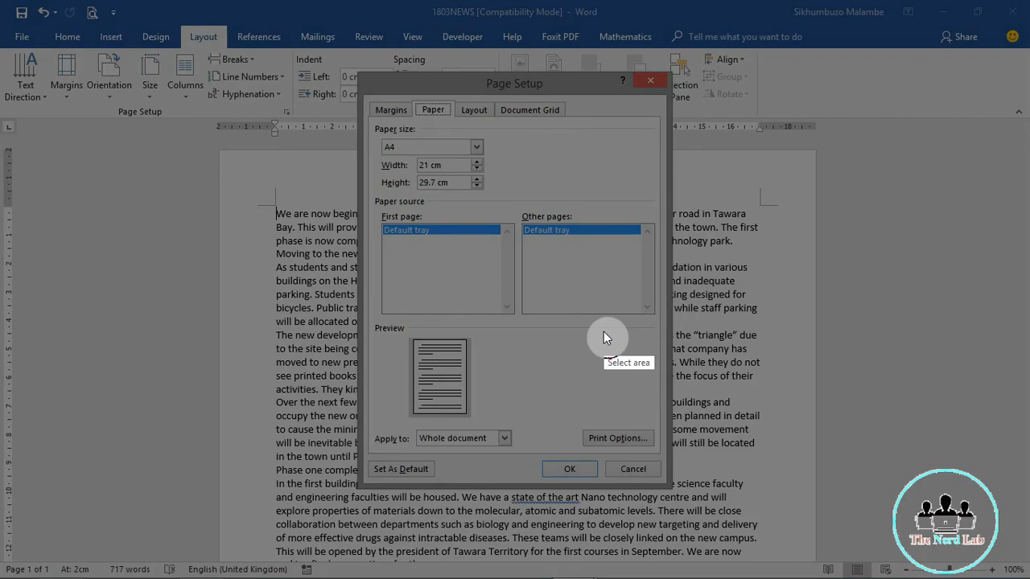
drag(356, 70, 675, 489)
key(ctrl+c)
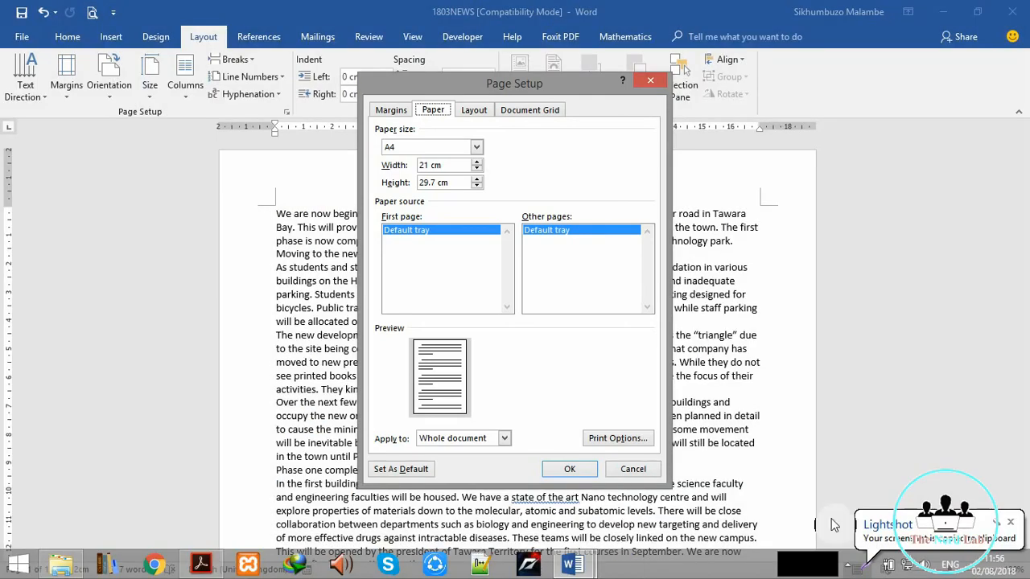
mouse_move(576, 565)
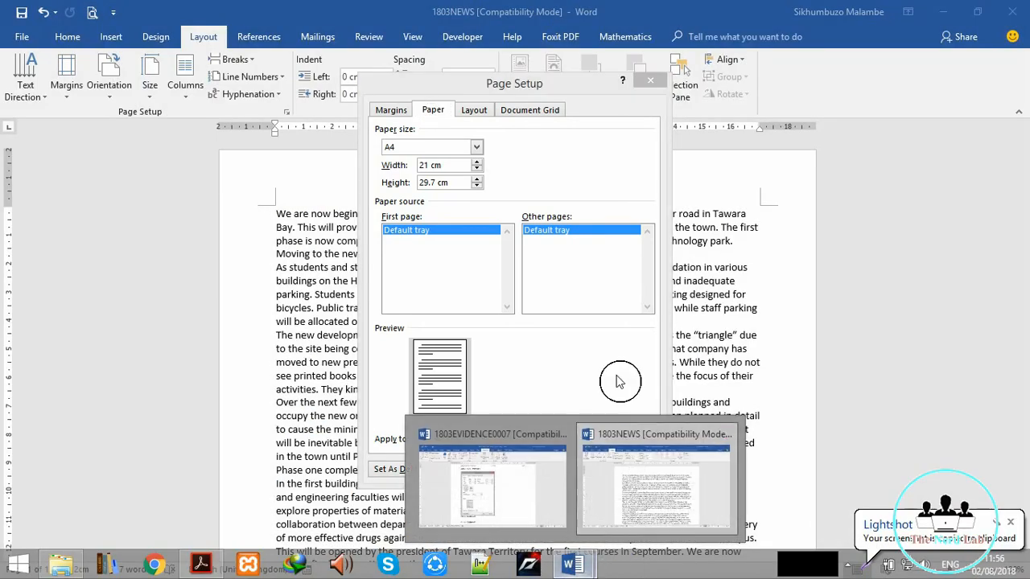
Step: Cancel Page Setup and switch to the 1803EVIDENCE0007 document
click(626, 468)
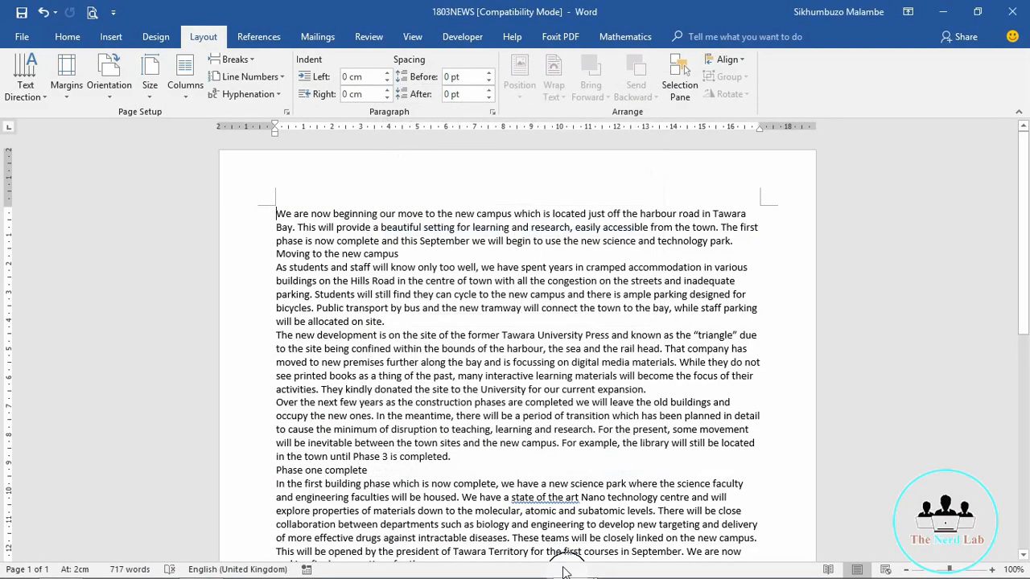
mouse_move(573, 565)
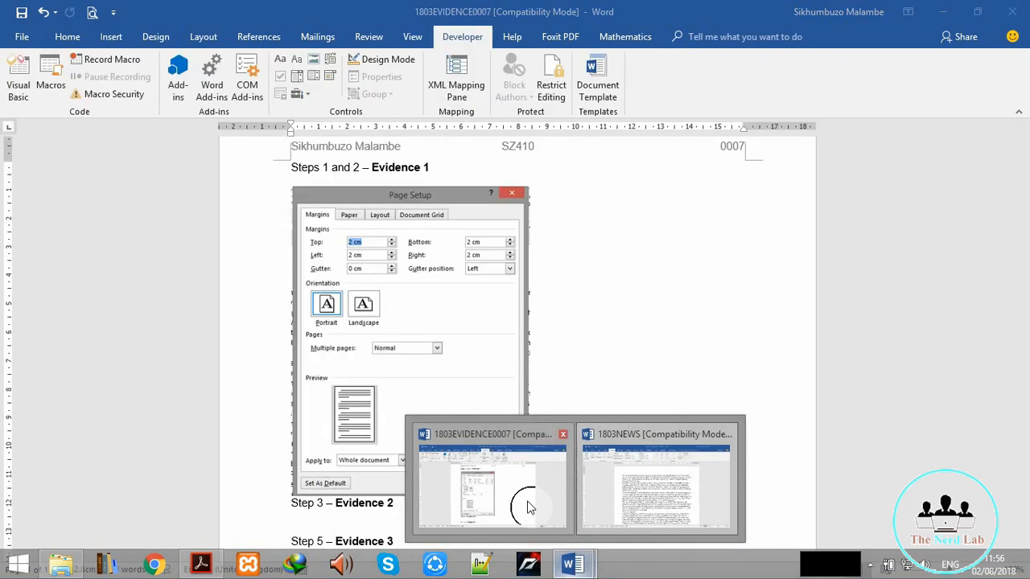
click(526, 501)
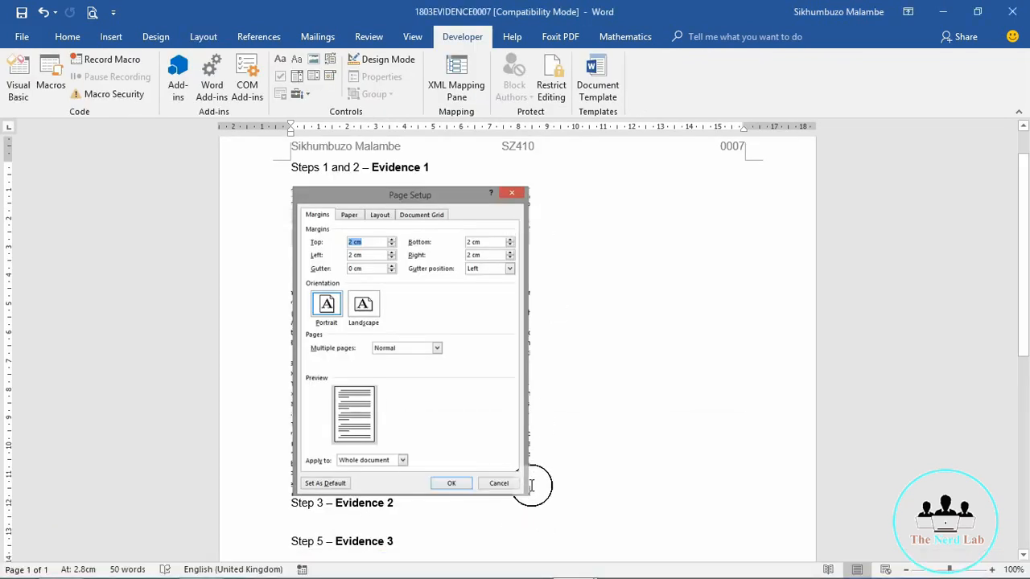
Step: Paste the paper-size screenshot below the margins screenshot and shrink it
right_click(528, 491)
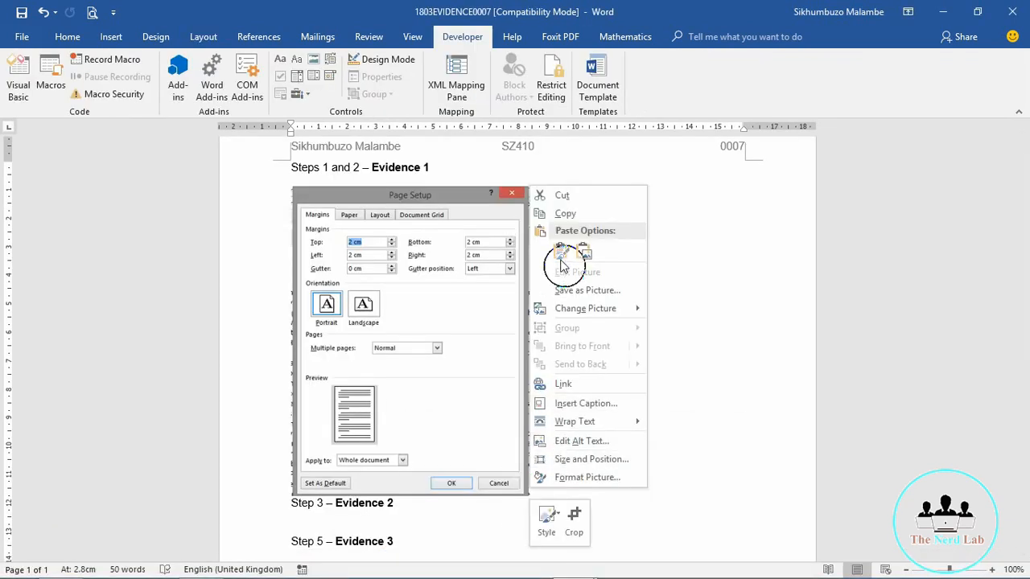
click(562, 249)
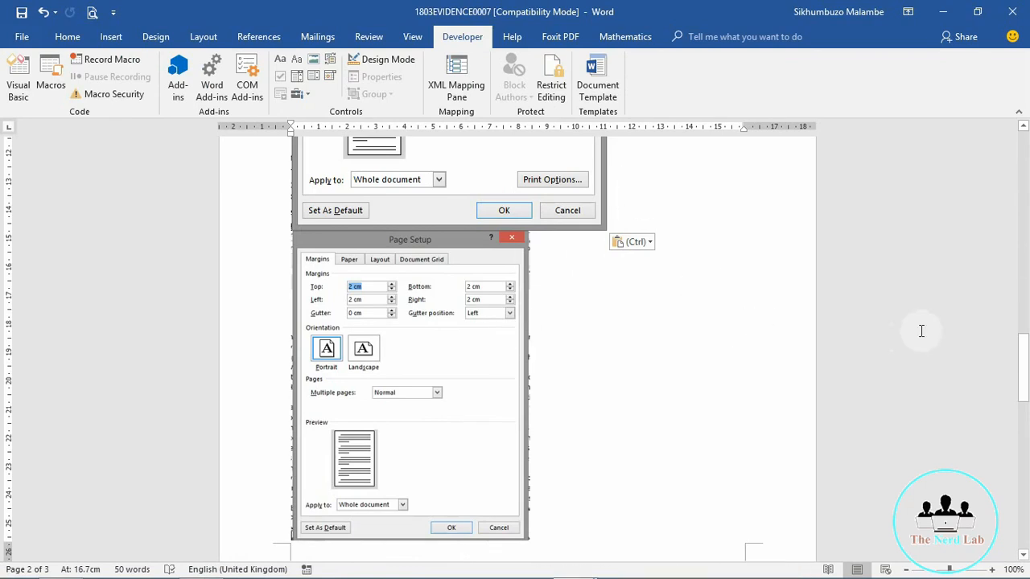
drag(1021, 362, 1024, 296)
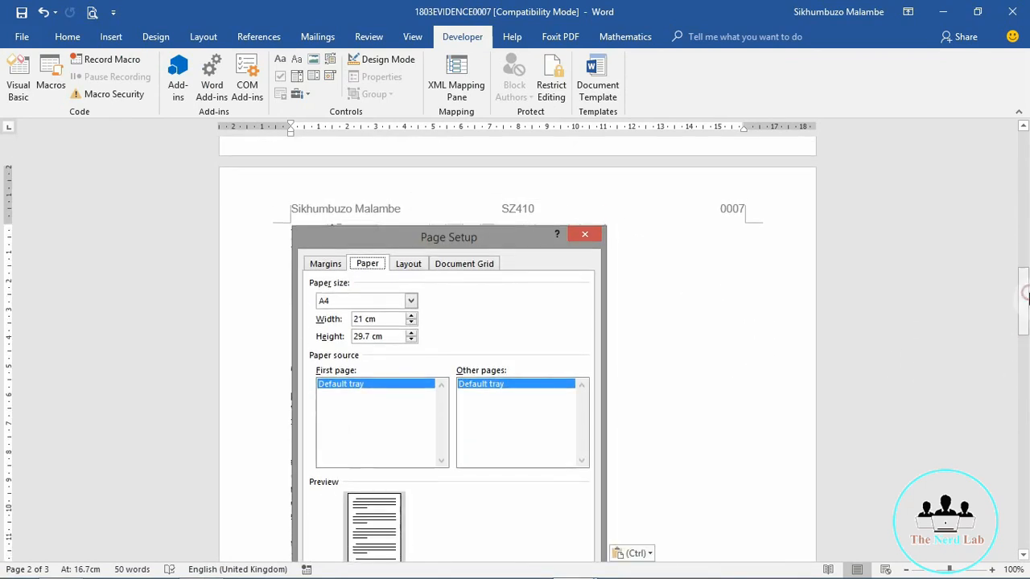
click(530, 263)
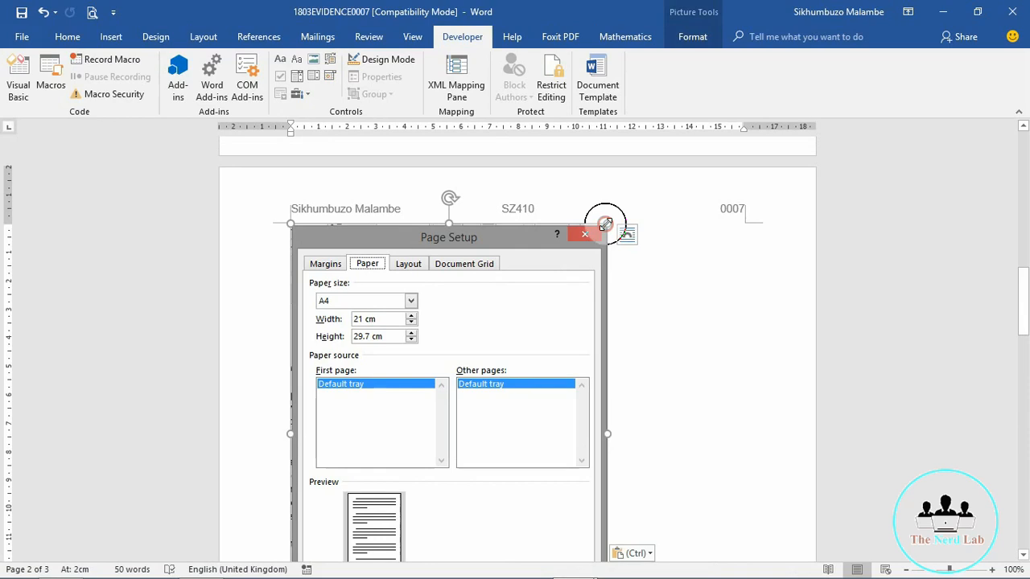
drag(605, 223, 526, 345)
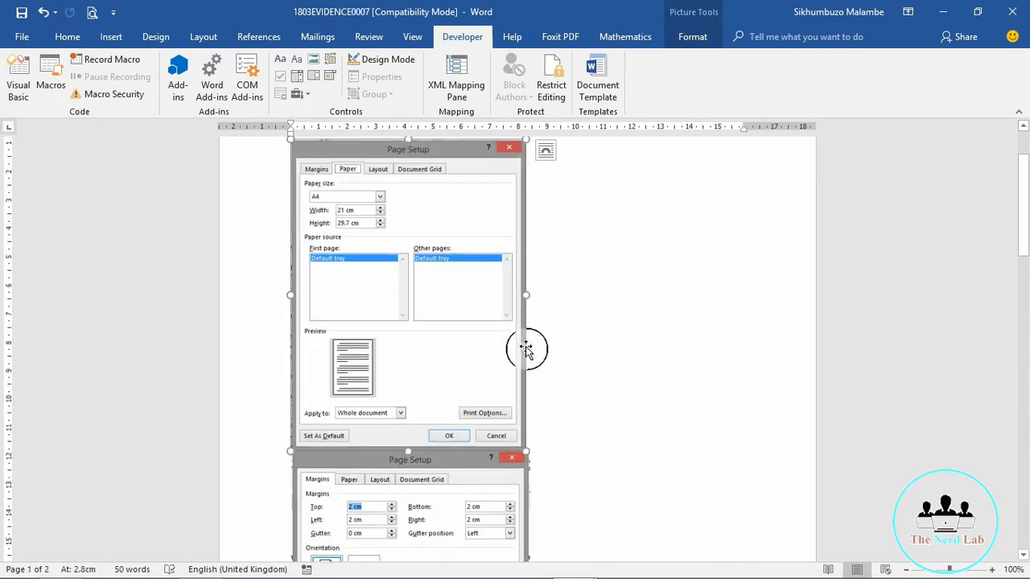
mouse_move(1025, 236)
mouse_down()
mouse_move(1026, 211)
mouse_move(1027, 251)
mouse_up()
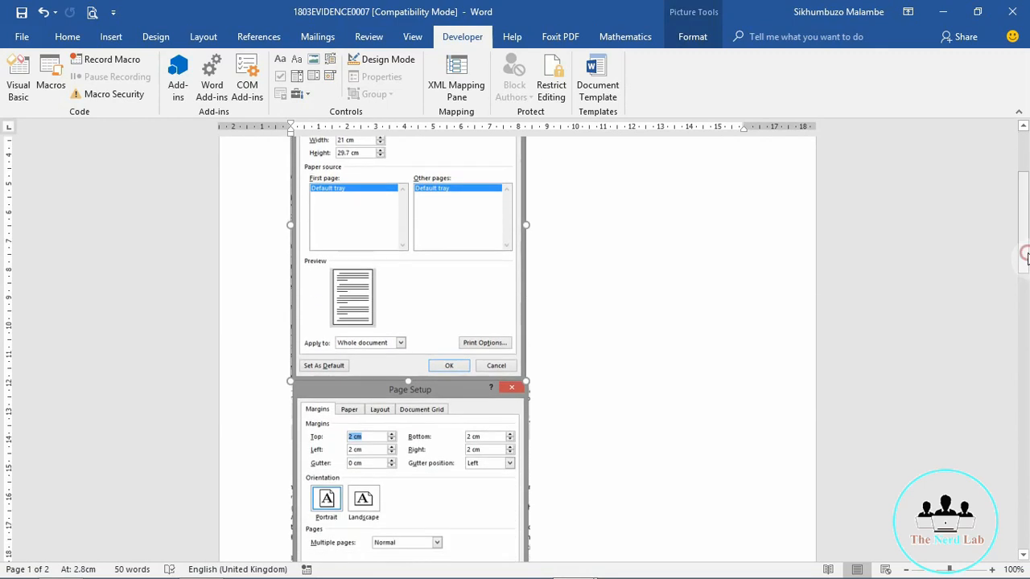
click(378, 462)
Step: Set the paper screenshot to Tight wrapping and move it beside the margins screenshot
right_click(379, 462)
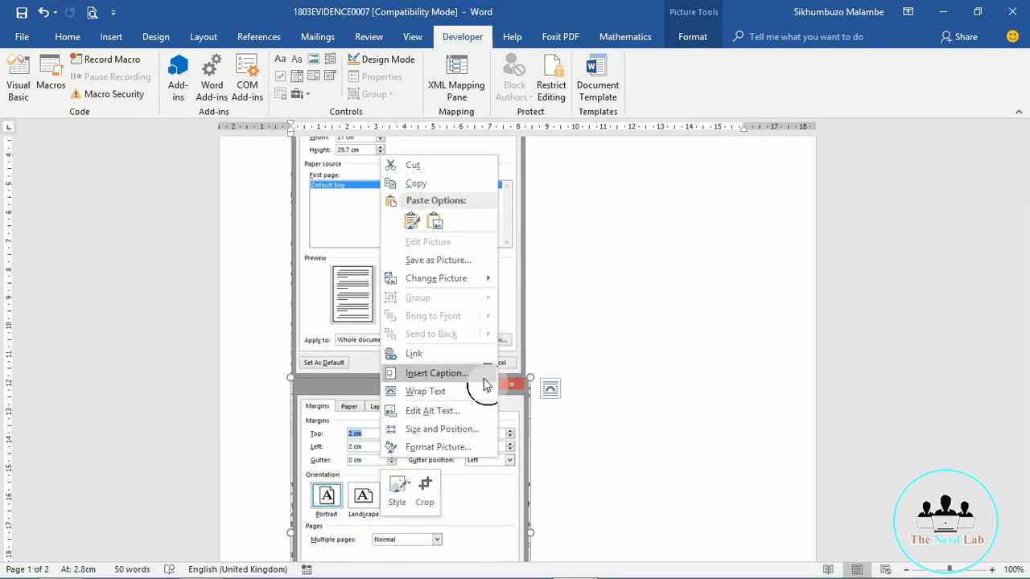
mouse_move(480, 392)
click(531, 396)
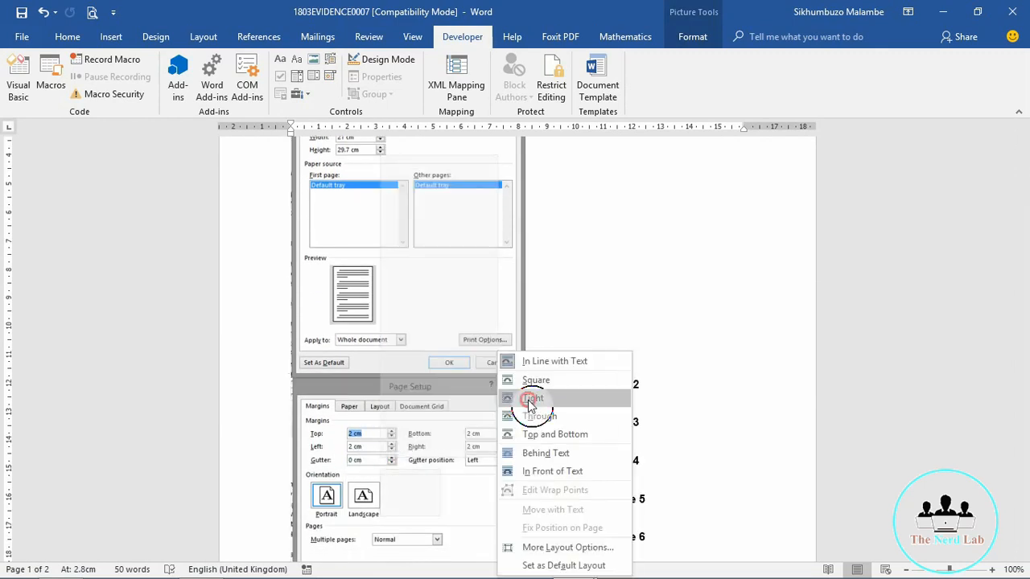
drag(472, 427, 693, 255)
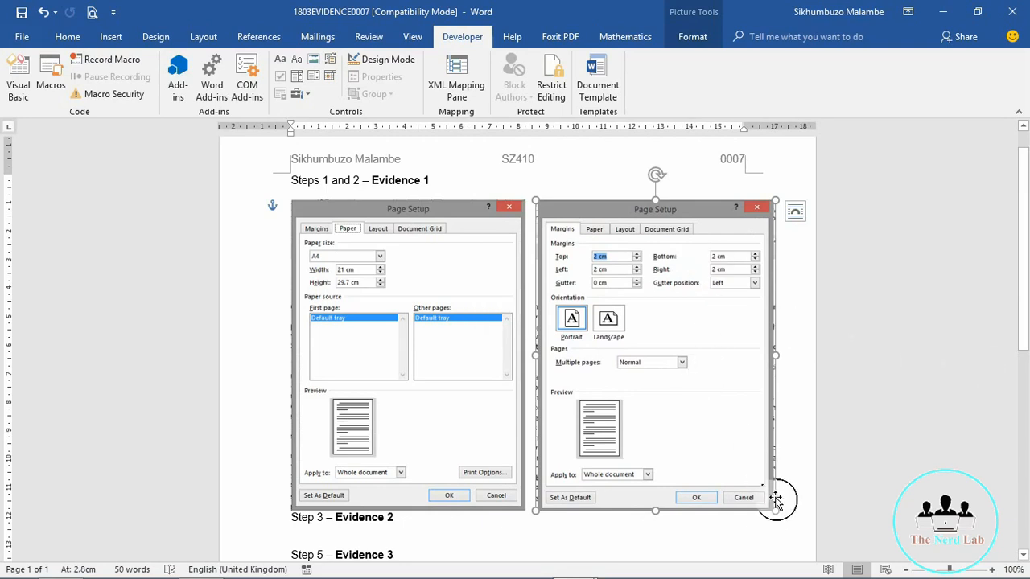
Step: Resize and align both screenshots to similar sizes, then add an empty paragraph before Step 3
drag(774, 508, 706, 486)
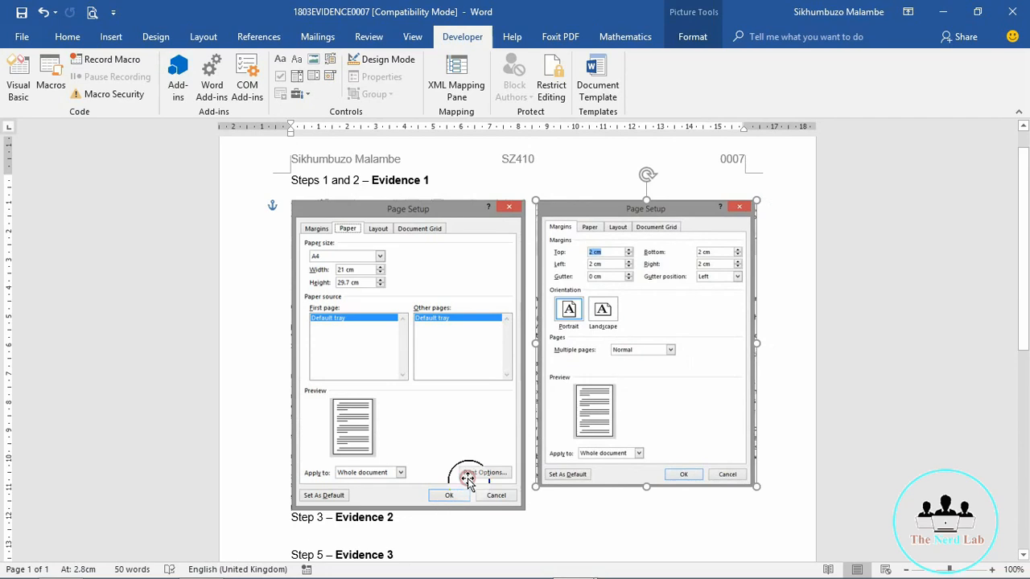
click(468, 478)
drag(524, 512, 502, 480)
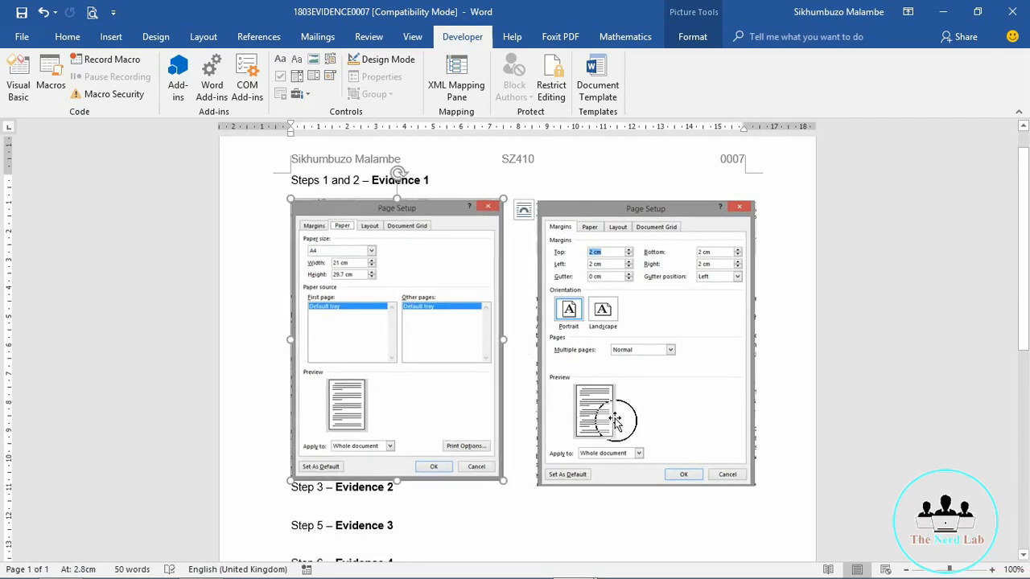
drag(613, 417, 589, 418)
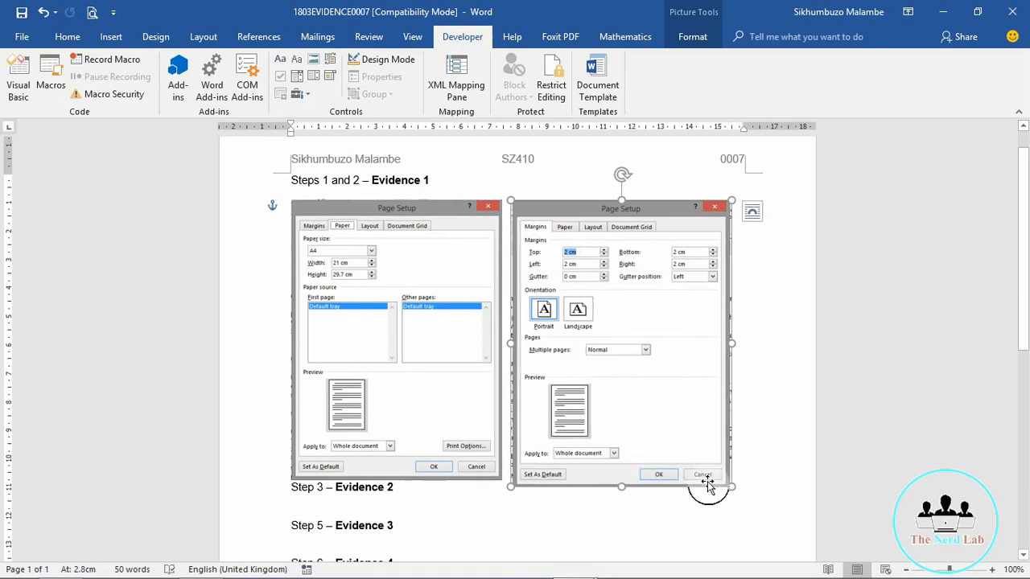
drag(731, 483, 727, 481)
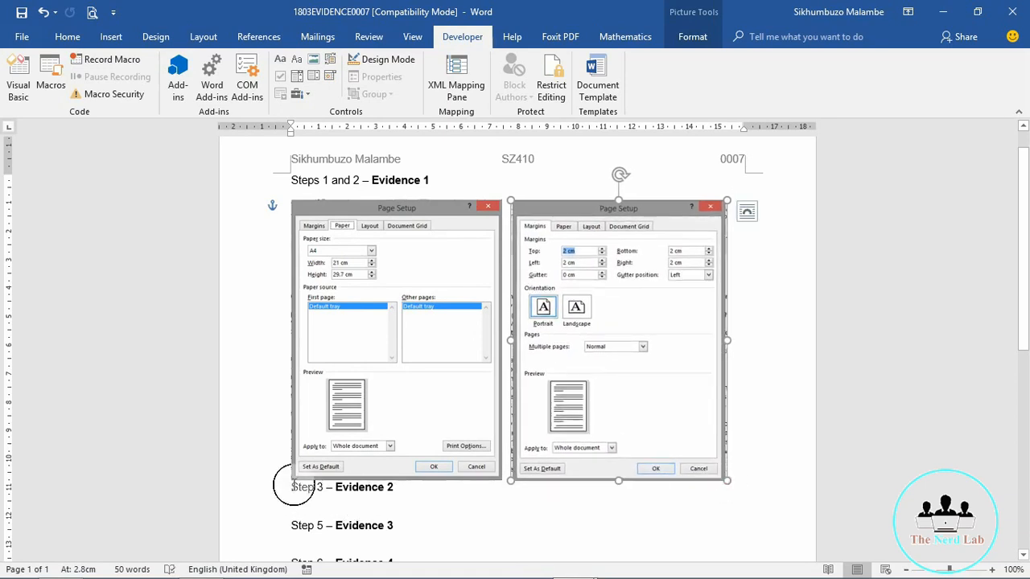
click(290, 489)
key(Return)
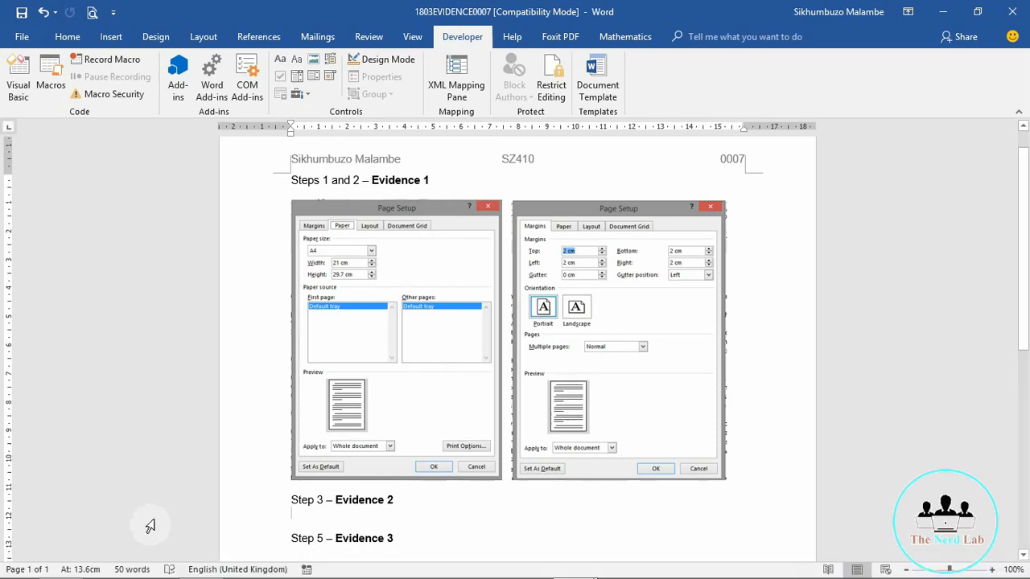
Step: Scroll the question paper PDF to Task 3 about saving under a new file name with Evidence 2
click(202, 567)
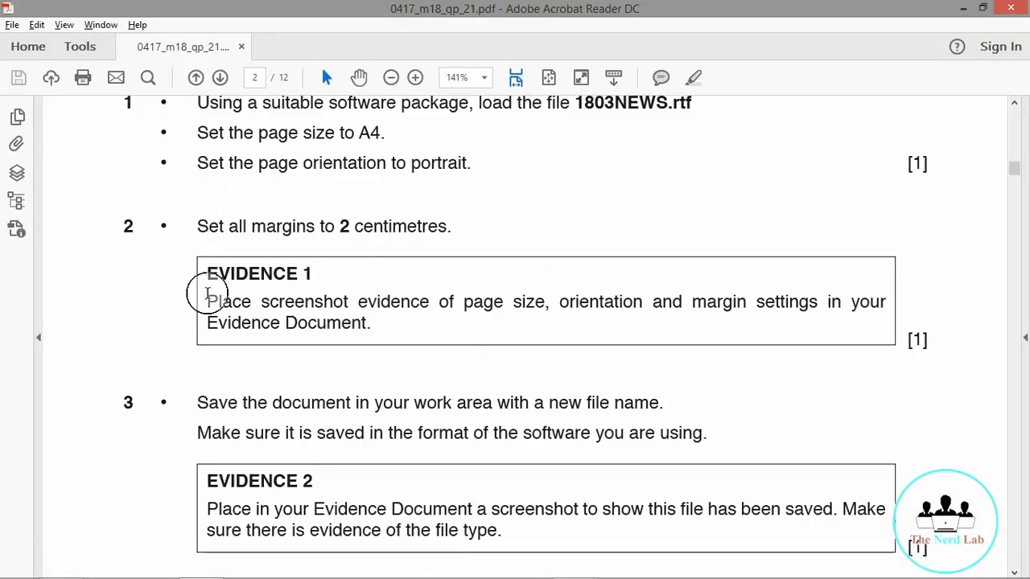
scroll(109, 283, down, 1)
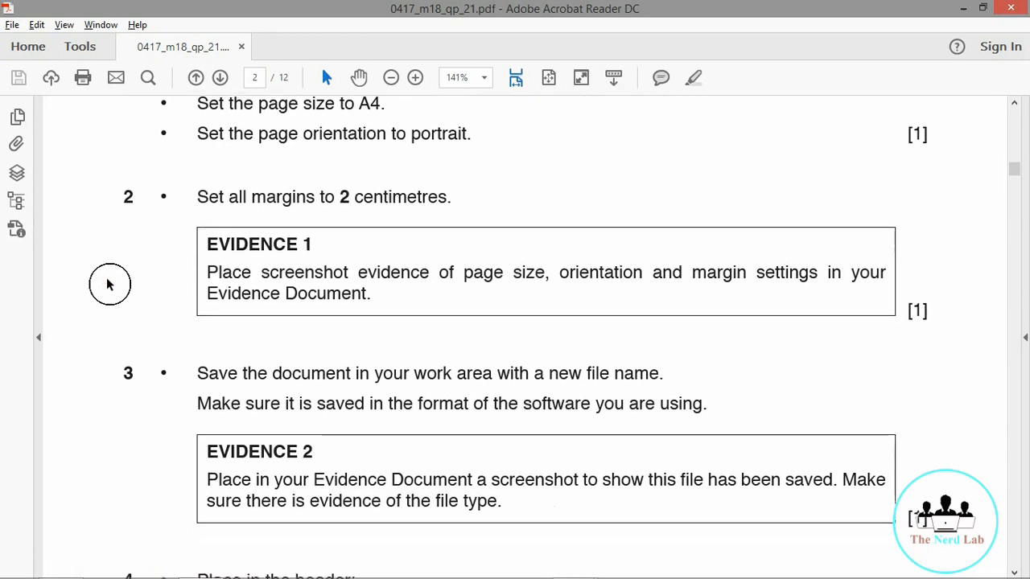
scroll(108, 283, down, 1)
scroll(108, 283, down, 4)
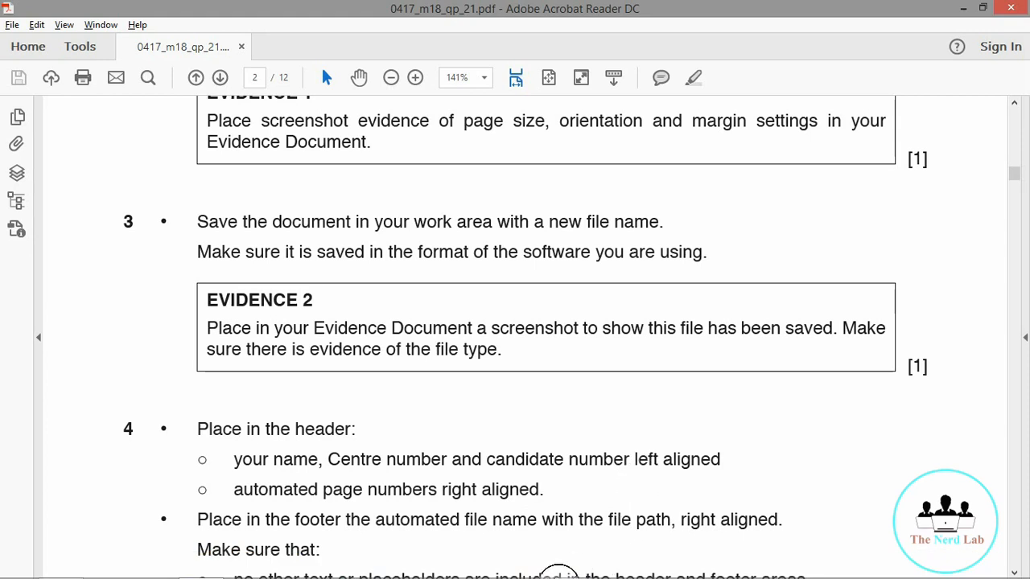
Step: Save As 1803NEWS under the name TAWARA UNIVERSITY NEWS, type Word Document, in FEB MARCH 2018 PAPER 2
mouse_move(586, 560)
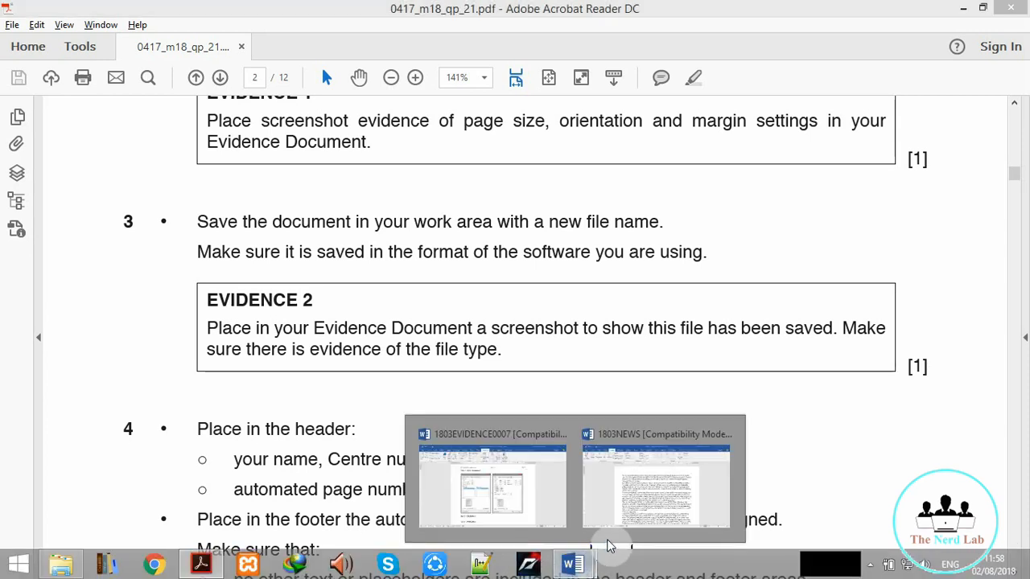
click(635, 502)
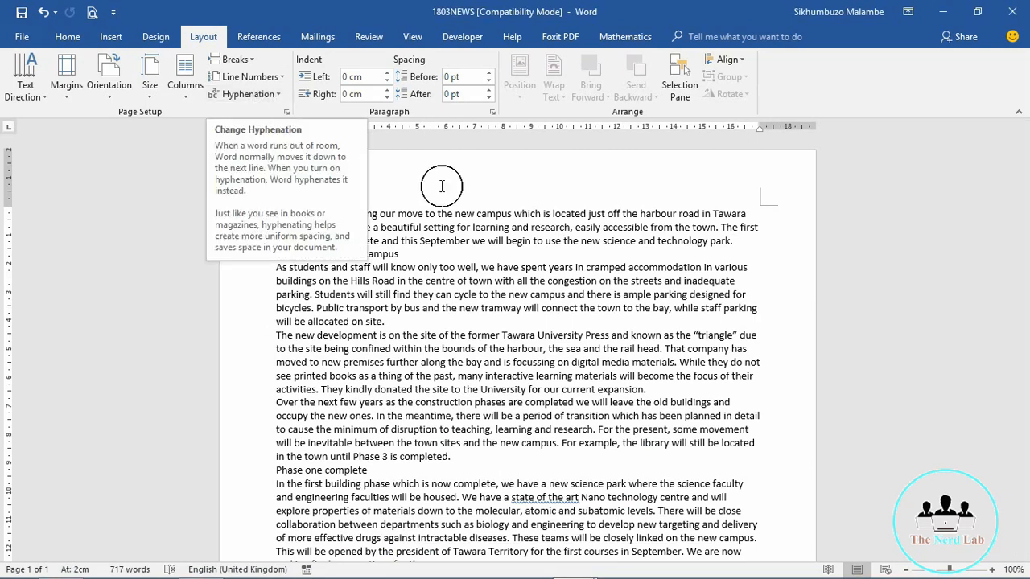
click(22, 44)
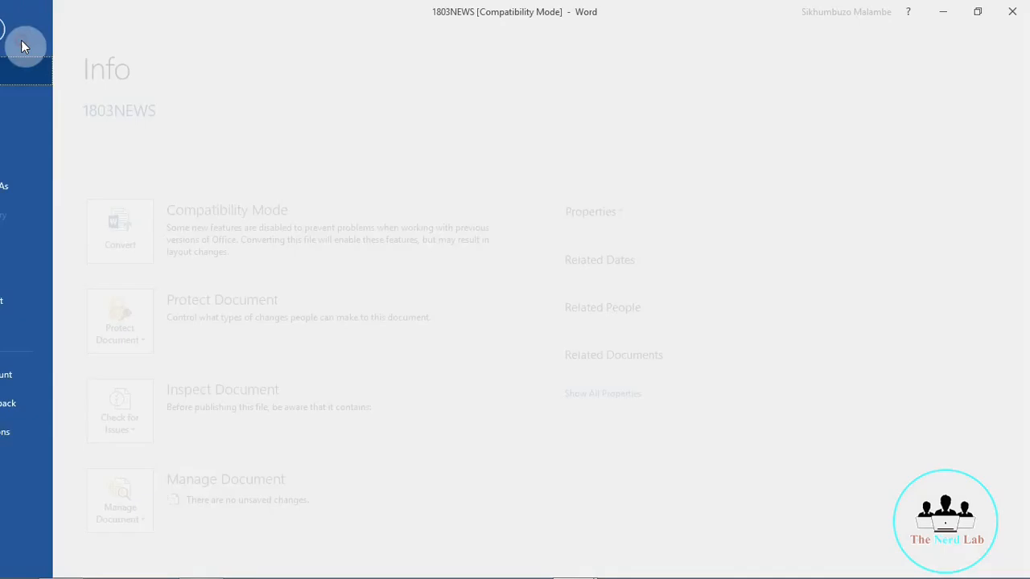
click(26, 186)
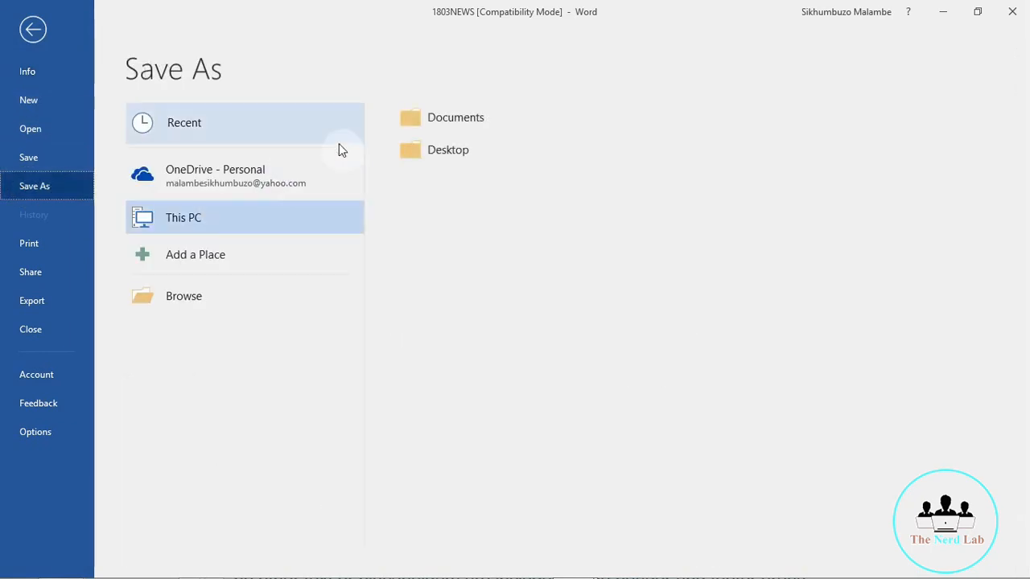
click(183, 296)
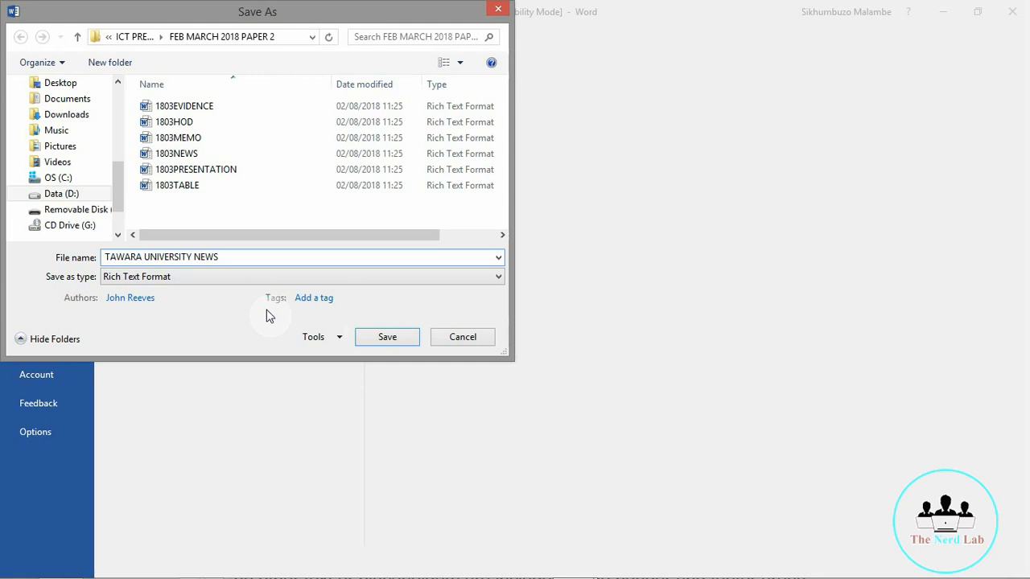
click(326, 281)
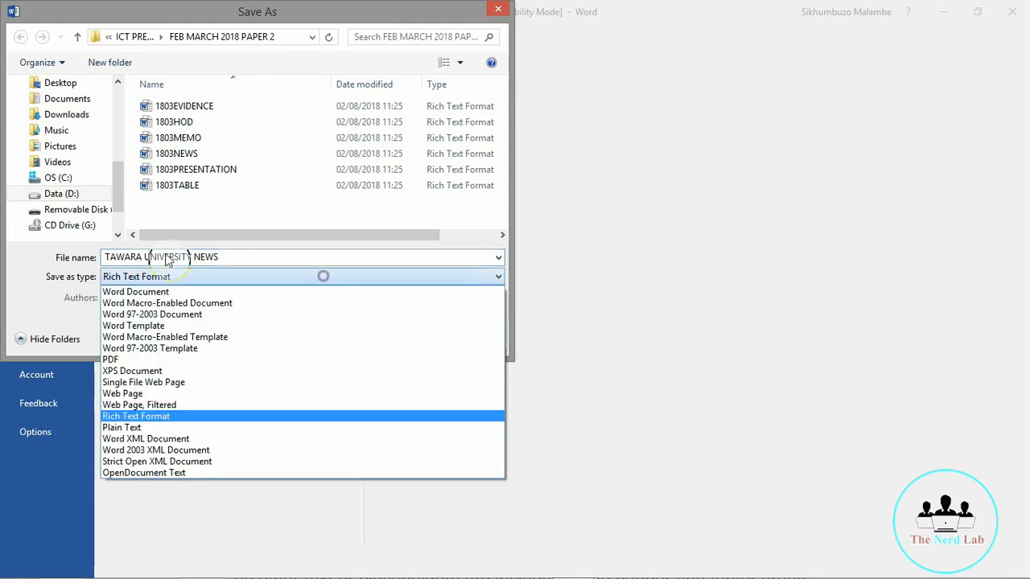
click(137, 292)
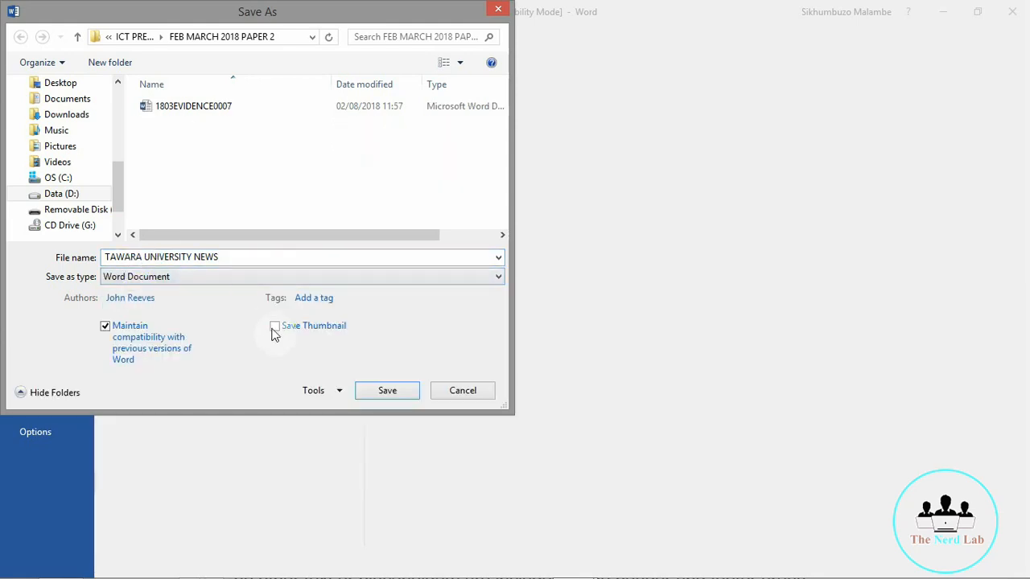
click(389, 391)
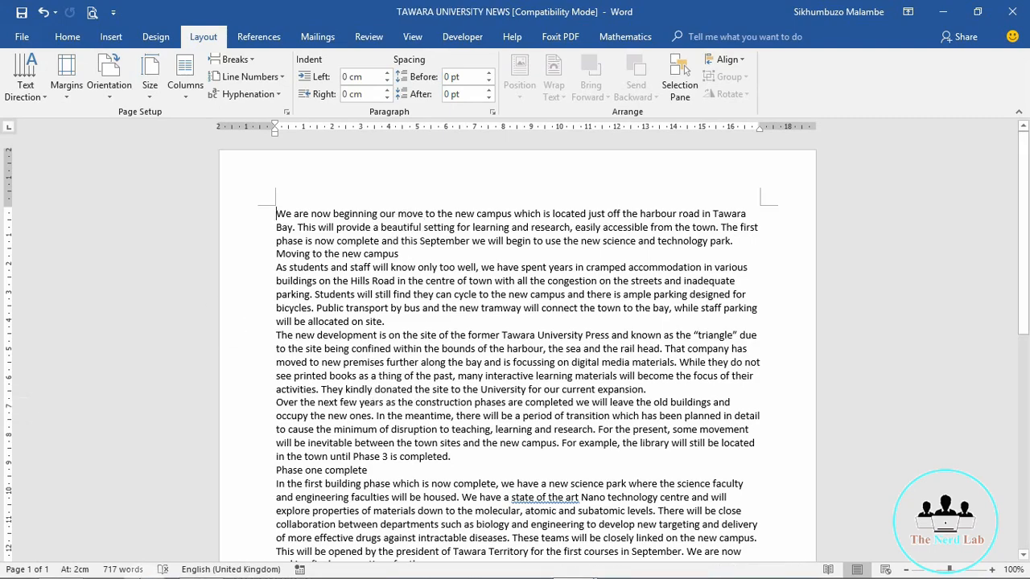
Step: In File Explorer, select TAWARA UNIVERSITY NEWS and widen the Type column to show full file types
click(58, 565)
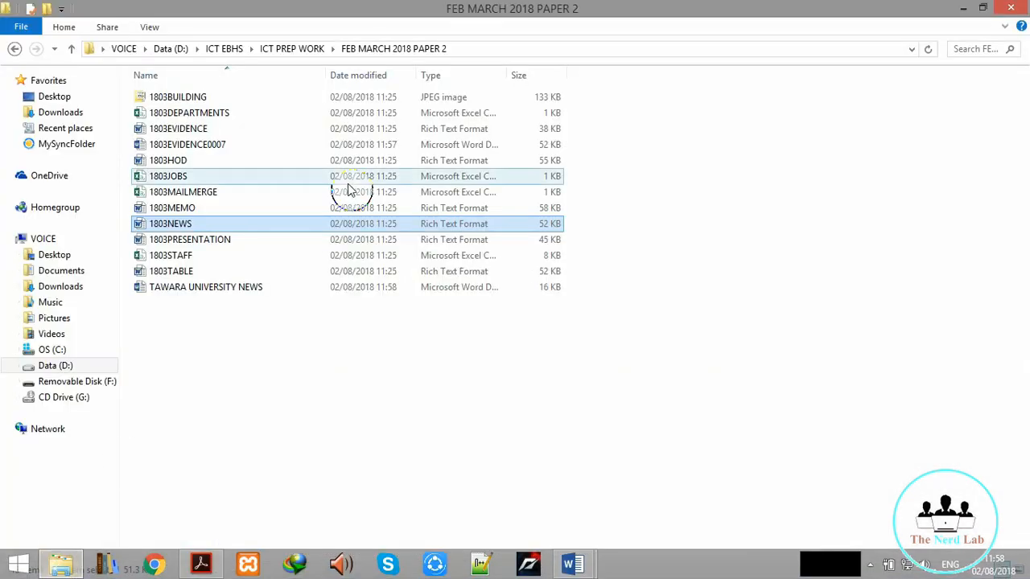
click(222, 291)
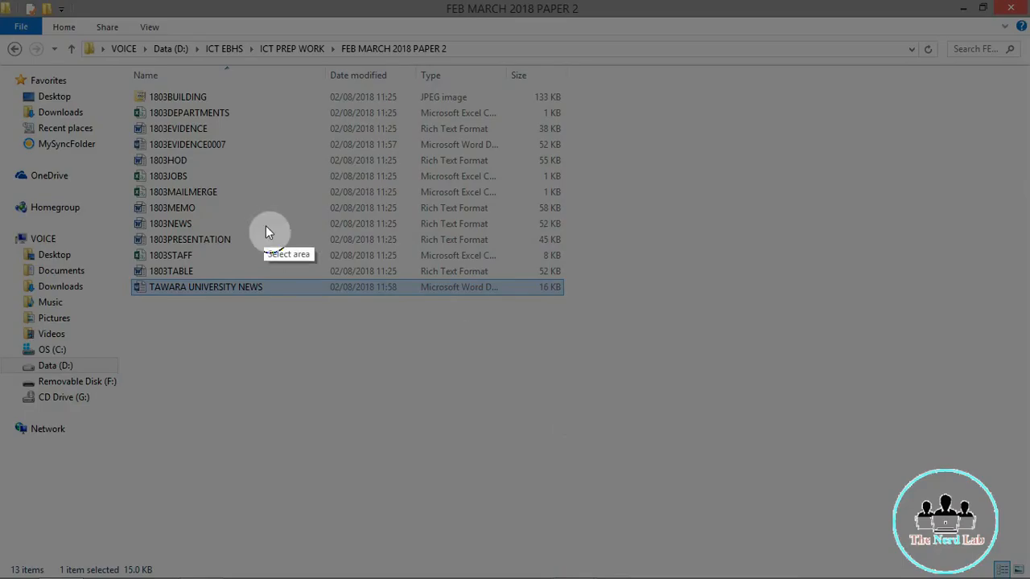
key(Escape)
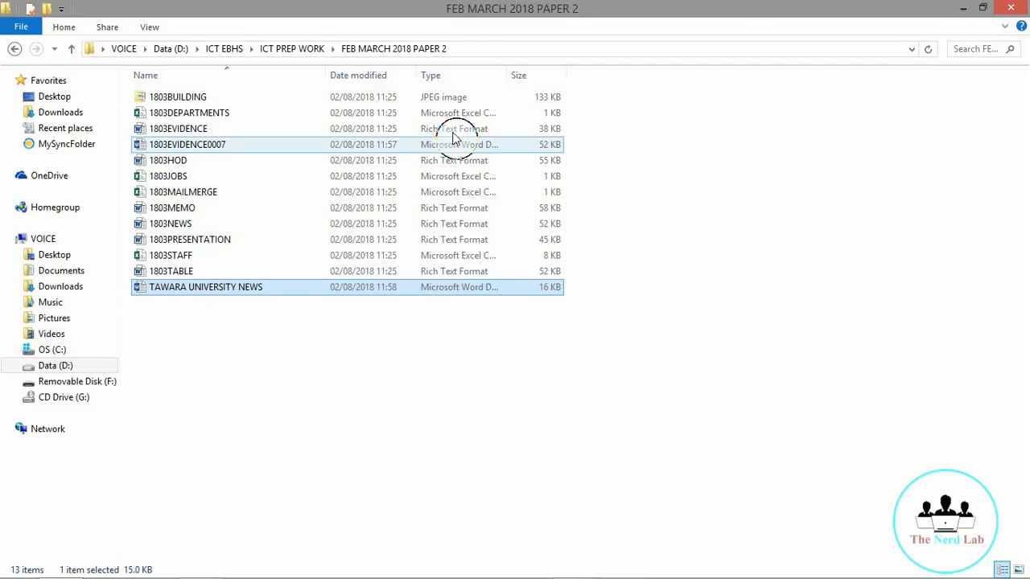
double_click(508, 73)
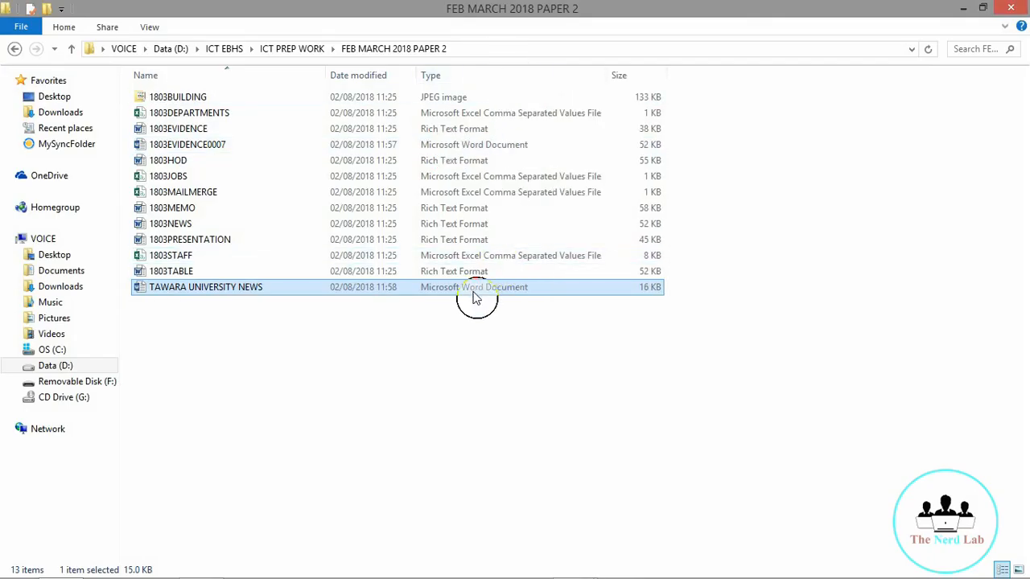
Step: Copy a screenshot of the file's row, then place the cursor under Step 3 – Evidence 2 in 1803EVIDENCE0007
key(Print)
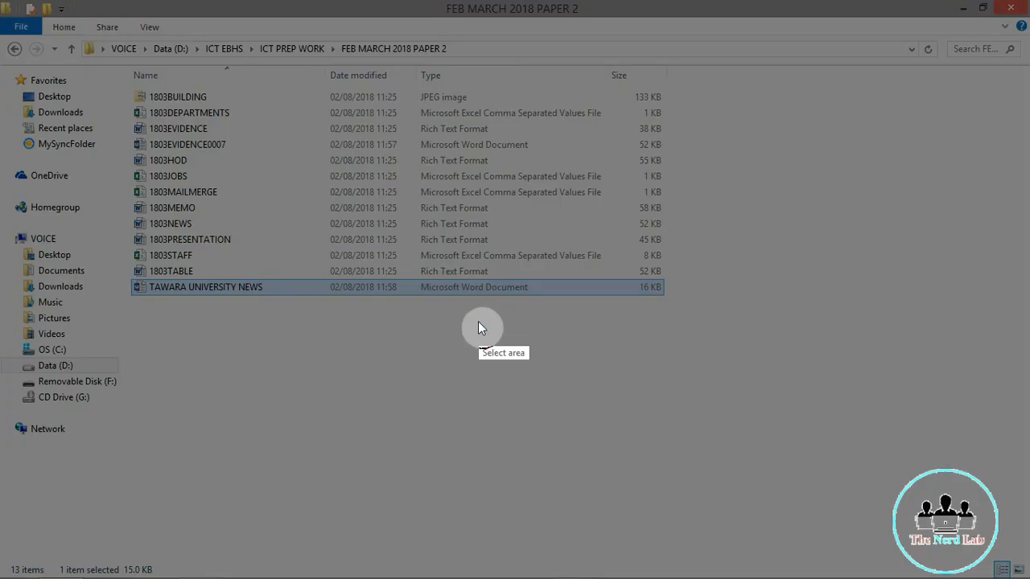
mouse_move(127, 278)
mouse_down()
mouse_move(366, 341)
mouse_move(667, 301)
mouse_up()
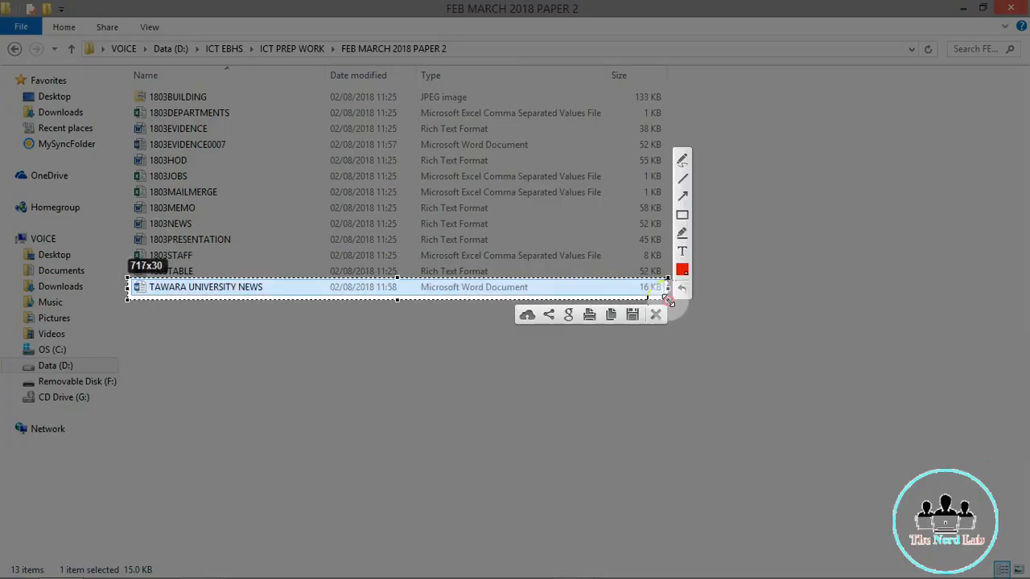
click(611, 314)
mouse_move(575, 569)
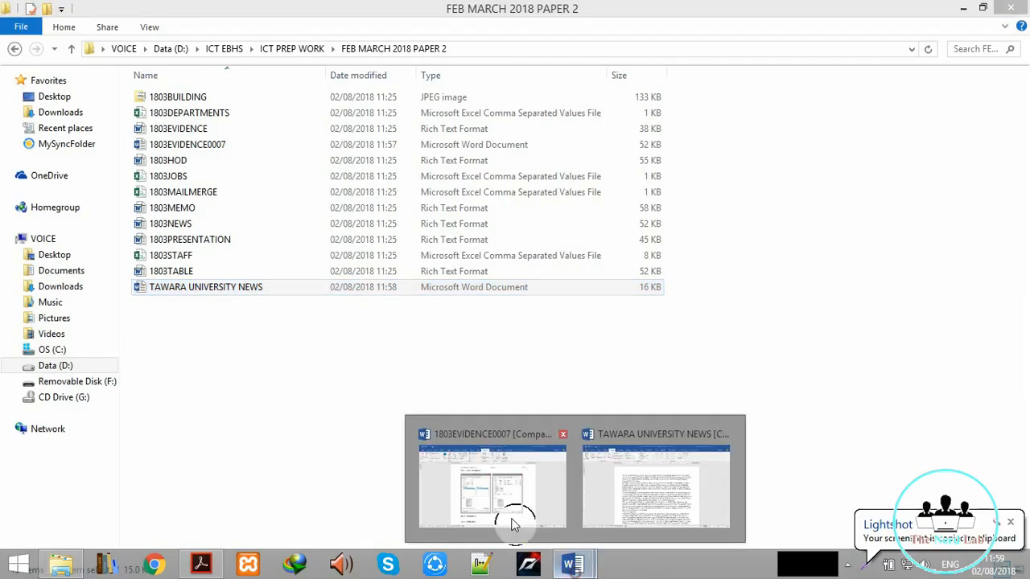
click(495, 515)
click(295, 515)
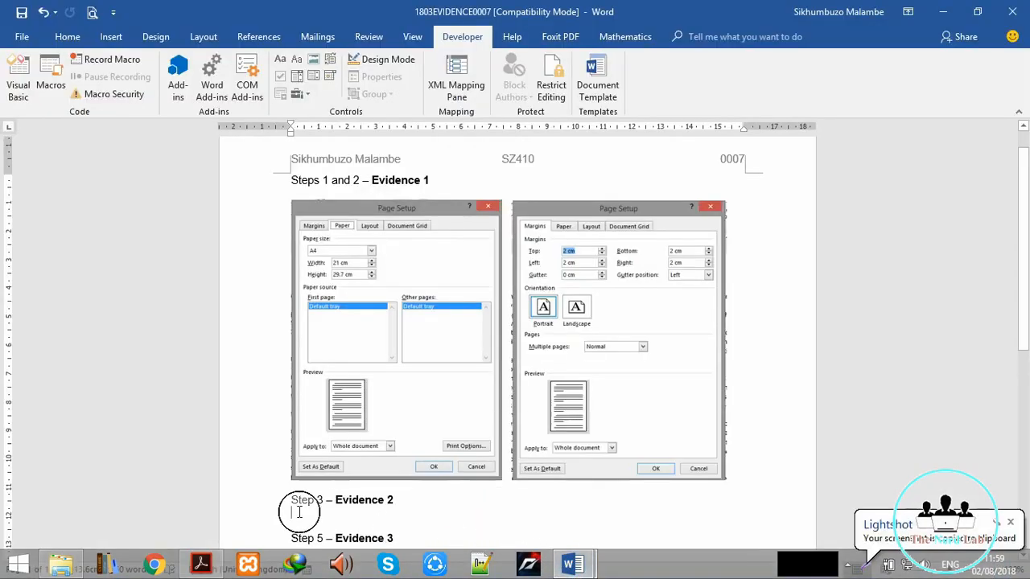
Step: Paste the file-listing screenshot under Evidence 2, save 1803EVIDENCE0007, and minimize the windows
key(ctrl+v)
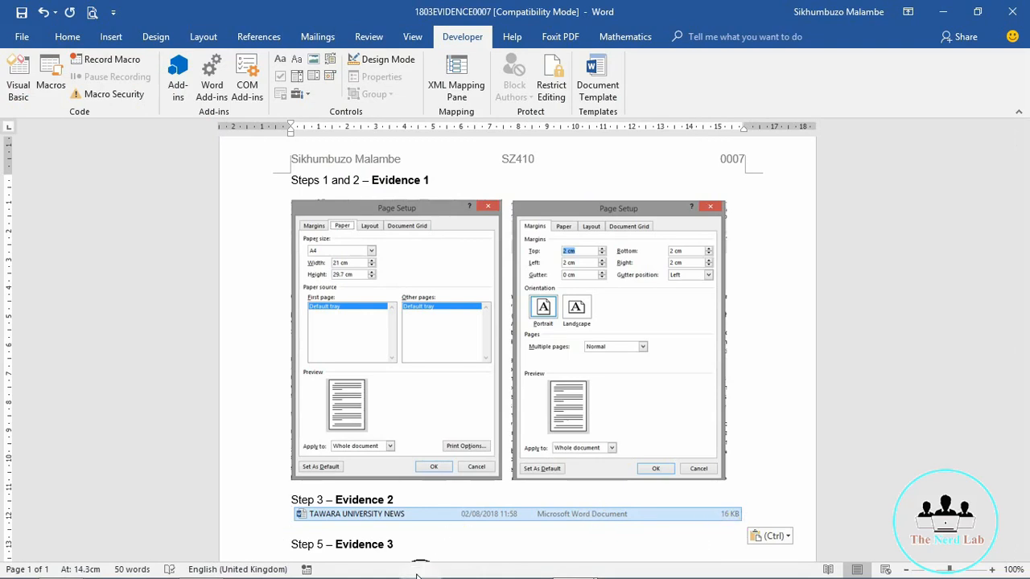
key(ctrl+s)
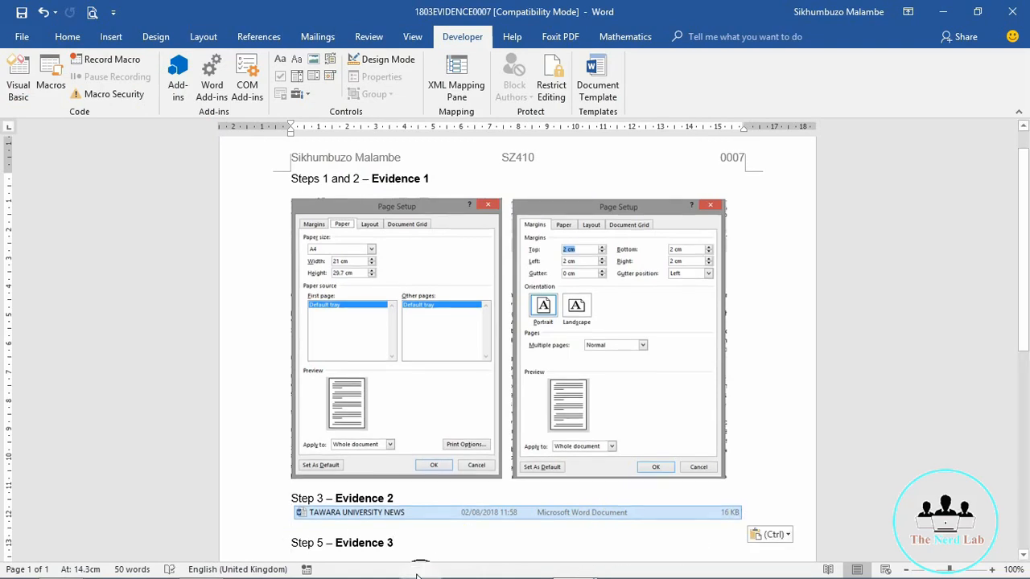
click(944, 10)
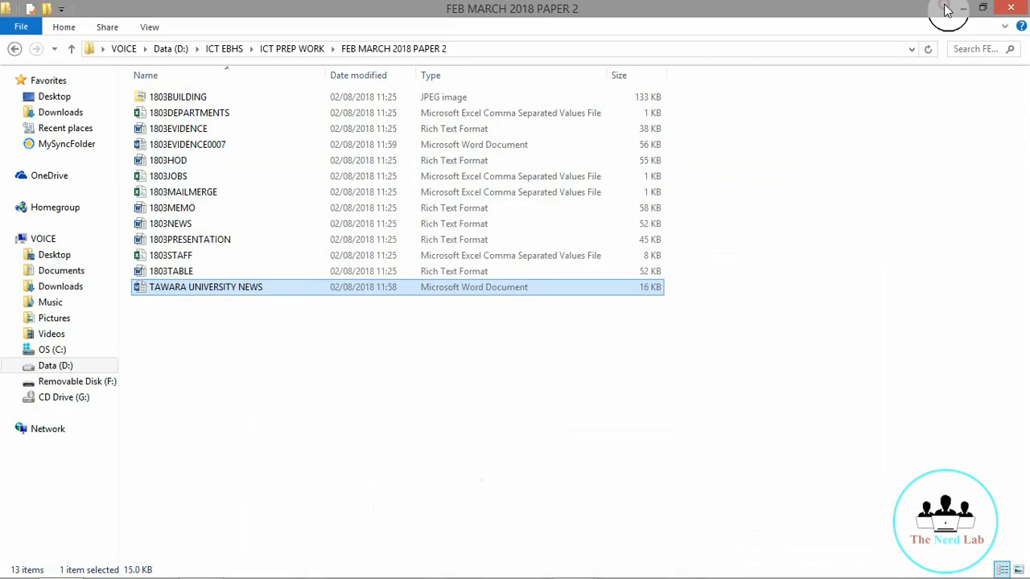
click(962, 9)
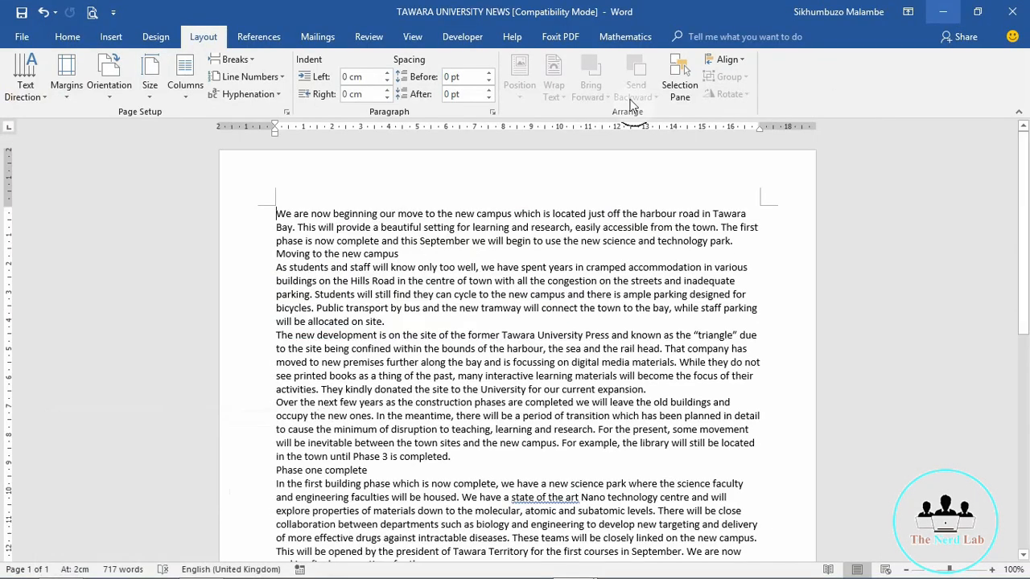
click(190, 568)
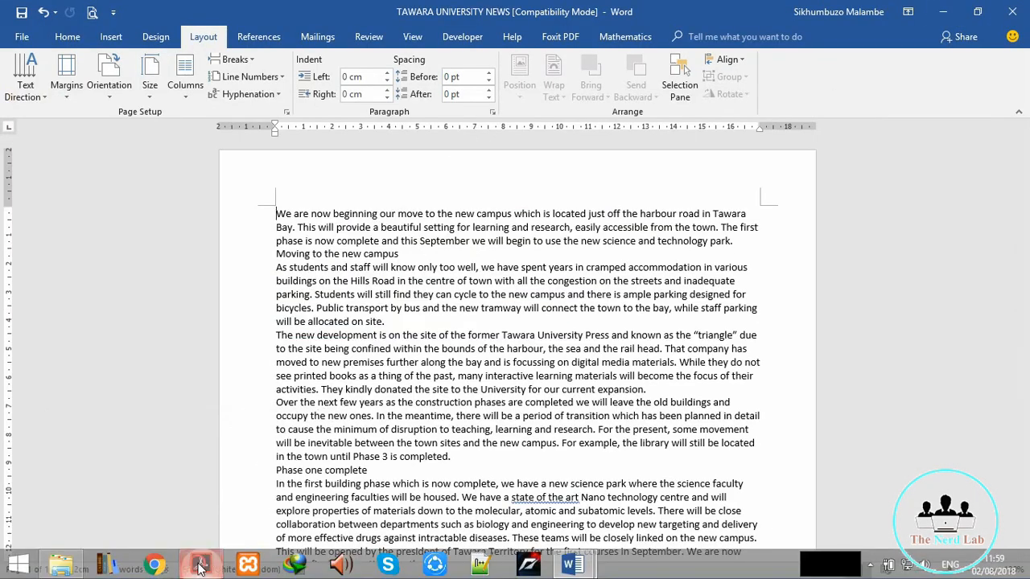
Step: Scroll the exam paper to Task 4's header and footer rules, then minimize Acrobat to return to Word
scroll(100, 336, down, 4)
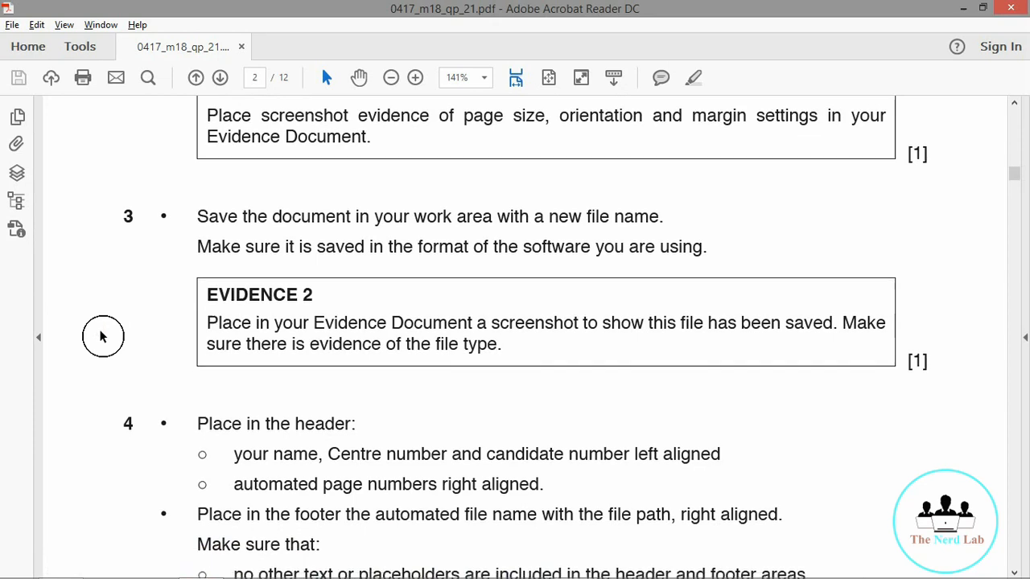
scroll(101, 336, down, 5)
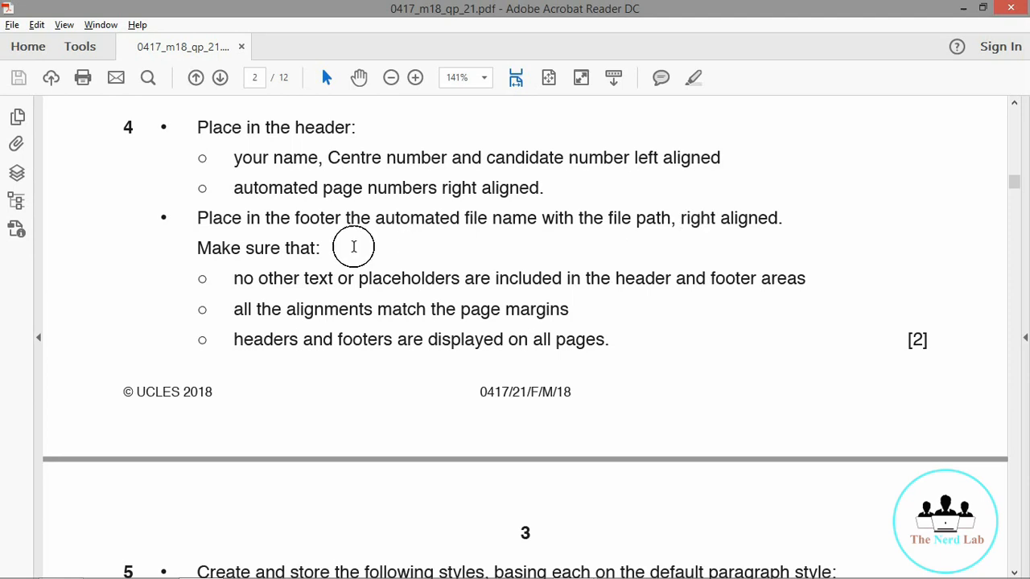
click(963, 9)
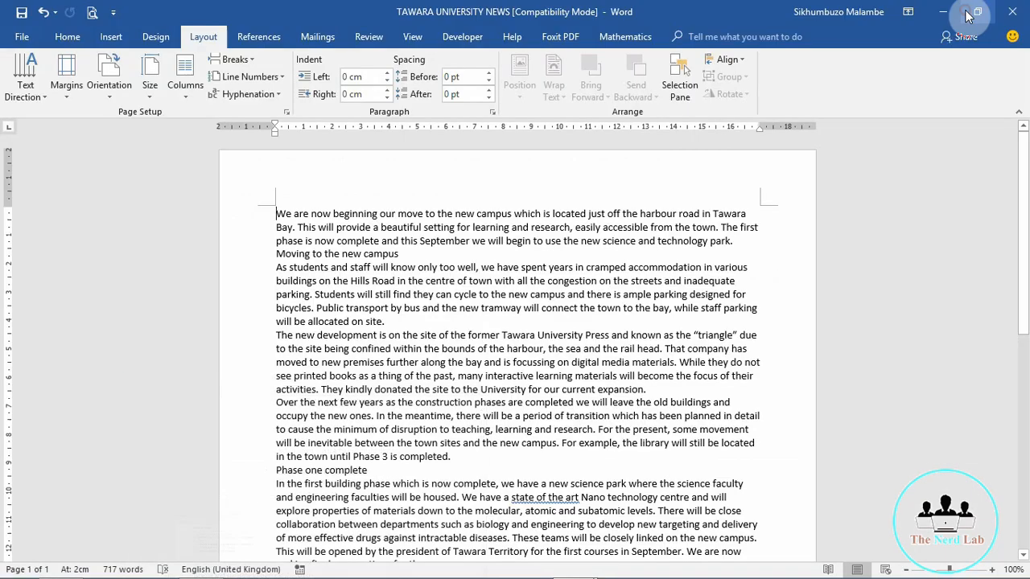
Step: Insert a Blank (Three Columns) header and remove its middle placeholder
double_click(467, 167)
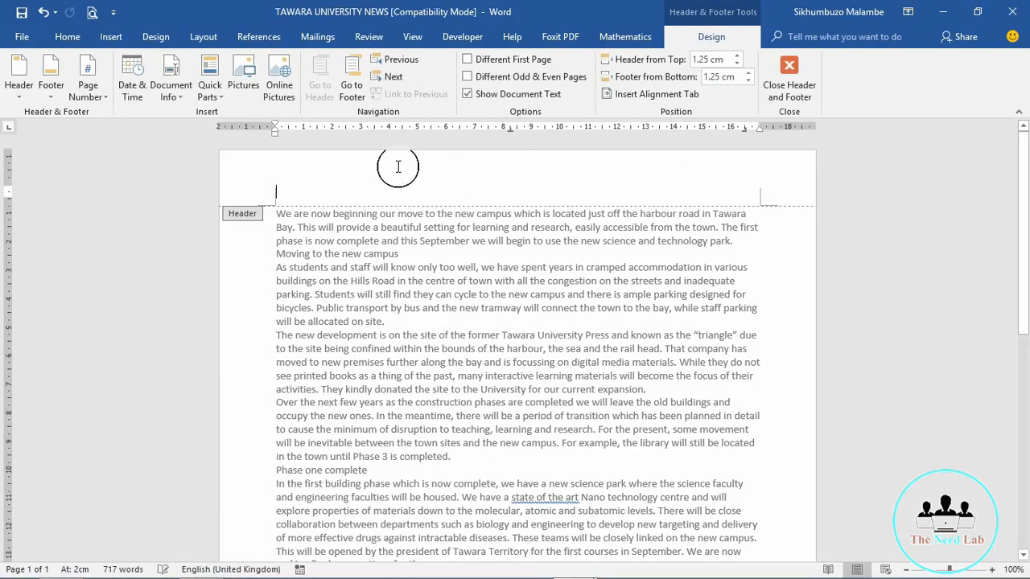
click(19, 86)
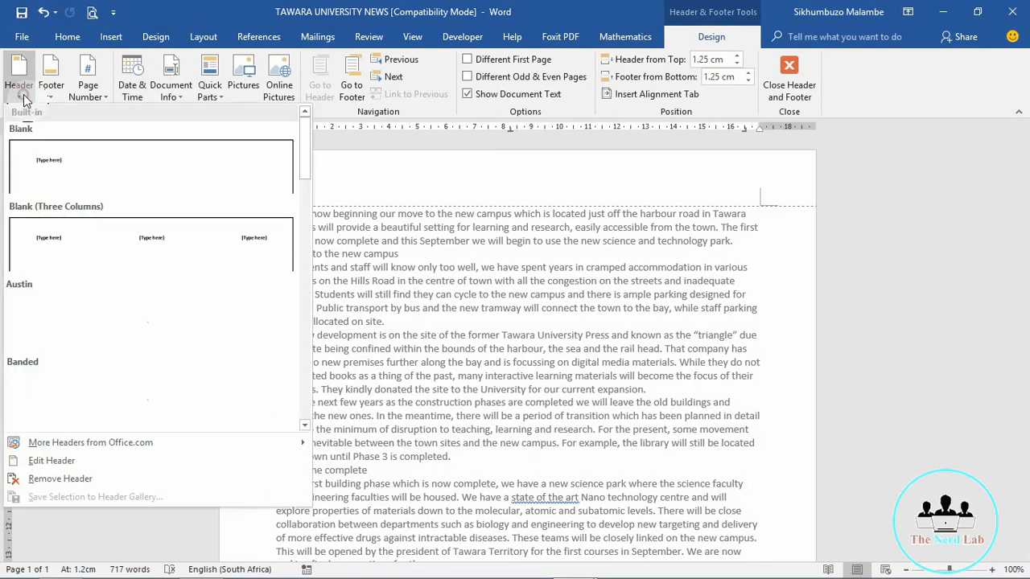
click(145, 238)
click(508, 196)
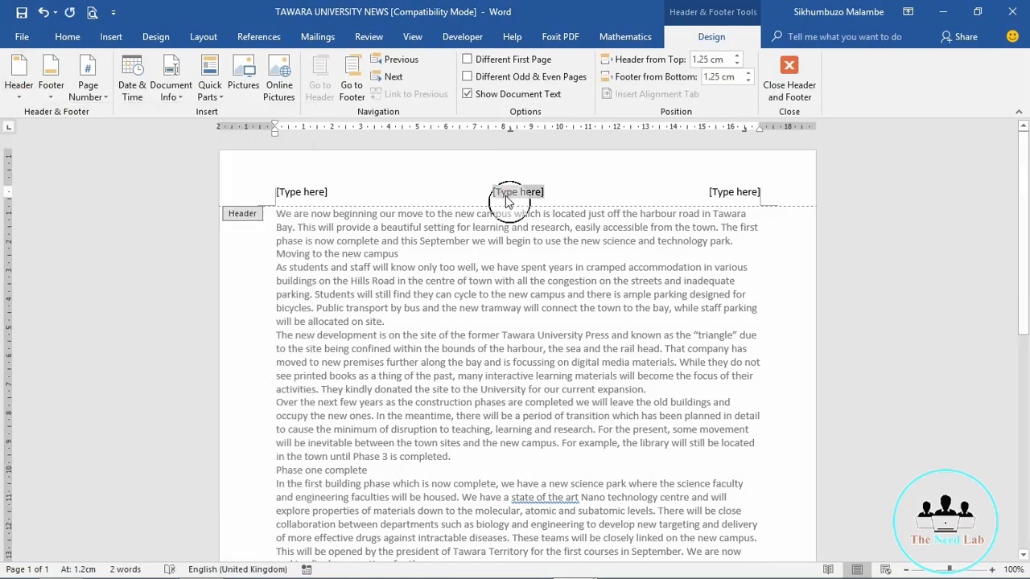
key(Delete)
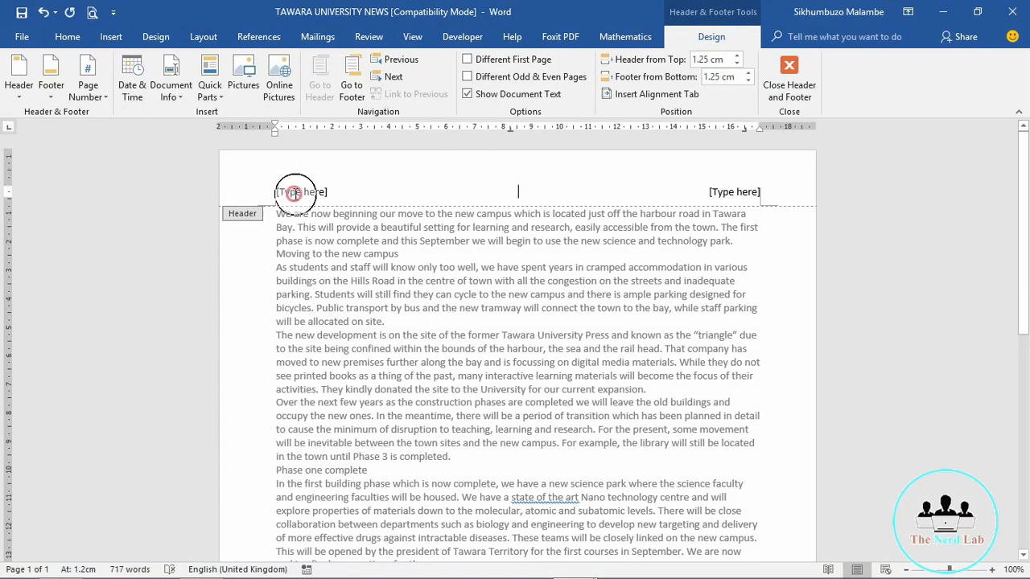
Step: Replace the left header placeholder with the candidate's name, centre number and candidate number
click(297, 197)
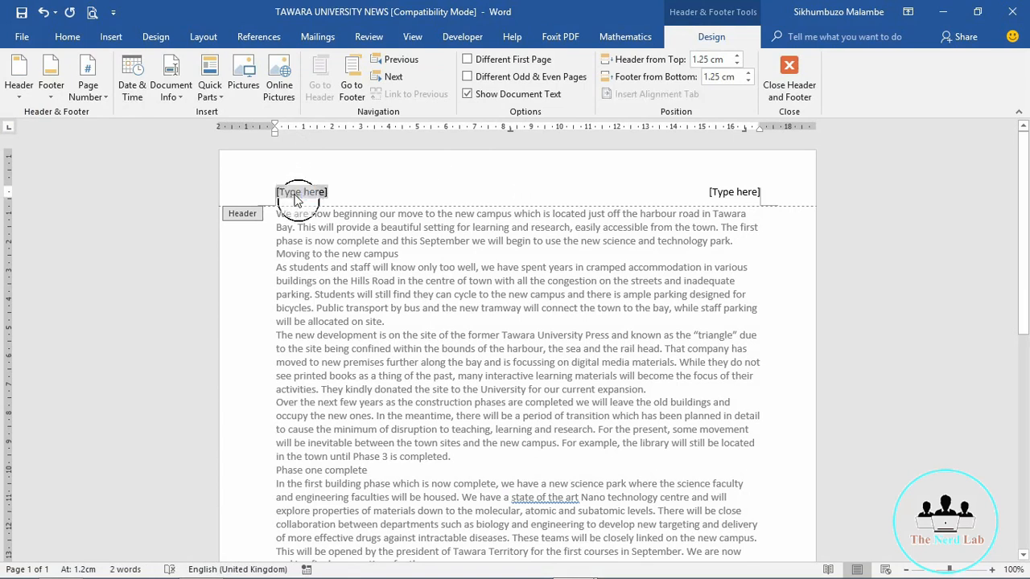
key(Delete)
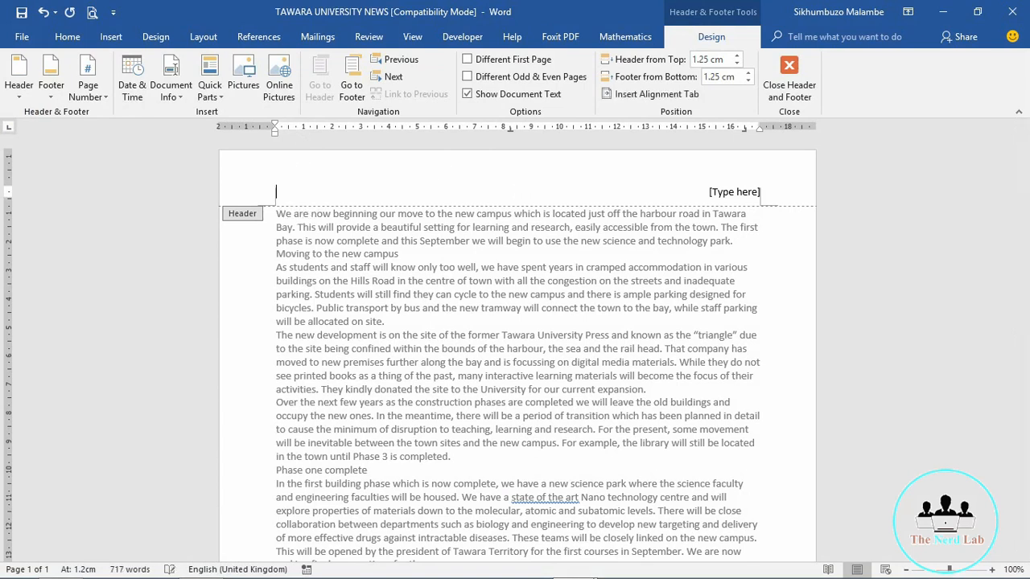
click(296, 195)
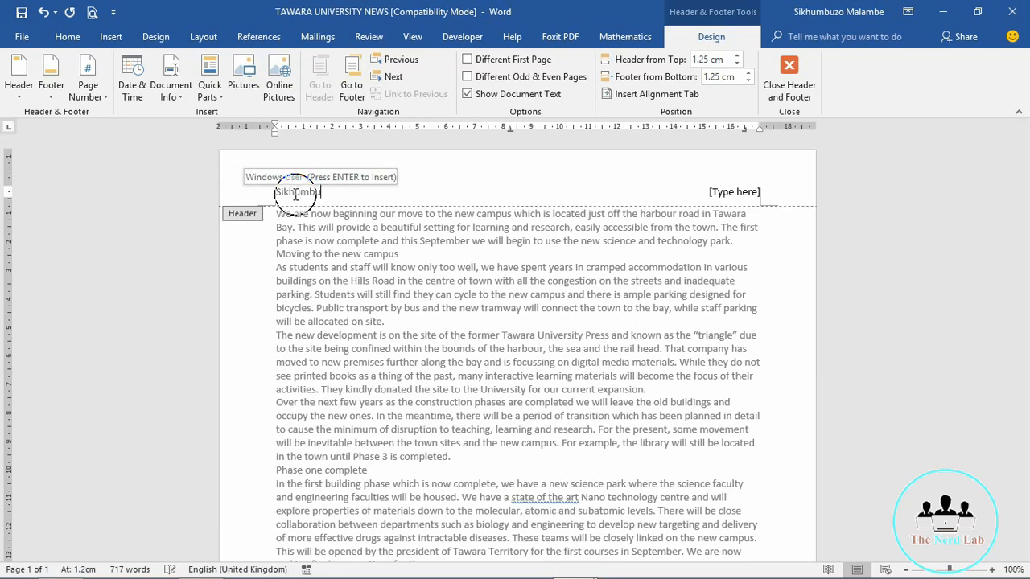
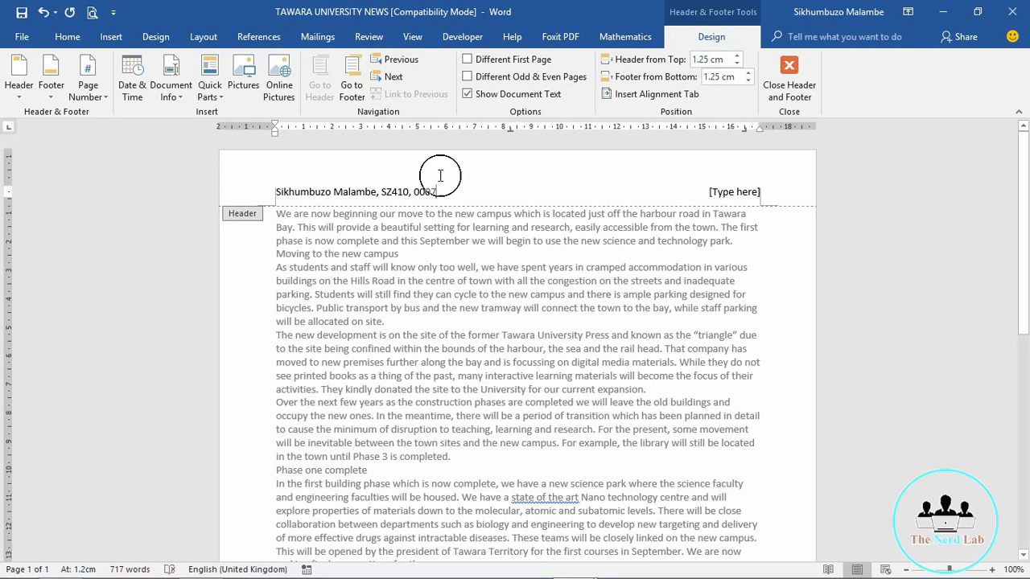
click(732, 191)
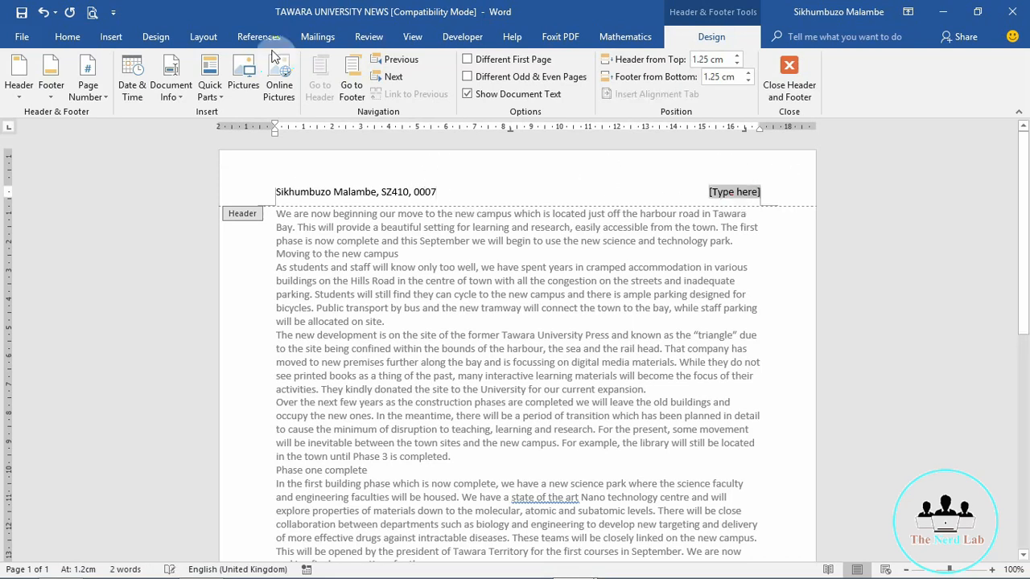
Step: Put a plain page number at the header's right and close the header
click(88, 87)
mouse_move(179, 170)
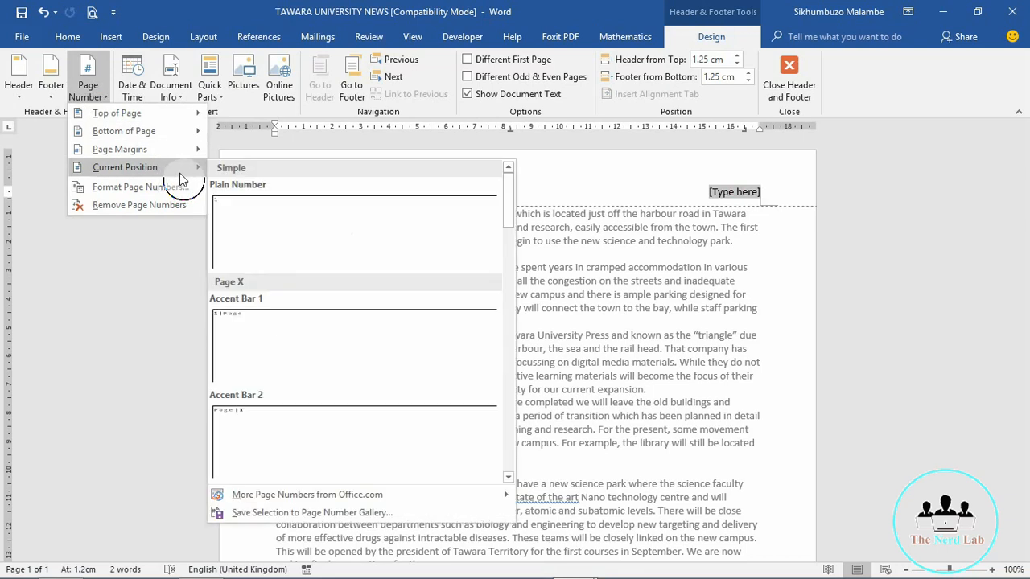
click(272, 218)
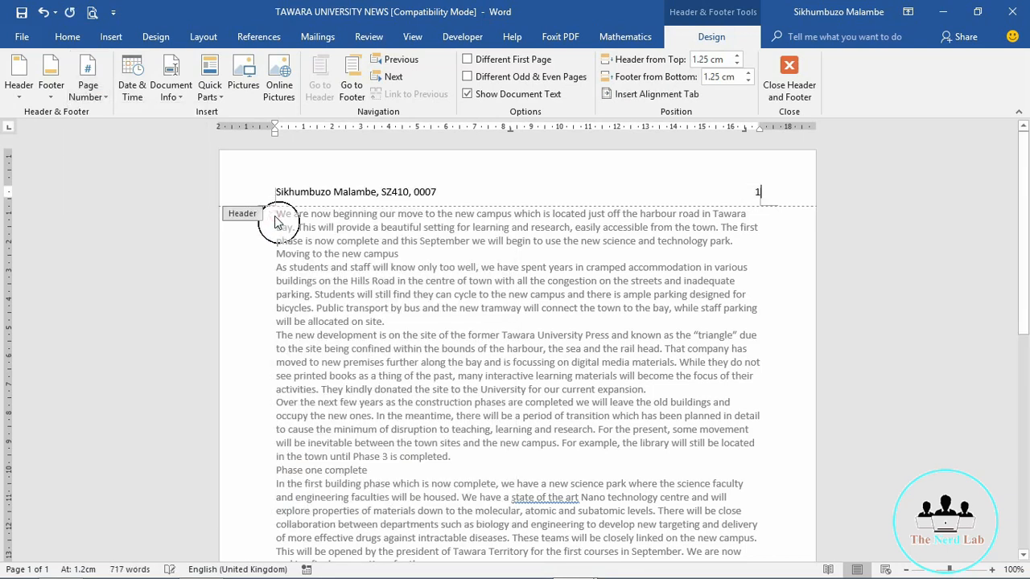
double_click(781, 257)
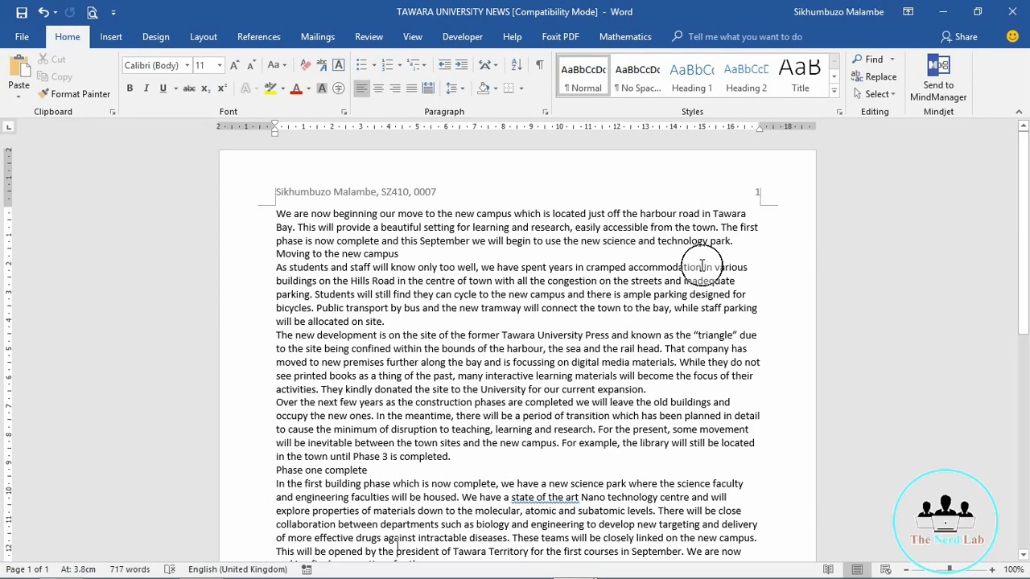
Step: Add a page break at the document's end to test numbering on a second page
key(ctrl+End)
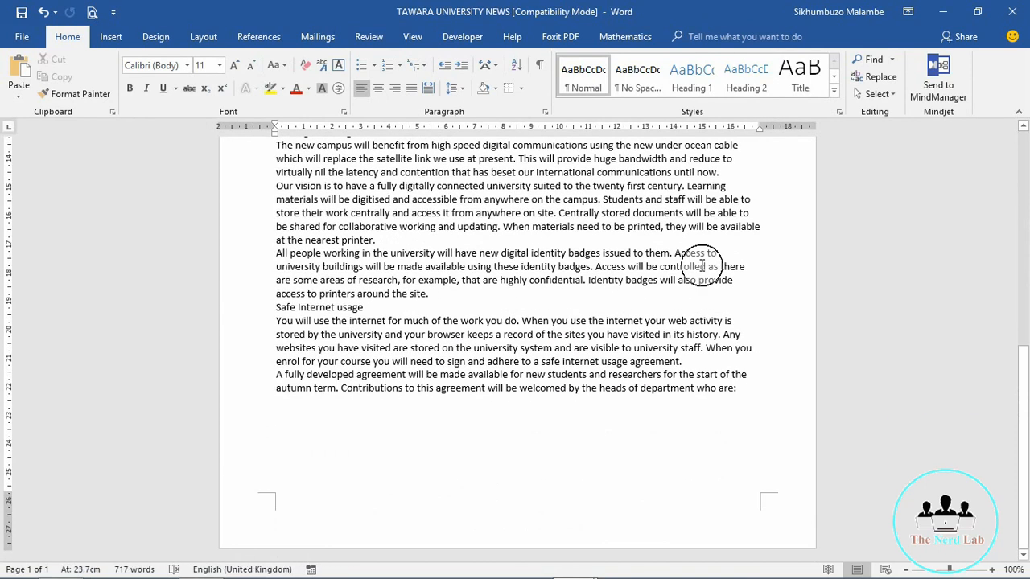
key(ctrl+Home)
key(ctrl+End)
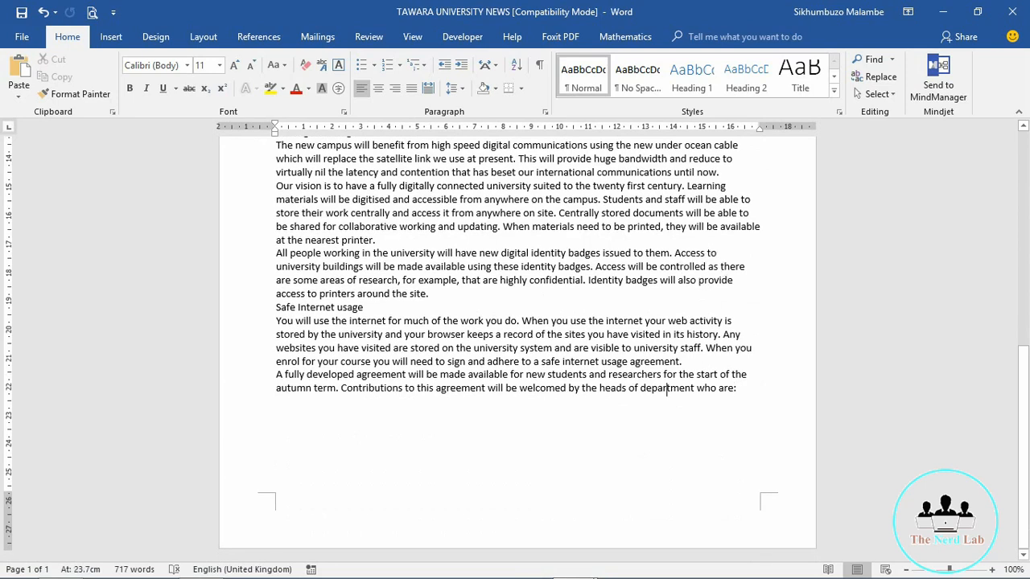
key(Return)
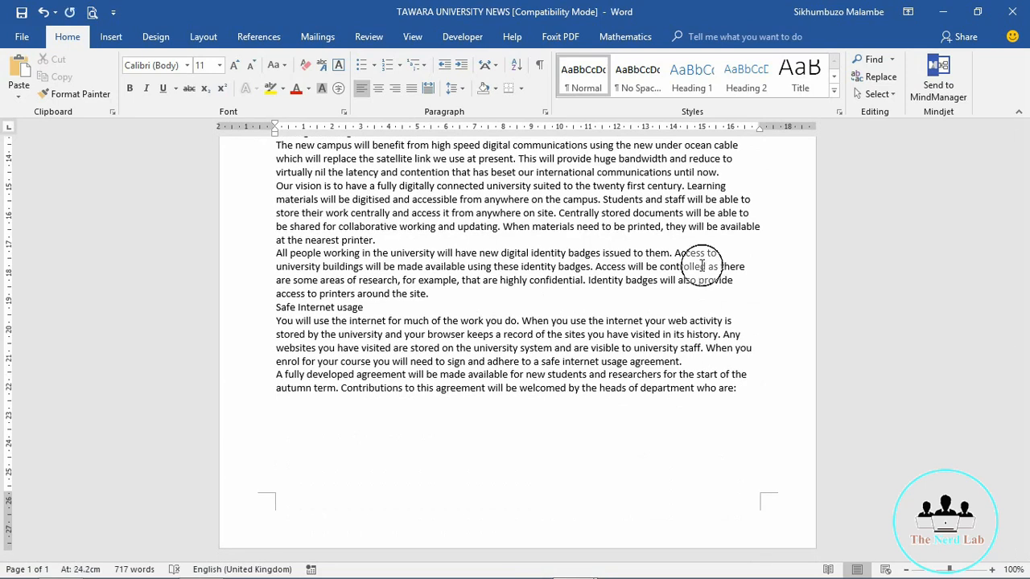
key(ctrl+Return)
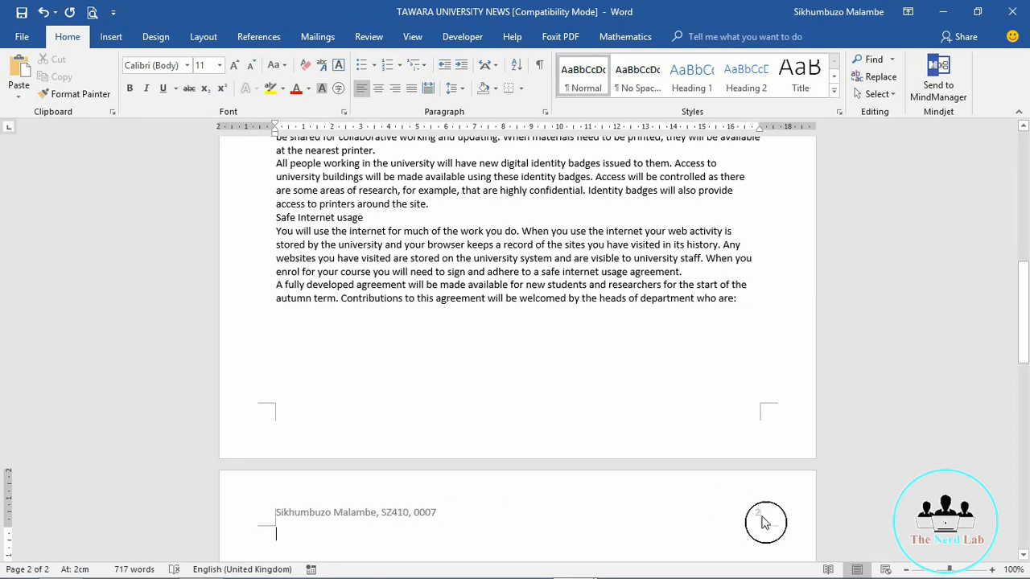
Step: Return to the final paragraph and open the footer for editing
click(763, 299)
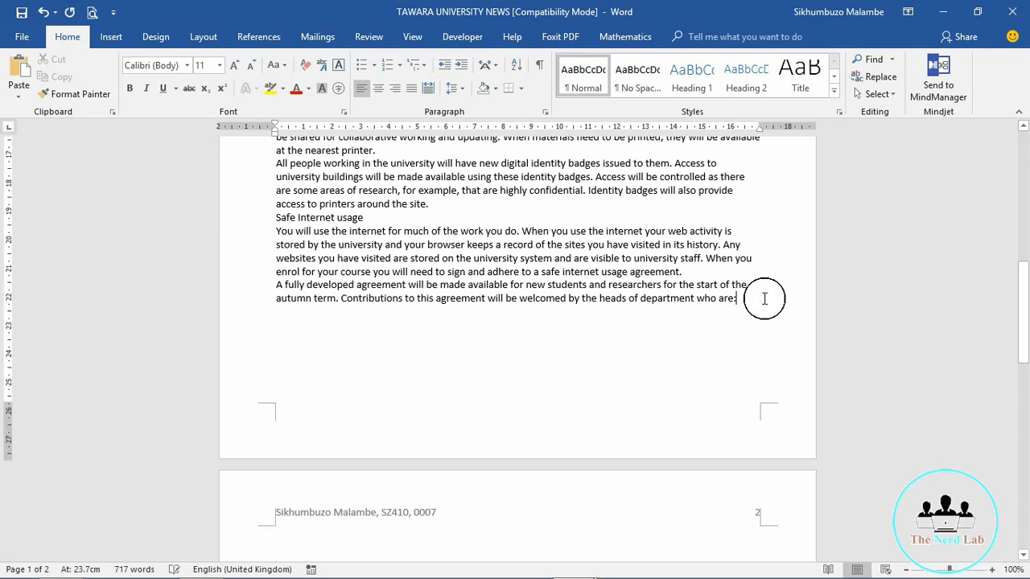
scroll(764, 298, up, 2)
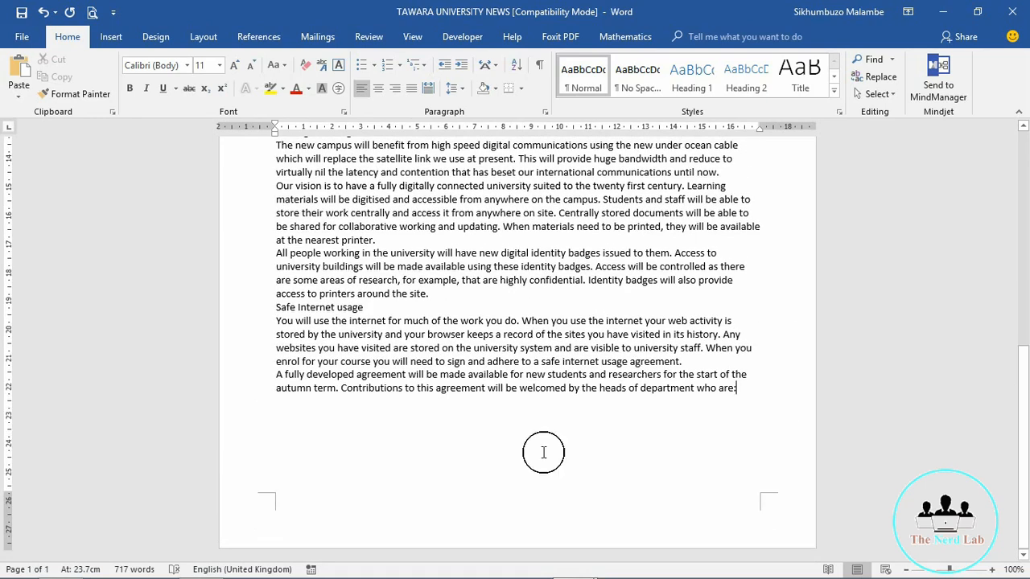
double_click(493, 516)
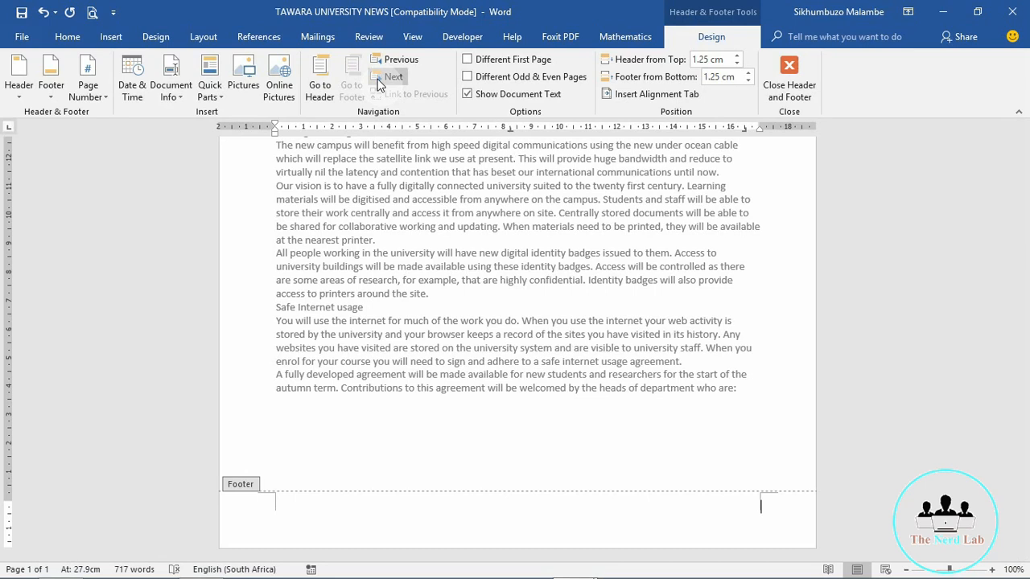
Step: Insert a FileName field with the full path into the footer
click(219, 97)
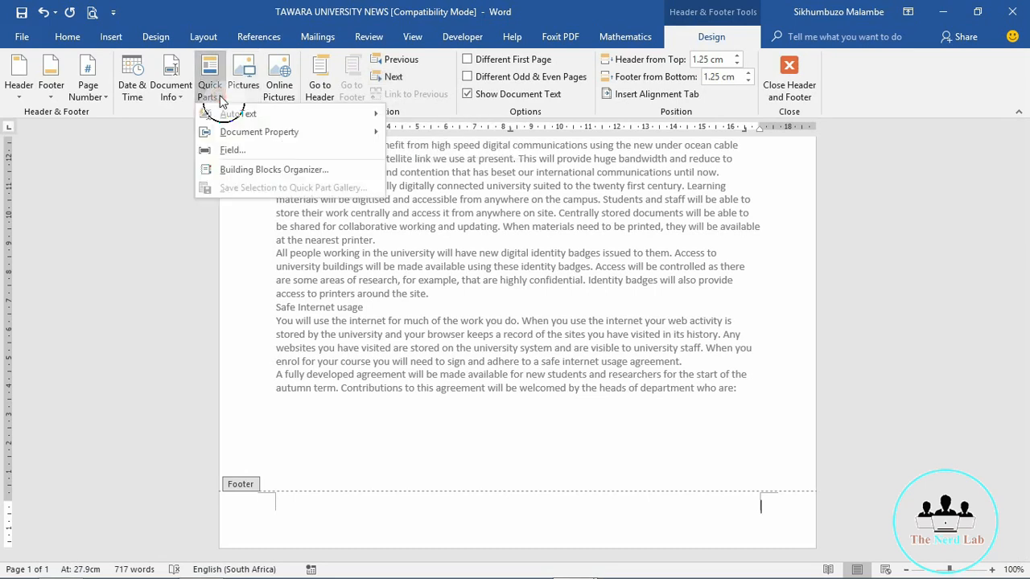
click(235, 149)
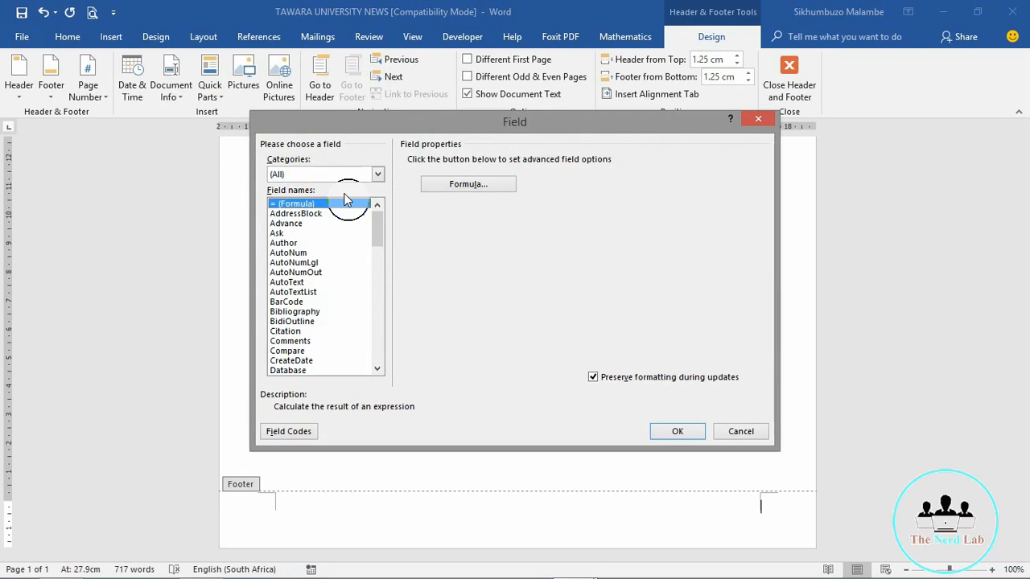
key(f)
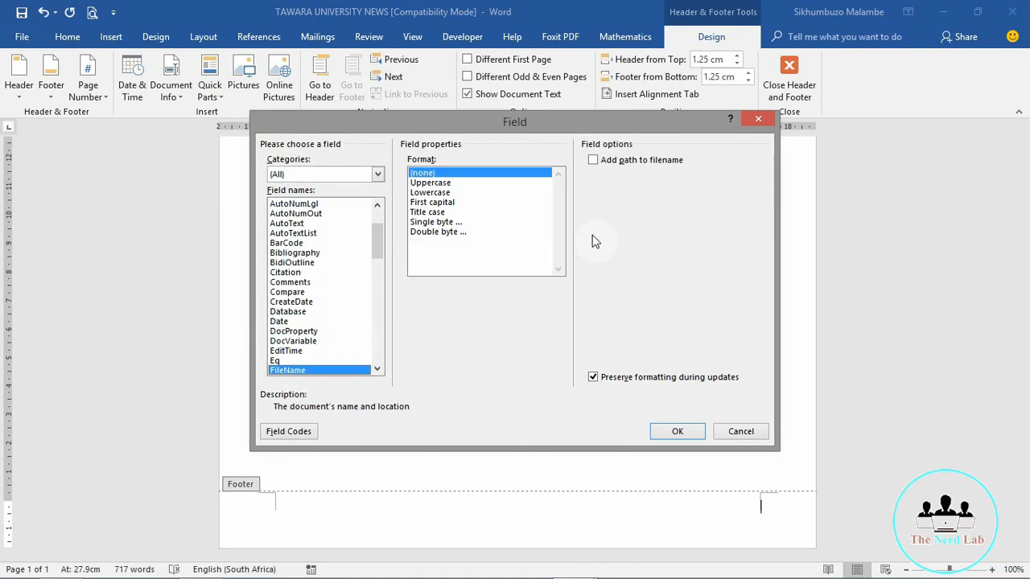
click(593, 161)
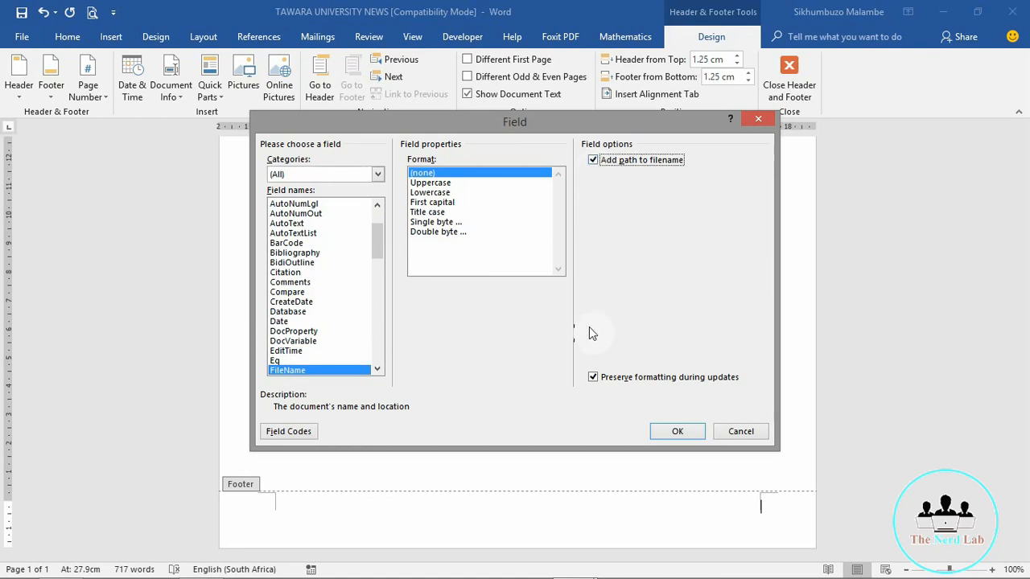
click(668, 433)
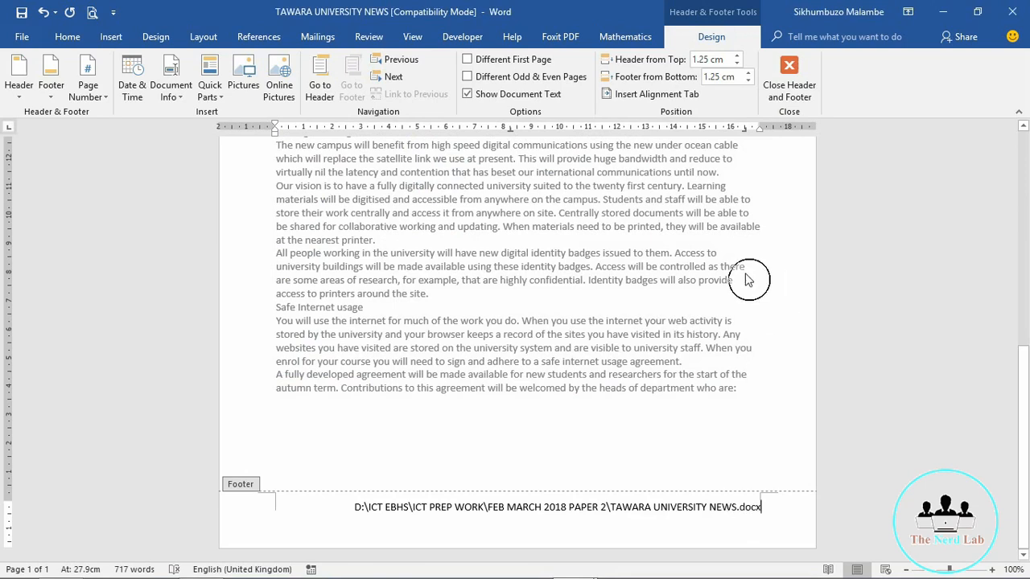
Step: Close the footer and save the document
double_click(657, 423)
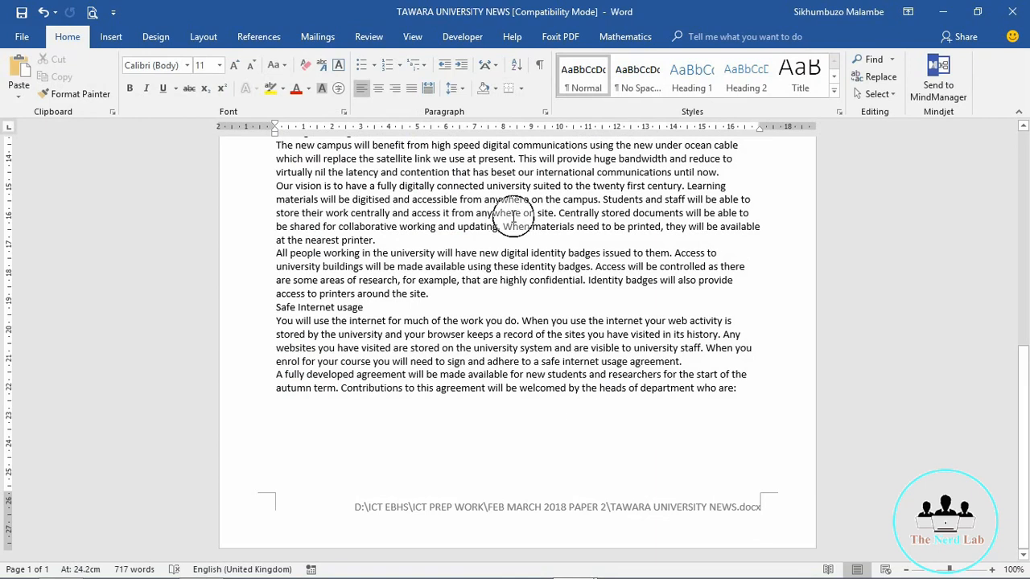
key(ctrl+s)
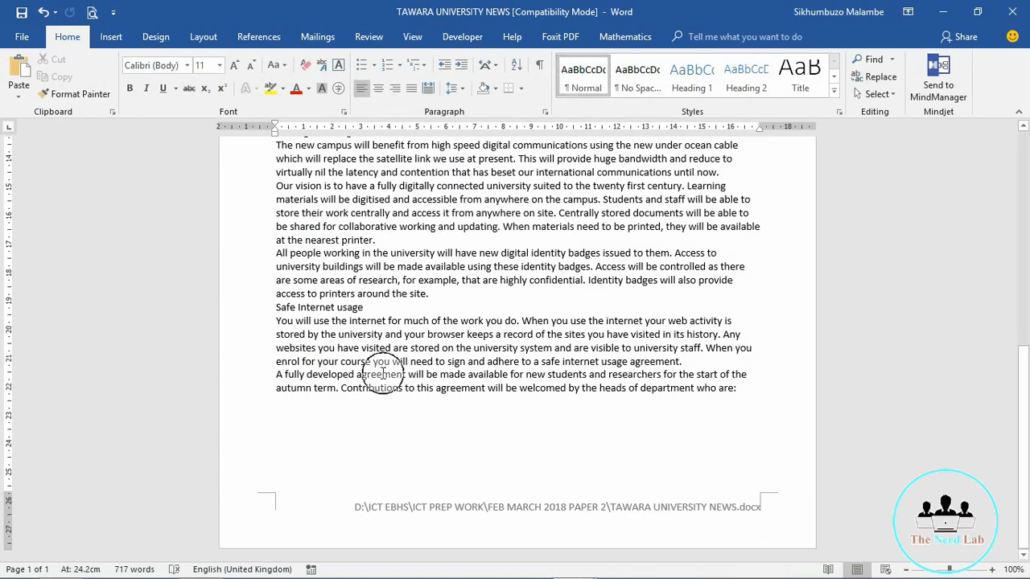
mouse_move(120, 572)
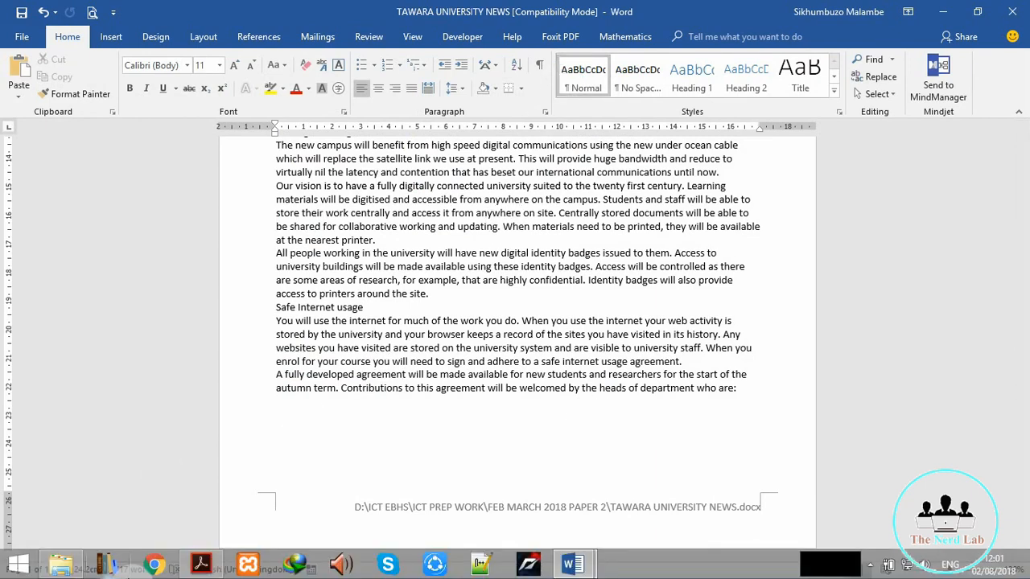
click(201, 565)
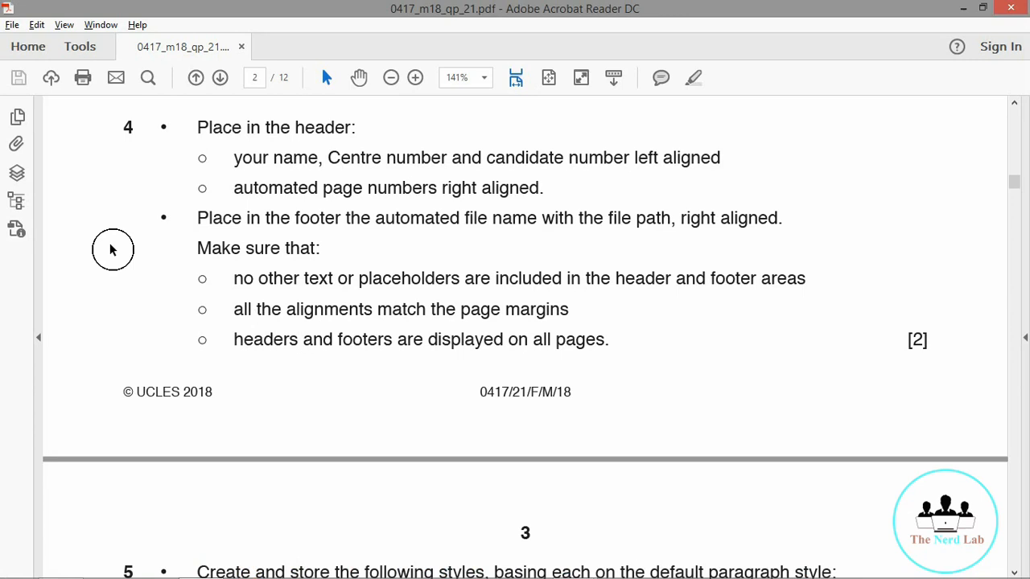
click(882, 347)
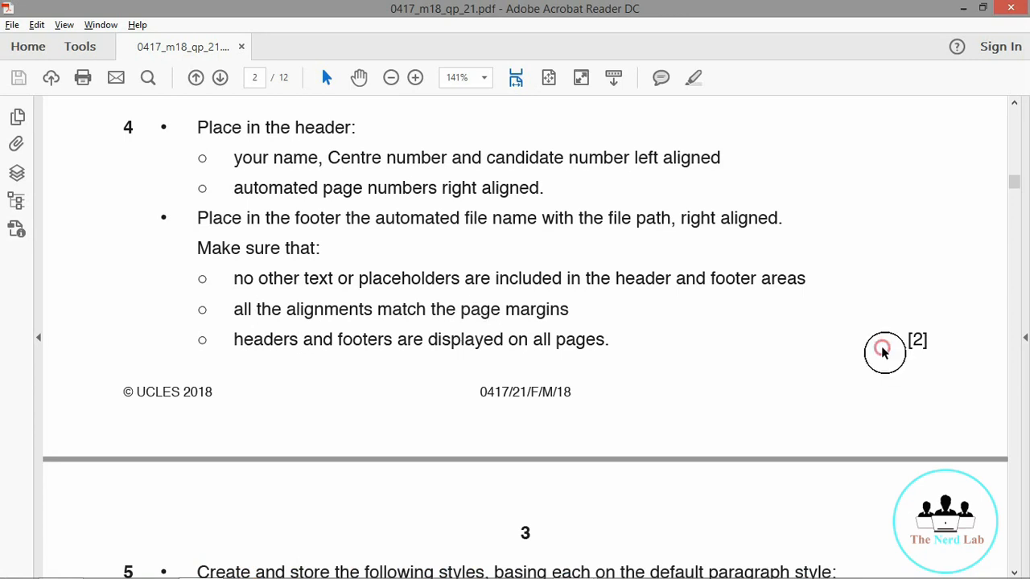
scroll(883, 352, down, 5)
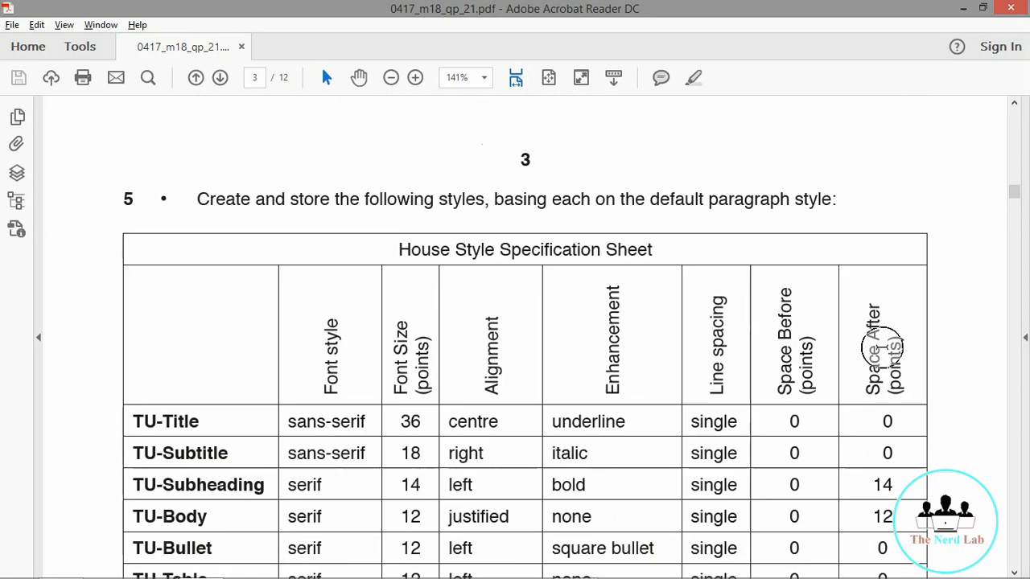
scroll(882, 347, down, 2)
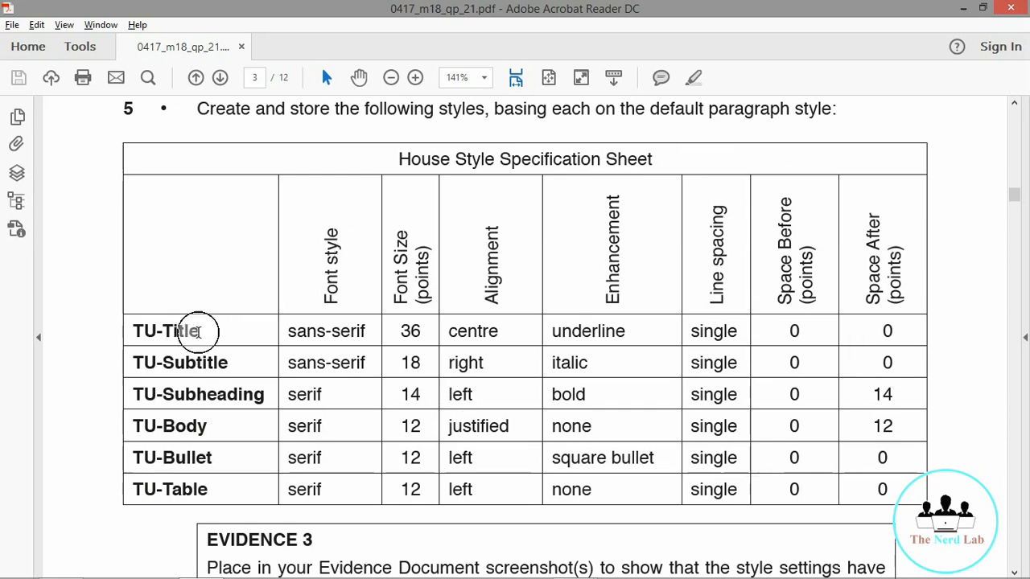
drag(198, 329, 122, 334)
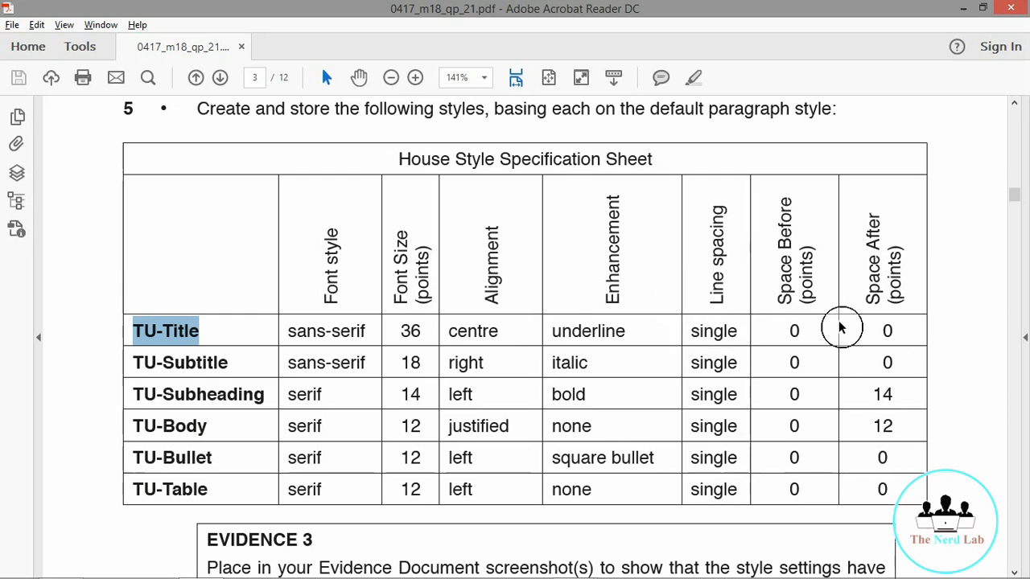
click(963, 8)
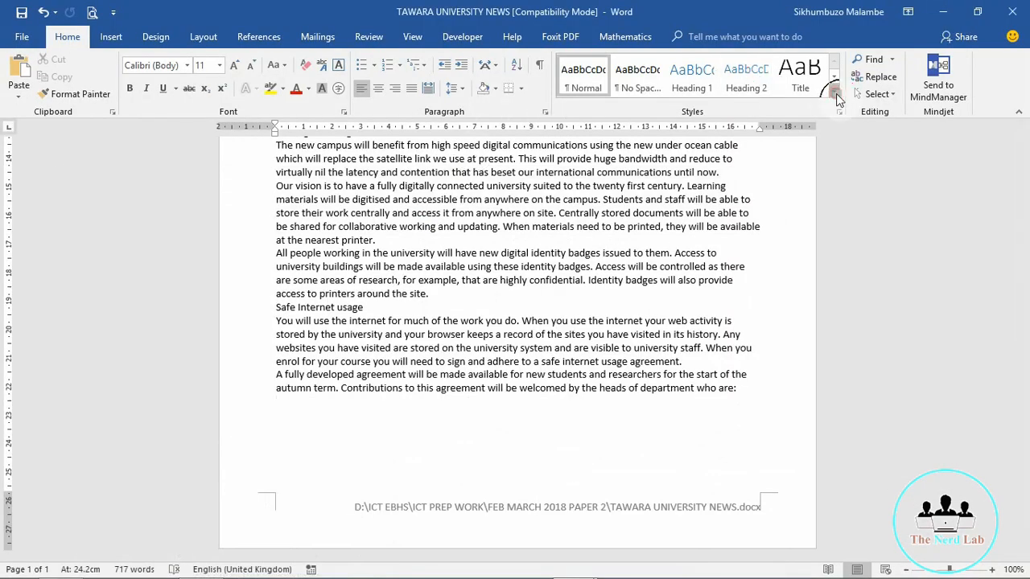
Step: Create a new style named TU-Title and open its full settings
click(835, 98)
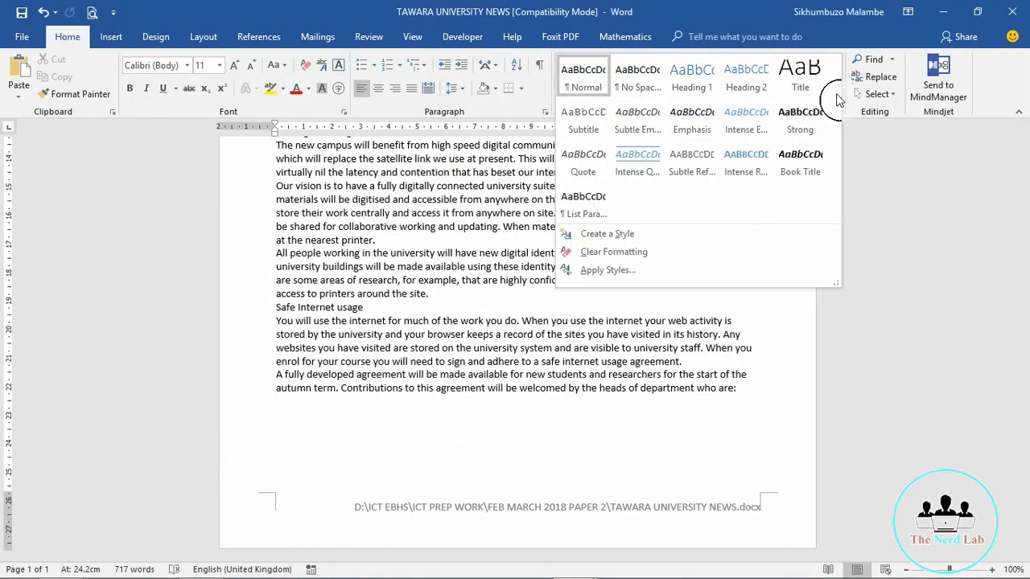
click(609, 235)
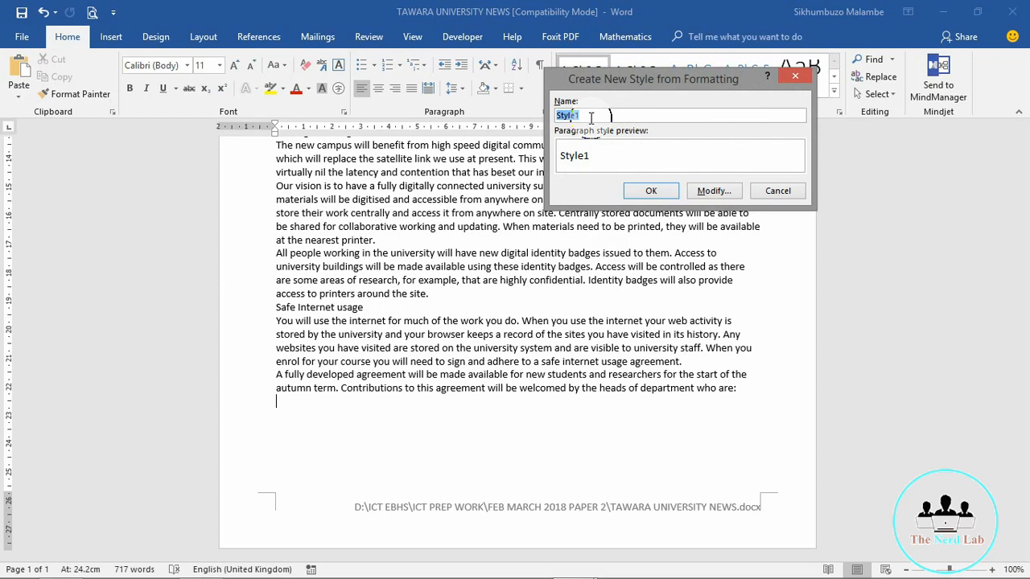
text(TU-Title)
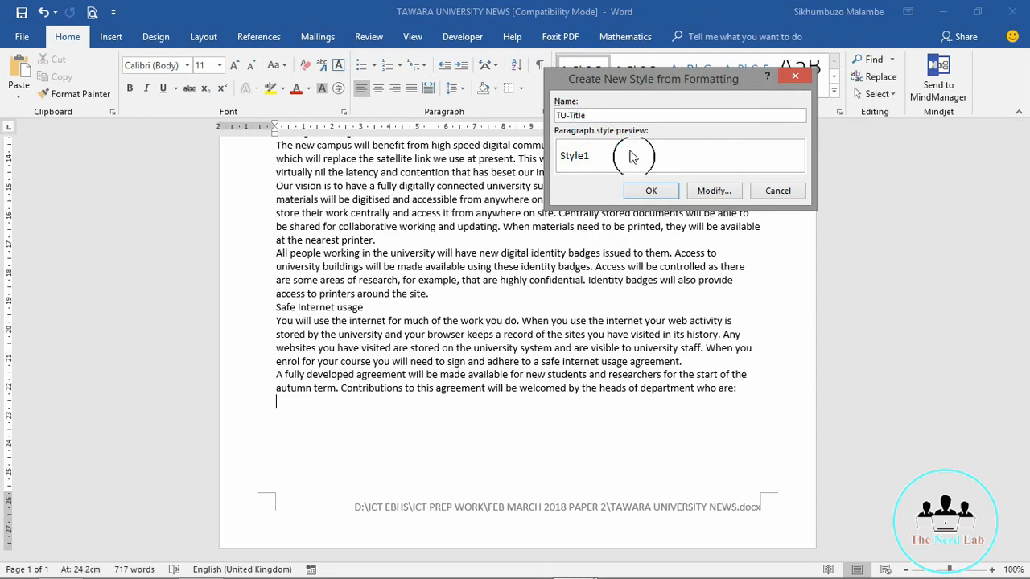
click(713, 191)
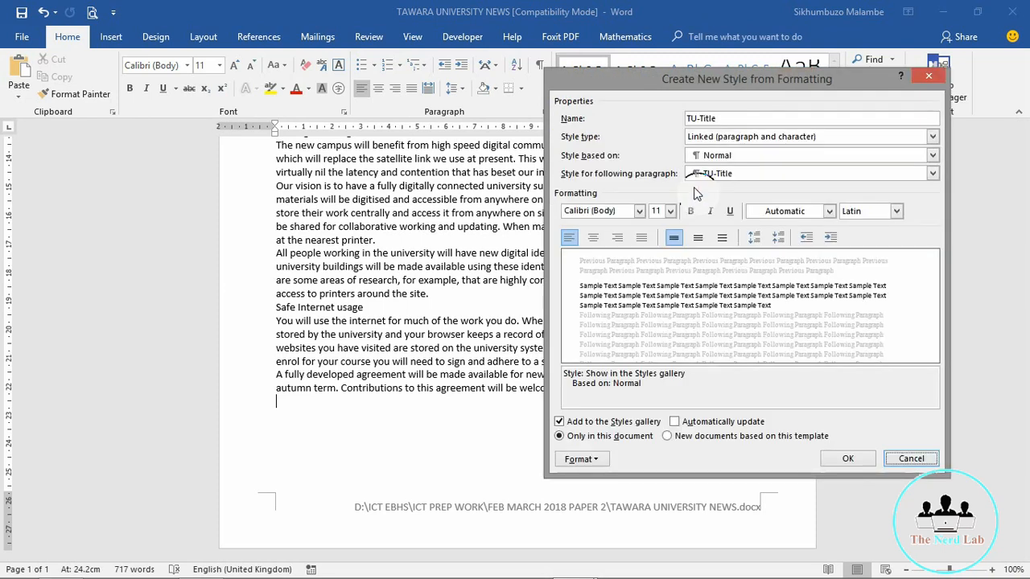
Step: Set the TU-Title font to Arial at 36 pt, correcting a misspelled font name
click(604, 210)
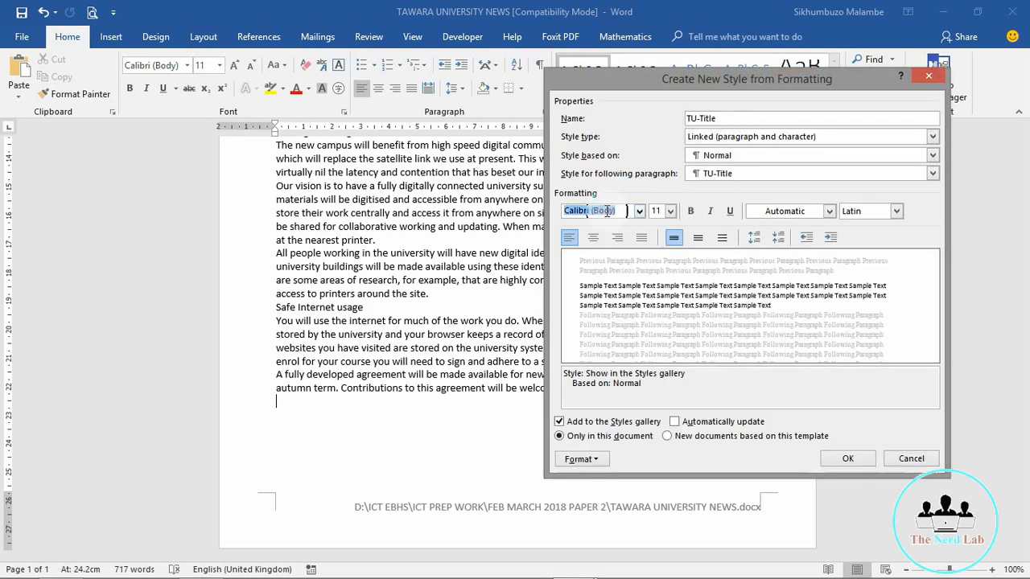
text(Arail)
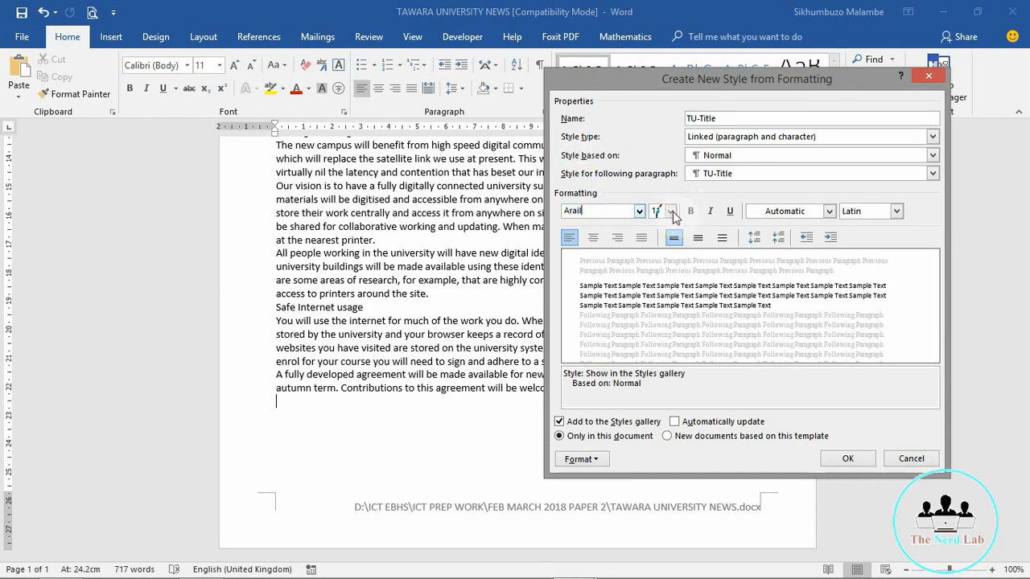
click(671, 213)
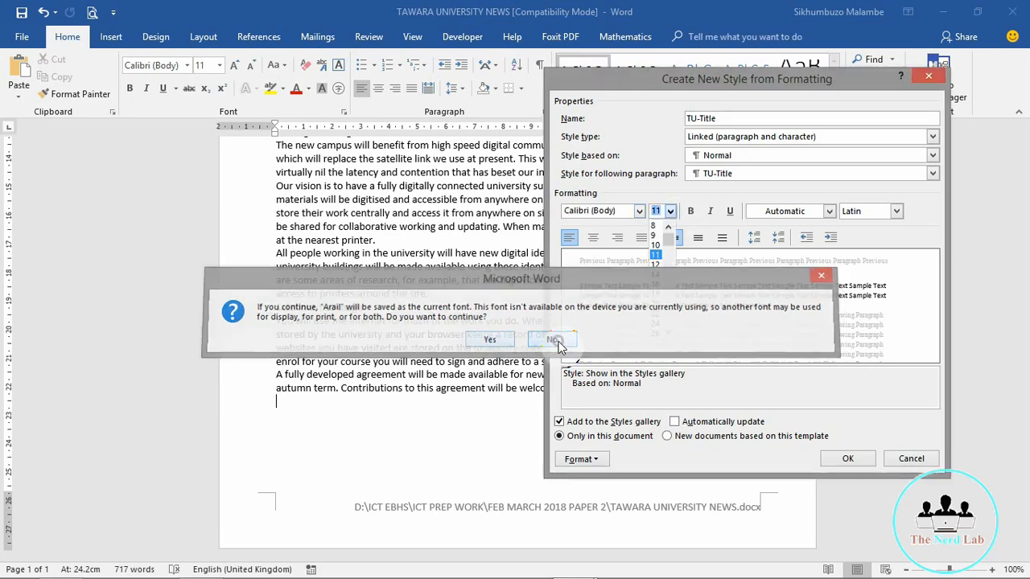
click(552, 339)
click(604, 211)
text(Arial)
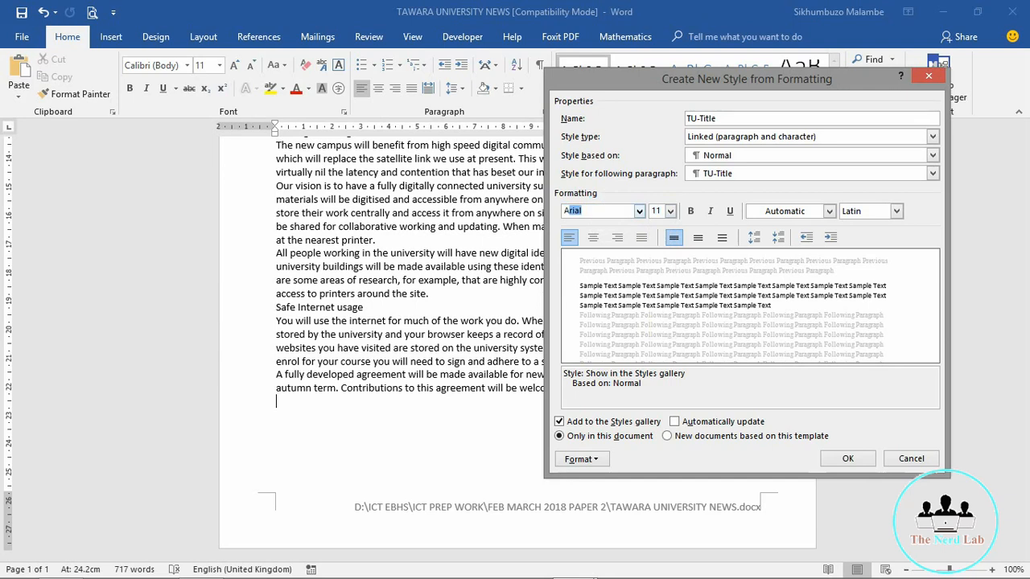
click(670, 211)
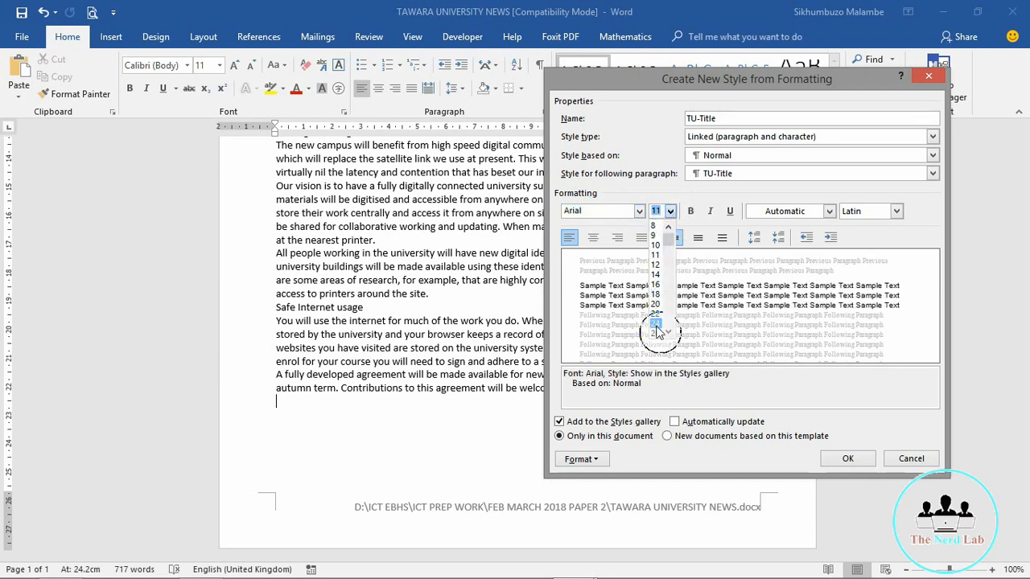
scroll(673, 340, down, 2)
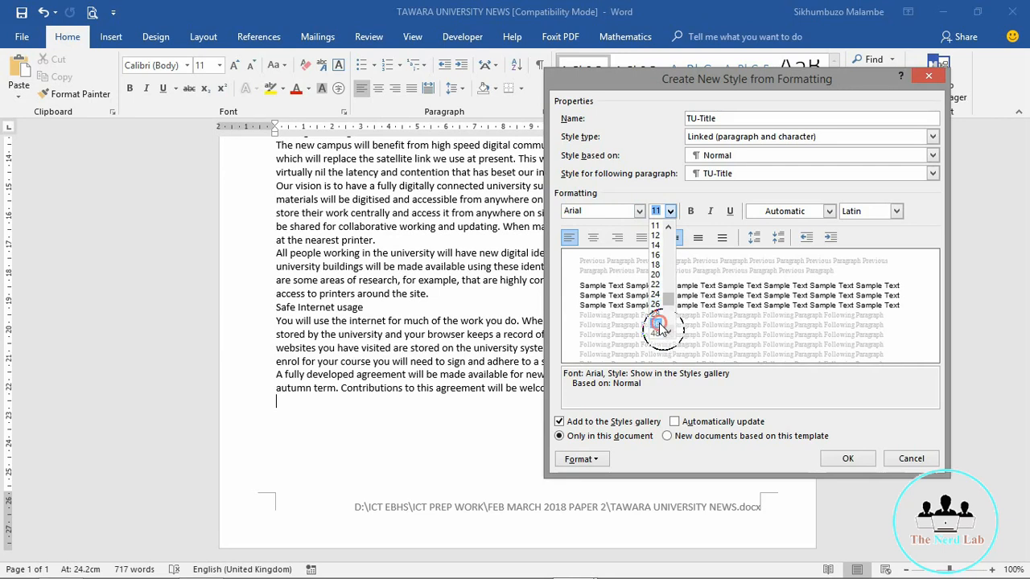
click(656, 332)
Step: Check the exam specification, then base TU-Title on no style
key(alt+Tab)
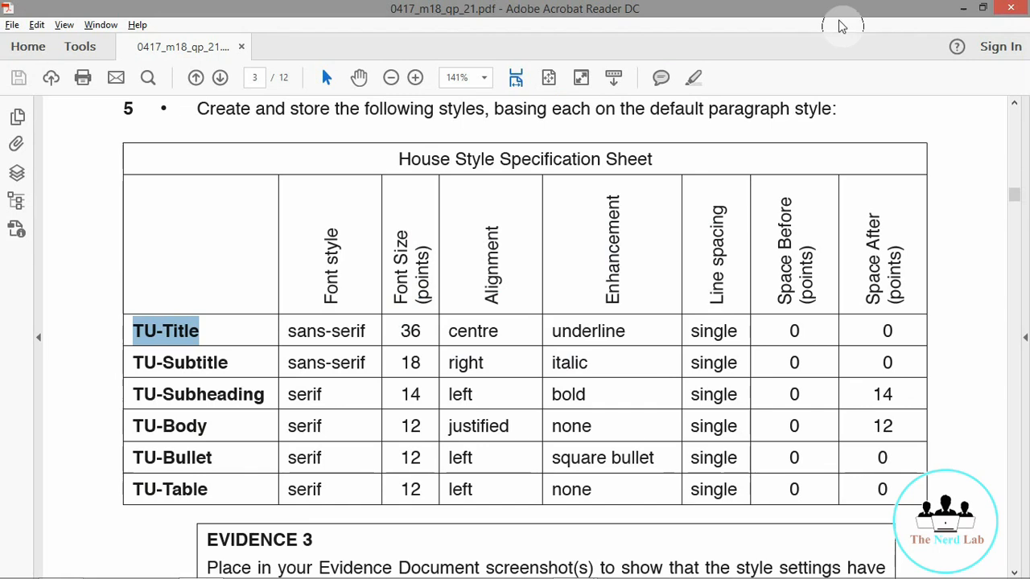
click(963, 9)
click(615, 191)
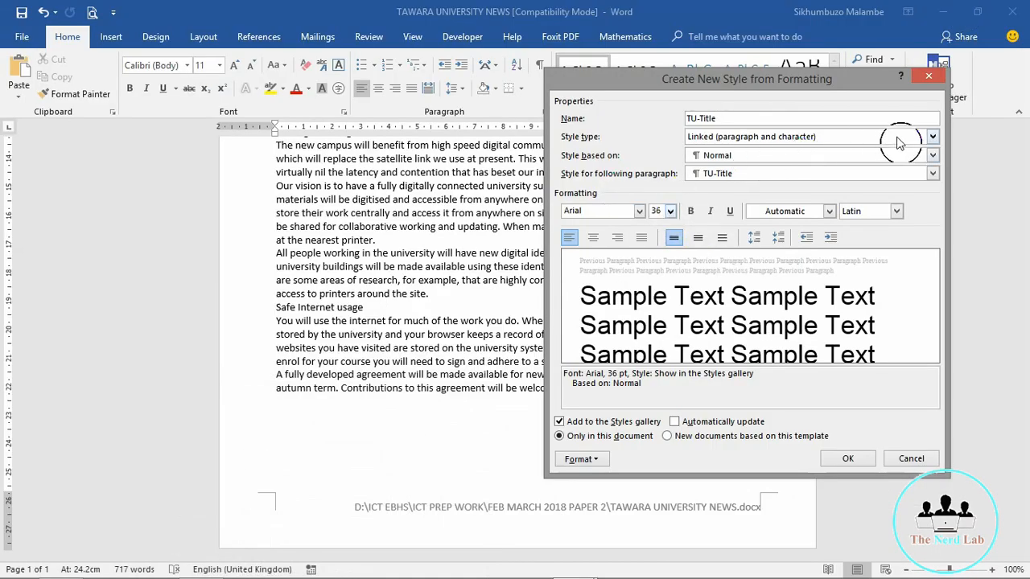
click(931, 156)
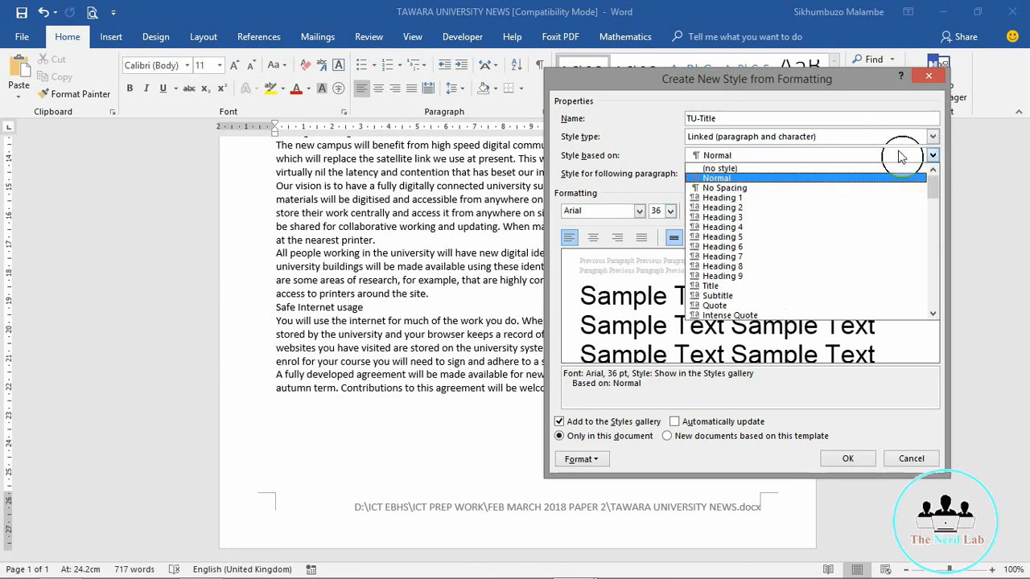
click(836, 169)
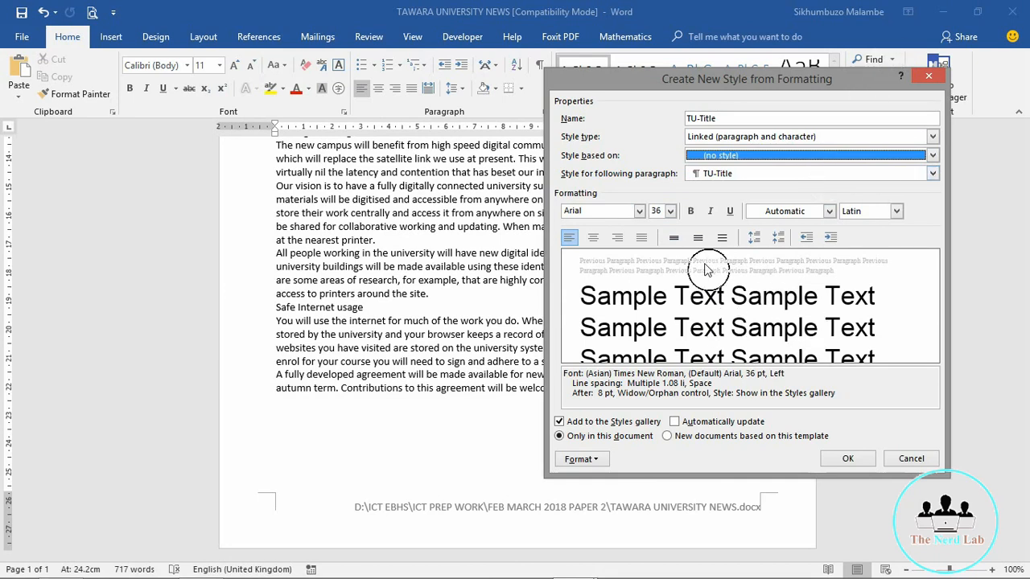
Step: Make TU-Title underlined and centred, with single line spacing and 0 pt after
click(730, 211)
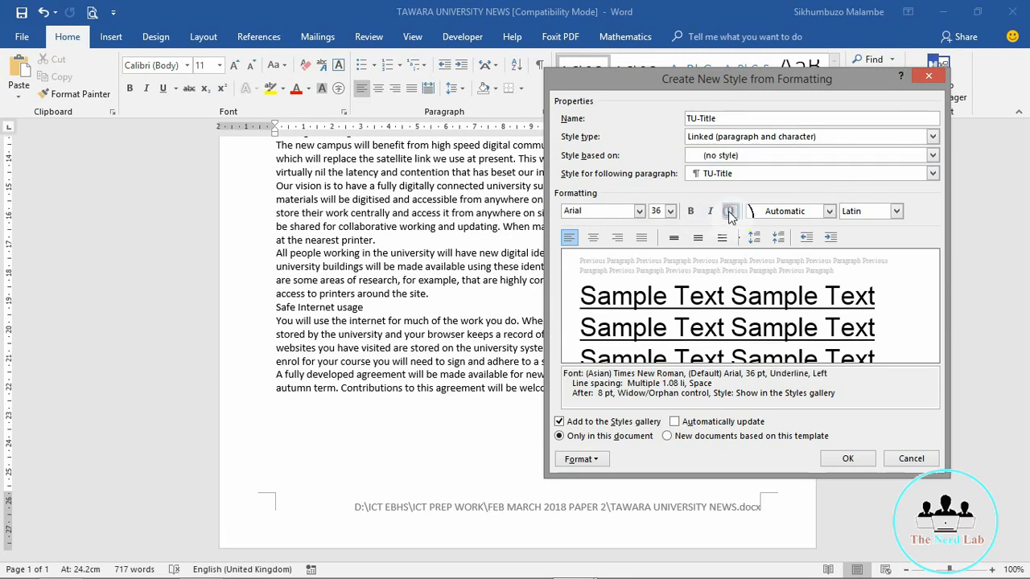
click(580, 458)
click(602, 320)
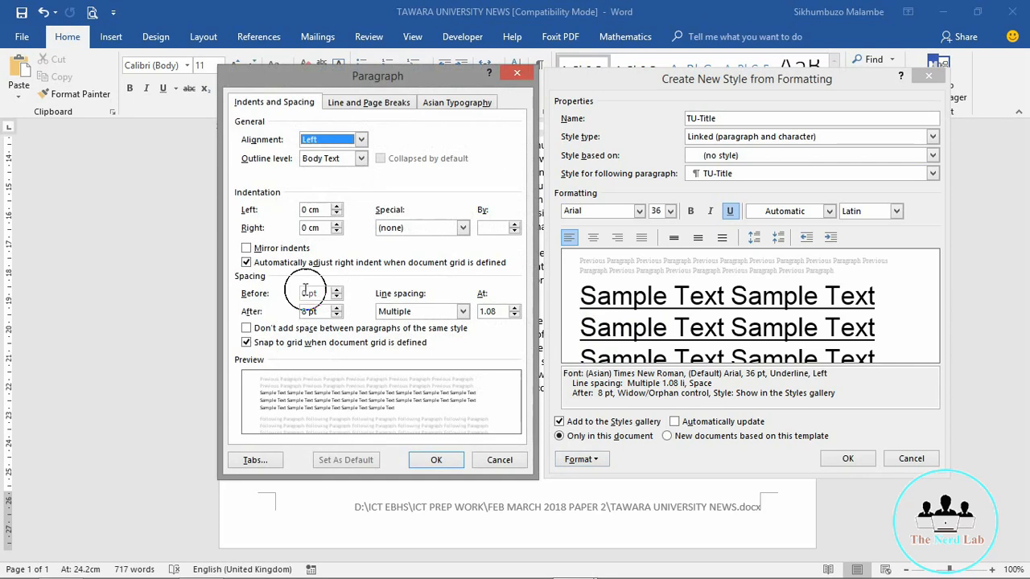
click(464, 312)
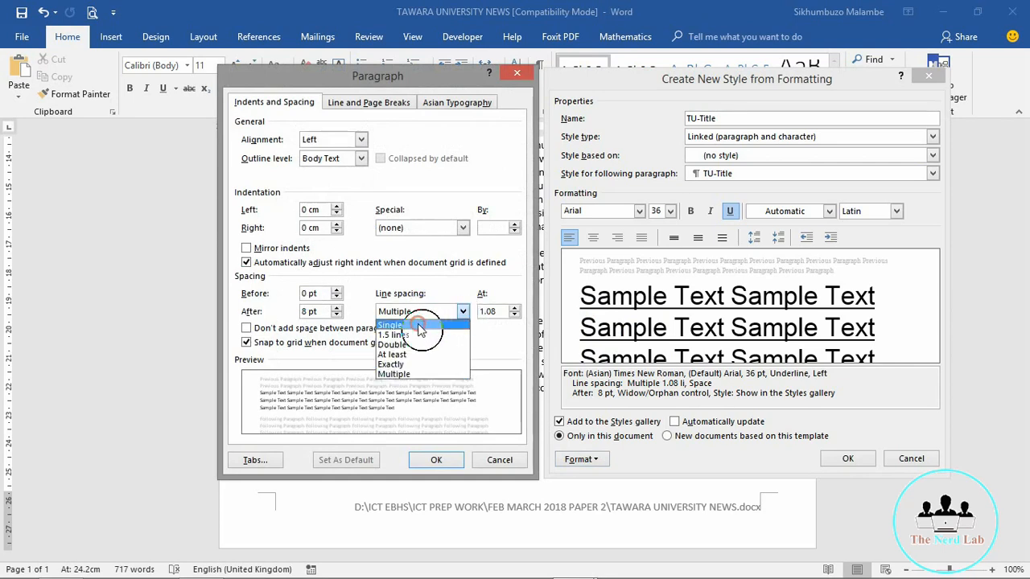
click(418, 322)
double_click(307, 311)
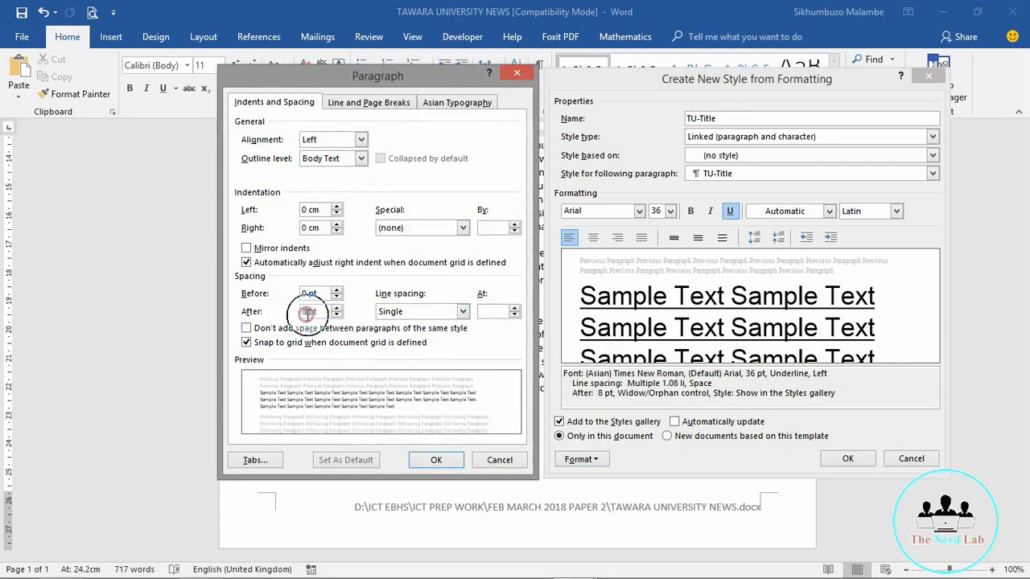
text(0)
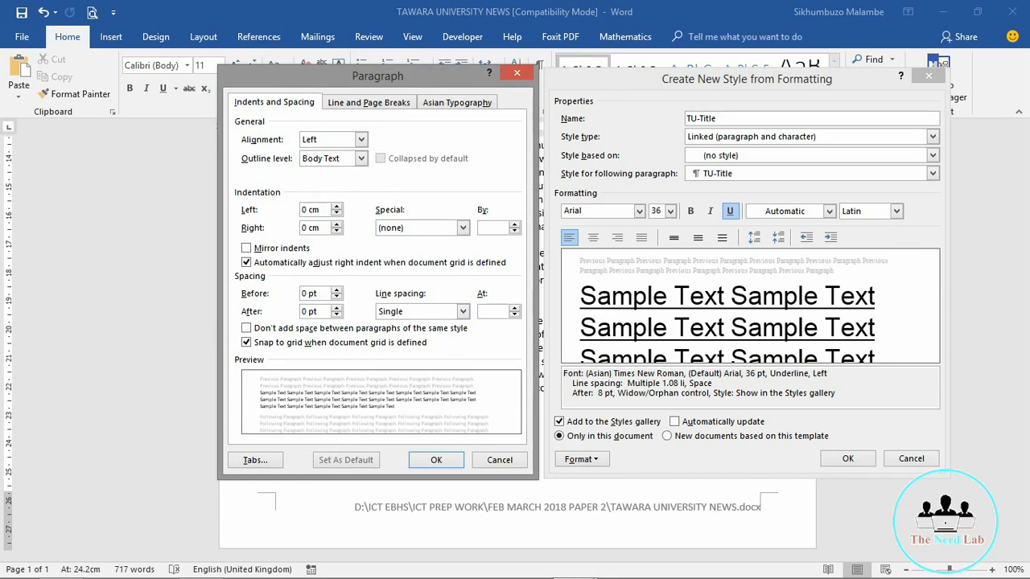
click(438, 461)
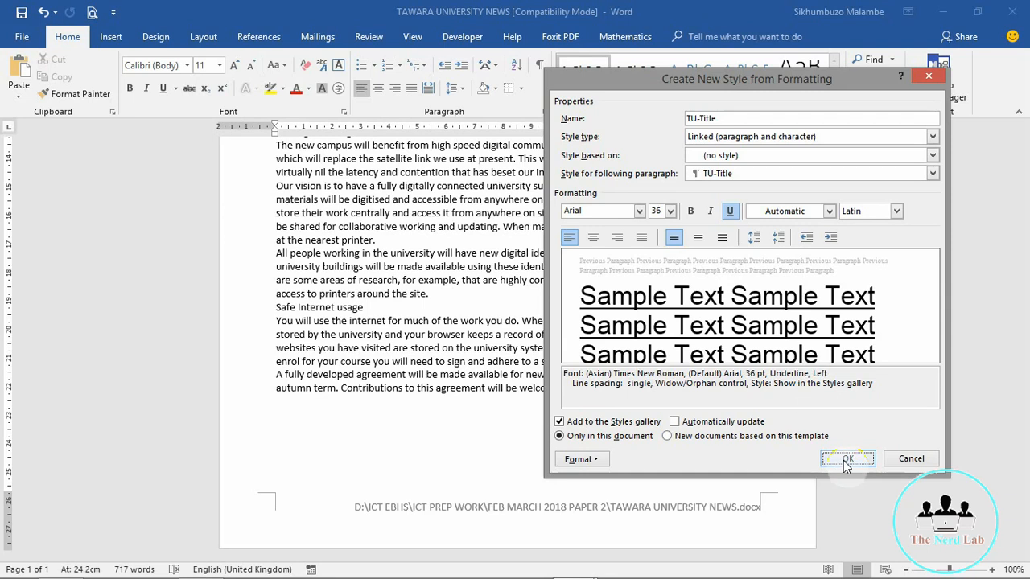
click(593, 237)
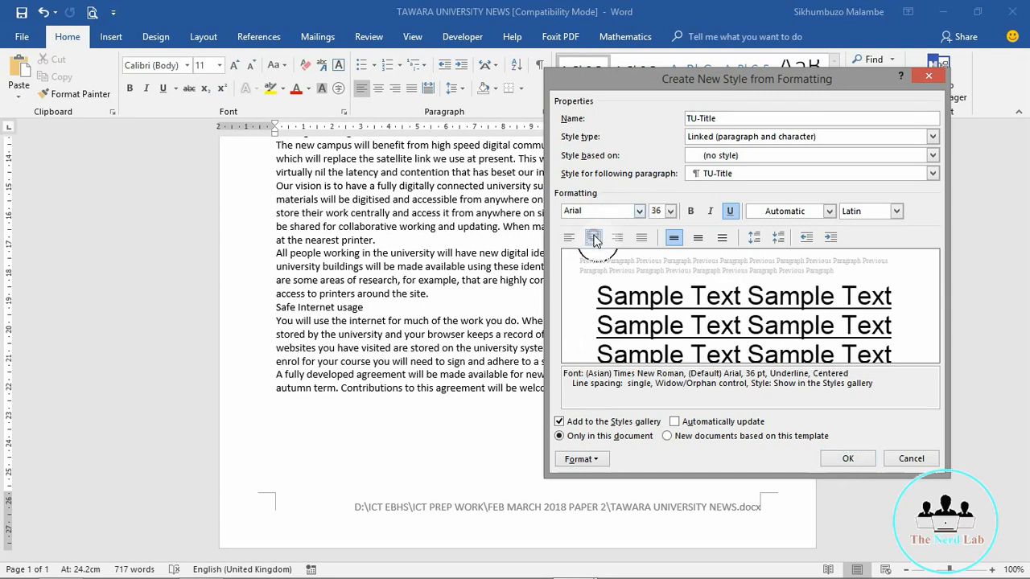
Step: Save the TU-Title style and switch to the house style sheet in Acrobat
click(847, 459)
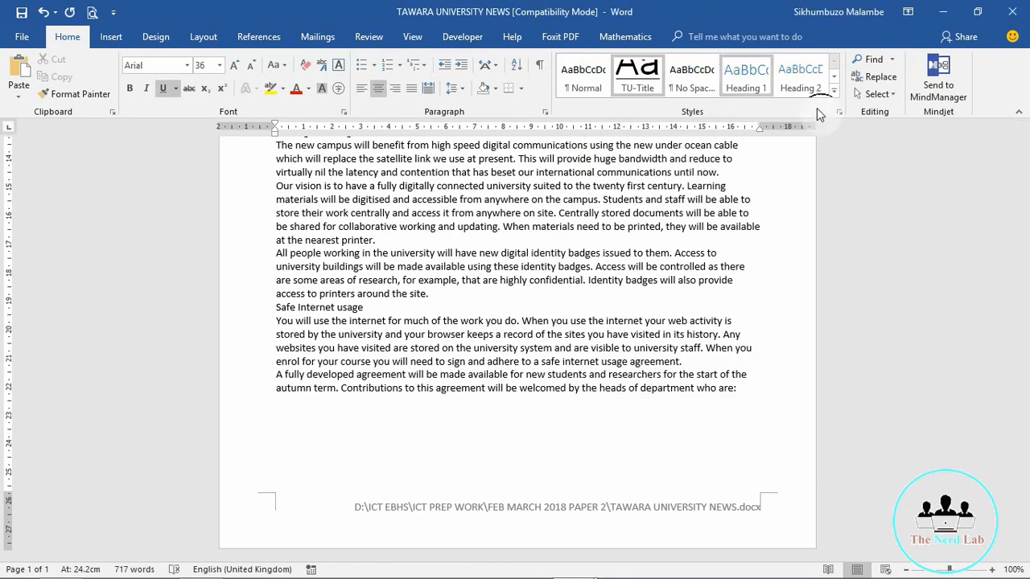
click(447, 477)
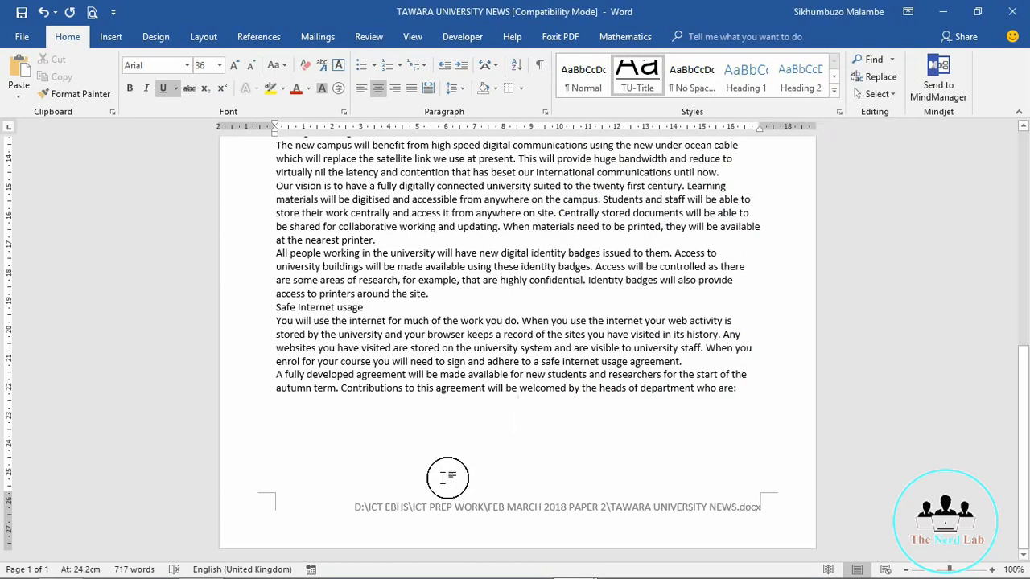
key(alt+Tab)
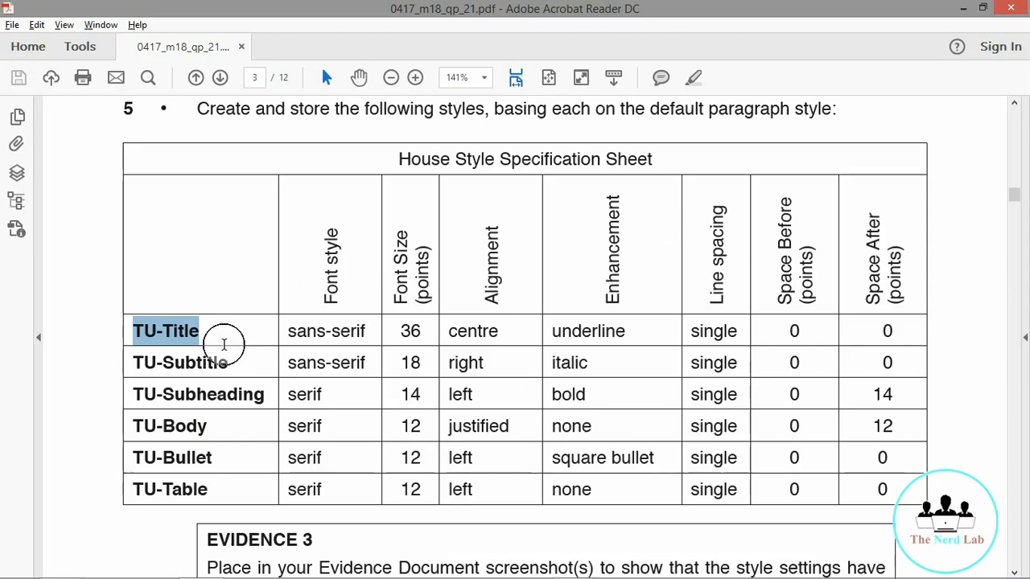
Step: Highlight the TU-Subtitle row on the style sheet and minimise Acrobat to return to Word
drag(228, 362, 135, 363)
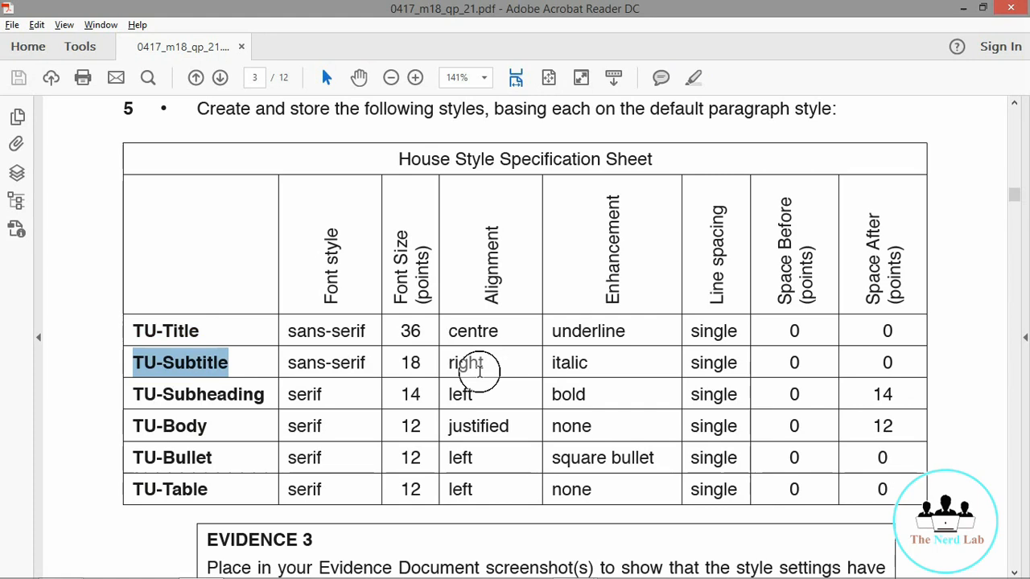
click(966, 8)
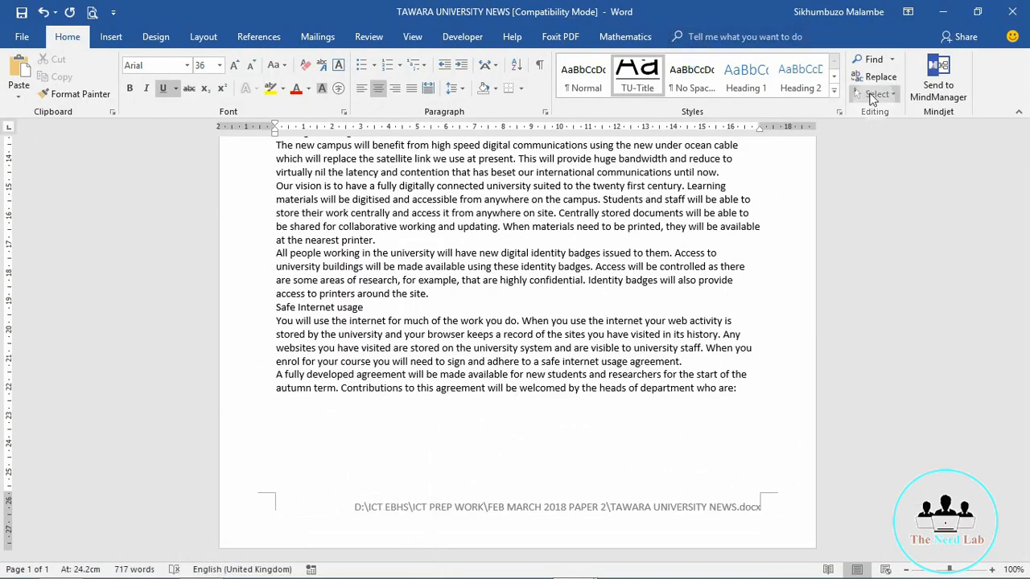
Step: Create a new style named TU-Subtitle and open its full settings
click(833, 89)
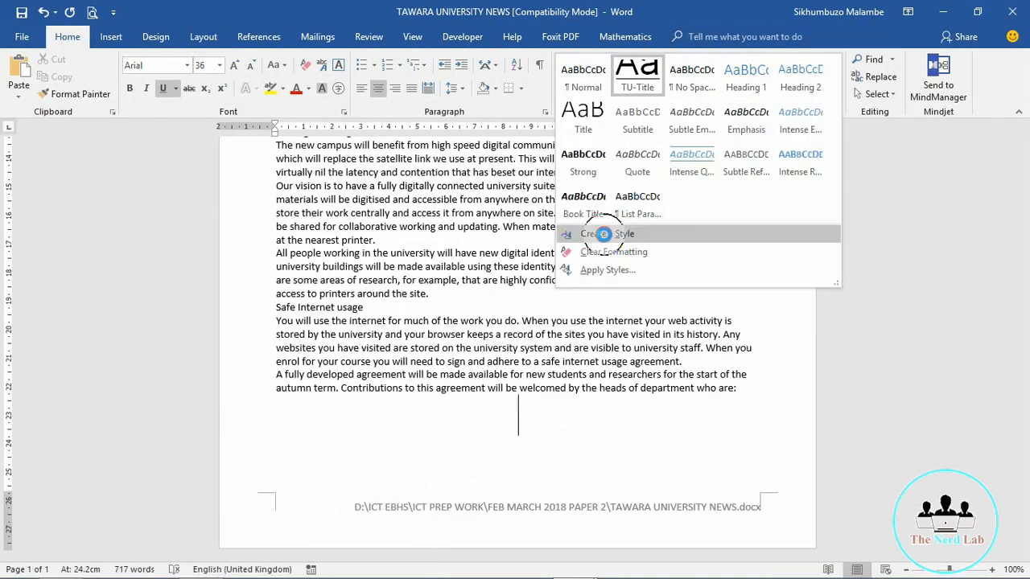
click(603, 233)
text(TU-Subtitle)
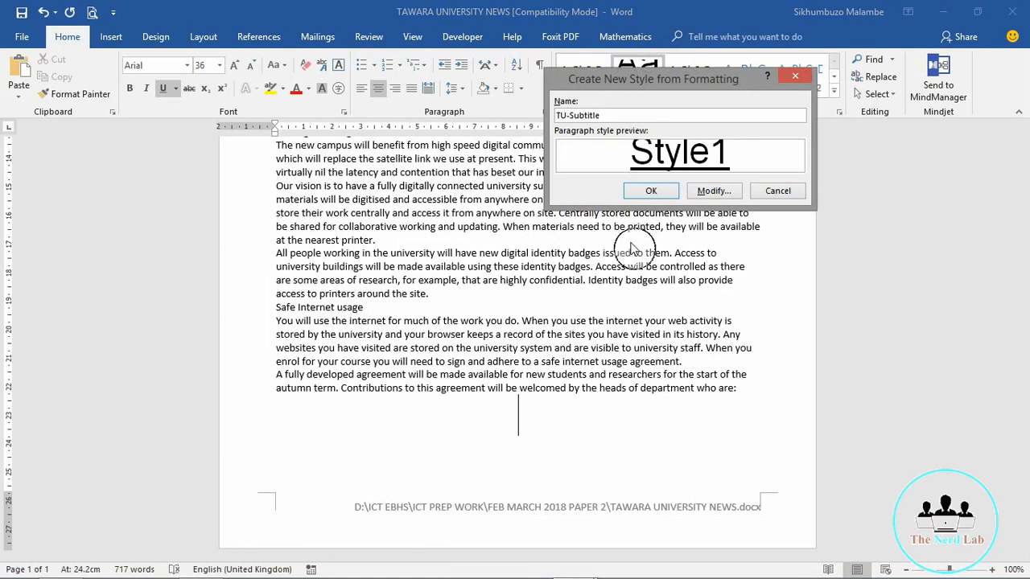
click(701, 191)
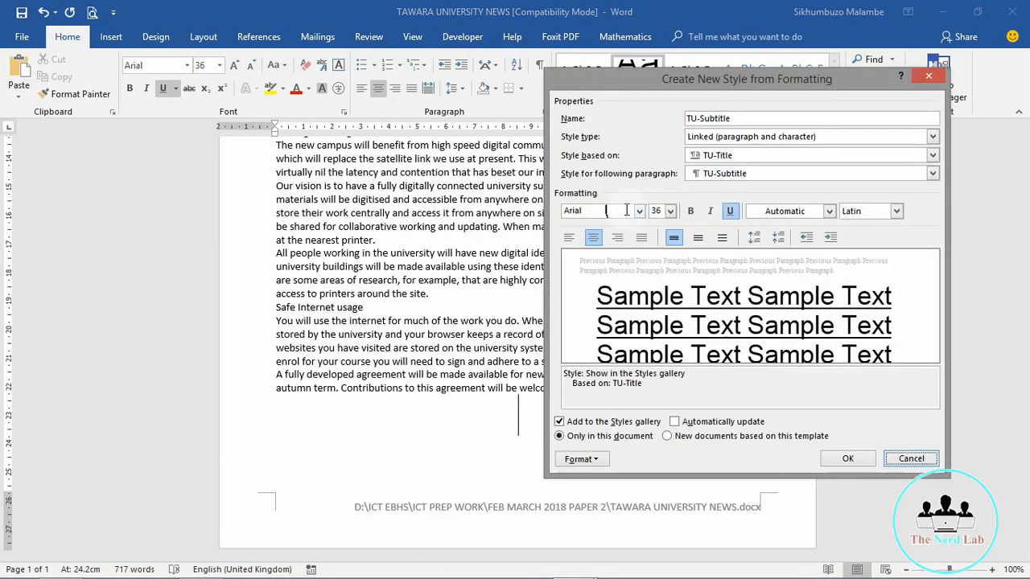
Step: Make TU-Subtitle 18 pt italic without underline, right-aligned and based on no style
click(669, 211)
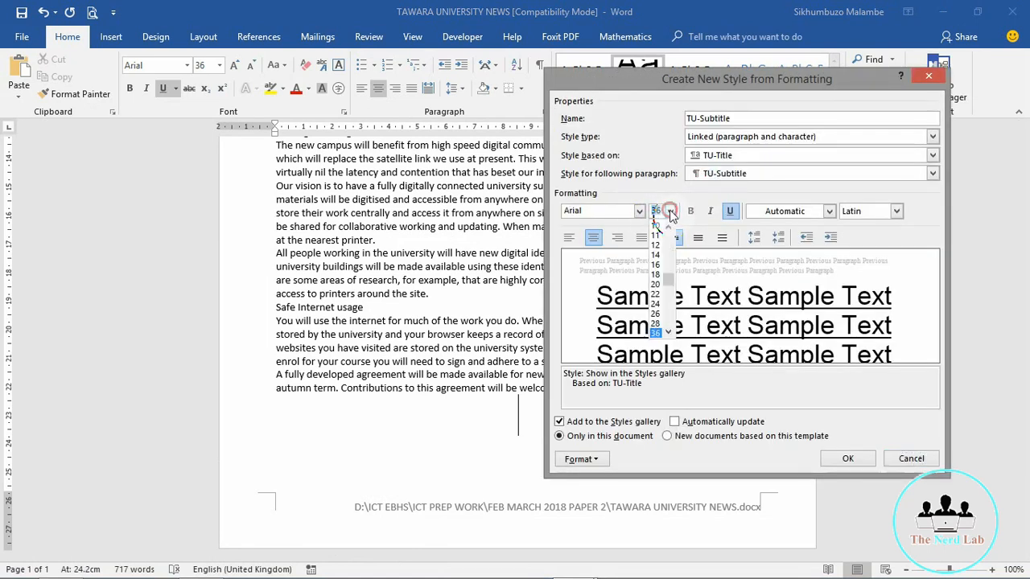
click(655, 278)
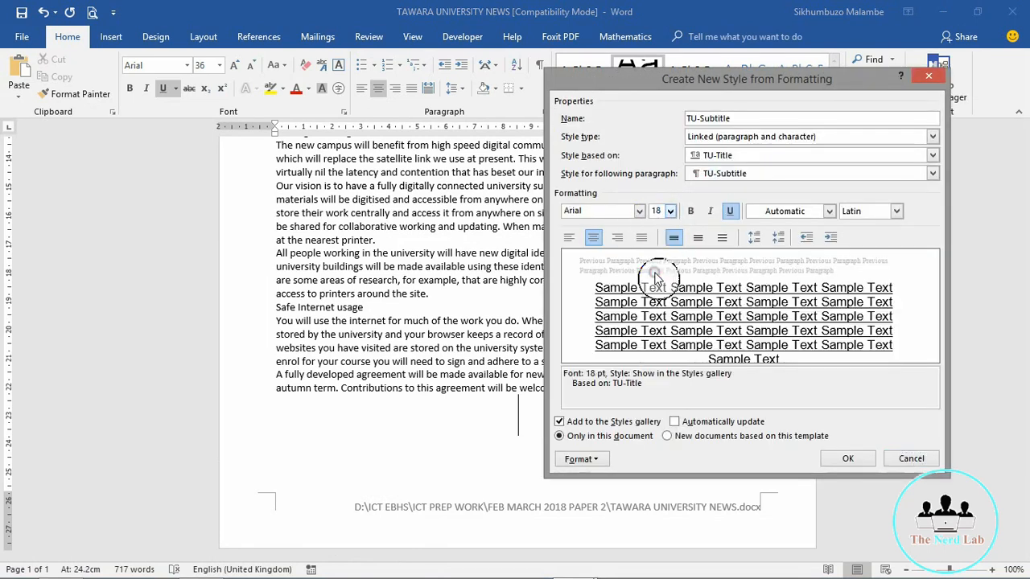
click(711, 210)
click(731, 211)
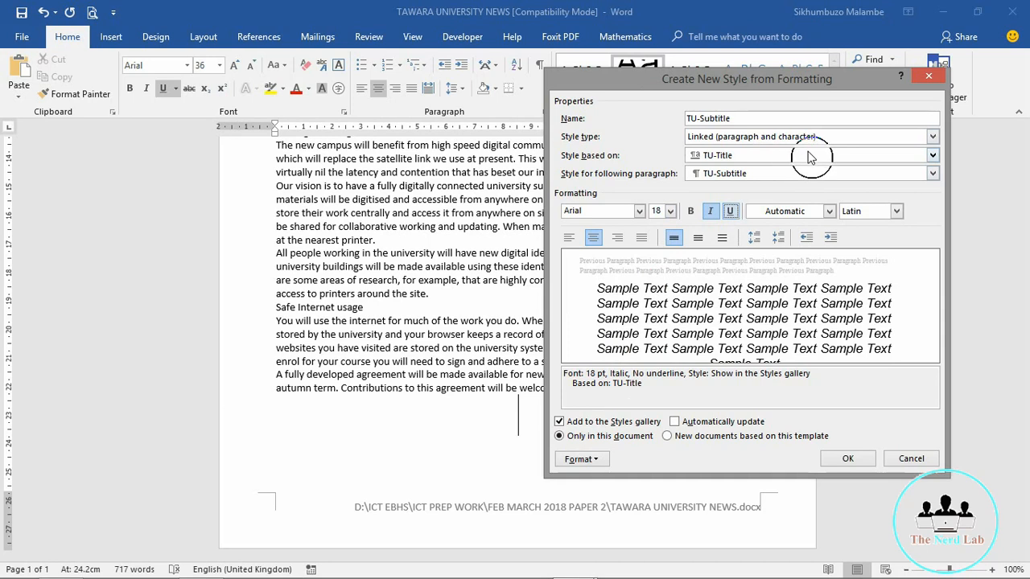
click(810, 157)
click(816, 167)
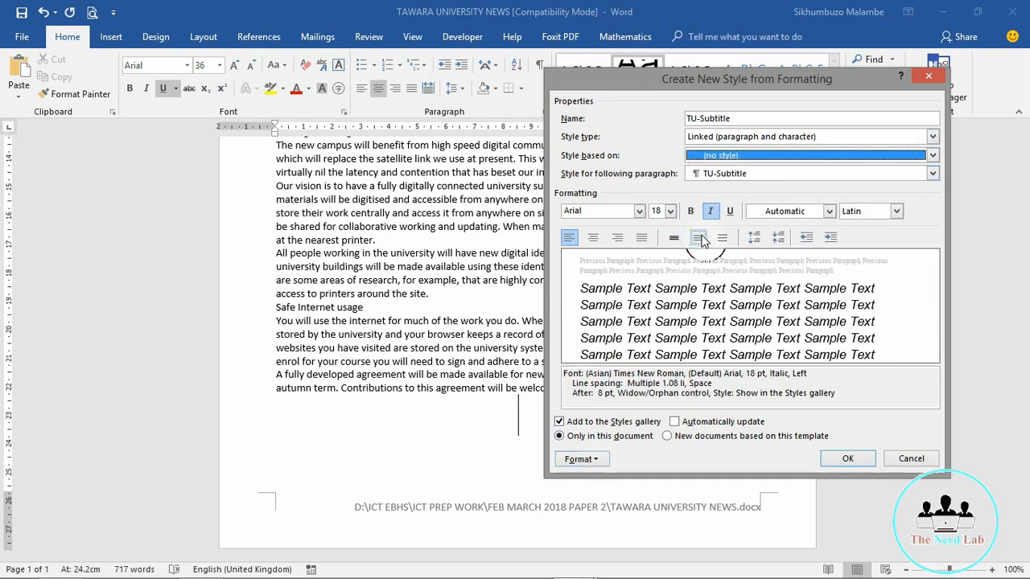
click(617, 236)
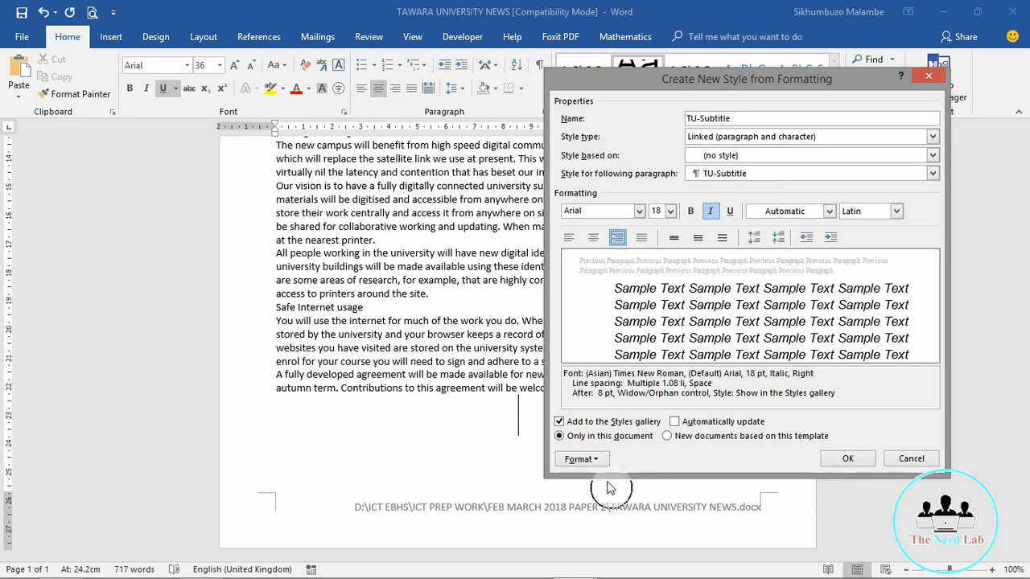
Step: Give TU-Subtitle single line spacing and 0 pt after, then switch to the style sheet
click(581, 459)
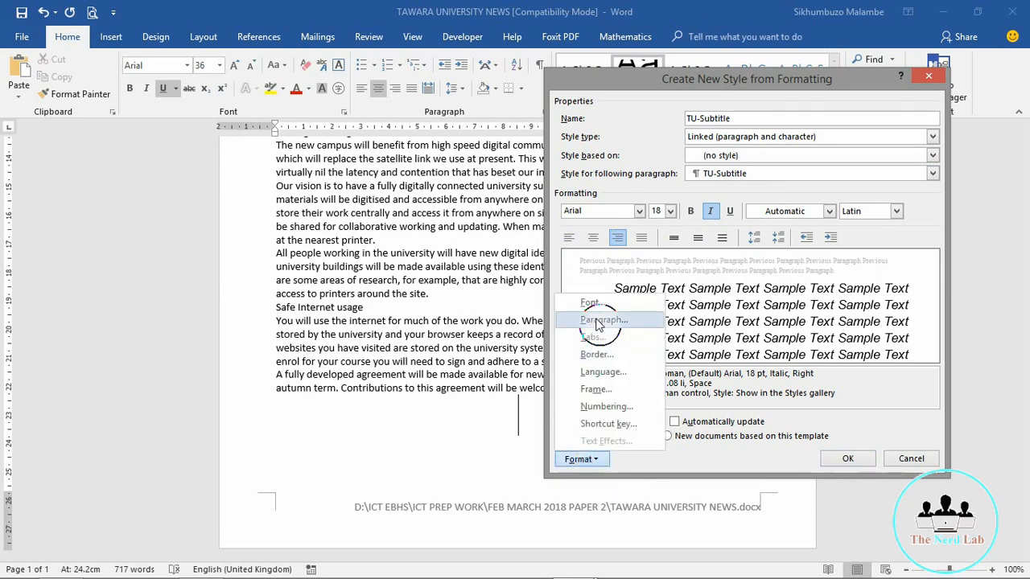
click(595, 320)
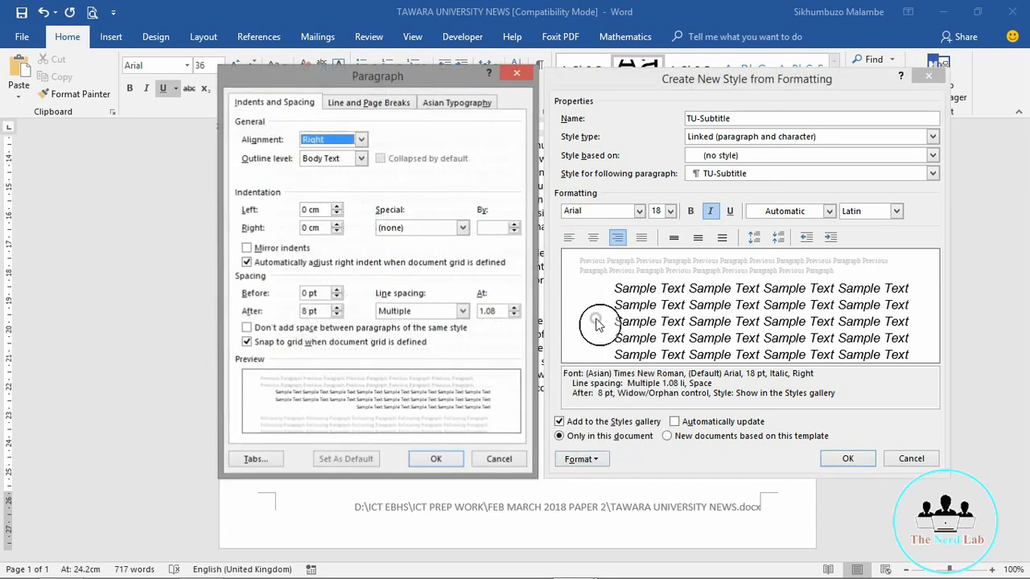
click(462, 311)
click(400, 325)
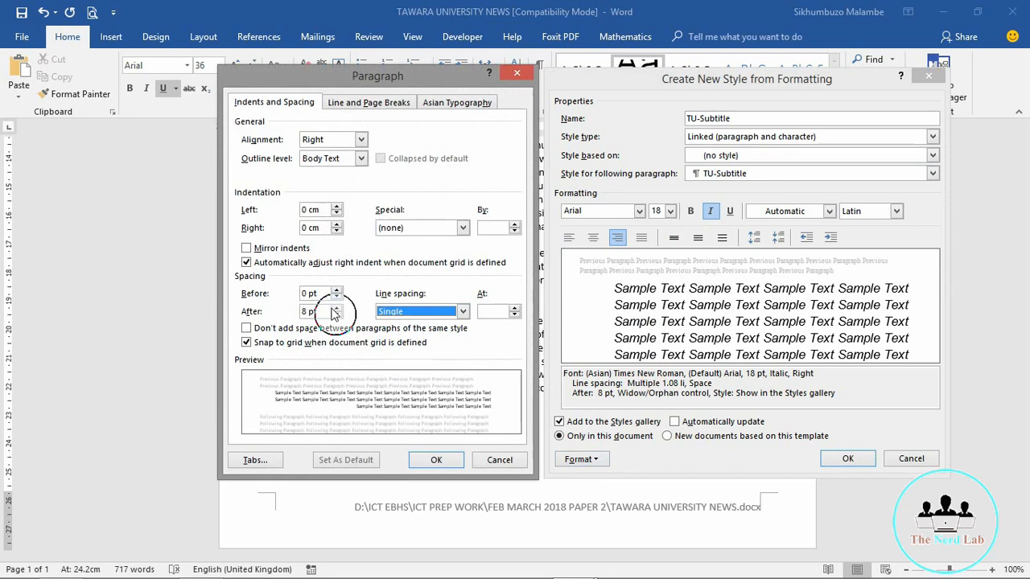
click(336, 315)
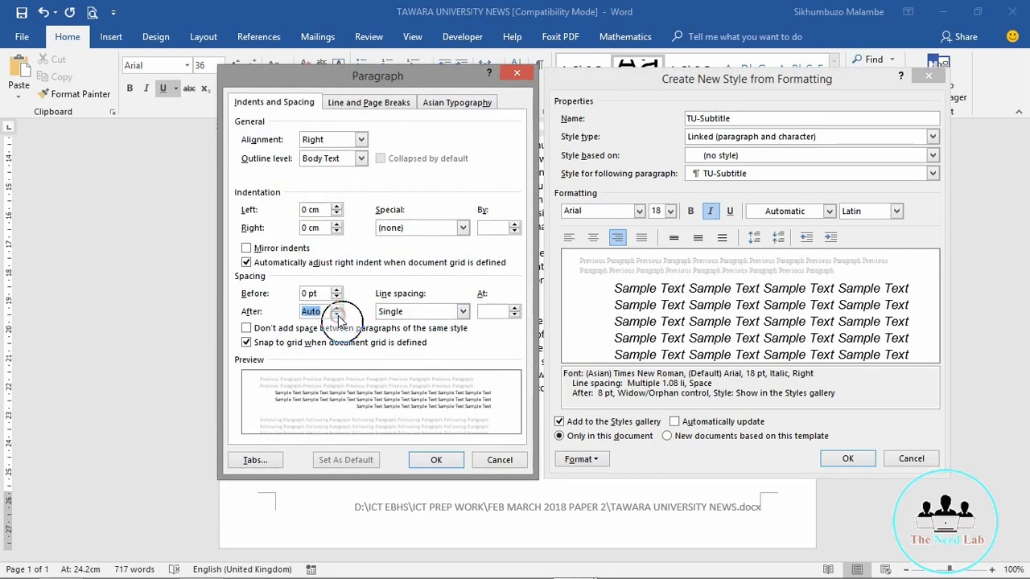
click(336, 307)
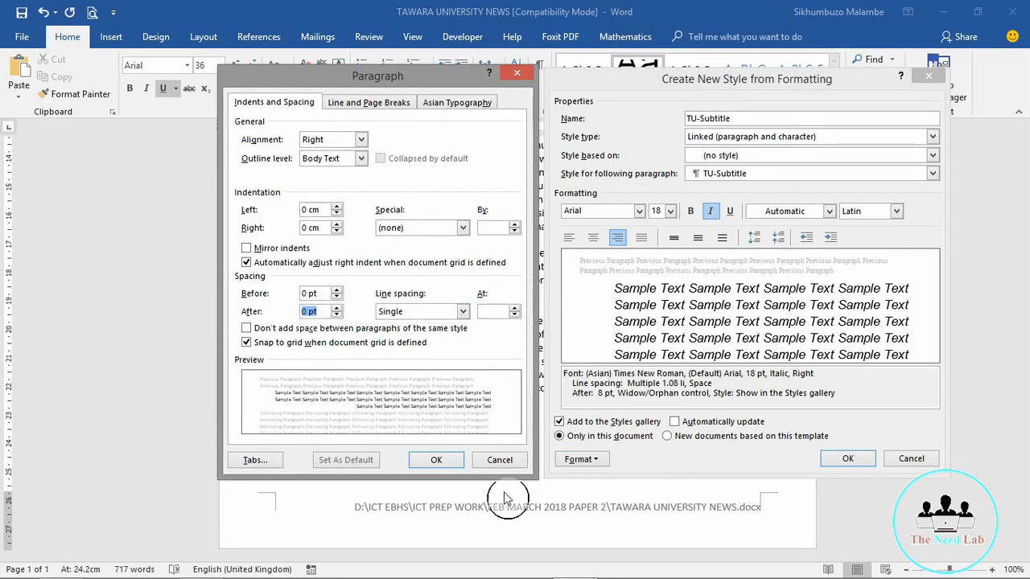
click(438, 460)
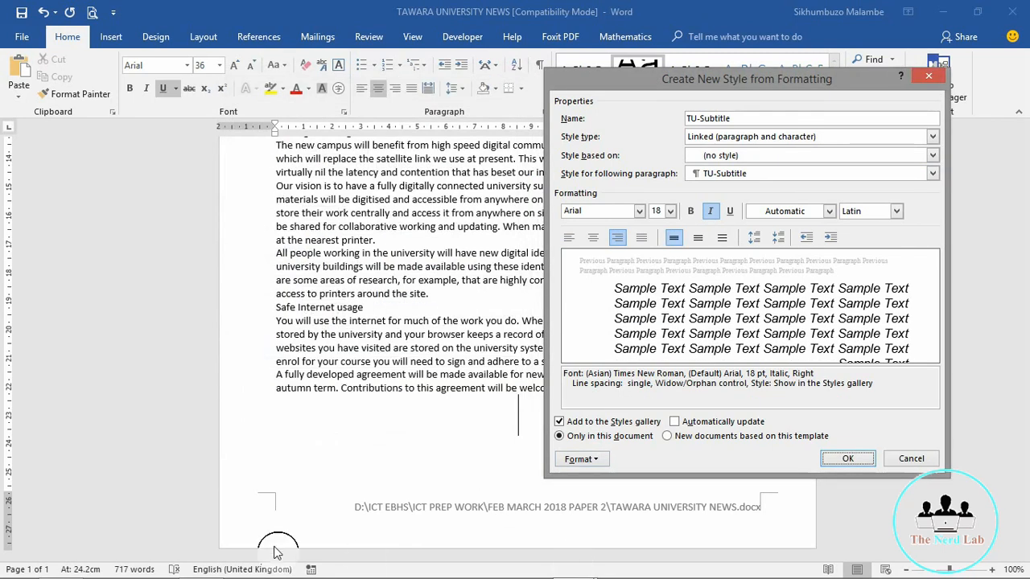
key(alt+Tab)
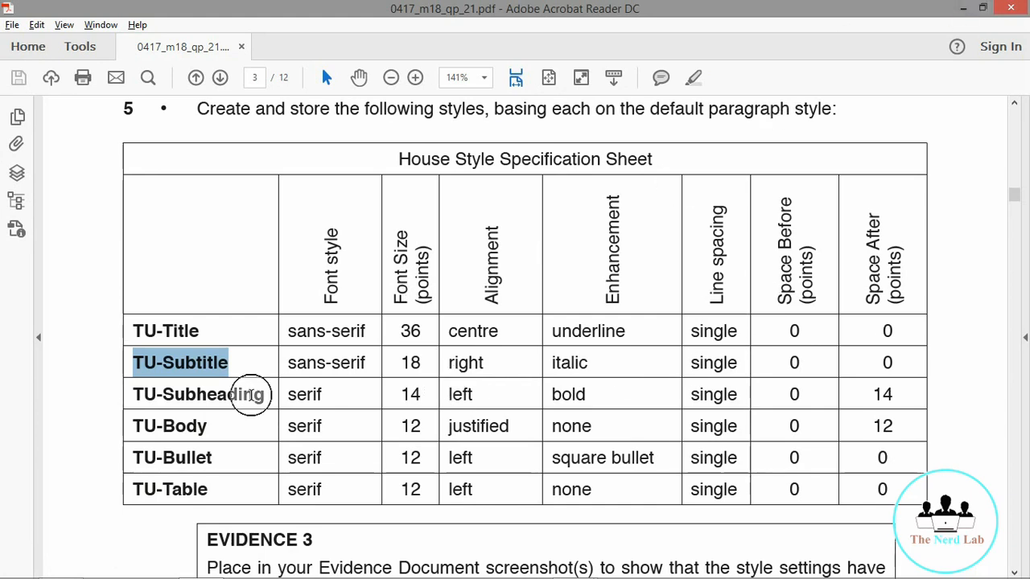
Step: Highlight the TU-Subheading row on the style sheet and return to Word
drag(266, 394, 119, 394)
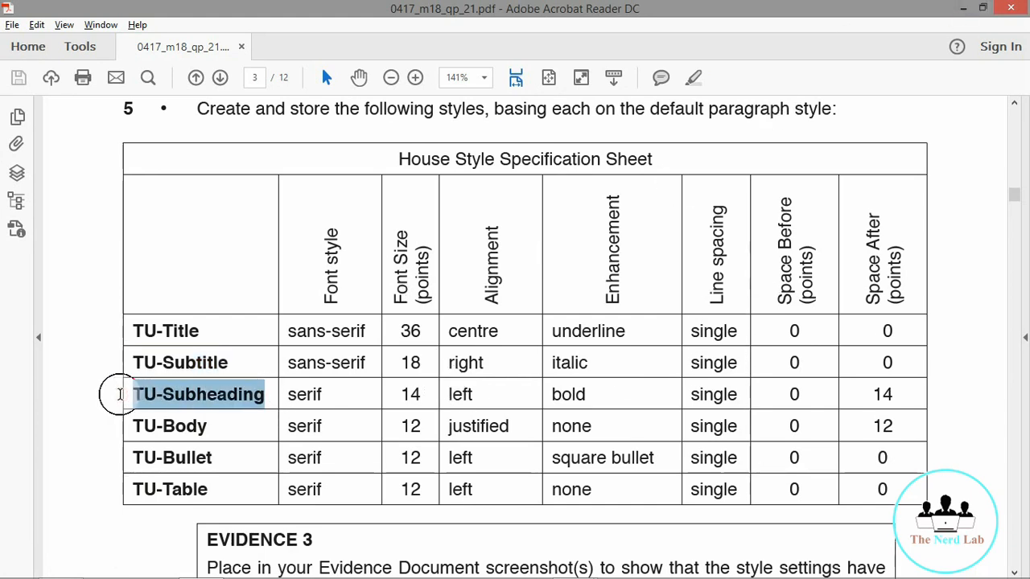
click(963, 8)
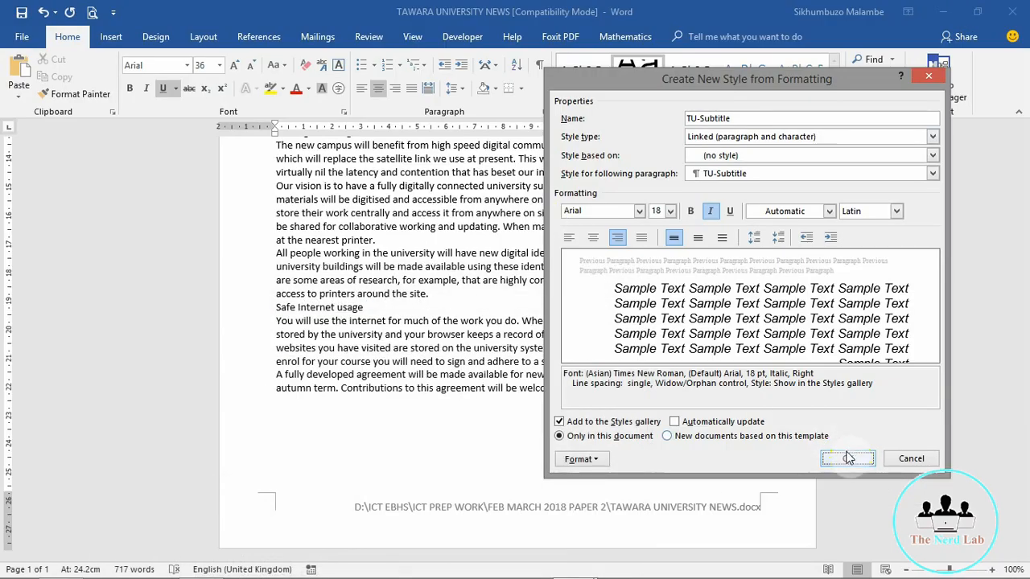
Step: Save TU-Subtitle and start a new style named TU-Subheading
click(846, 460)
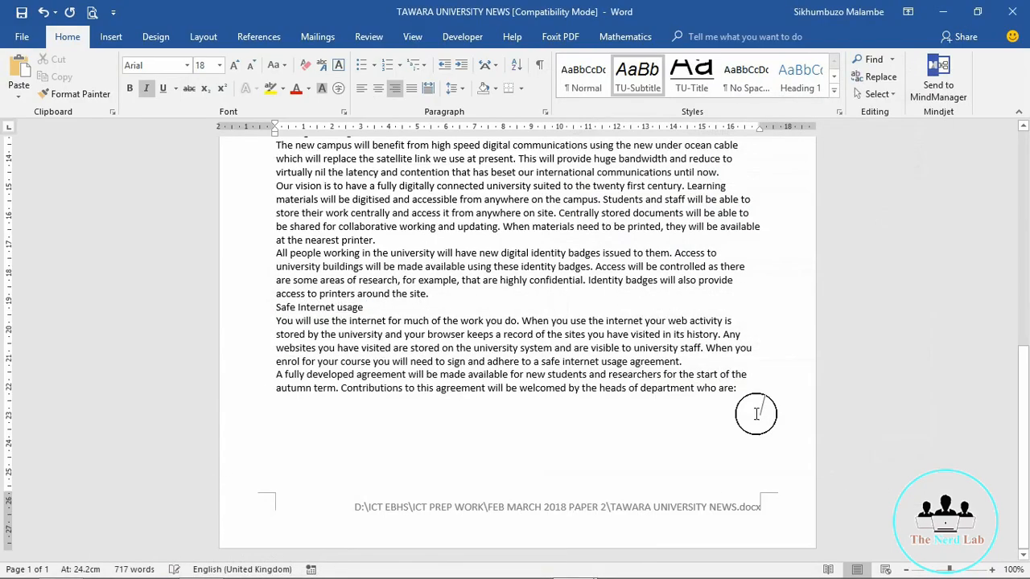
click(834, 89)
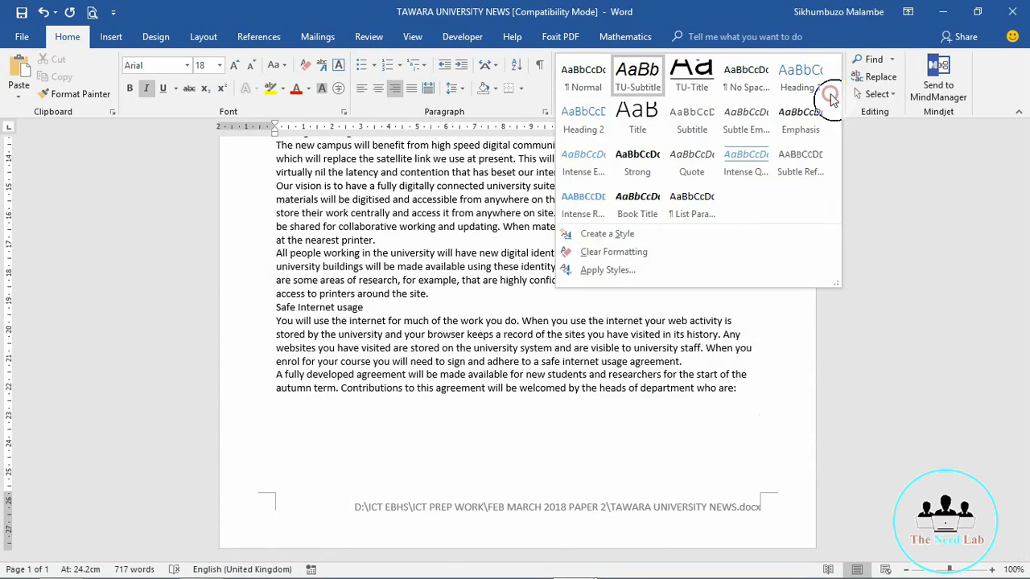
click(606, 233)
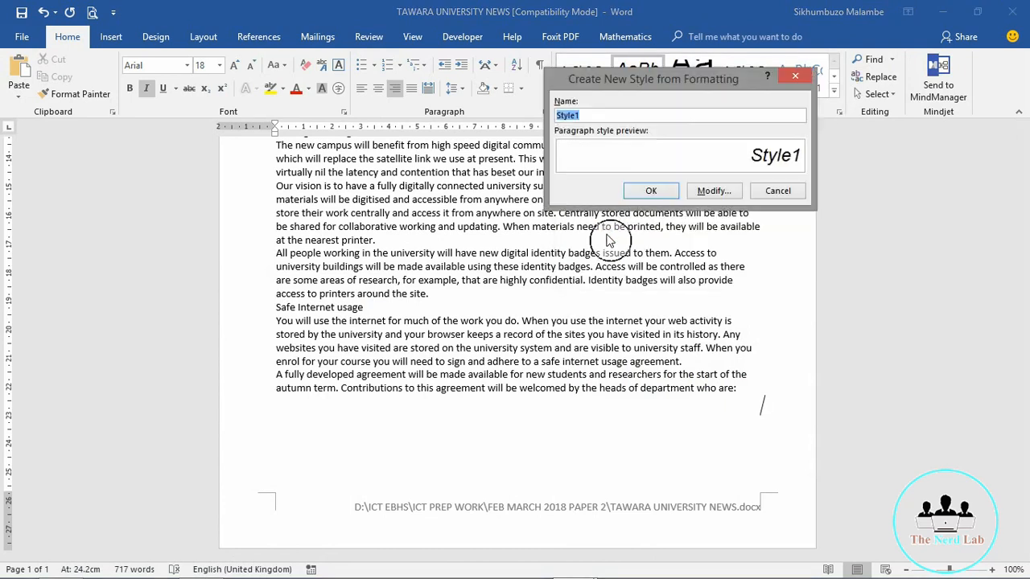
text(TU-Subheading)
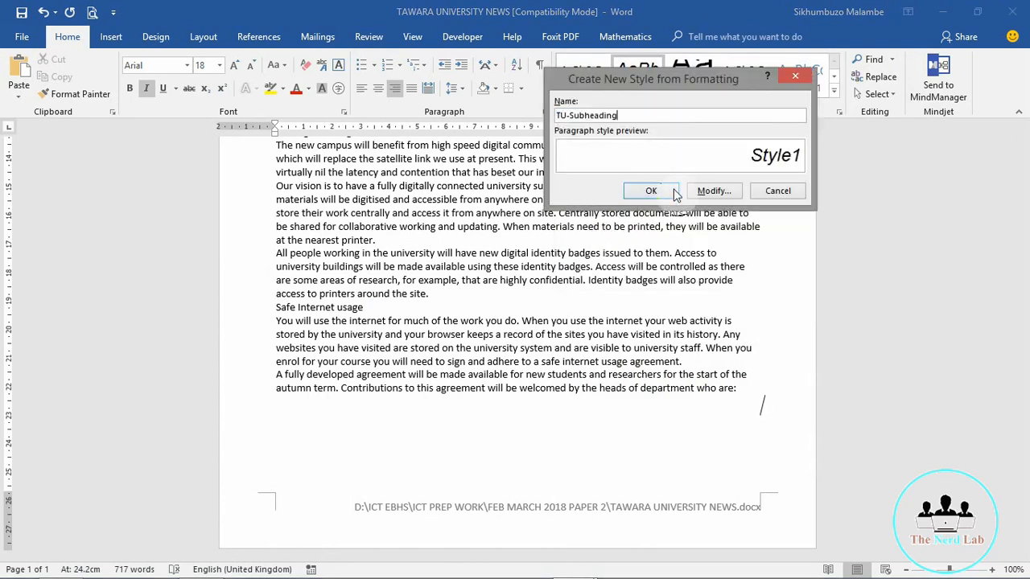
click(712, 192)
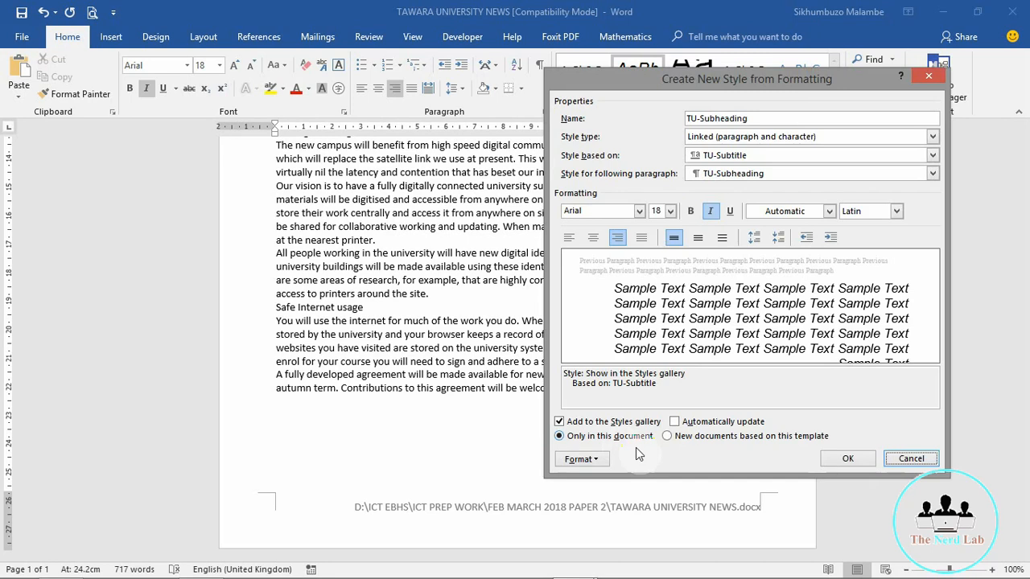
Step: Base TU-Subheading on no style and check the style sheet PDF
click(860, 115)
click(867, 155)
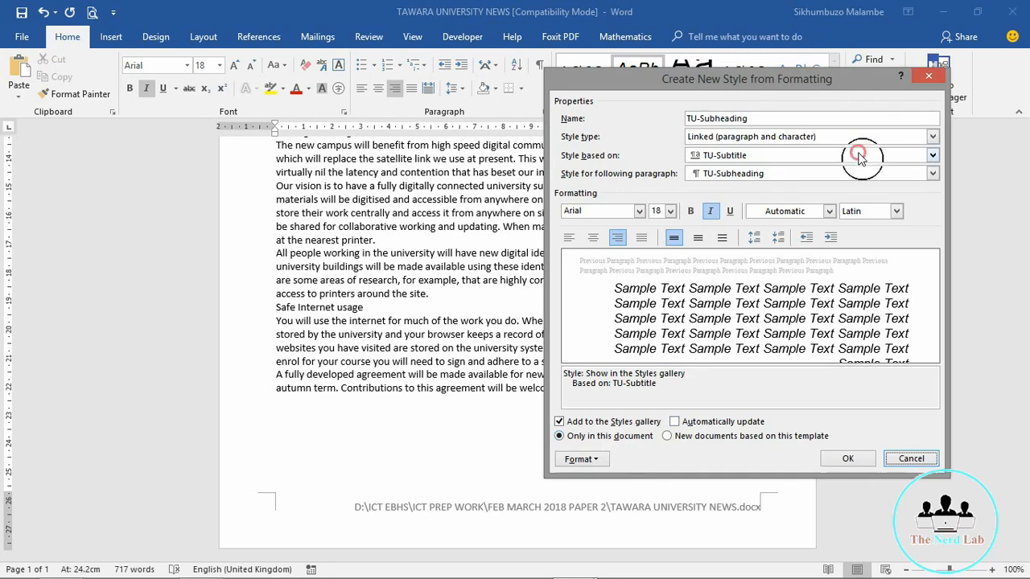
click(751, 169)
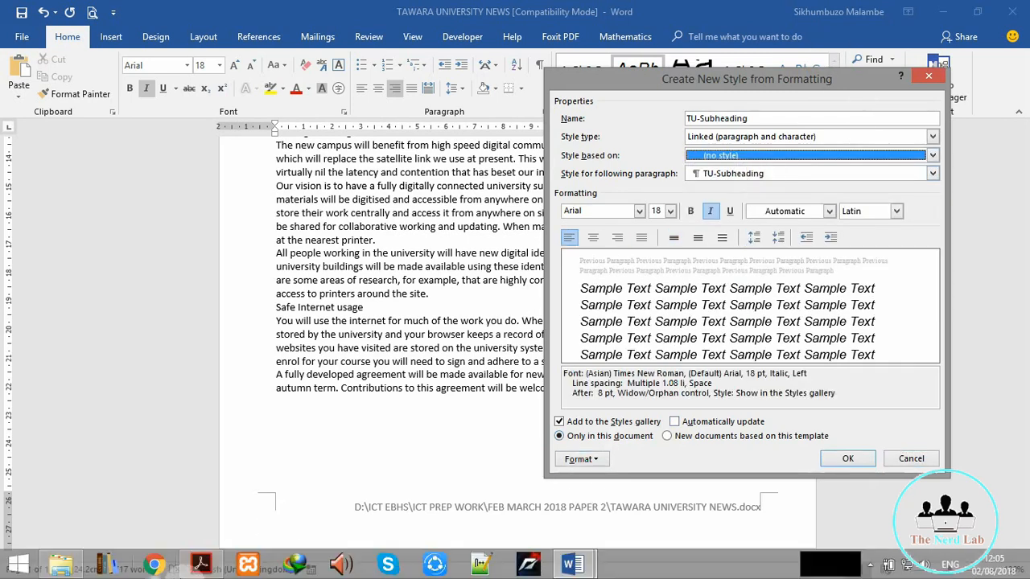
click(211, 555)
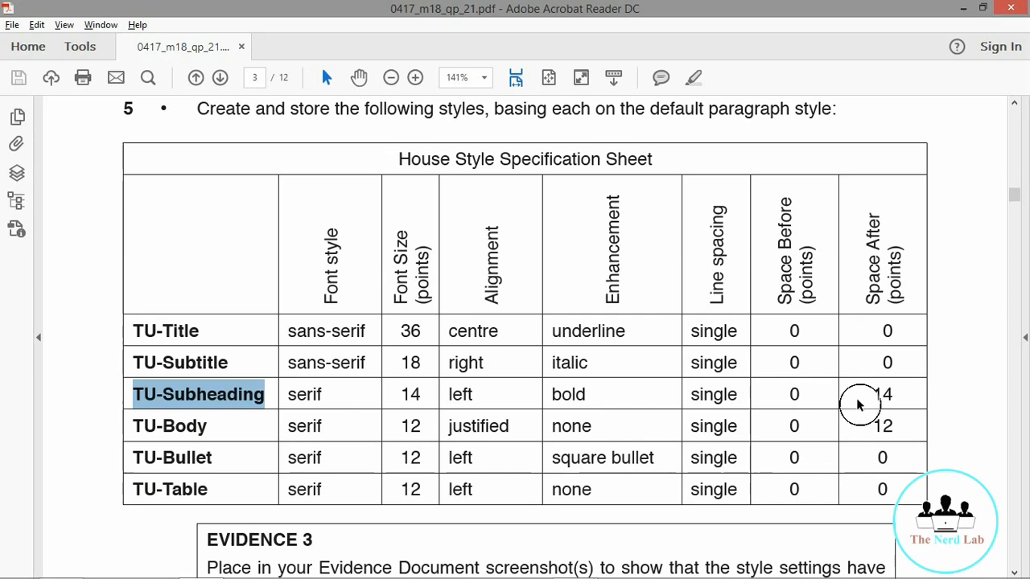
click(963, 7)
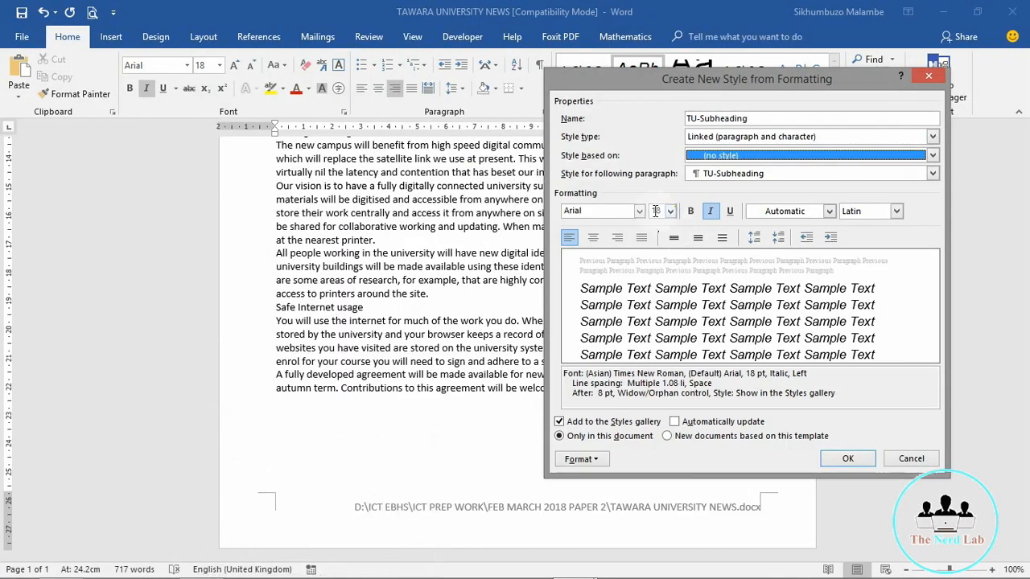
Step: Set the TU-Subheading font to Times New Roman
click(612, 211)
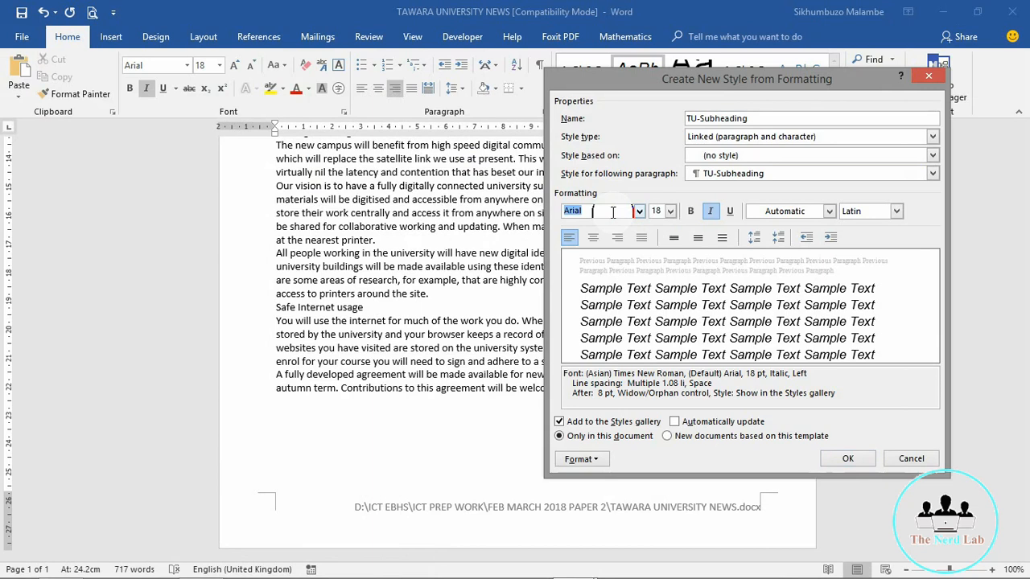
text(Times New Roman)
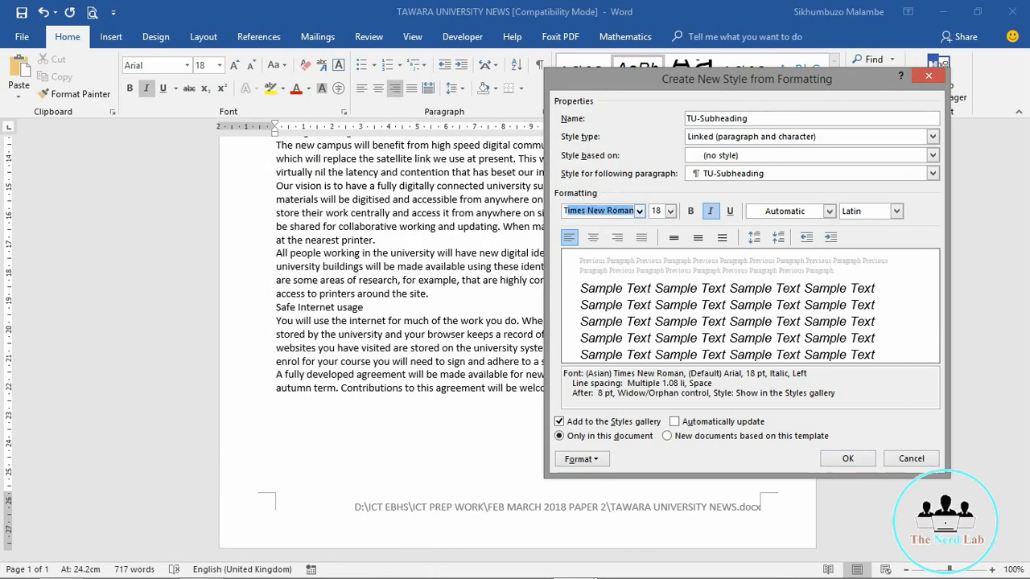
click(613, 211)
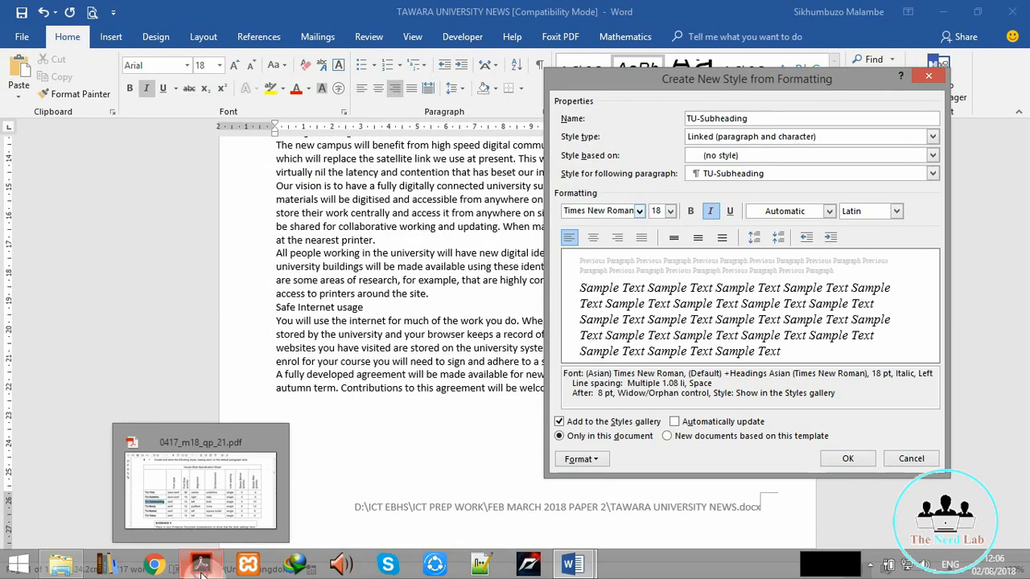
click(202, 567)
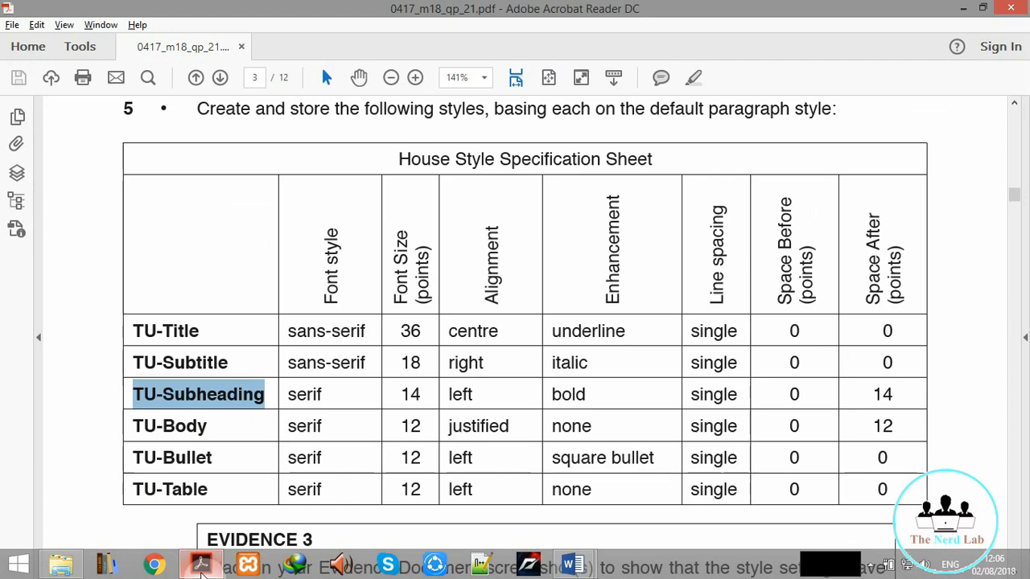
click(201, 567)
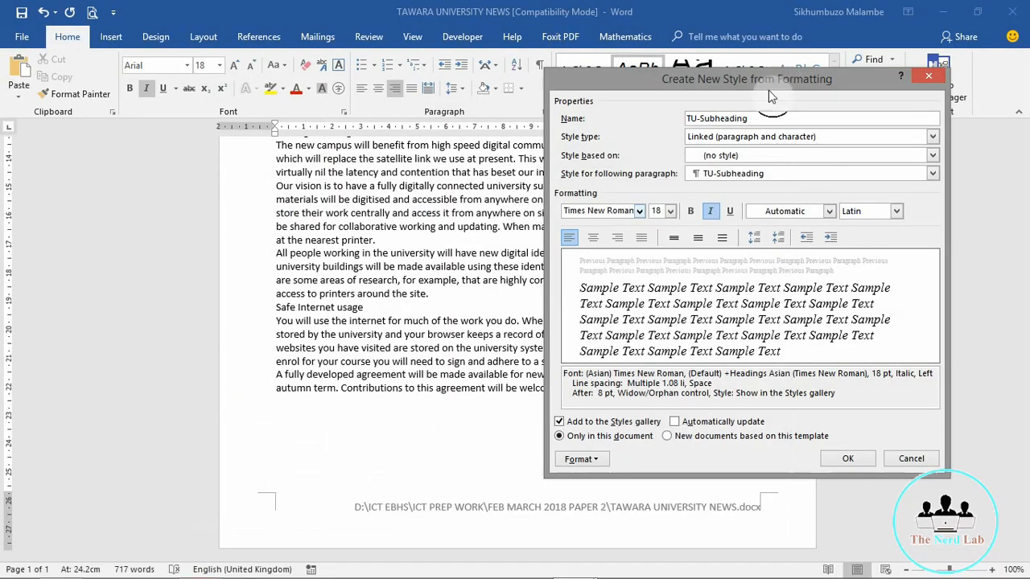
Step: Make TU-Subheading bold, not italic, at 14 pt
click(708, 212)
click(690, 211)
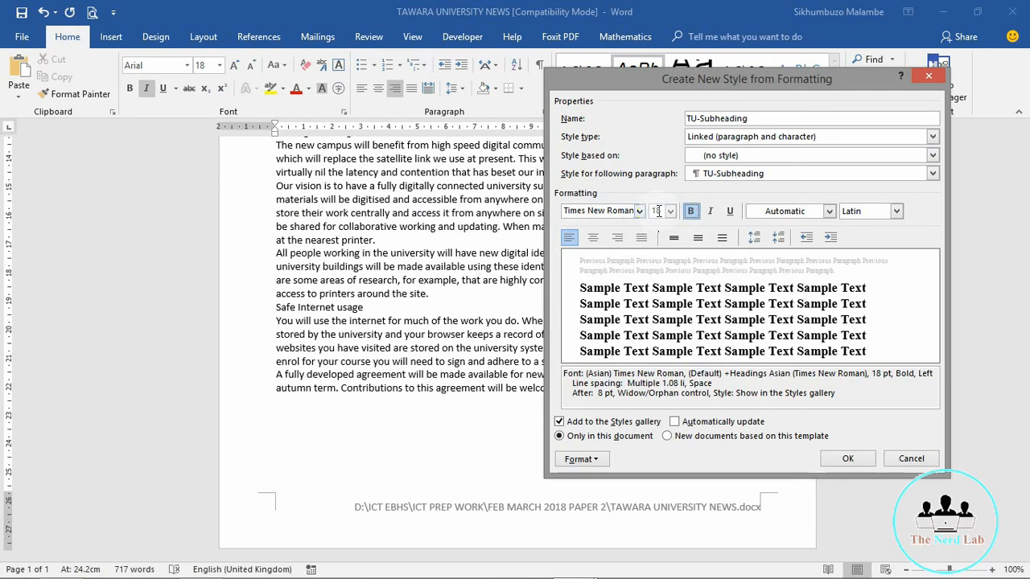
click(670, 211)
click(658, 279)
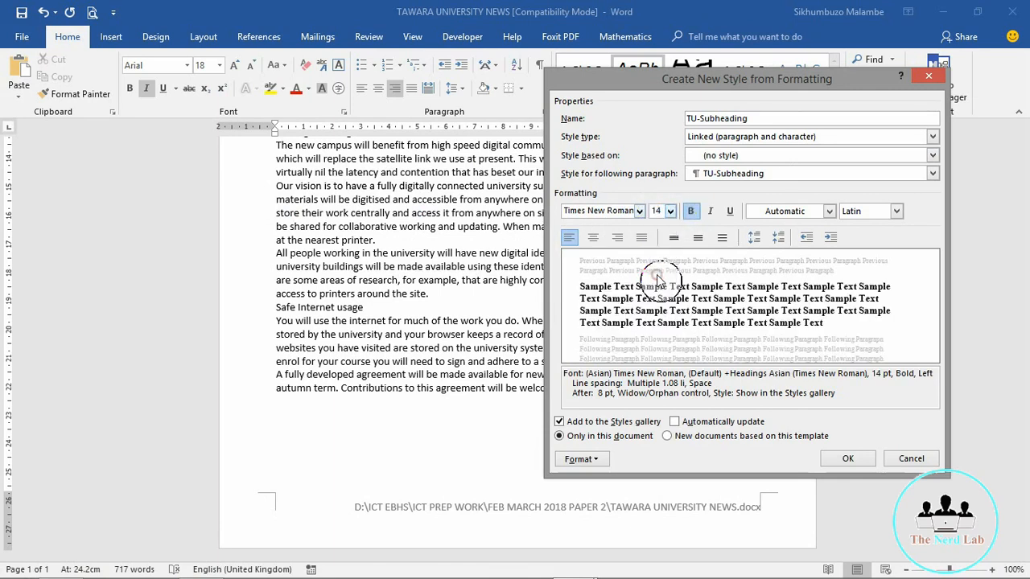
click(808, 237)
click(665, 286)
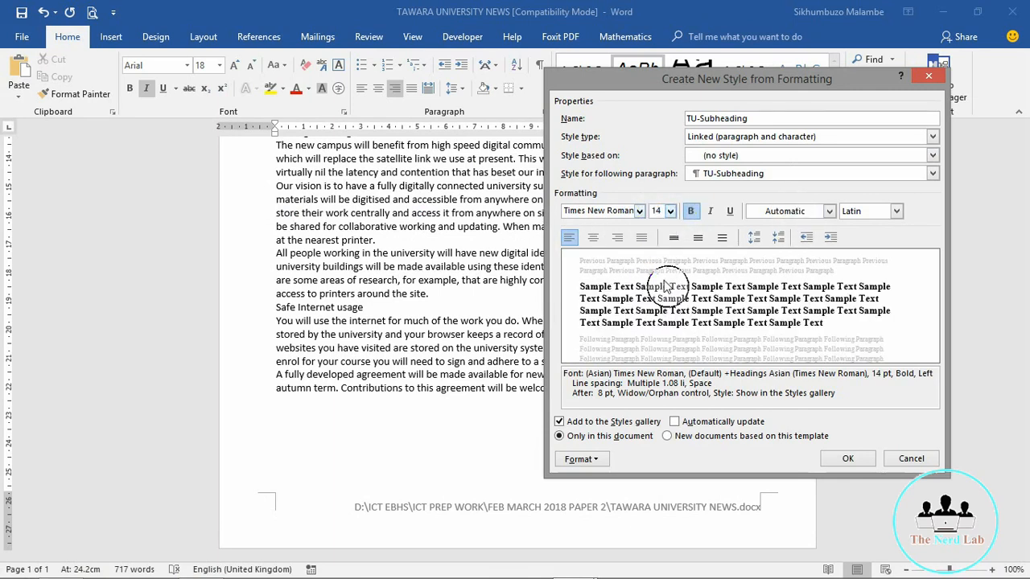
click(578, 458)
Step: Set TU-Subheading's paragraph spacing to 14 pt after with single line spacing
click(608, 326)
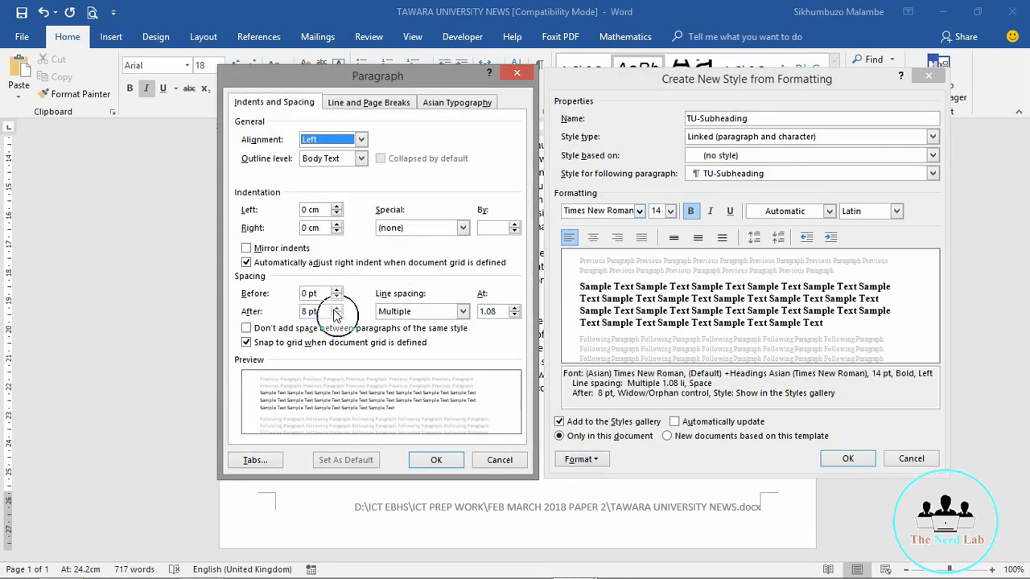
click(336, 308)
click(336, 308)
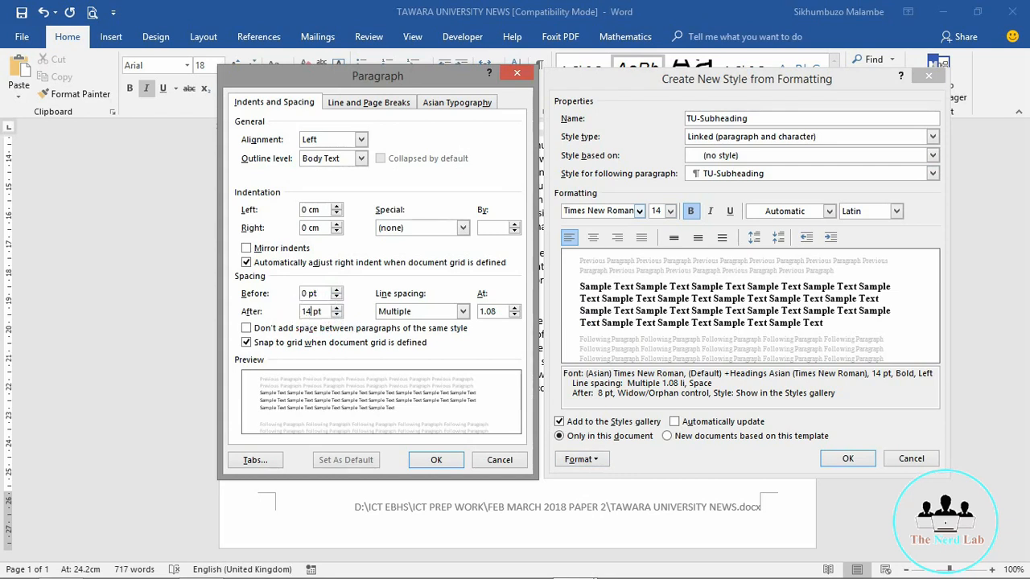
click(455, 313)
click(417, 329)
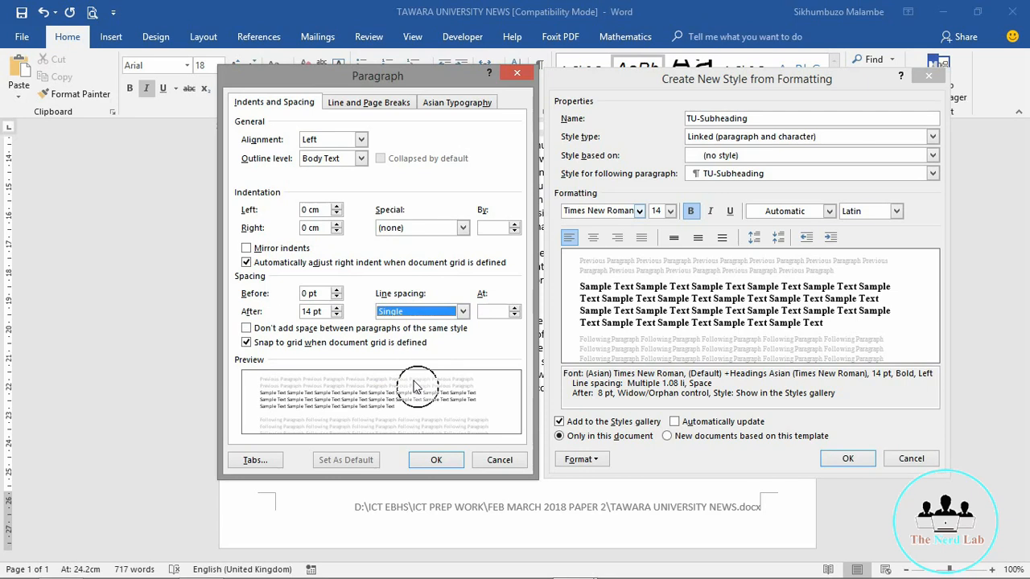
click(436, 460)
Step: Check the TU-Body row in the style sheet, confirm single spacing and save TU-Subheading
click(201, 565)
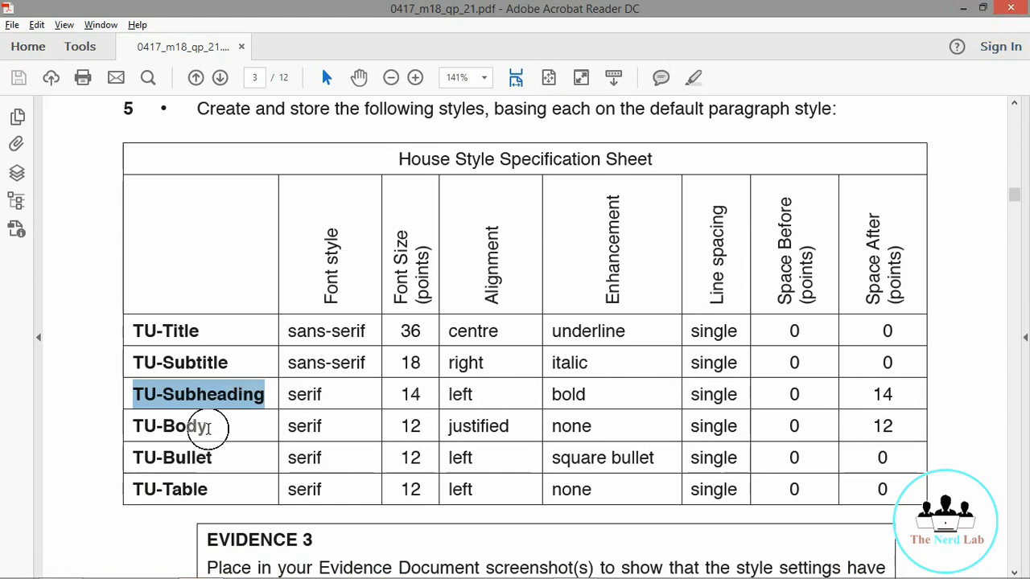
drag(210, 427, 117, 433)
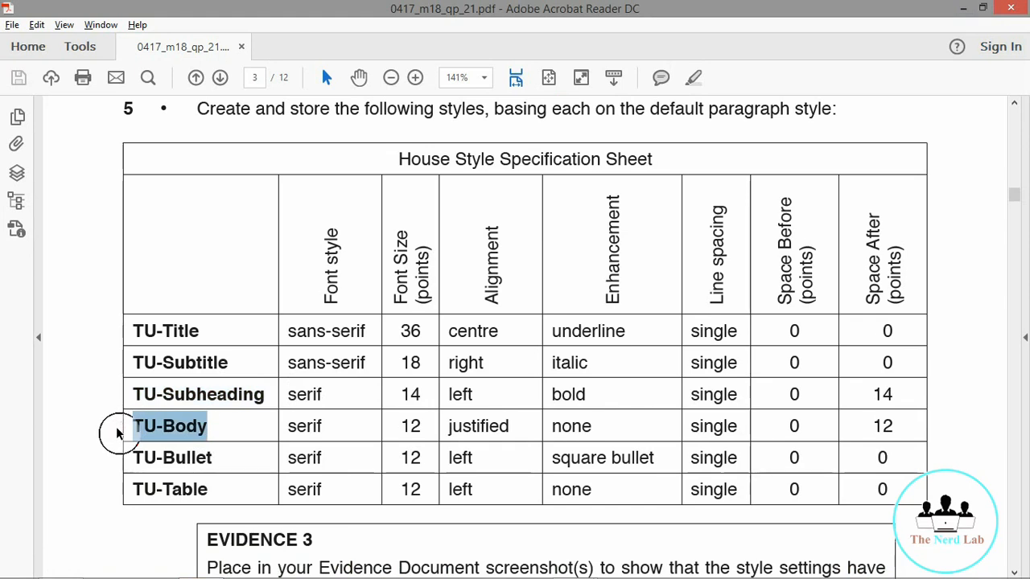
click(962, 8)
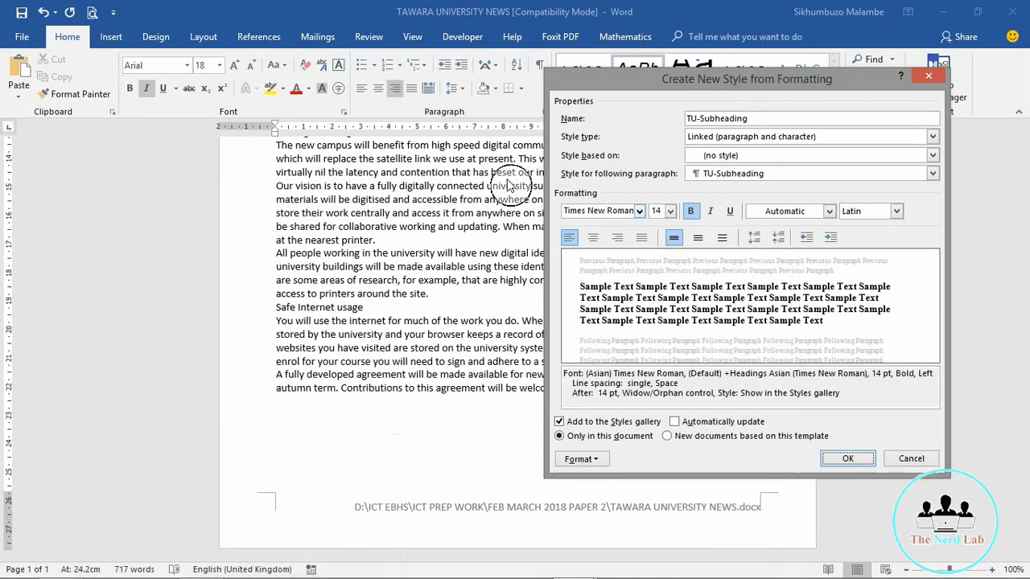
click(675, 238)
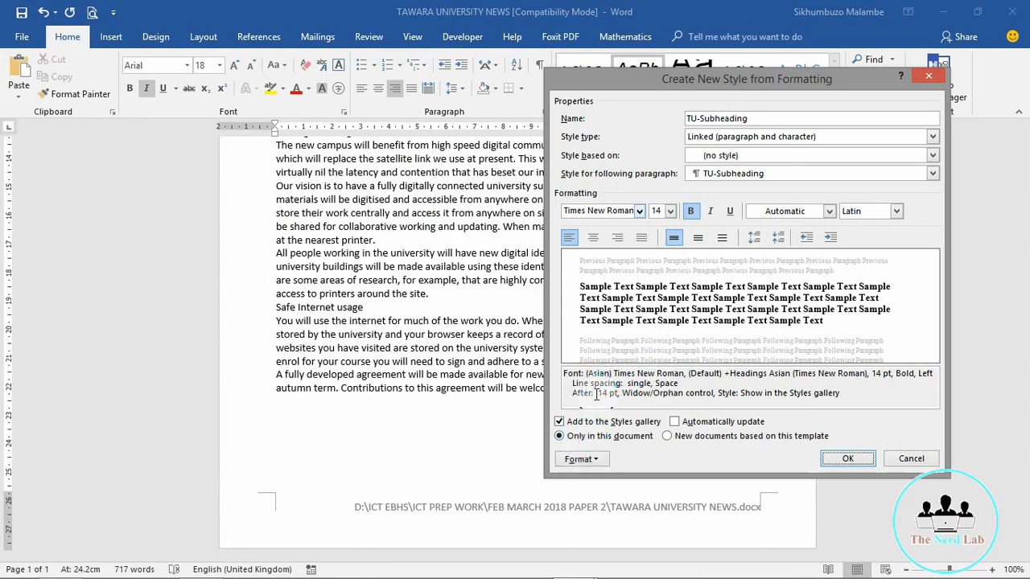
click(844, 458)
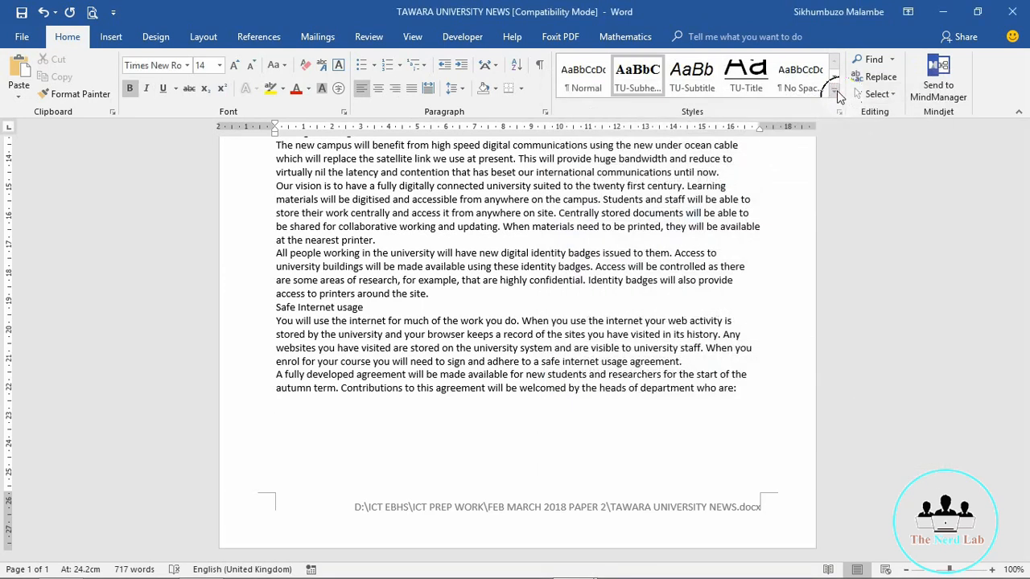
Step: Start a new TU-Body style at 12 pt, justified, with bold turned off
click(835, 95)
click(610, 236)
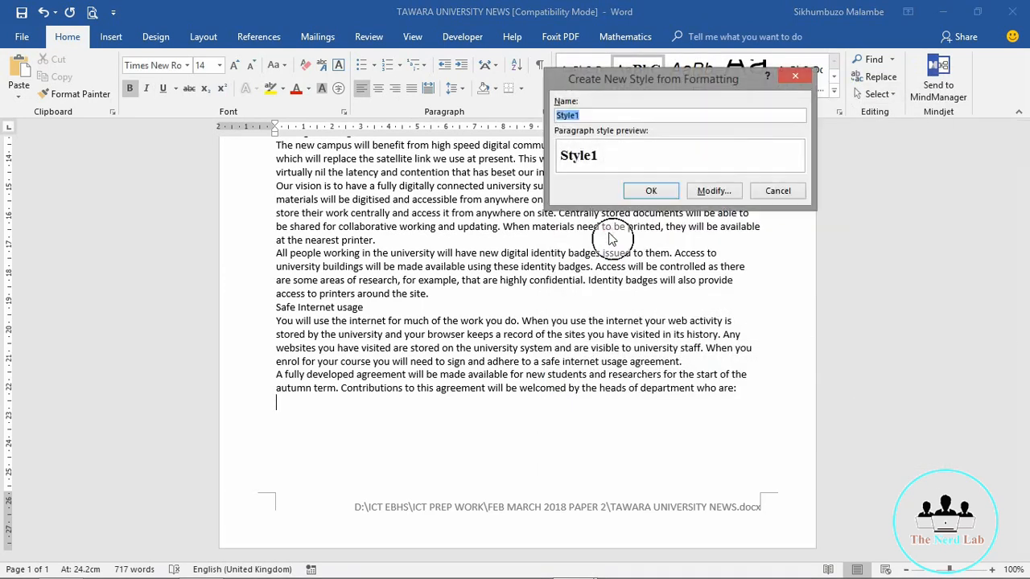
click(714, 190)
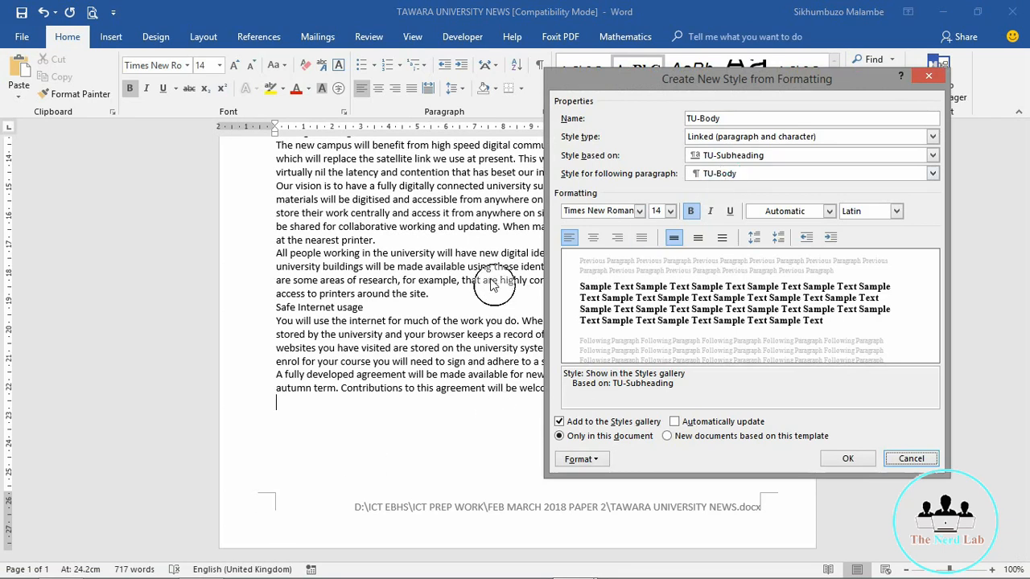
click(668, 212)
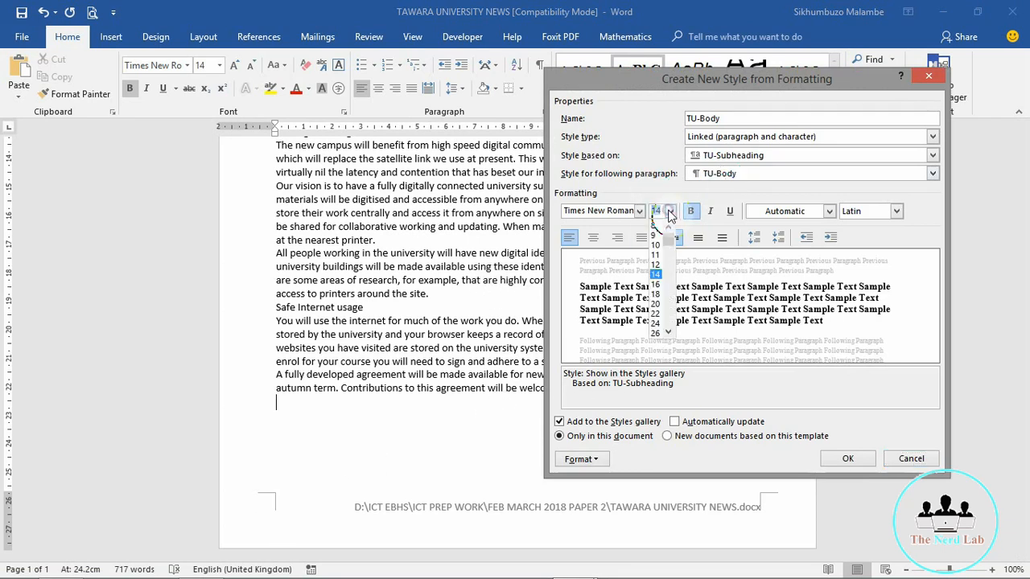
click(657, 270)
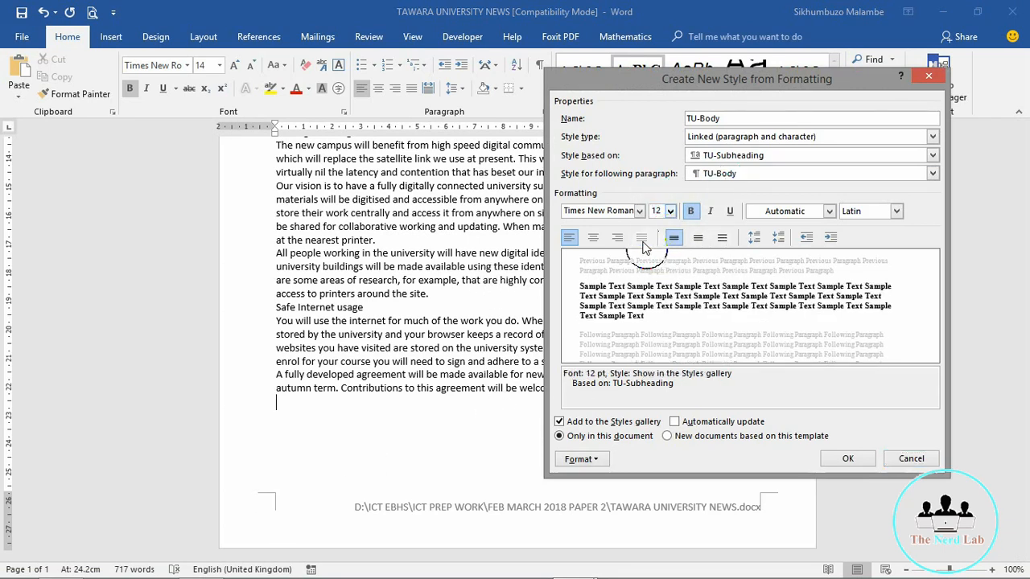
click(641, 237)
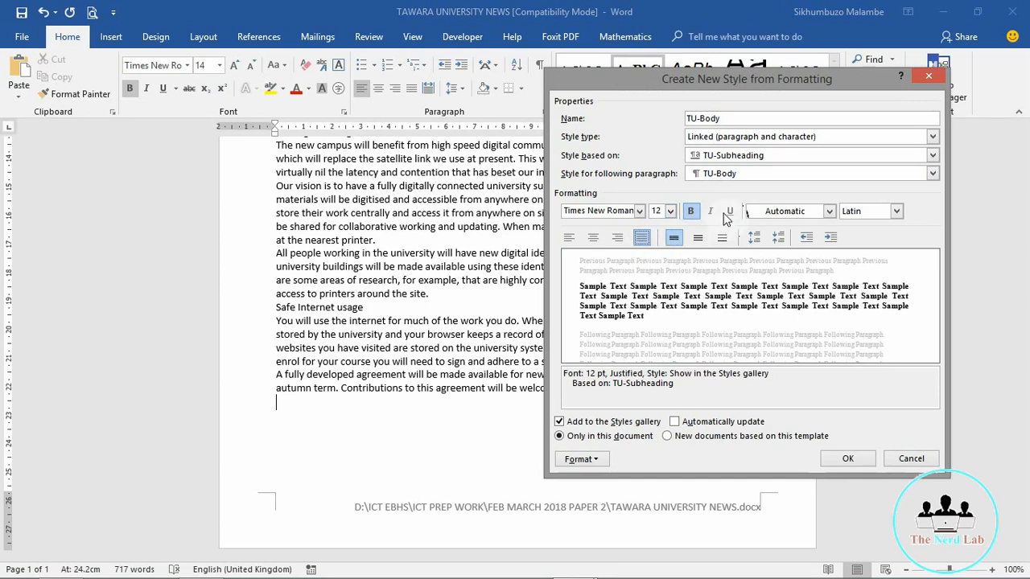
click(690, 212)
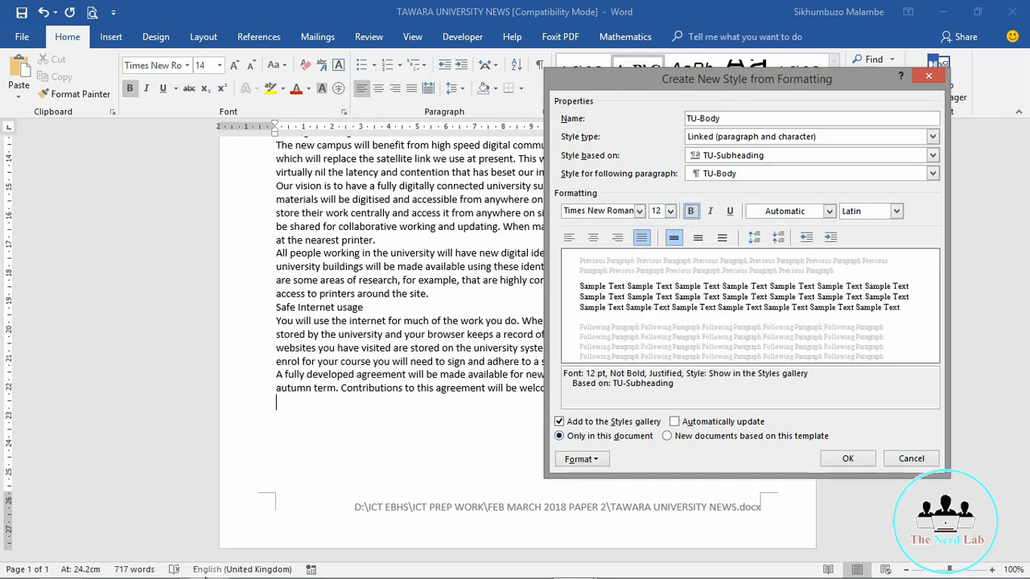
Step: Check TU-Body's 12 pt font size in the house style sheet and return to the style dialog
click(201, 564)
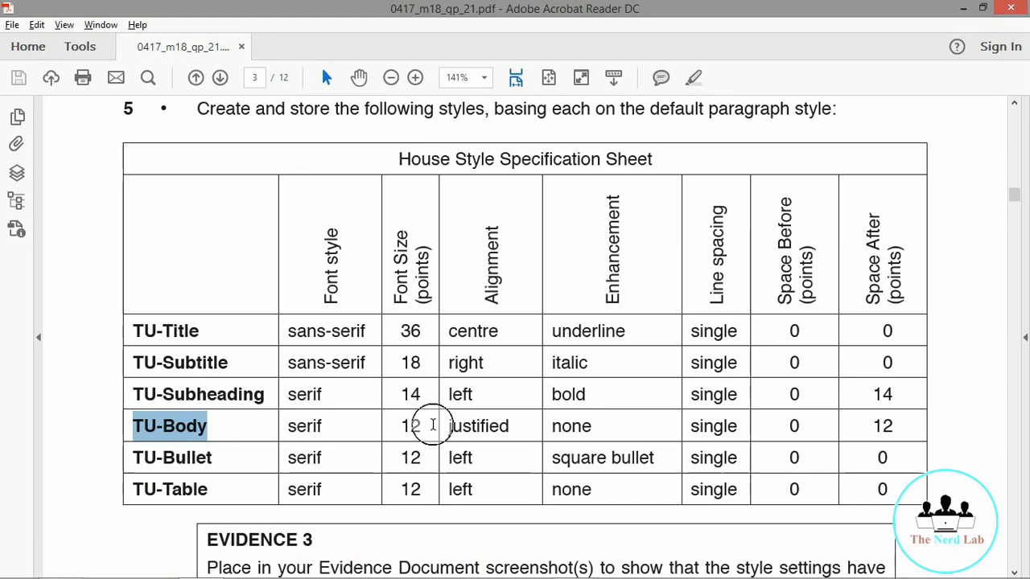
click(415, 426)
double_click(411, 426)
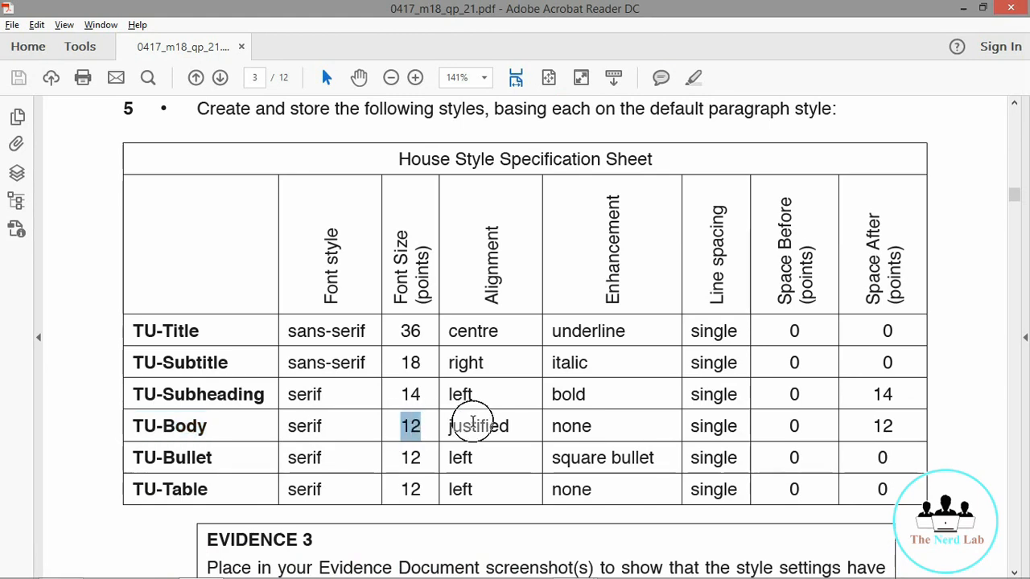
click(596, 435)
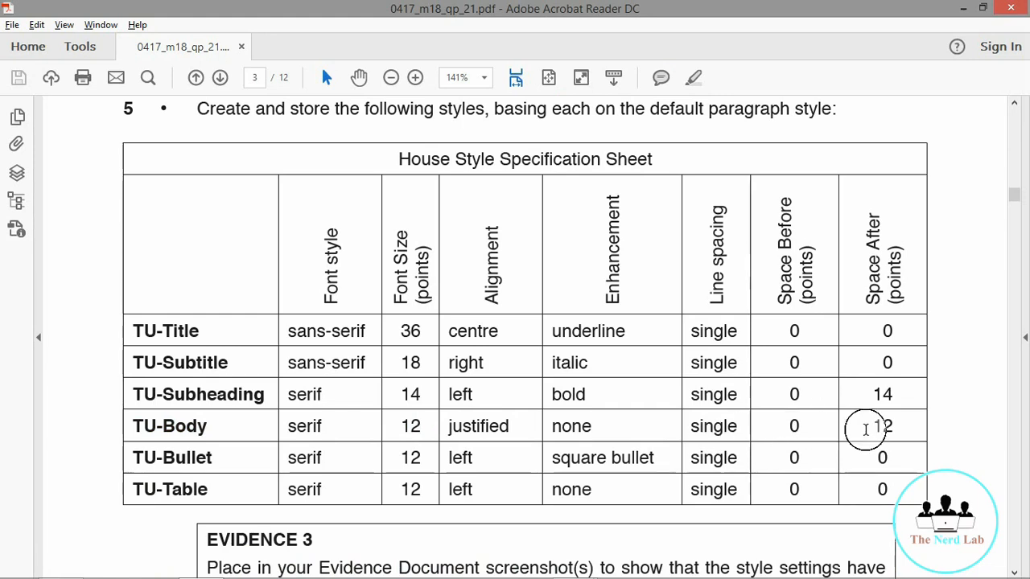
click(965, 8)
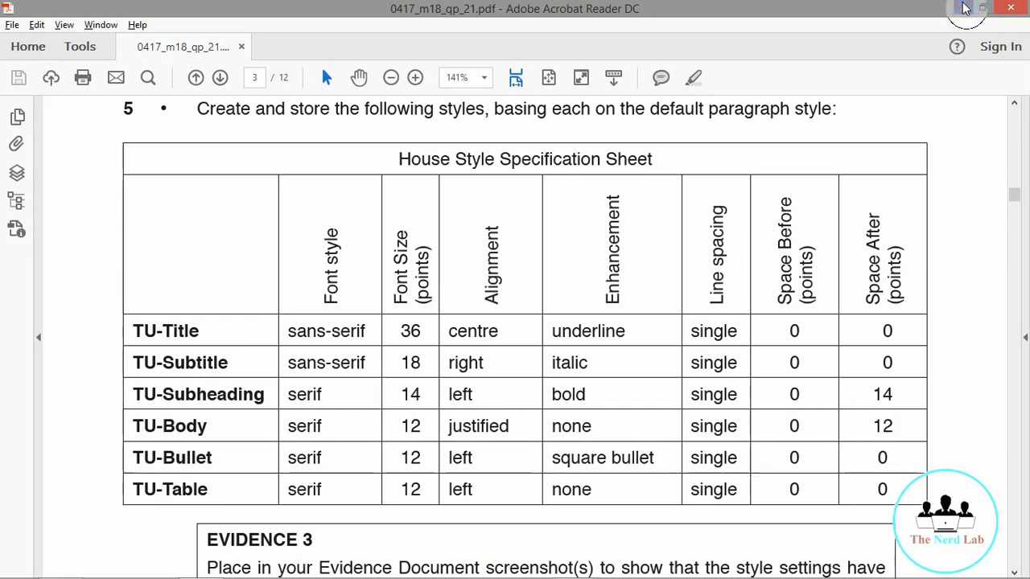
click(581, 459)
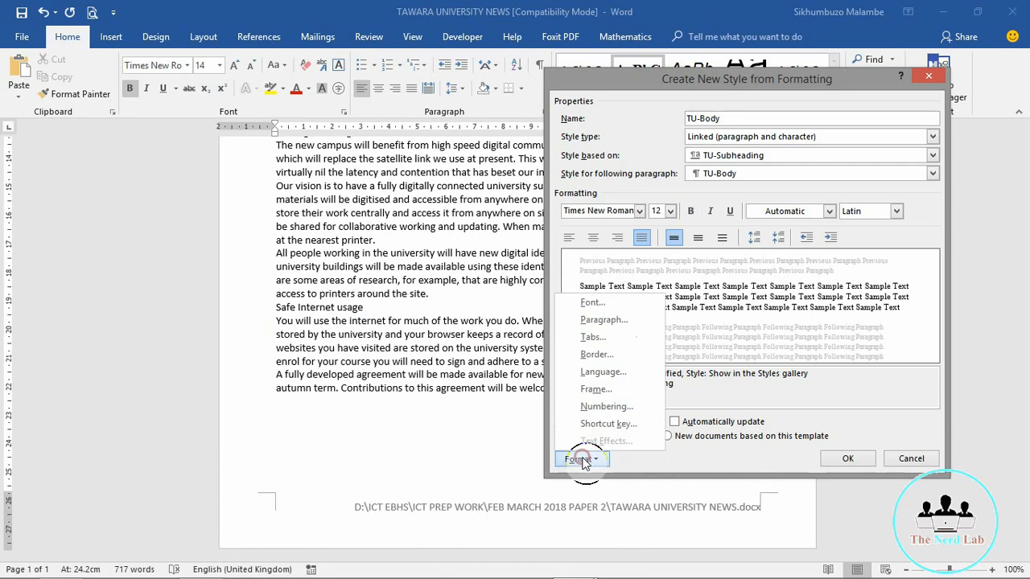
Step: Keep 12 pt space after and base TU-Body on no style
click(591, 322)
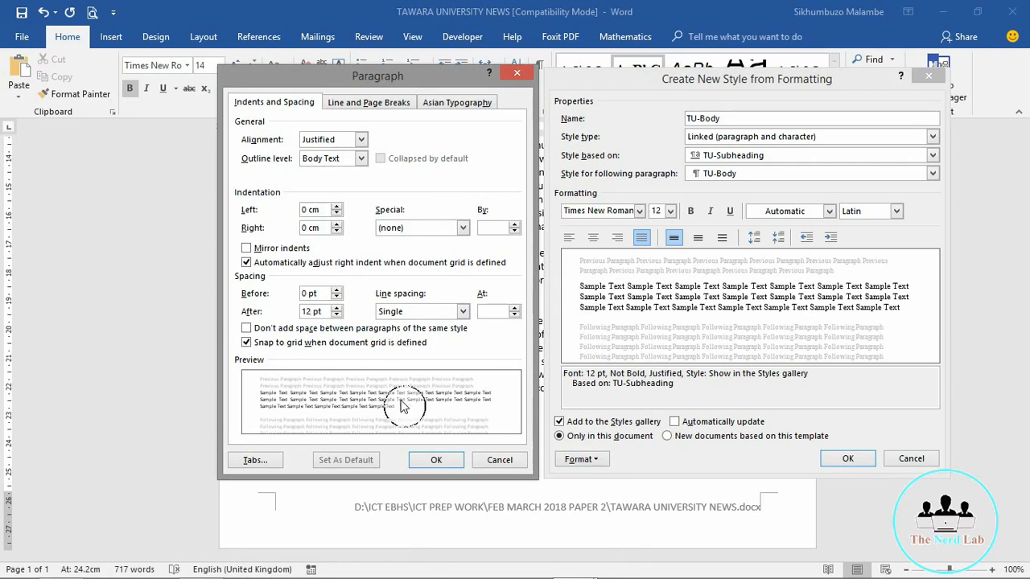
click(436, 459)
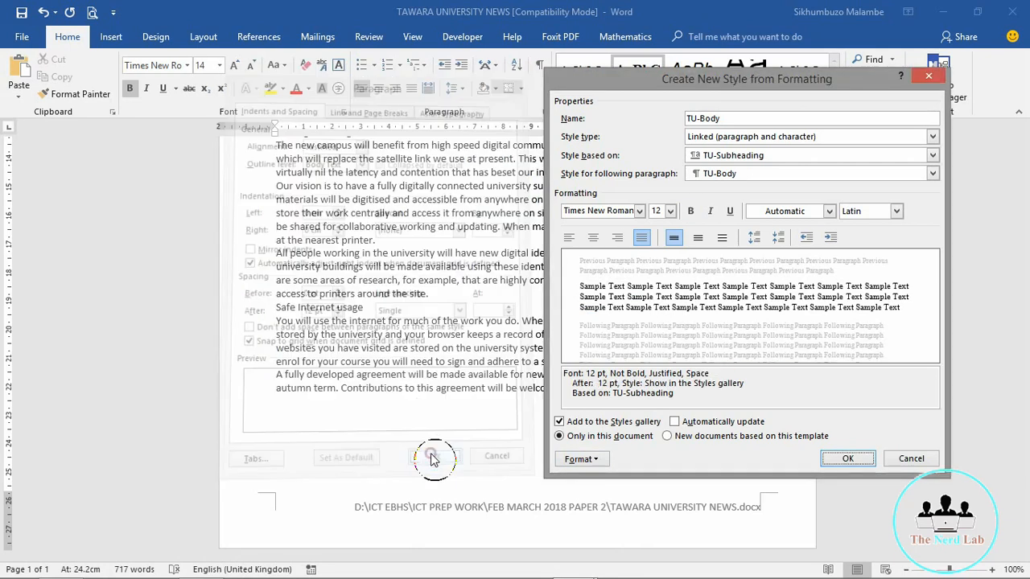
click(933, 154)
click(718, 166)
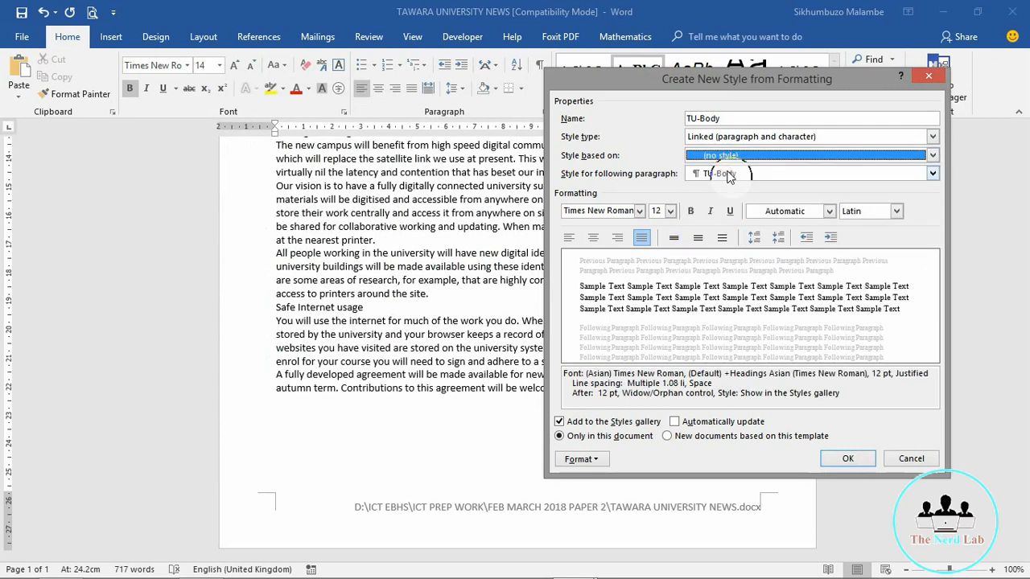
Step: Set TU-Body's line spacing to Single and save the style
click(579, 460)
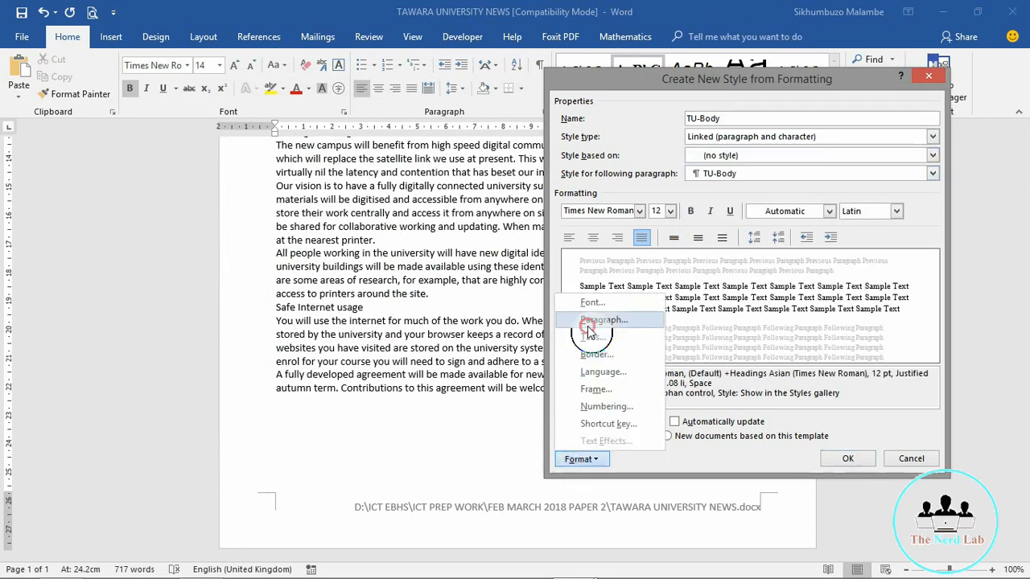
click(590, 321)
click(463, 312)
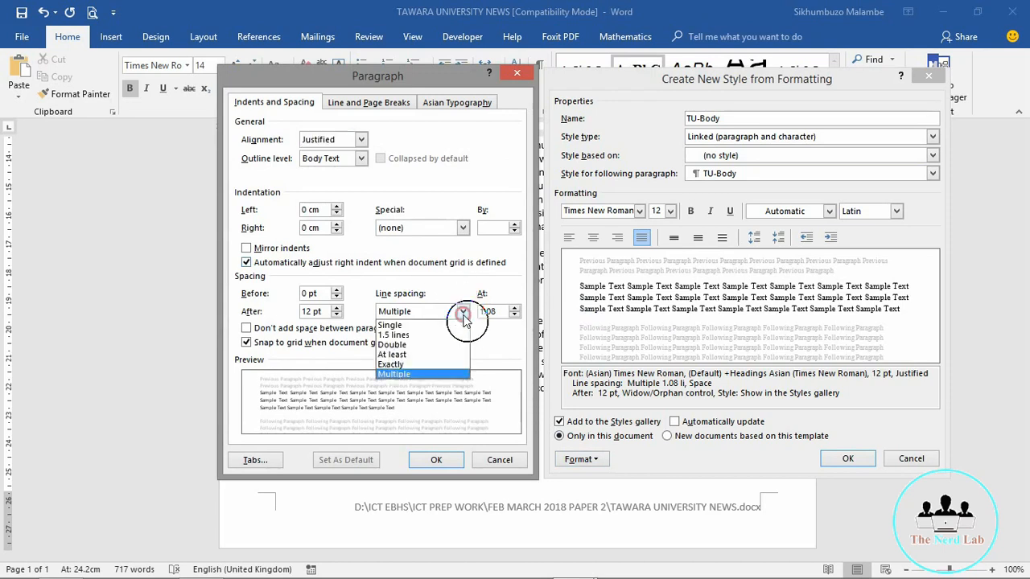
click(393, 325)
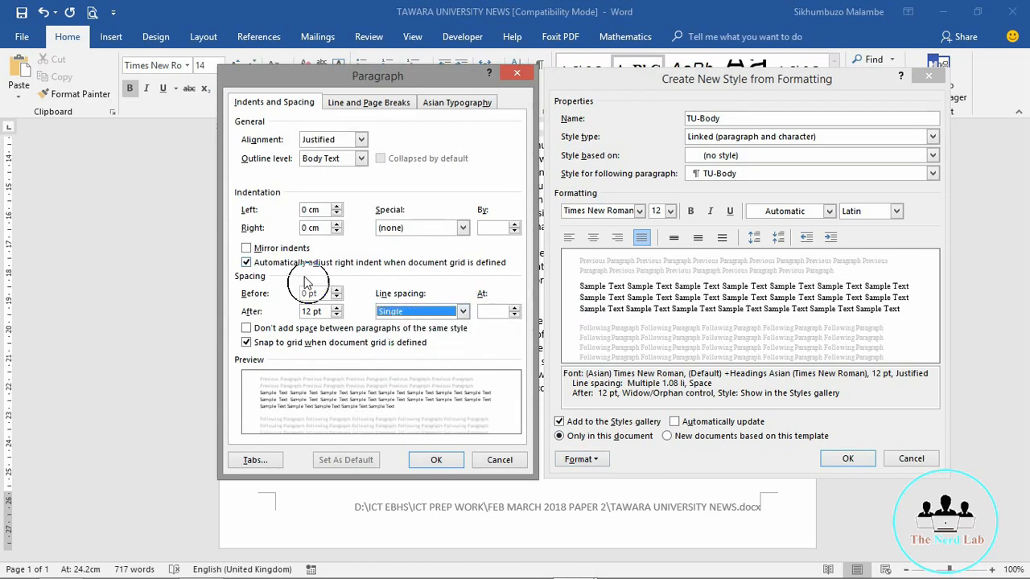
click(448, 464)
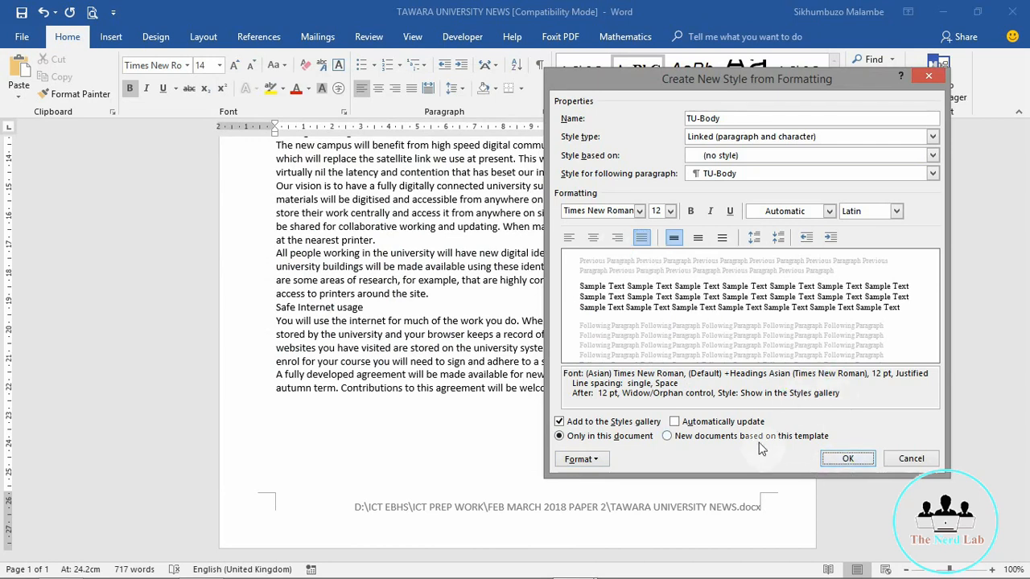
click(846, 459)
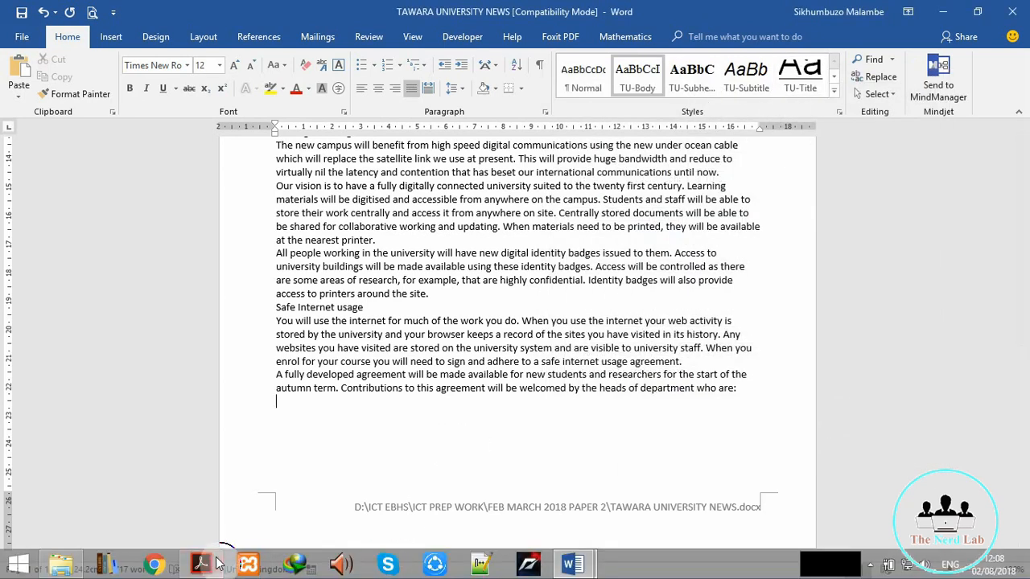
click(211, 563)
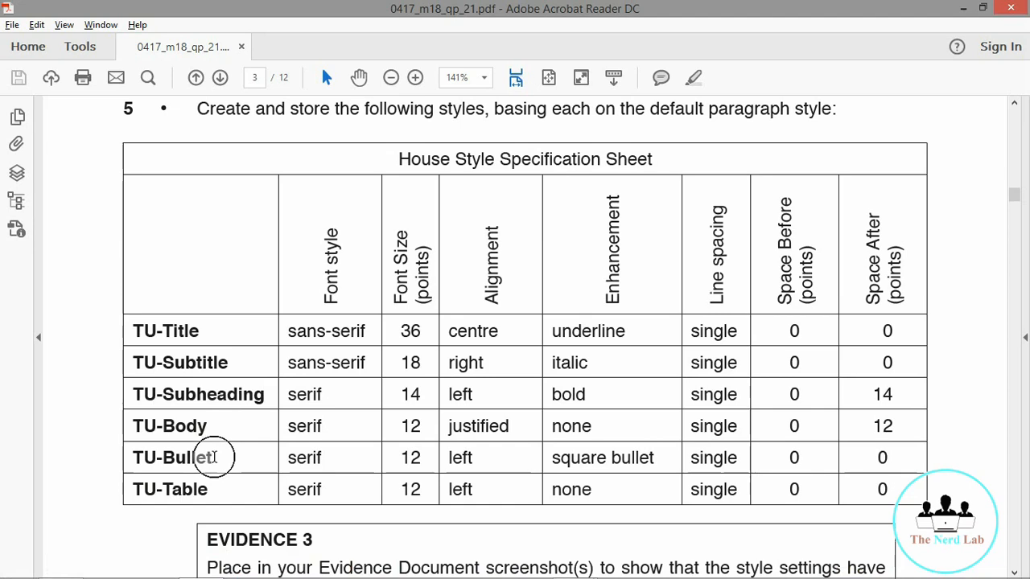
Step: Mark the TU-Bullet row (serif, 12, left, square bullet, single) and return to Word's full styles list
drag(214, 457, 125, 455)
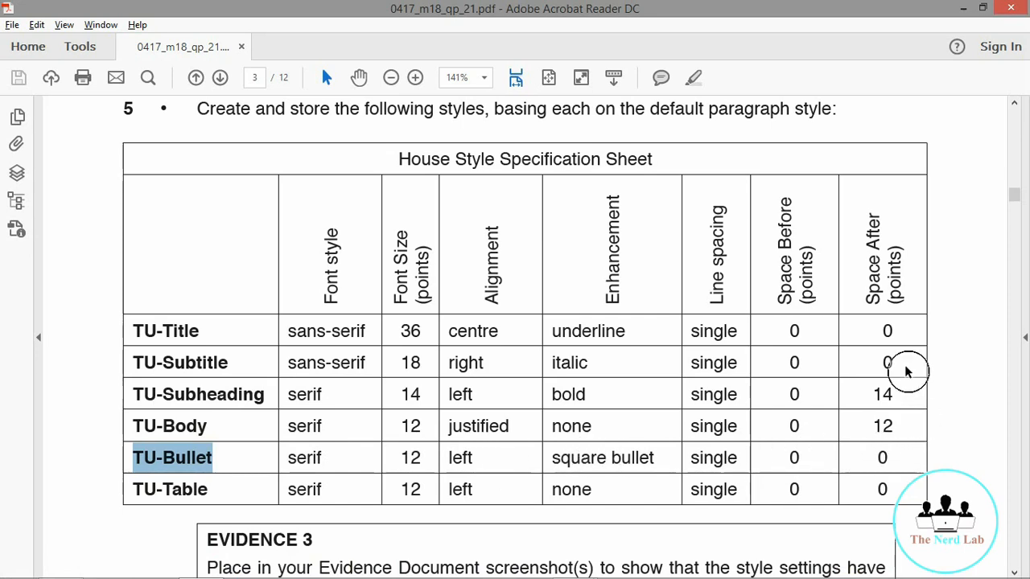
click(969, 13)
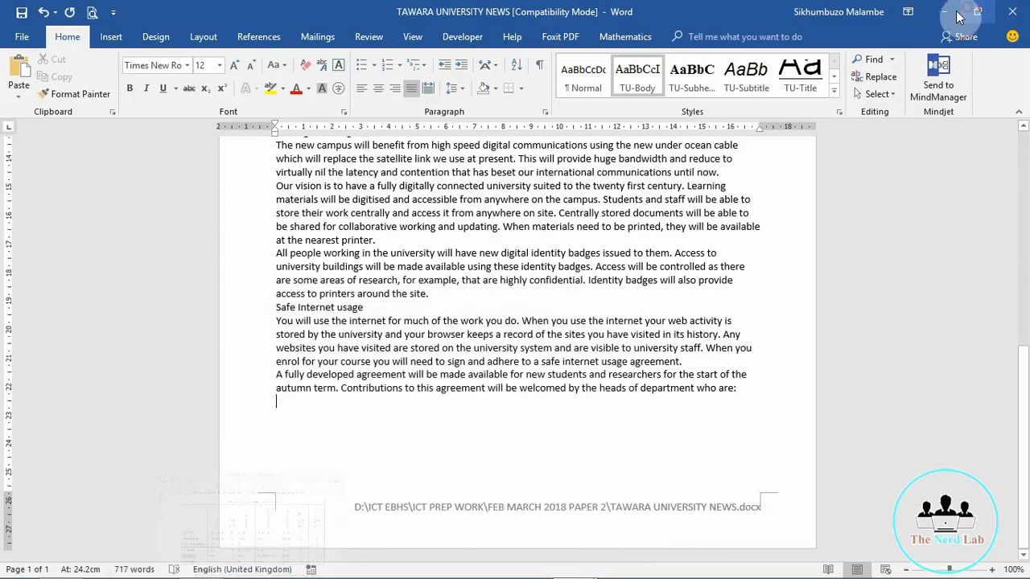
click(837, 99)
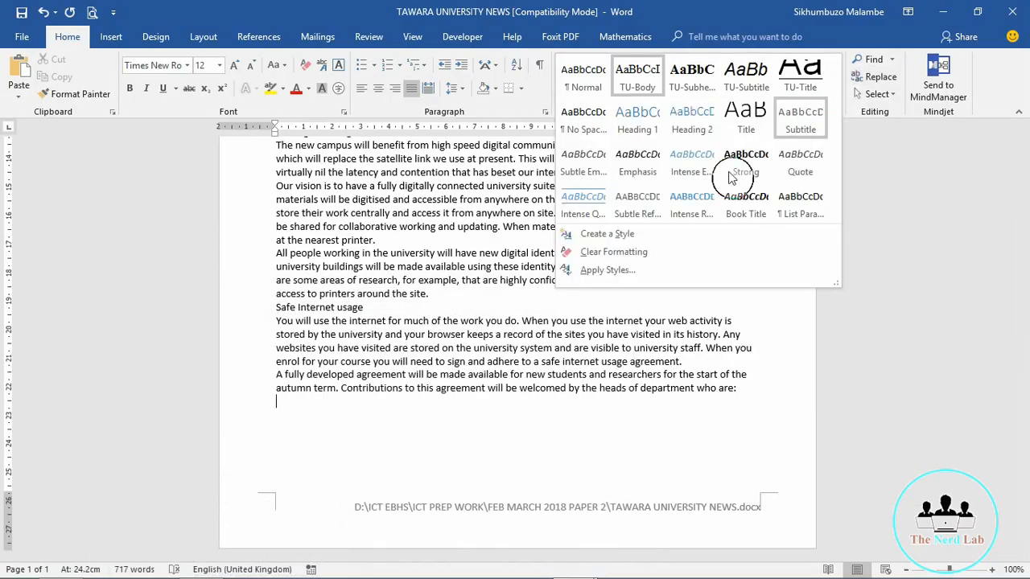
Step: Start a new left-aligned style named TU-Bullet
click(607, 235)
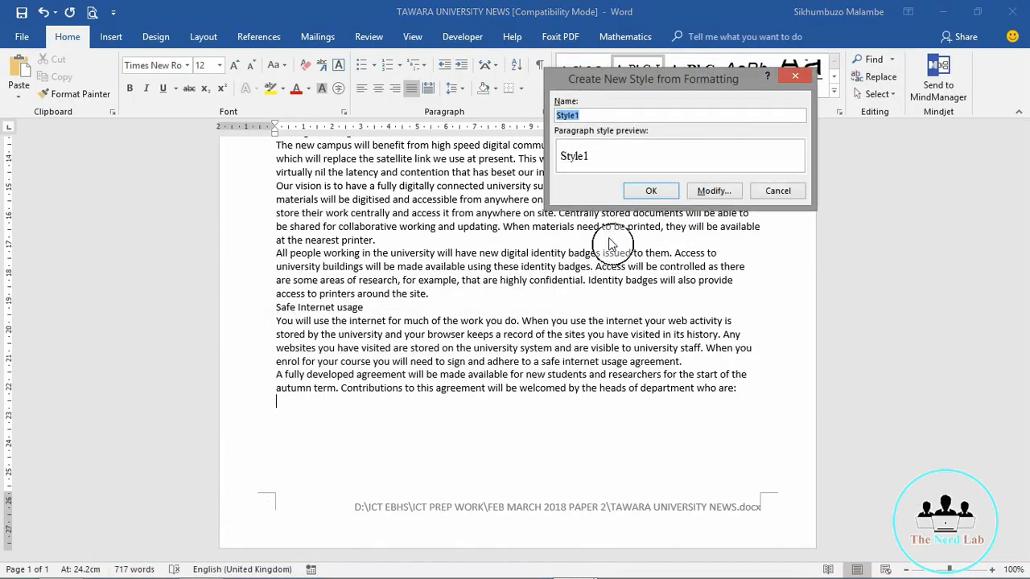
click(712, 190)
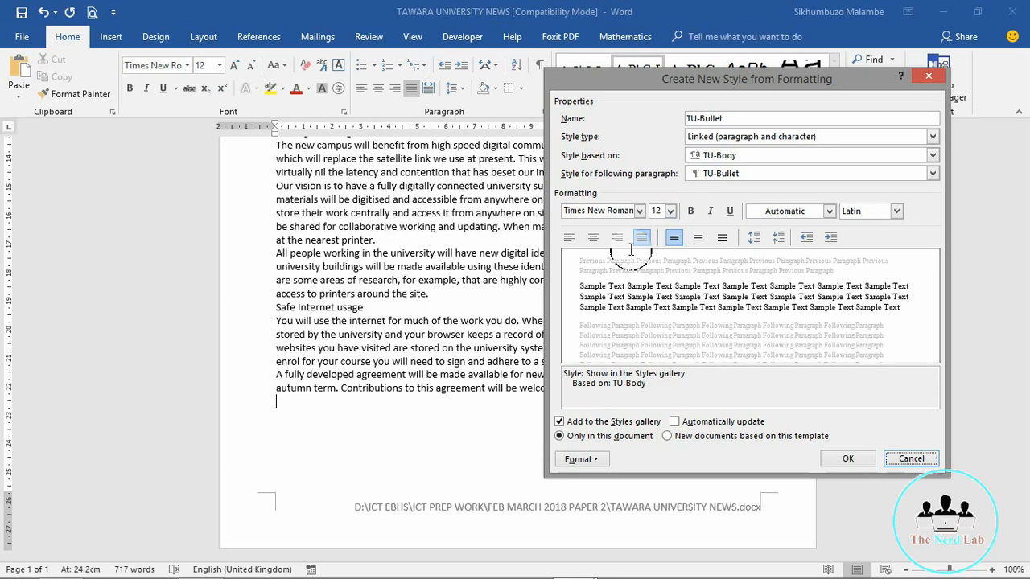
click(569, 237)
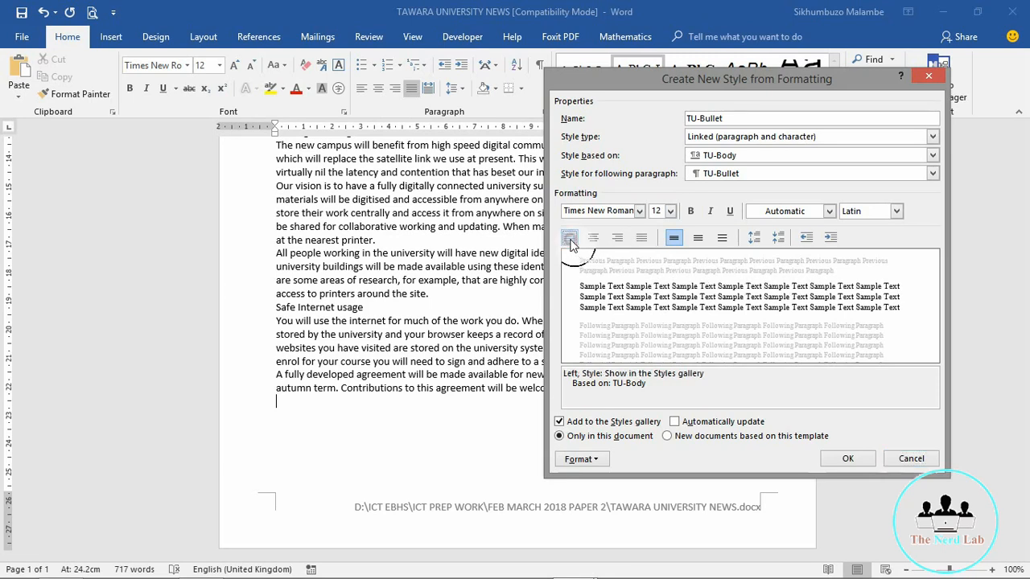
Step: Give TU-Bullet a square bullet and review its paragraph settings
click(593, 460)
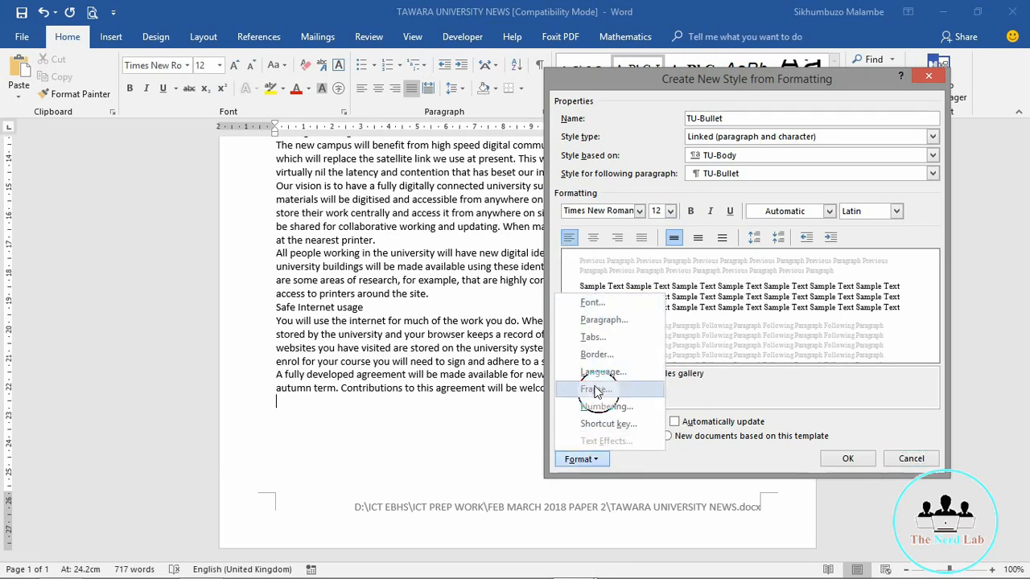
click(599, 407)
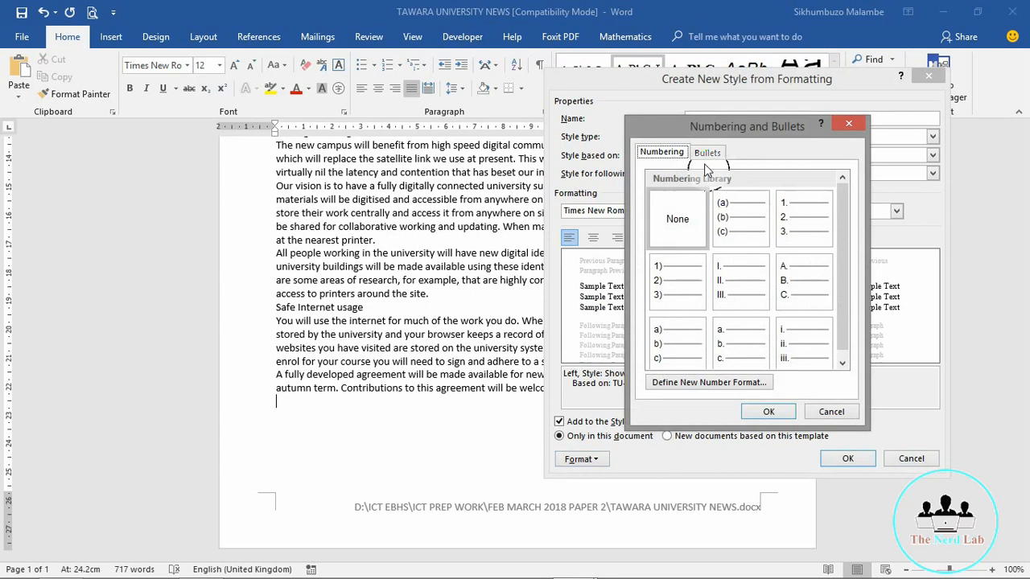
click(707, 154)
click(809, 207)
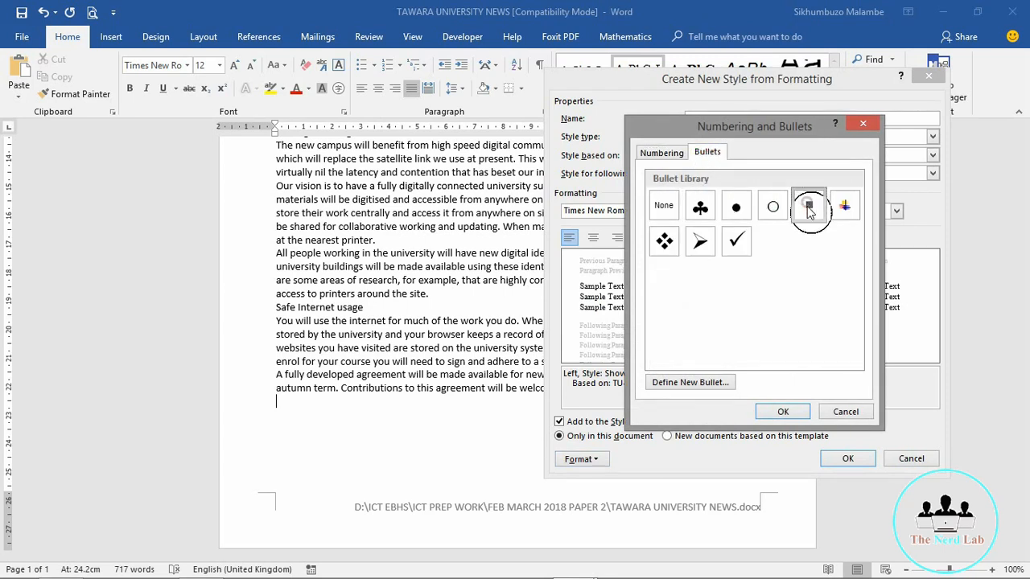
click(785, 412)
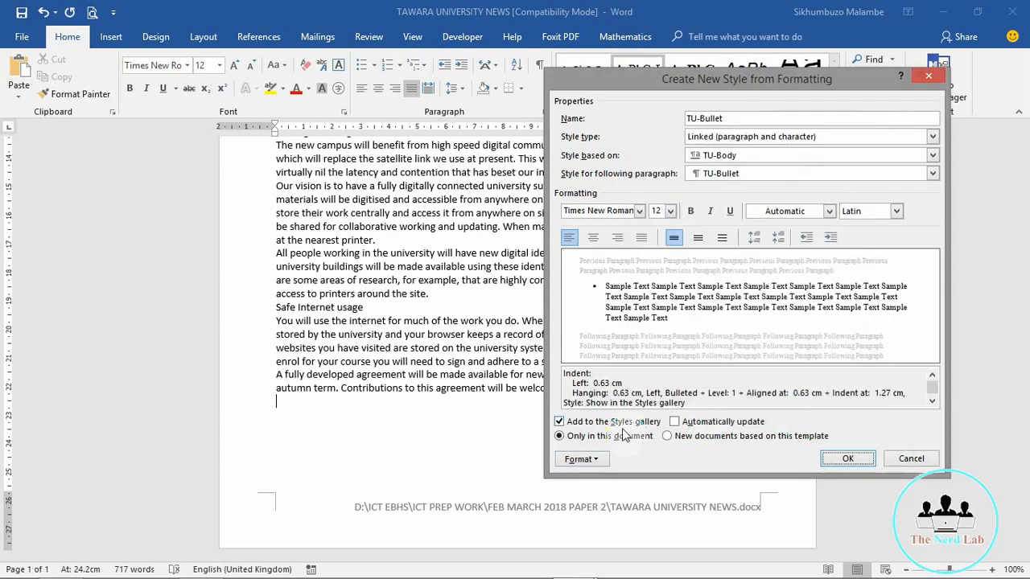
click(588, 465)
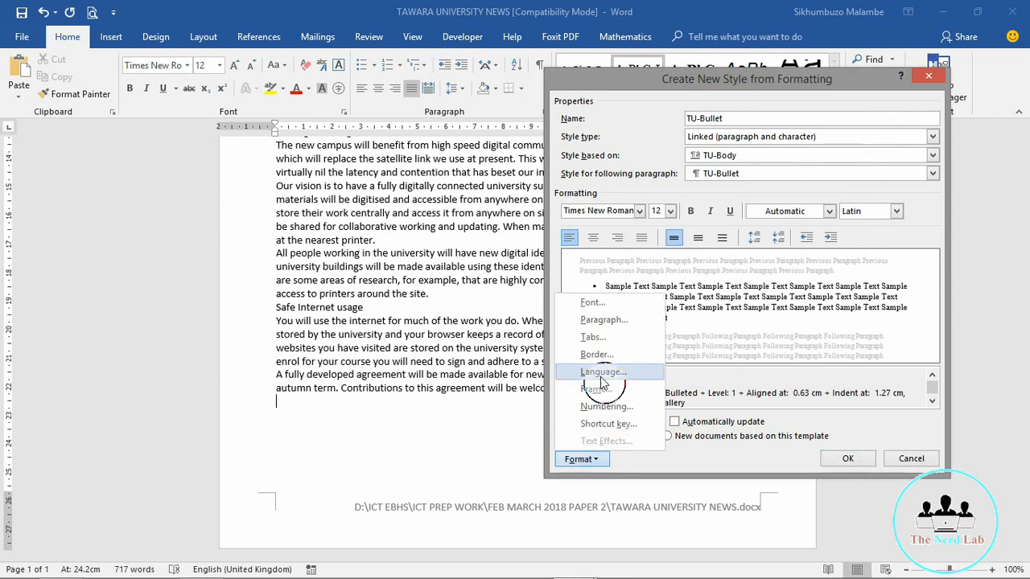
click(594, 320)
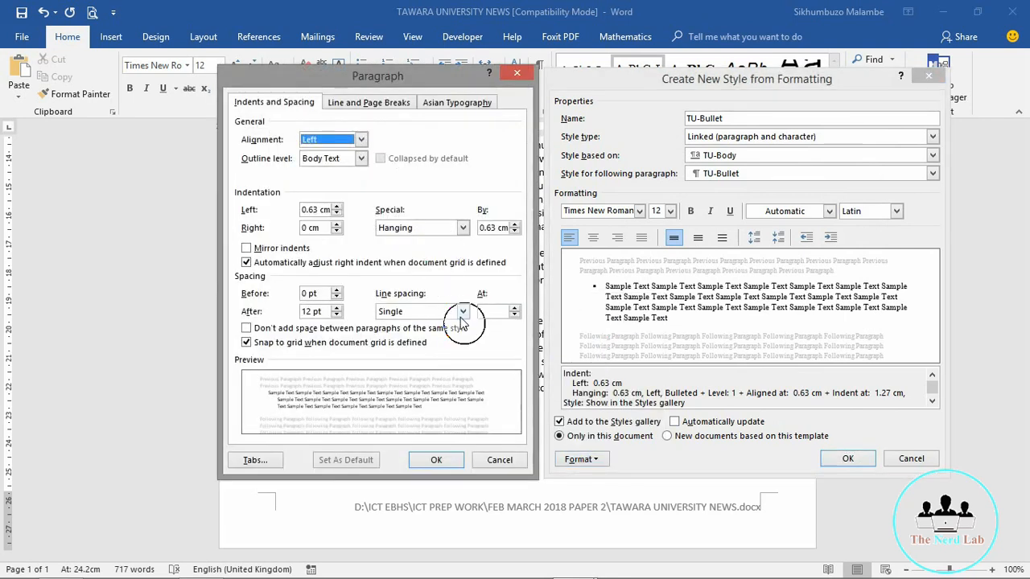
click(434, 462)
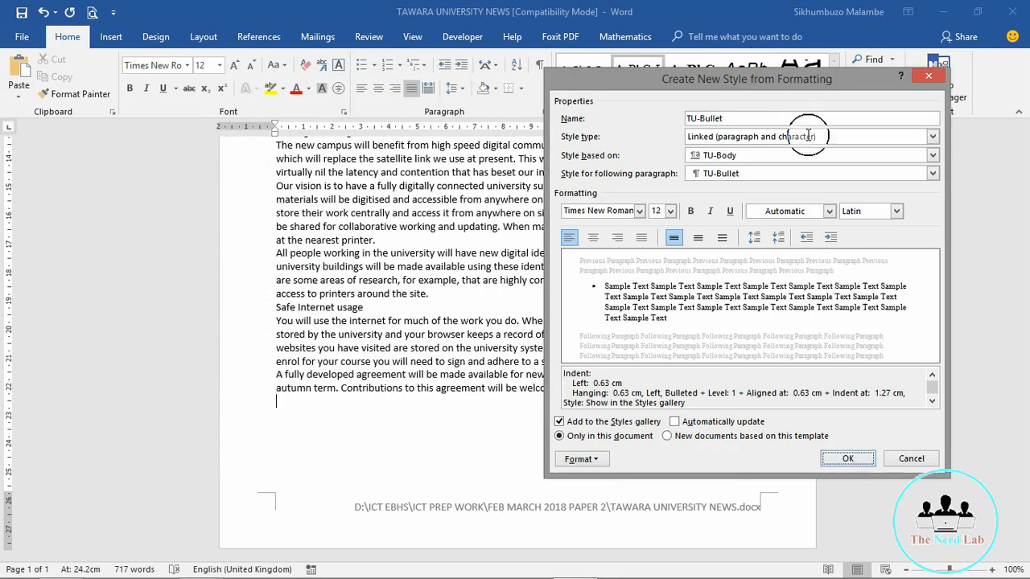
Step: Base TU-Bullet on no style with single line spacing and 0 pt after, then save it
click(829, 154)
click(734, 170)
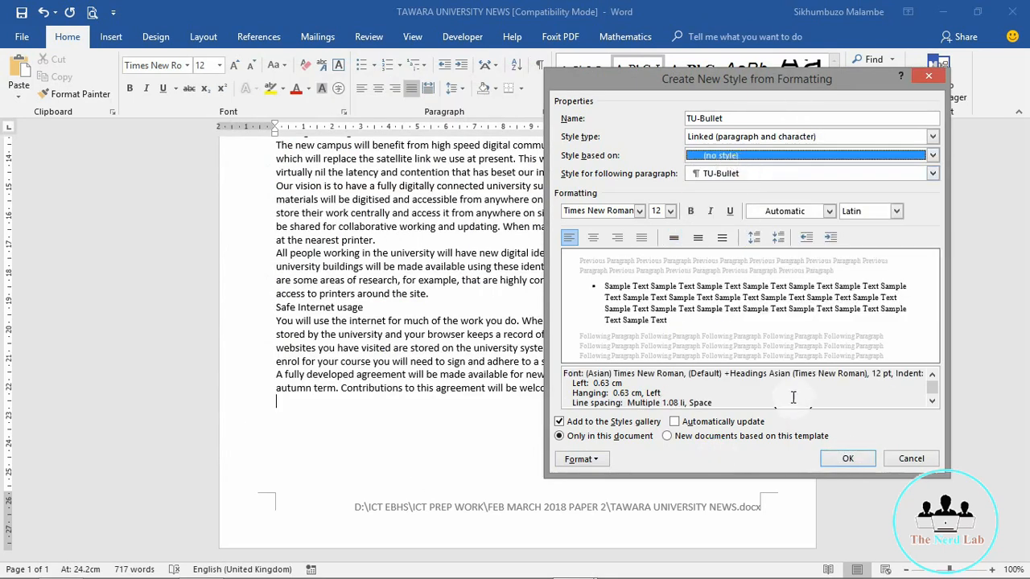
click(839, 463)
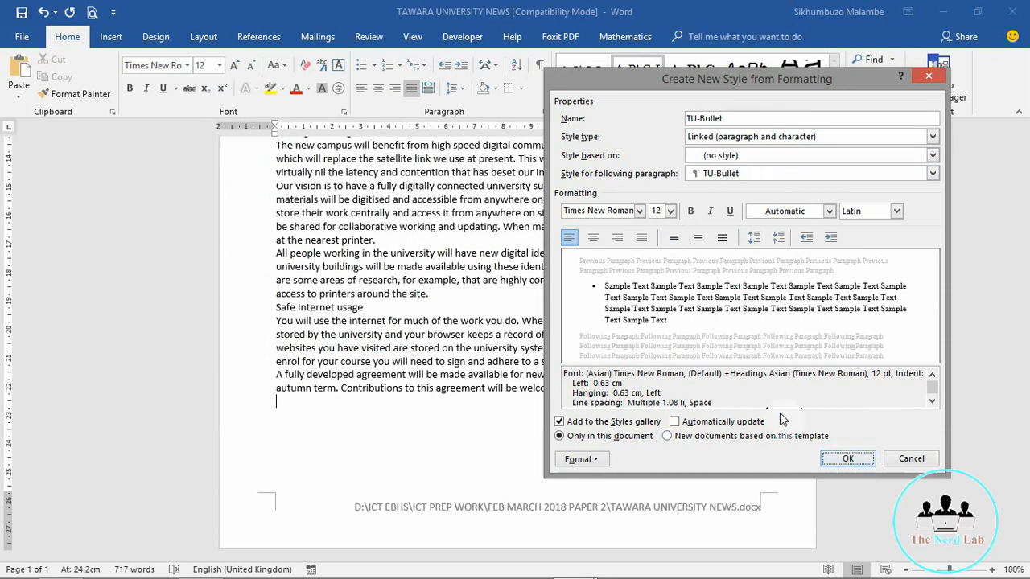
click(581, 458)
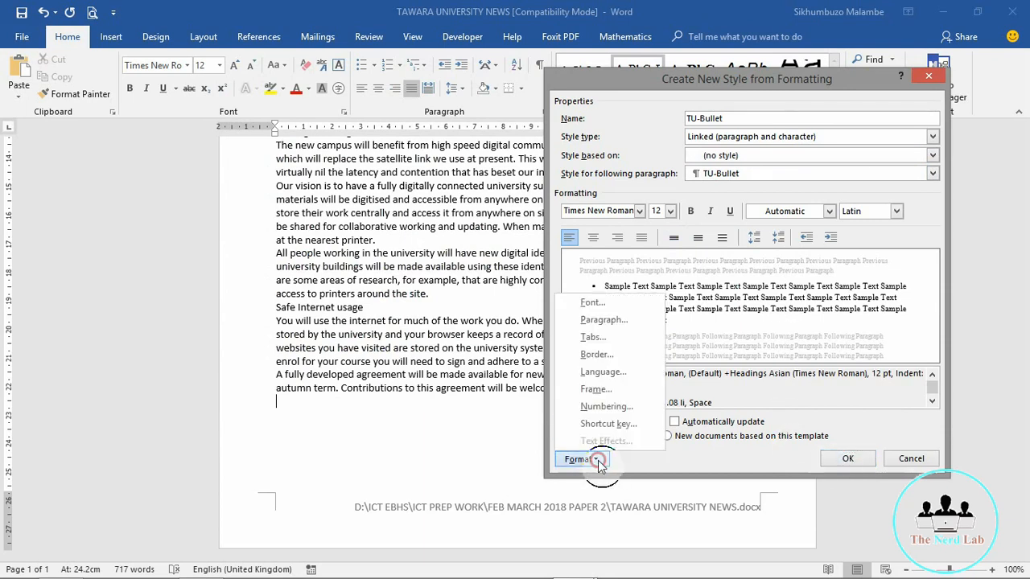
click(596, 321)
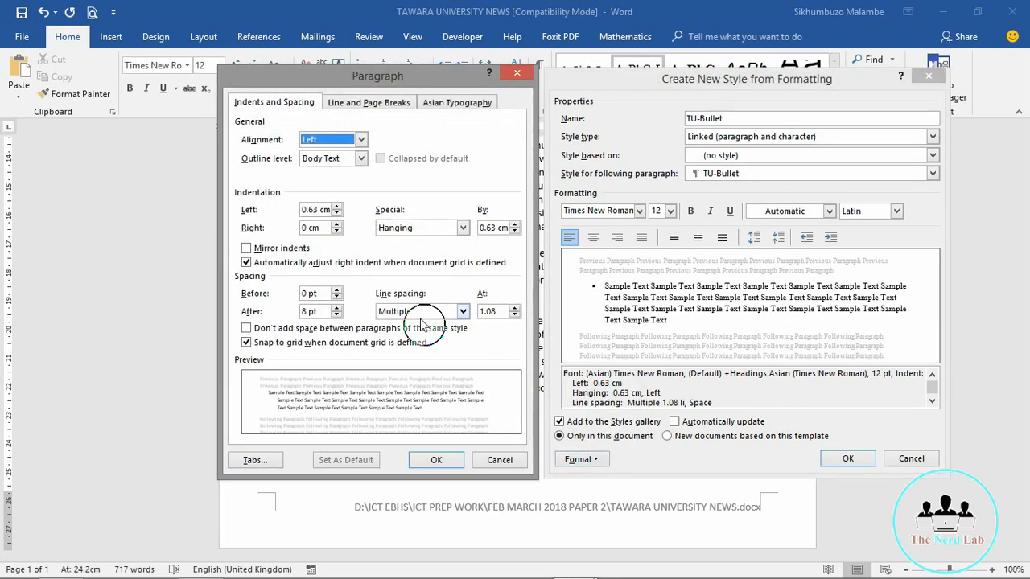
click(463, 312)
click(391, 325)
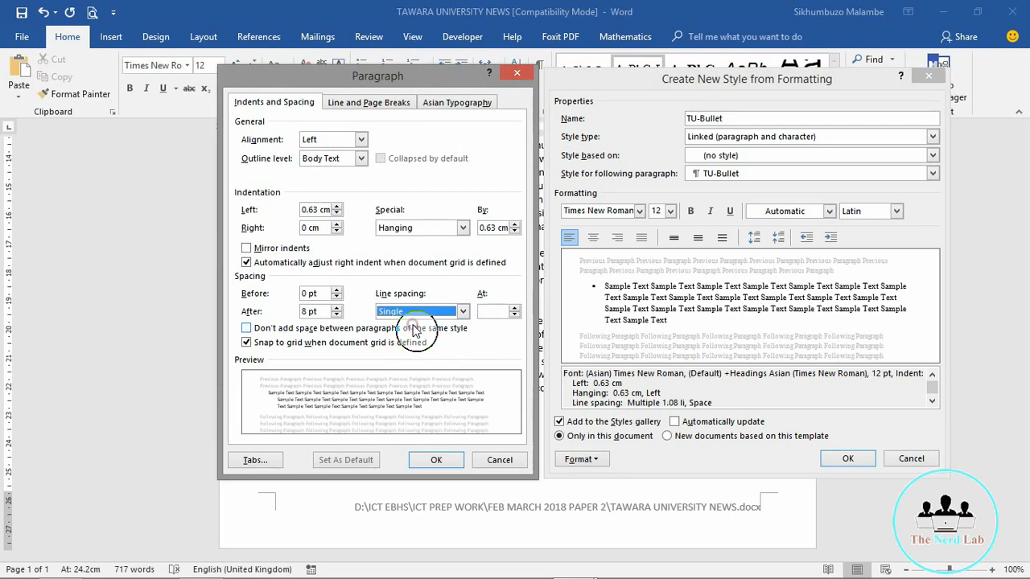
drag(308, 312, 282, 314)
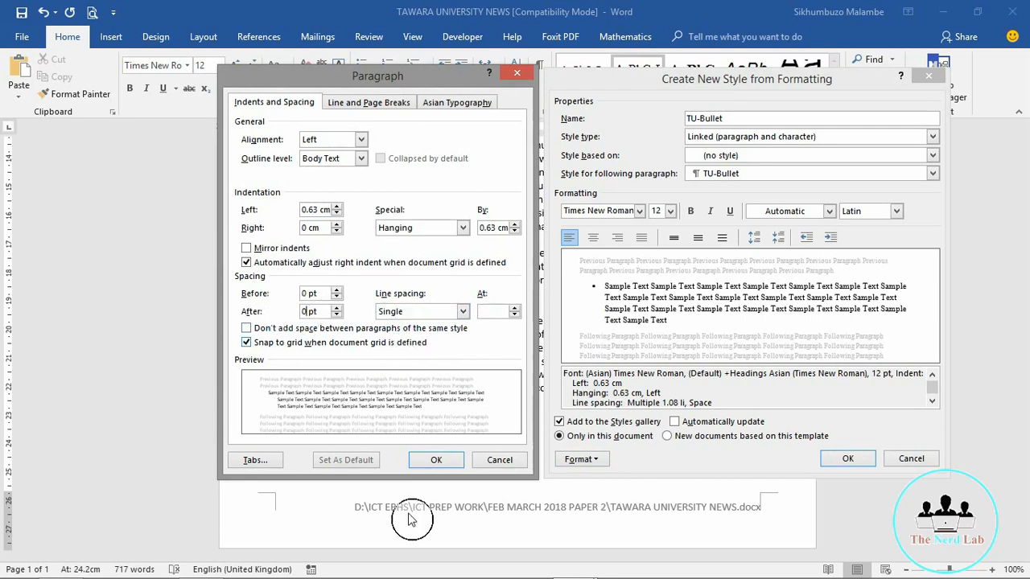
click(436, 459)
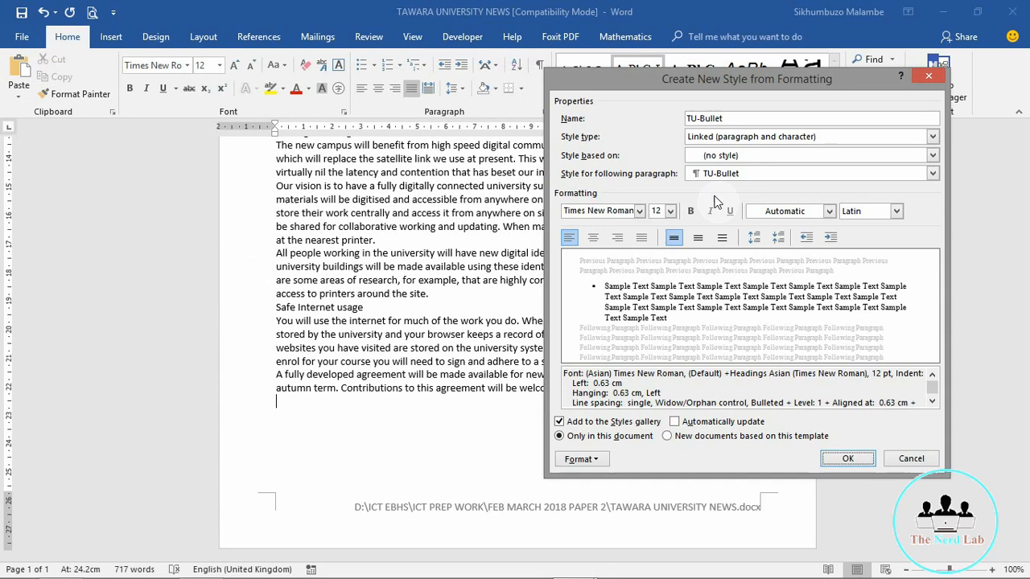
click(847, 459)
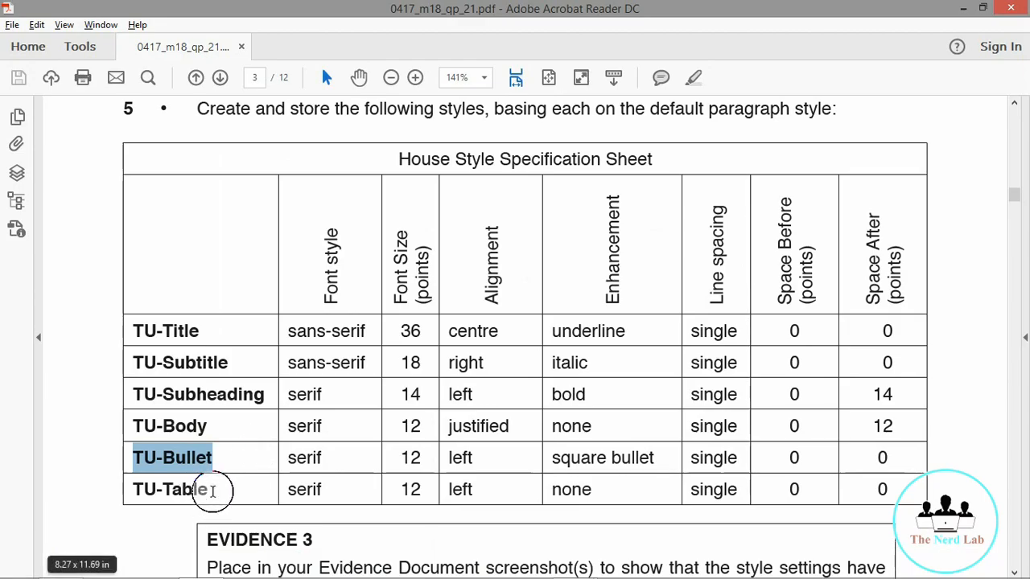
Step: Mark the TU-Table row (serif, 12, left, single spacing) and return to Word's full styles list
drag(213, 490, 133, 485)
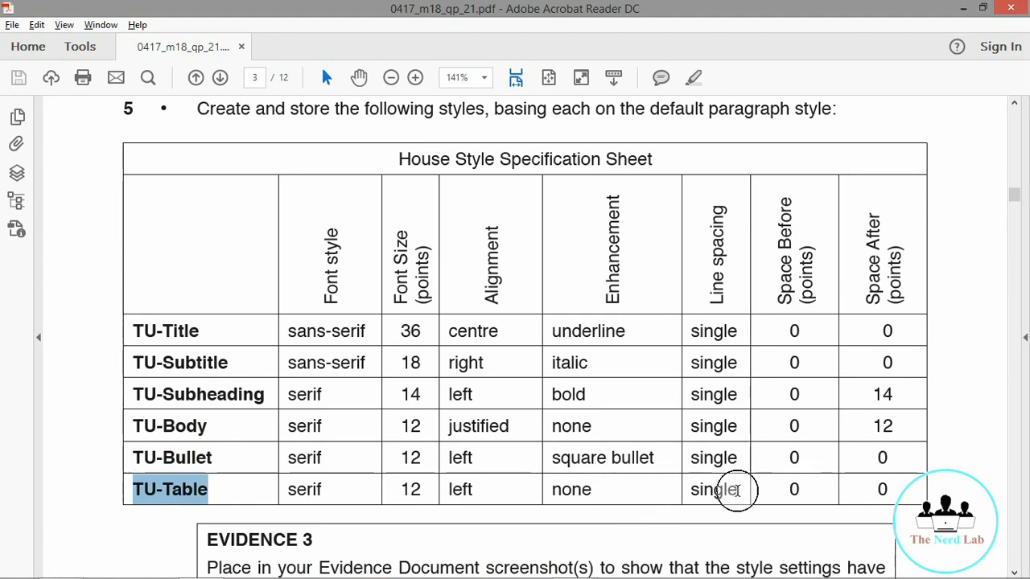
click(963, 8)
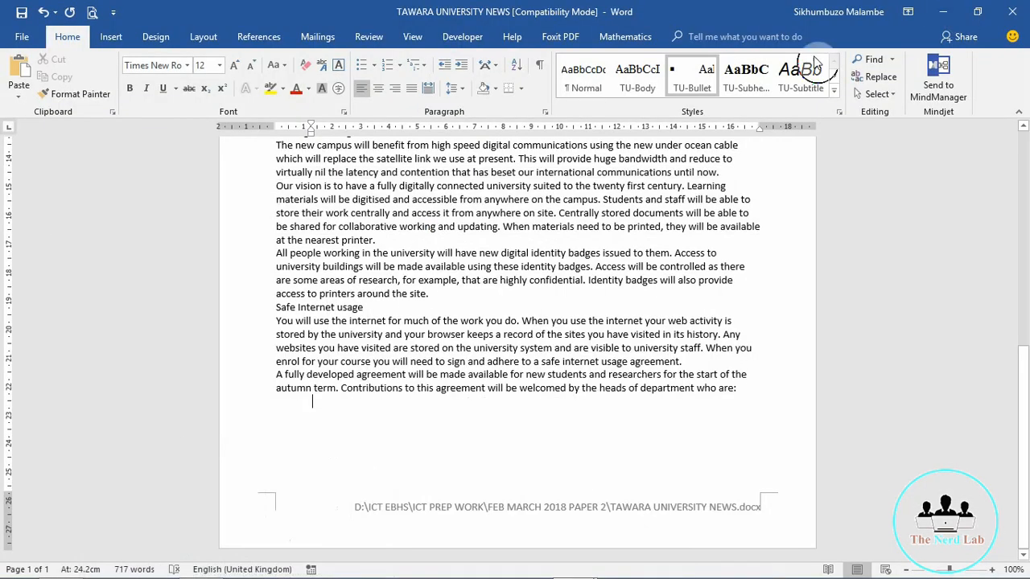
click(835, 88)
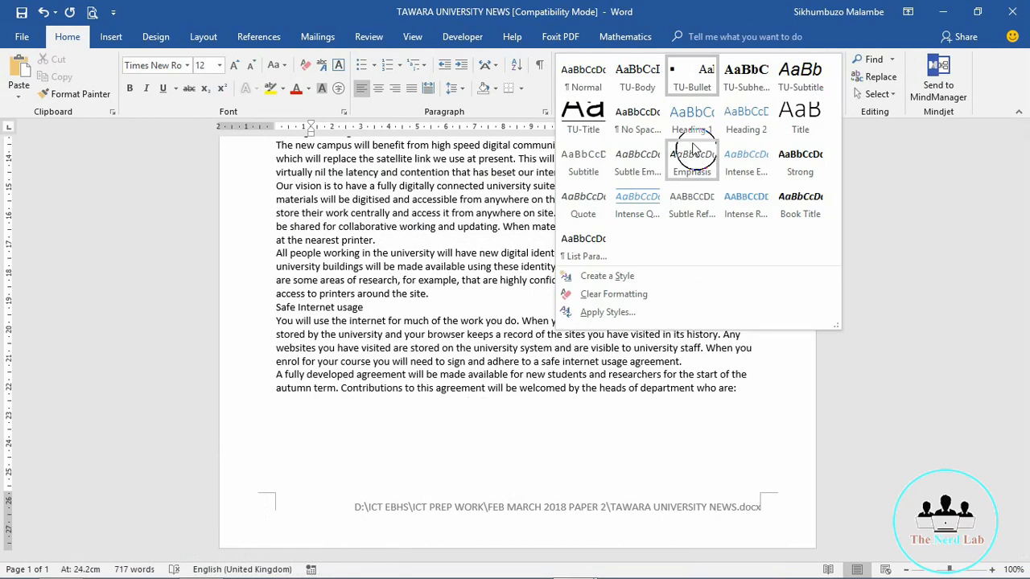
Step: Start a new TU-Table style based on no style
click(607, 276)
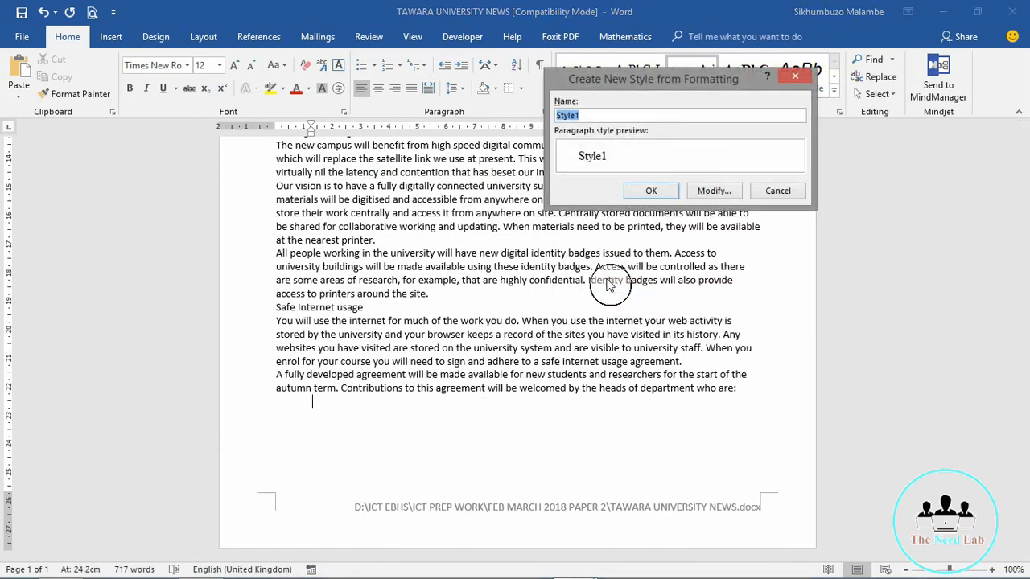
click(714, 190)
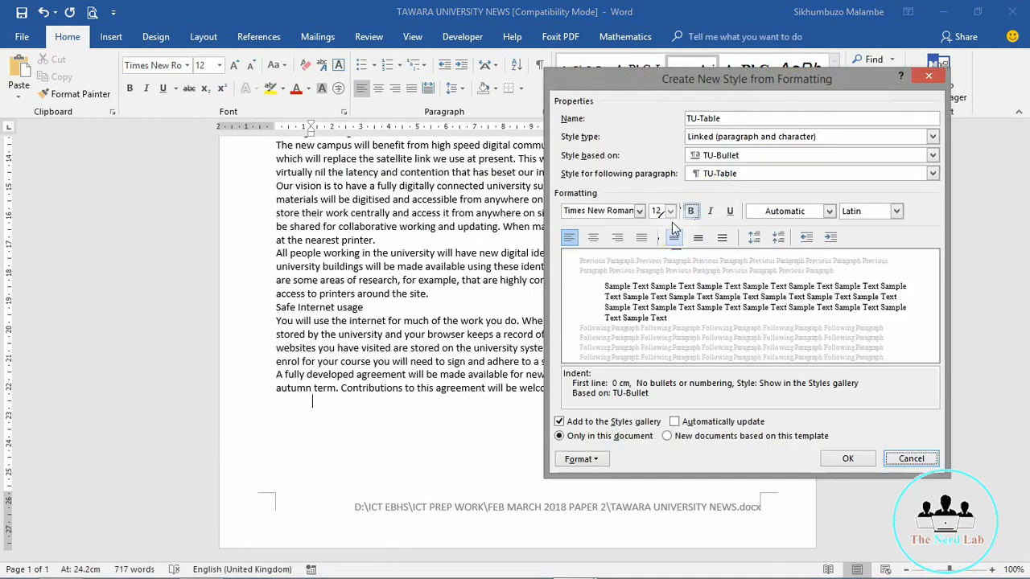
click(722, 155)
click(730, 168)
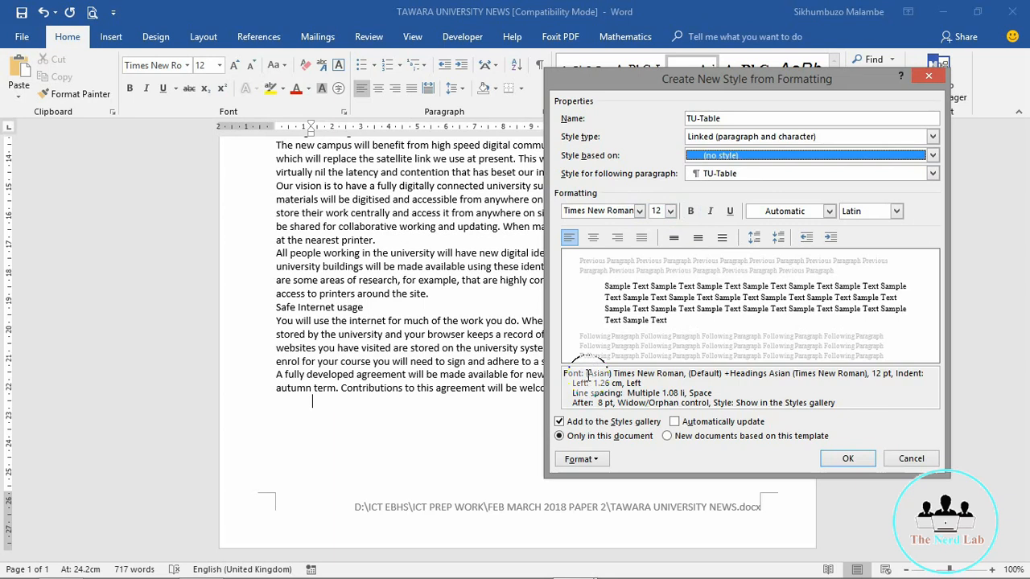
Step: Give TU-Table single line spacing, 0 pt space after, and left alignment
click(579, 459)
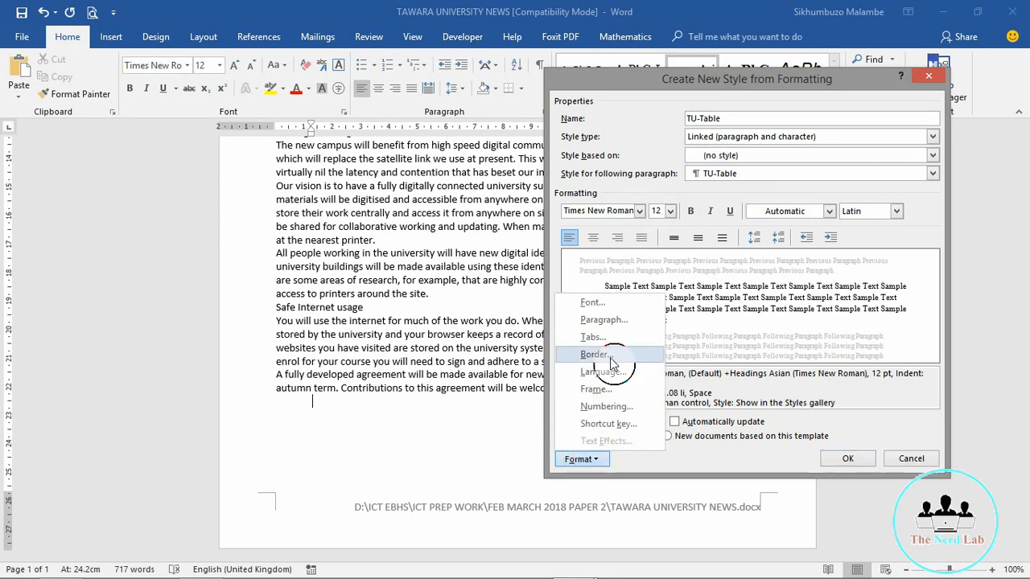
click(599, 320)
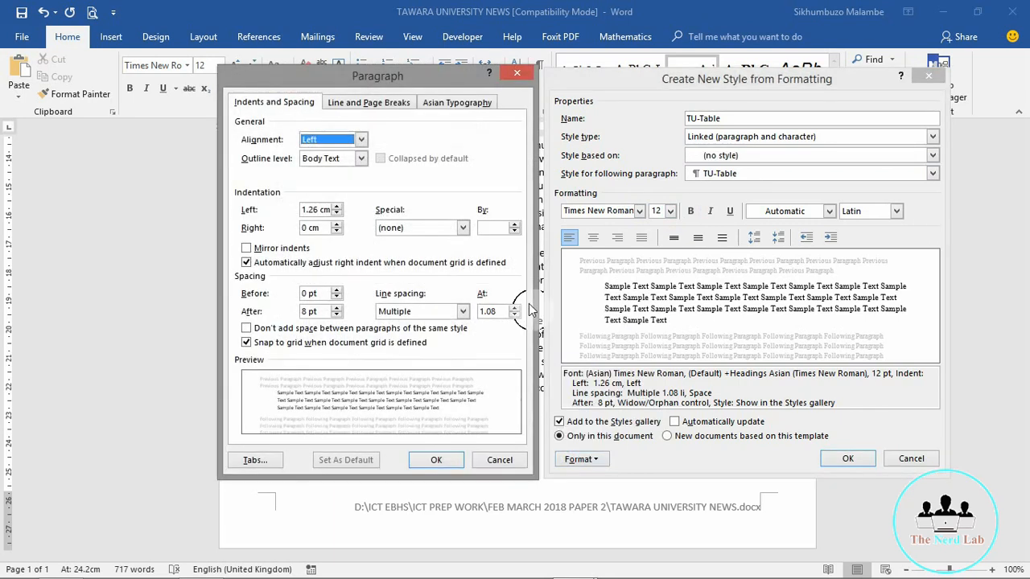
click(463, 311)
click(406, 324)
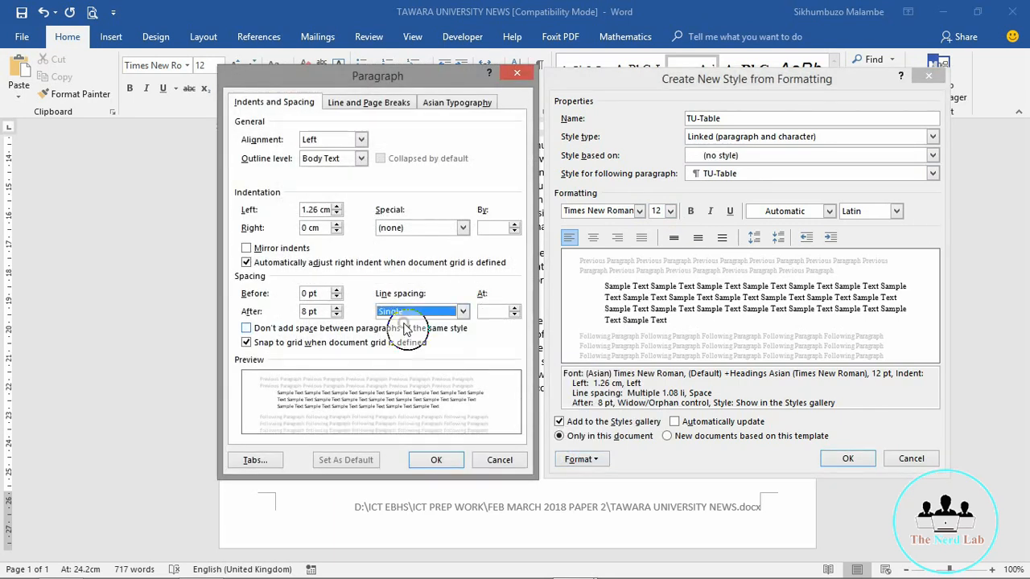
click(308, 311)
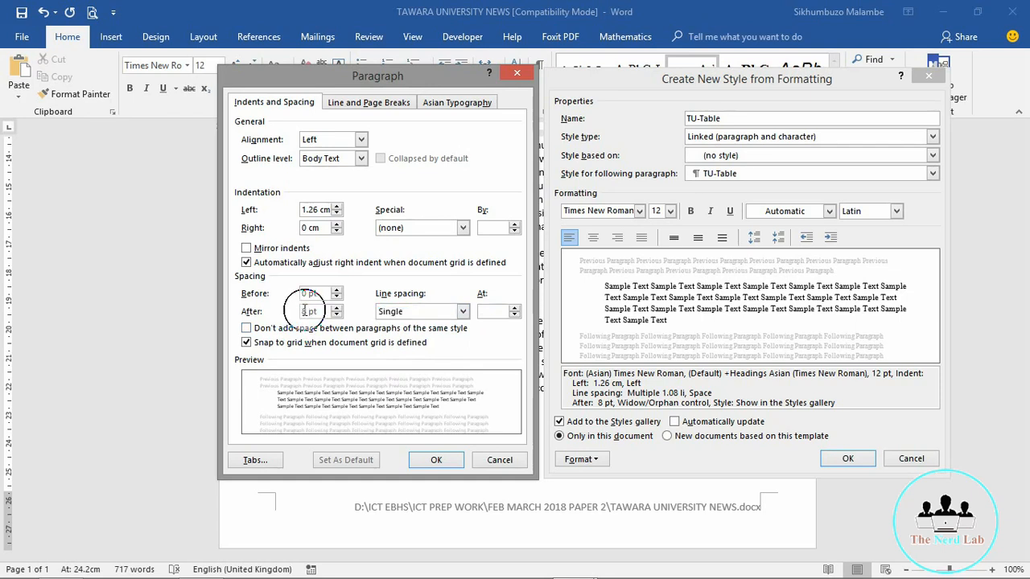
double_click(308, 311)
click(203, 565)
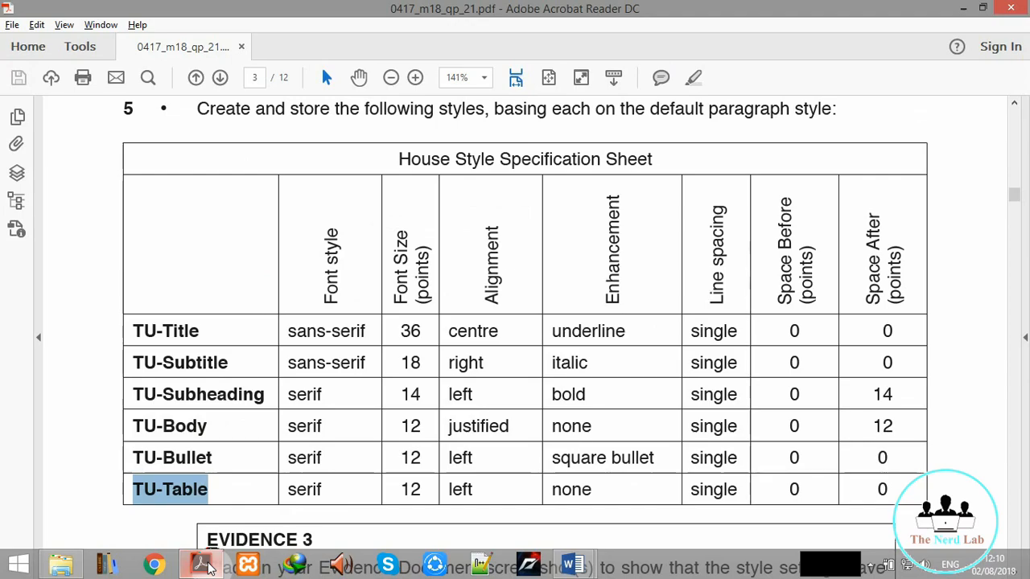
click(205, 566)
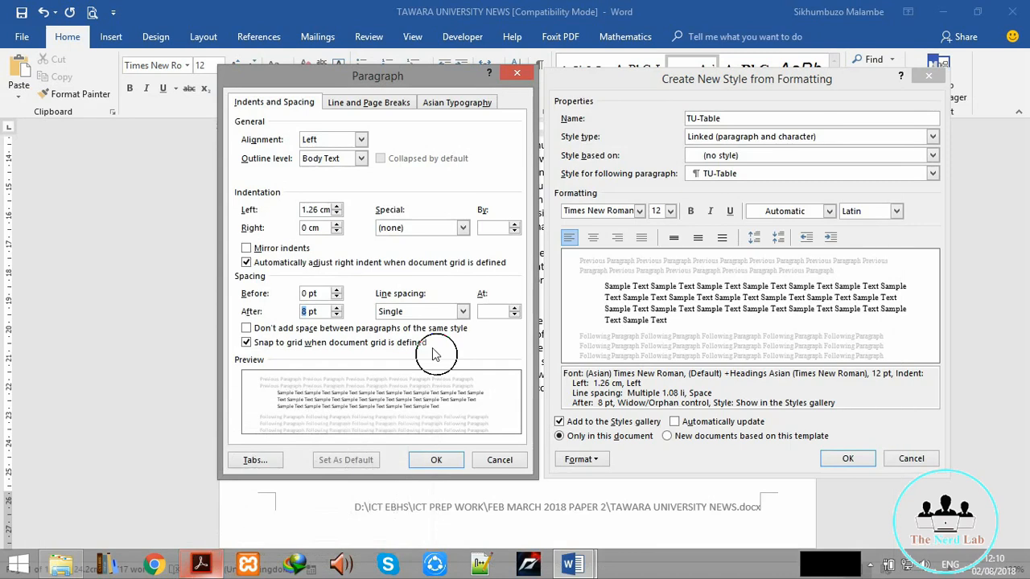
click(338, 316)
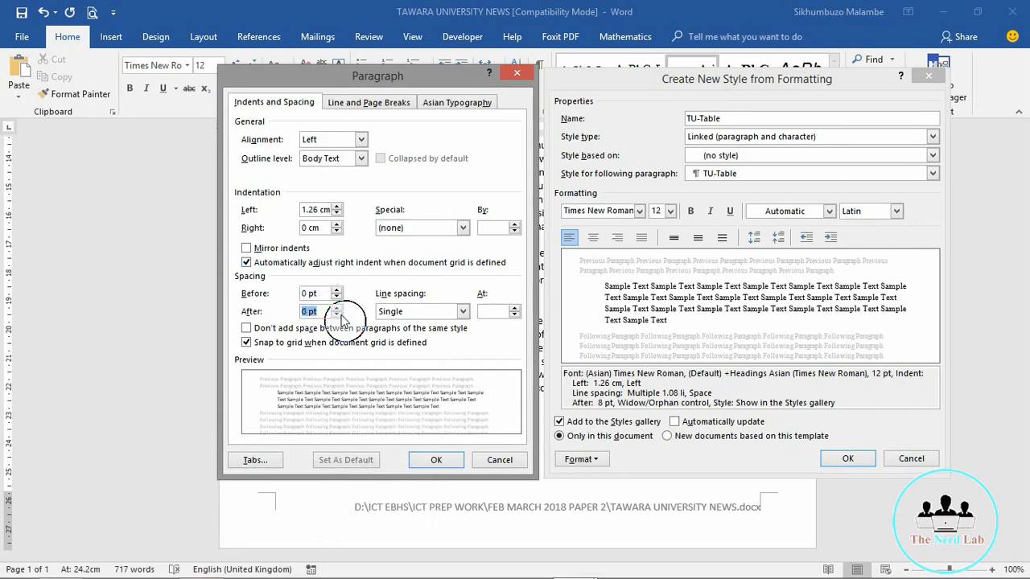
click(337, 315)
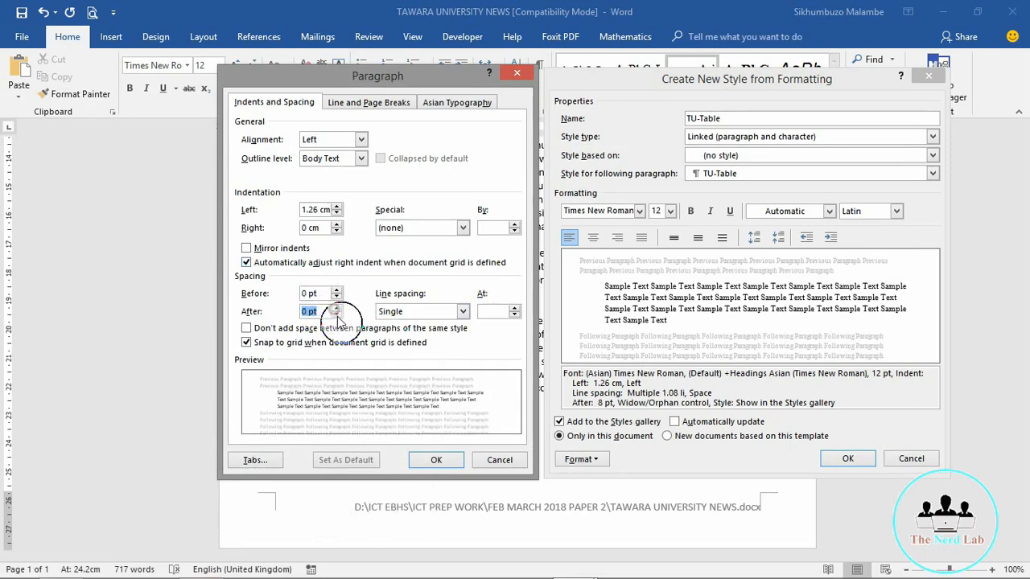
click(436, 459)
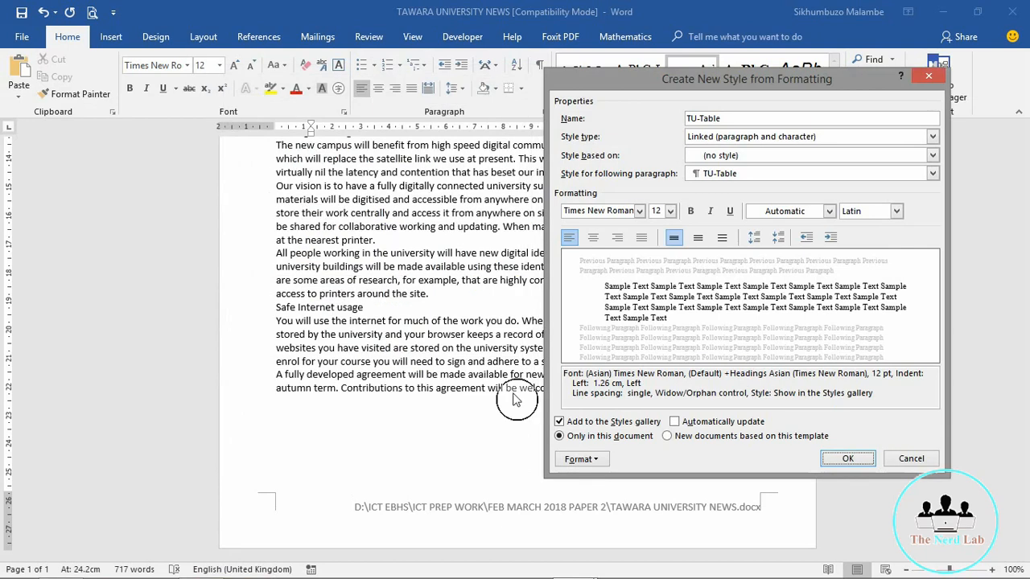
click(576, 243)
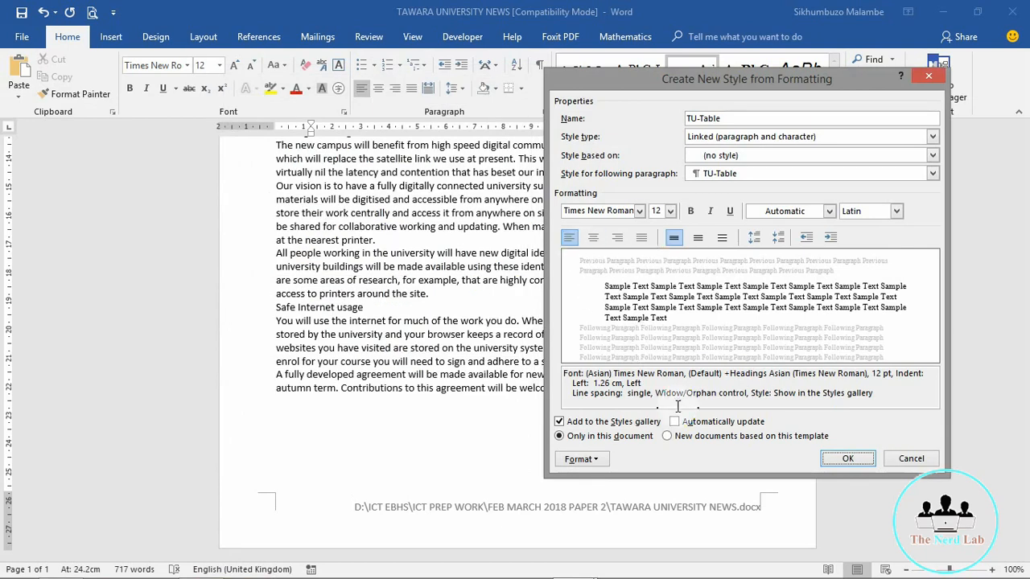
Step: Save the drafted TU-Table style into the newsletter
click(849, 460)
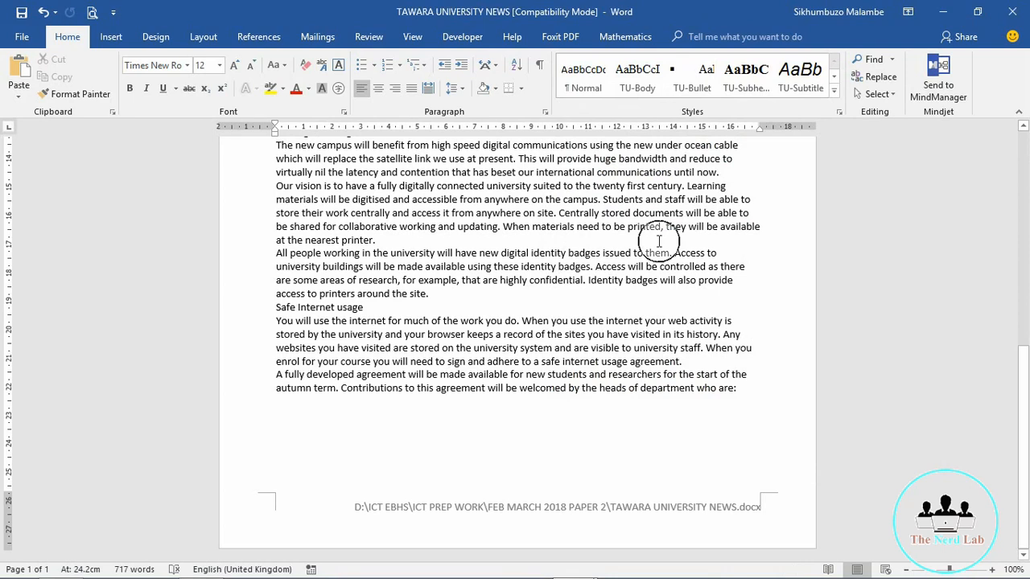
Step: Return to the house style sheet and scroll down to Evidence 3 and question 6
mouse_move(113, 567)
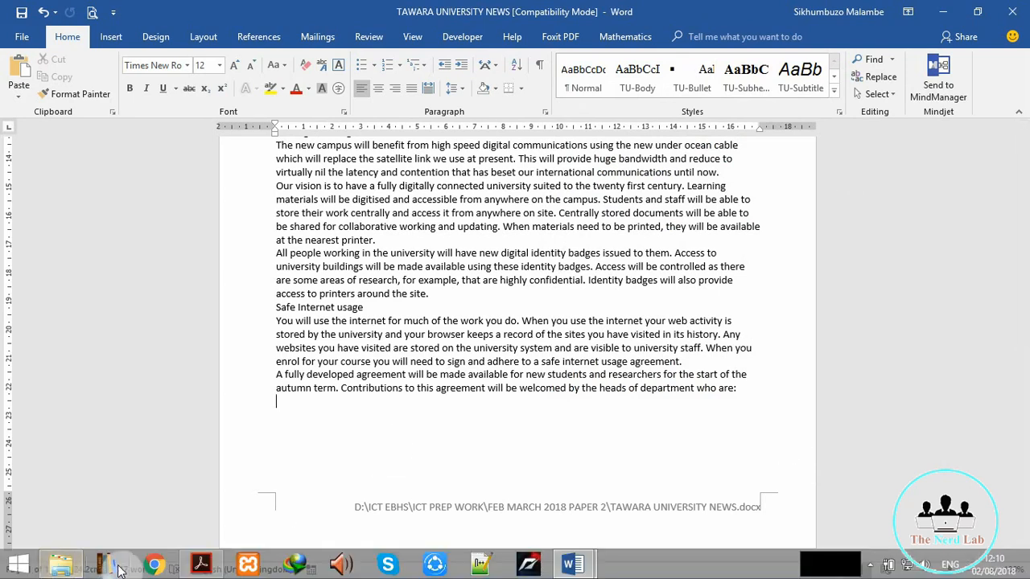
click(200, 567)
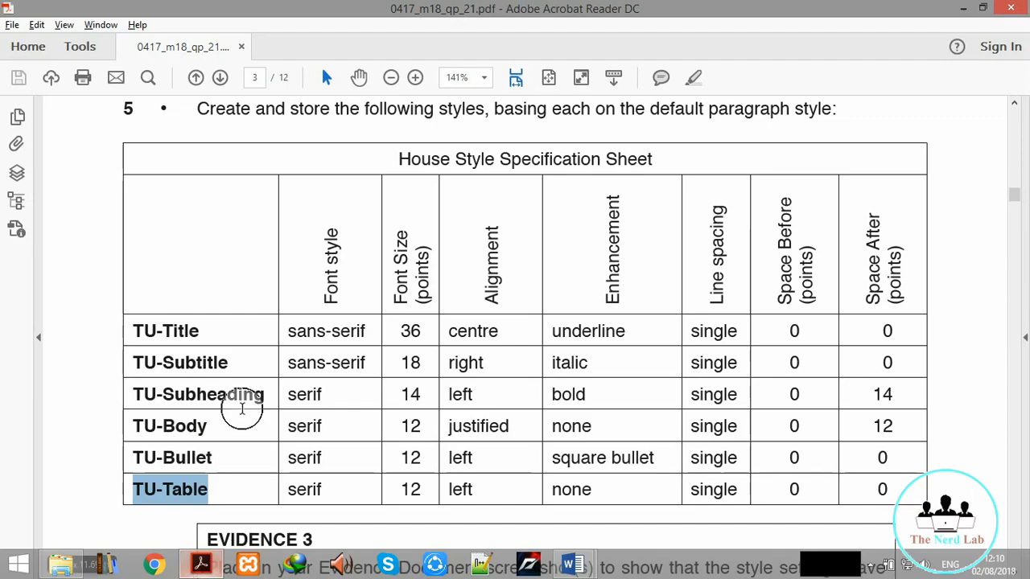
click(83, 280)
scroll(83, 279, down, 5)
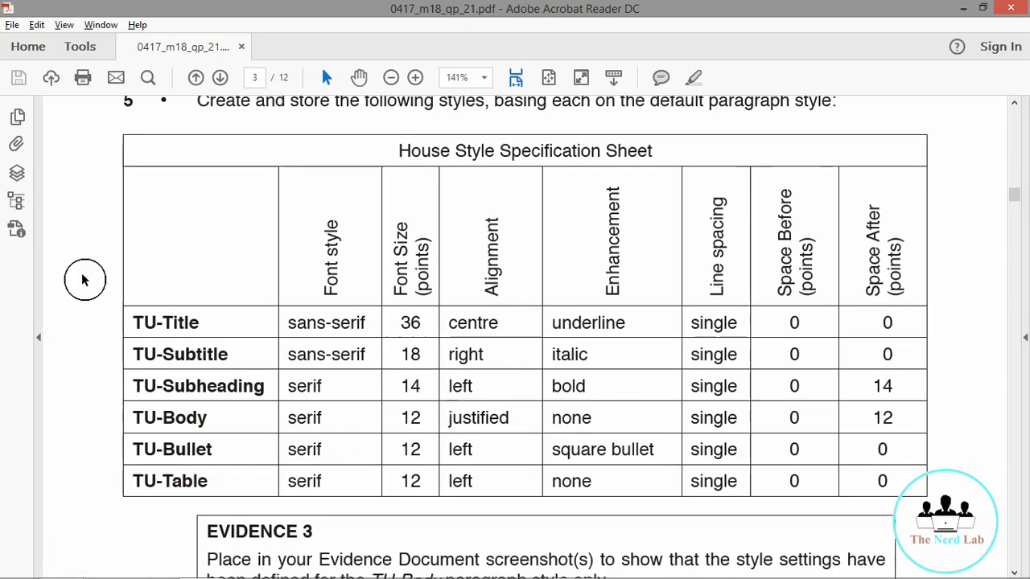
scroll(83, 279, down, 2)
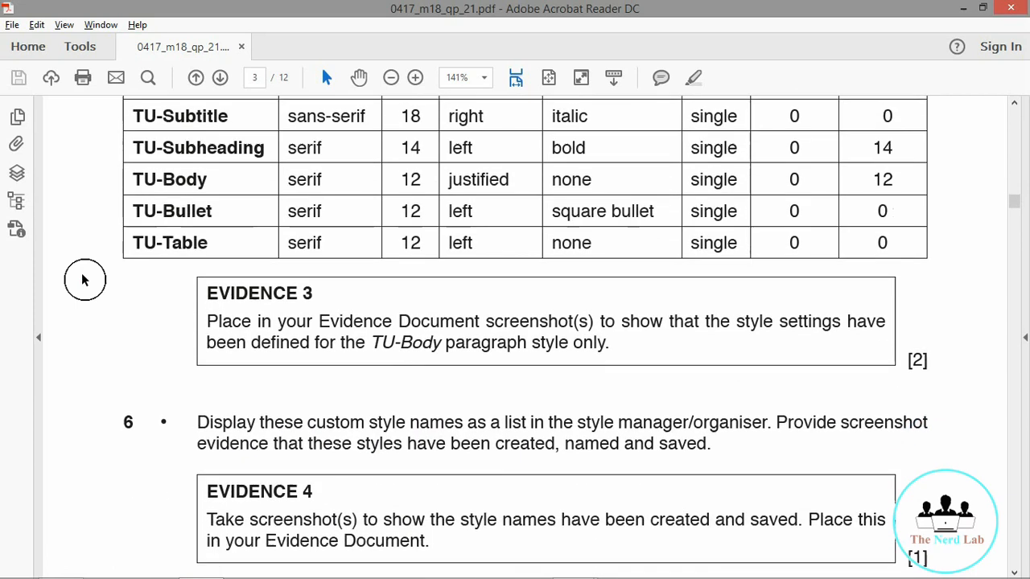
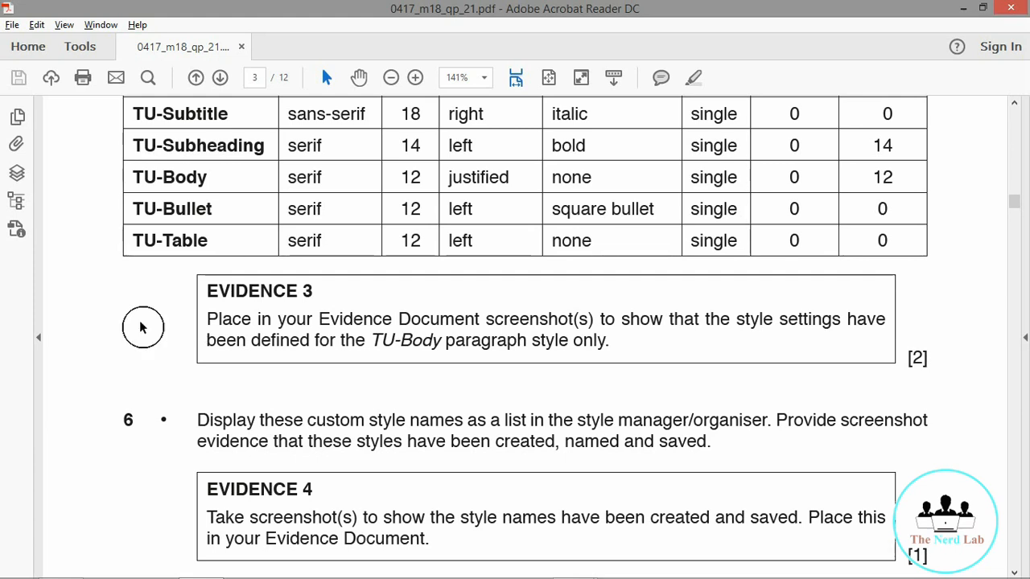
Step: Return from the exam paper to the TAWARA UNIVERSITY NEWS document in Word
mouse_move(463, 573)
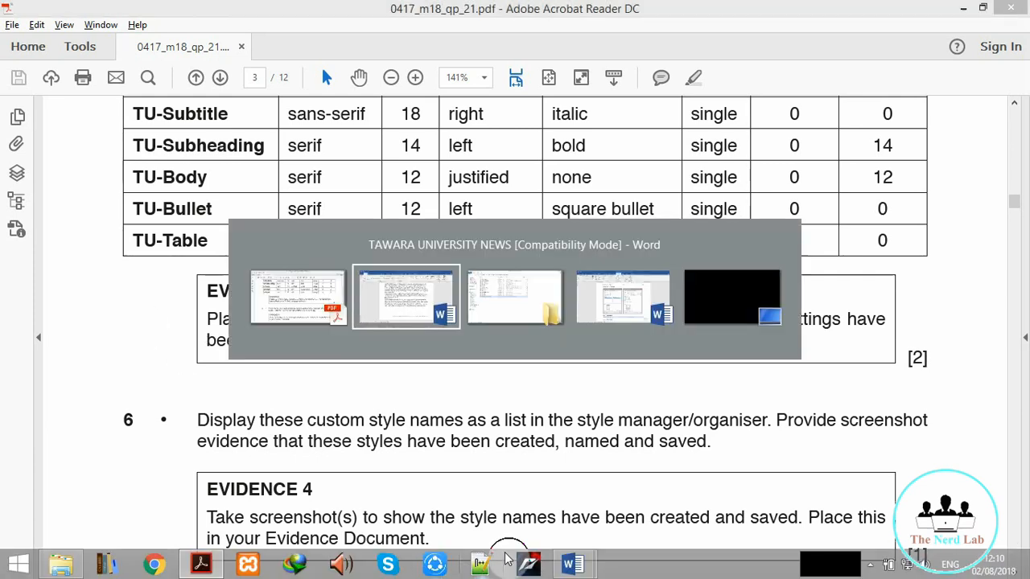
click(507, 559)
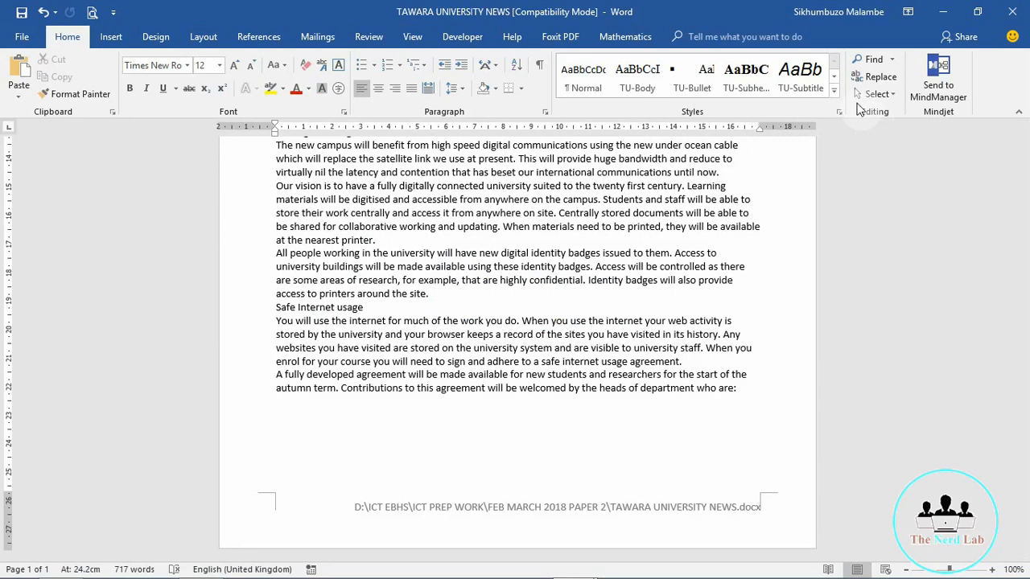
Step: Open the TU-Body style's Modify and Paragraph settings (justified, single, 12 pt after) for a screenshot
click(836, 91)
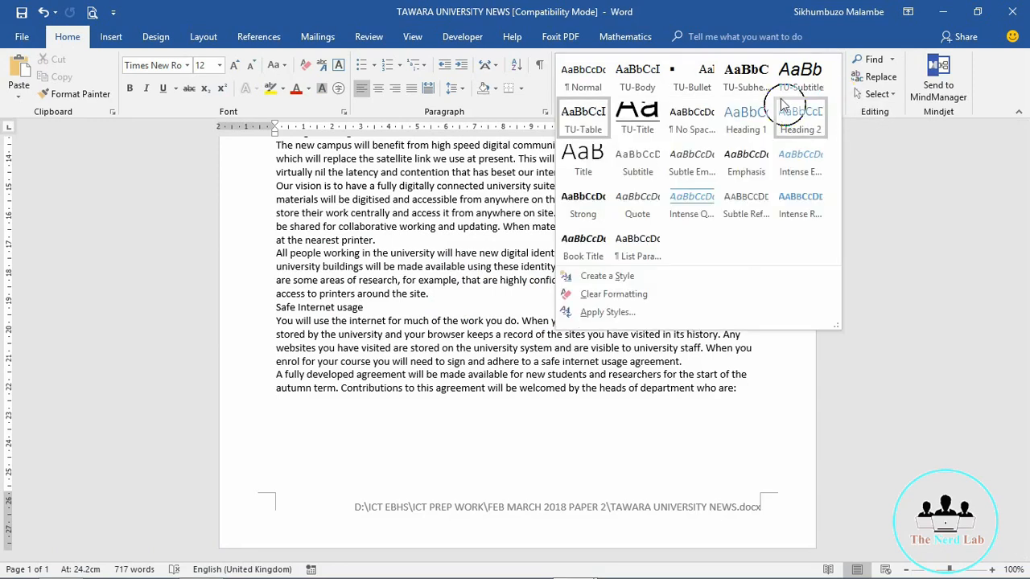
right_click(643, 74)
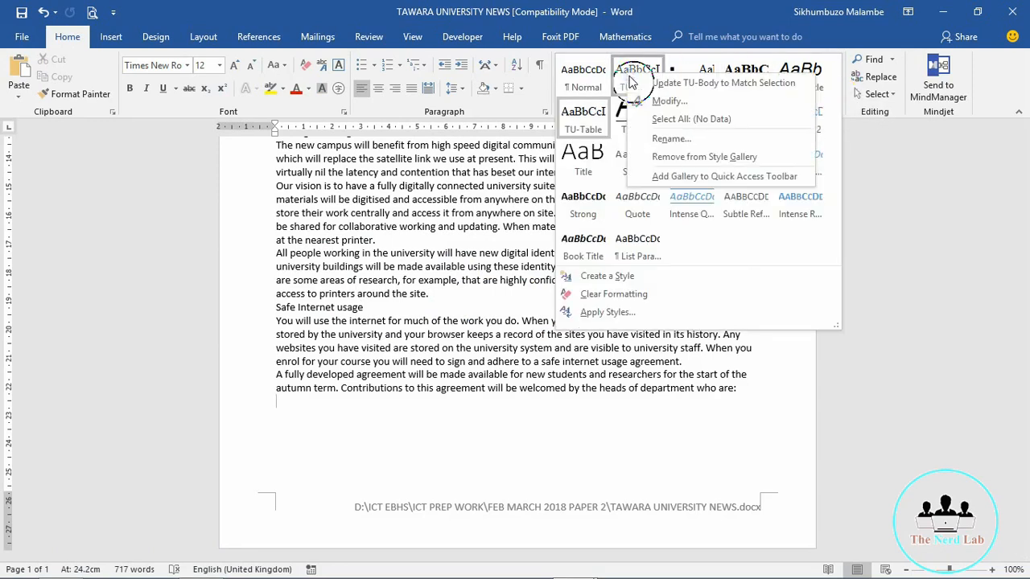
click(659, 105)
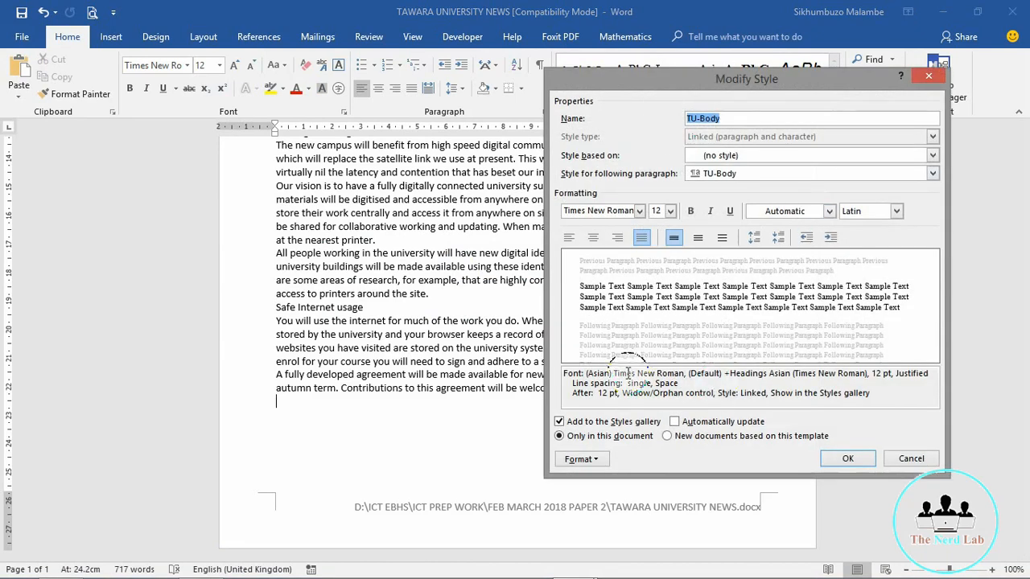
click(594, 460)
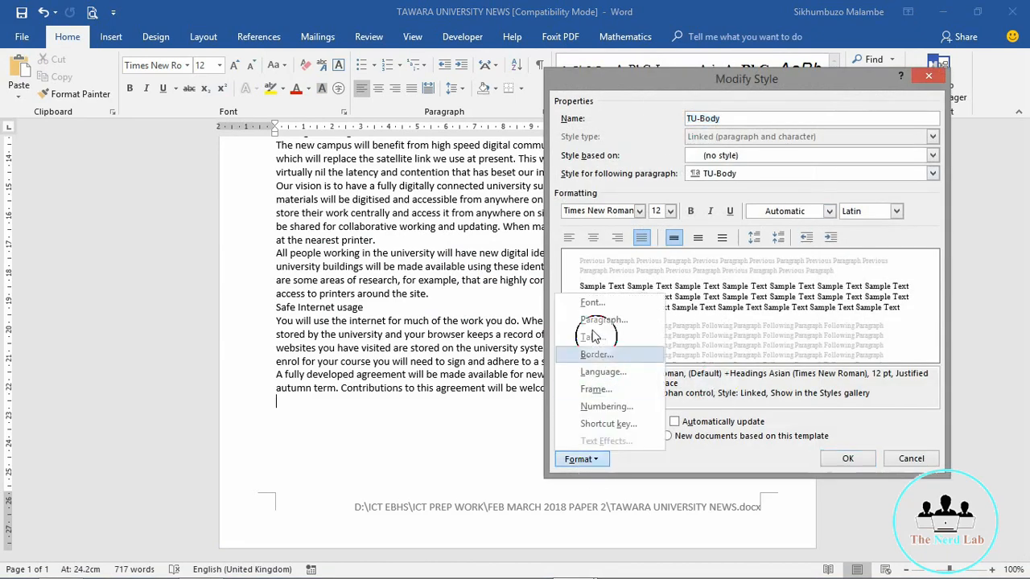
click(592, 321)
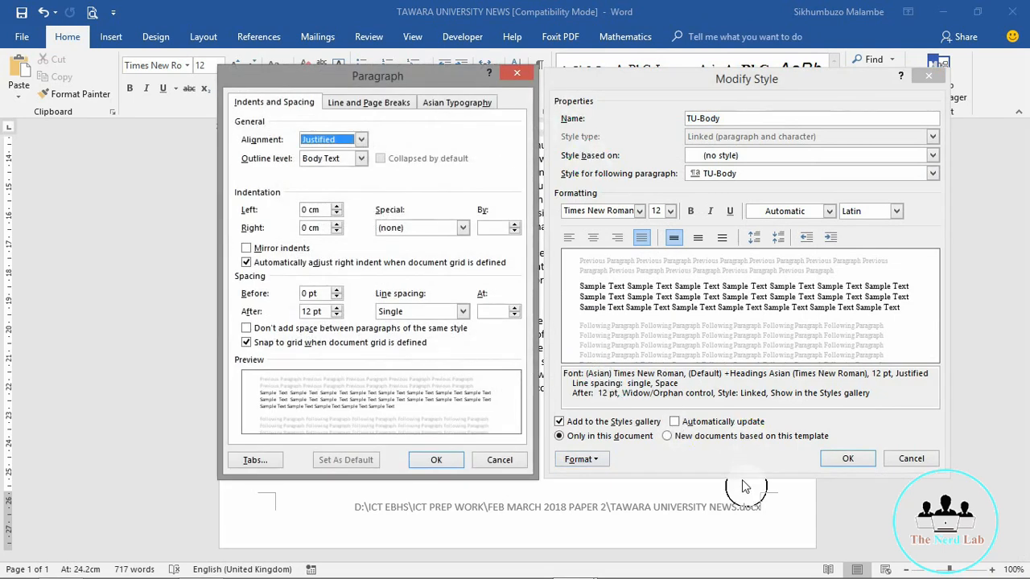
key(Print)
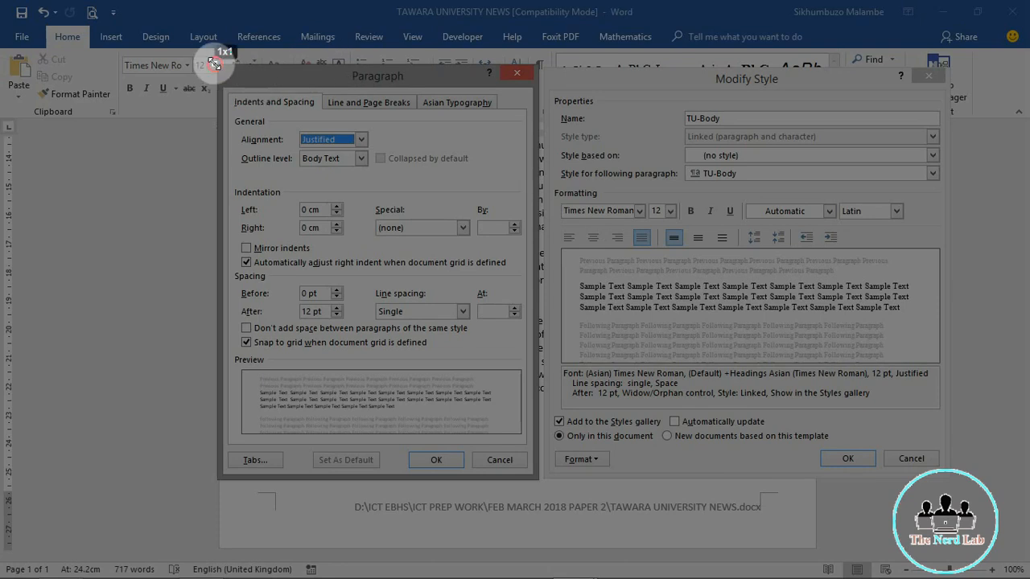
Step: Copy a screenshot of both TU-Body dialogs, cancel them, and switch to 1803EVIDENCE0007
drag(213, 64, 949, 479)
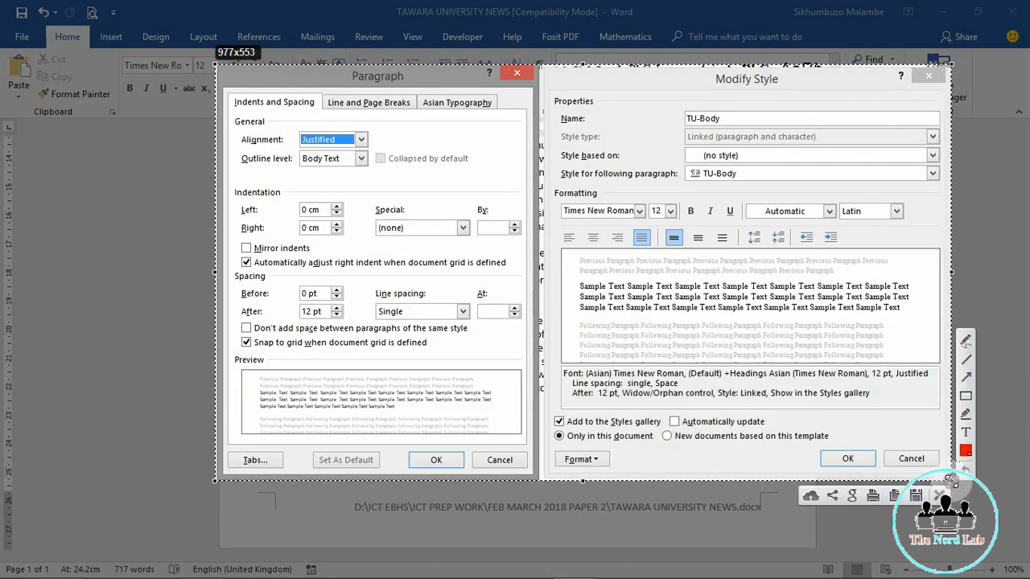
click(894, 496)
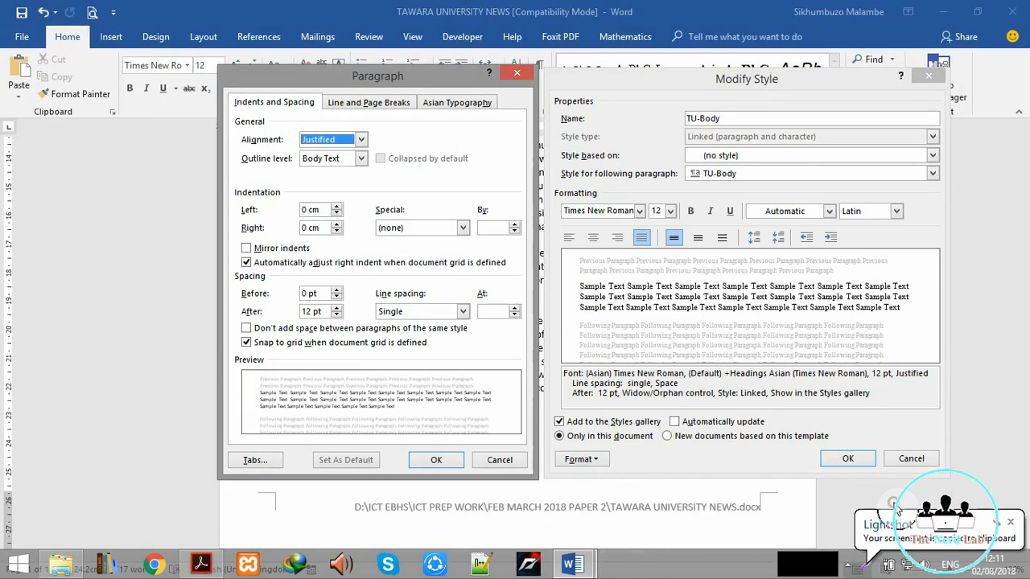
click(437, 463)
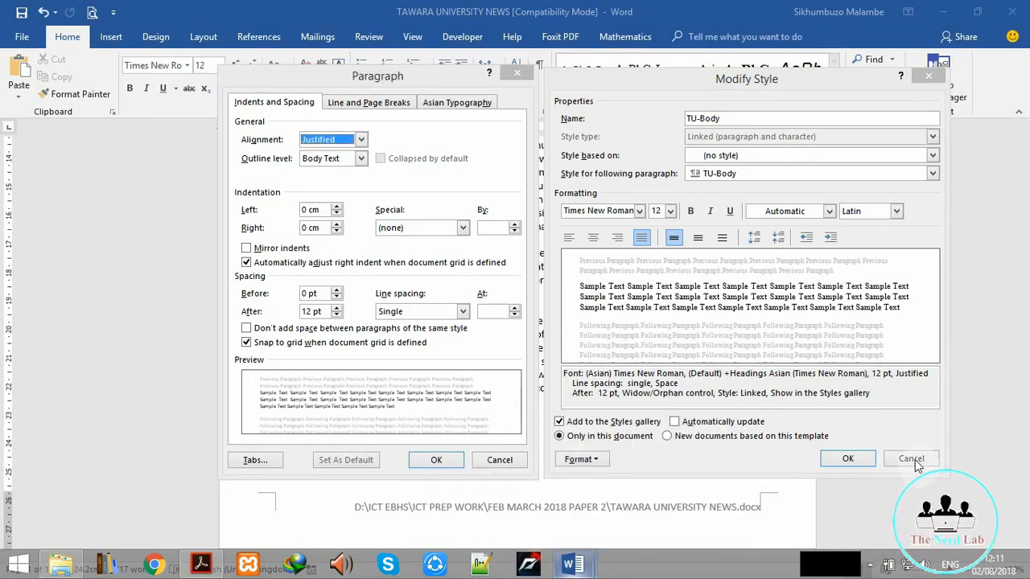
click(499, 459)
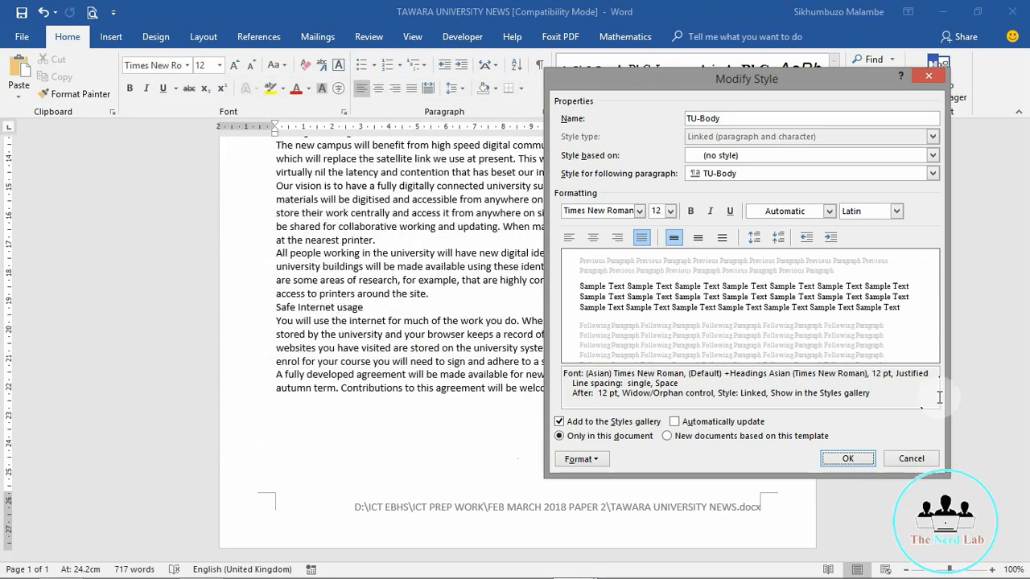
click(911, 459)
click(581, 564)
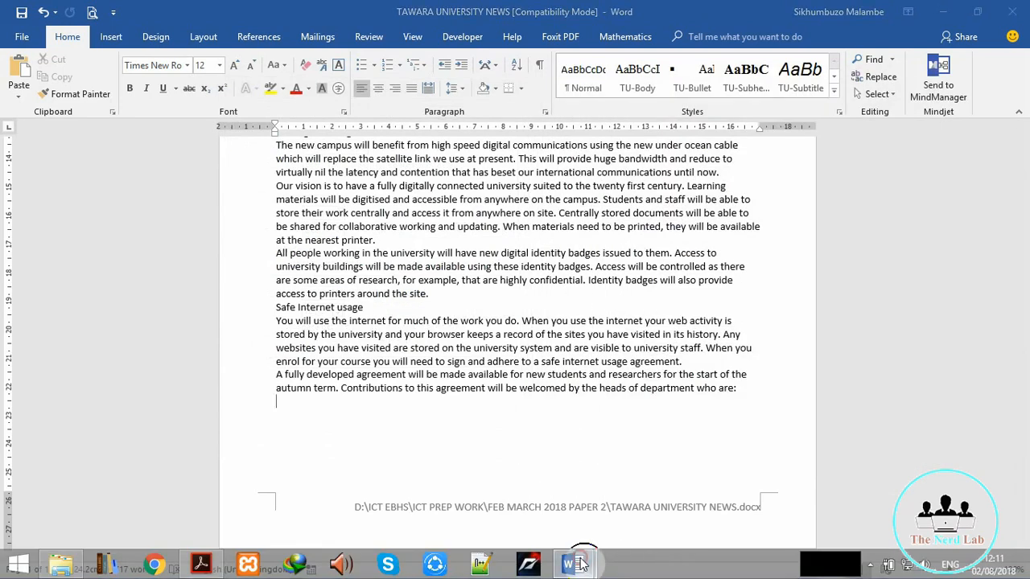
click(422, 496)
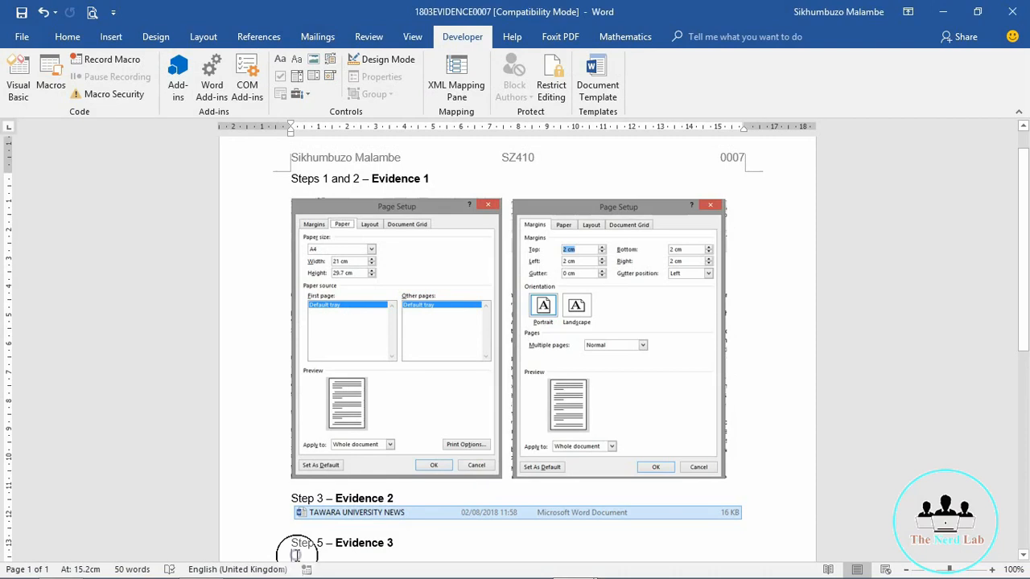
Step: Paste the TU-Body screenshot as a picture under Step 5 – Evidence 3 and shrink it slightly
right_click(296, 555)
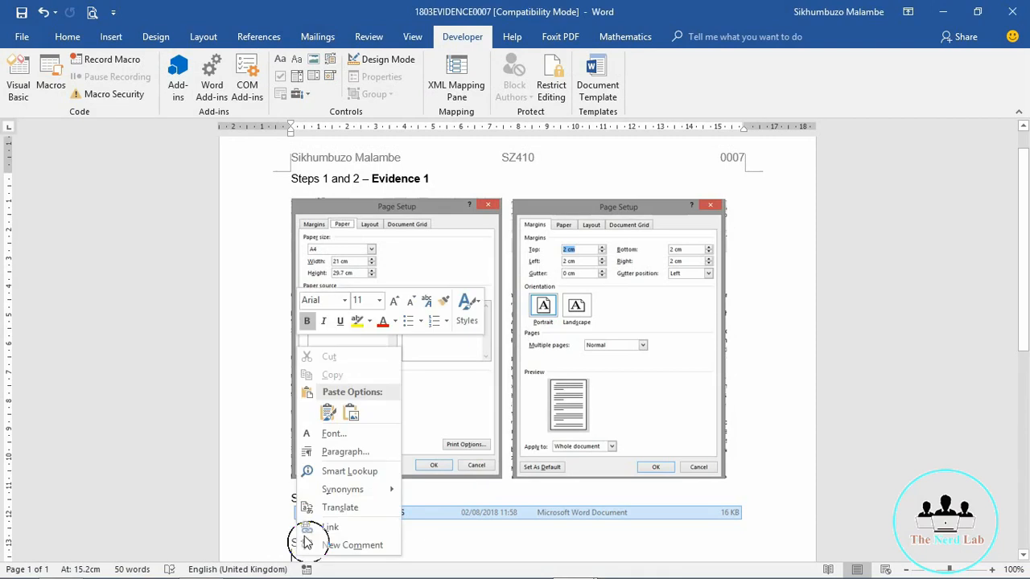
click(329, 417)
click(567, 427)
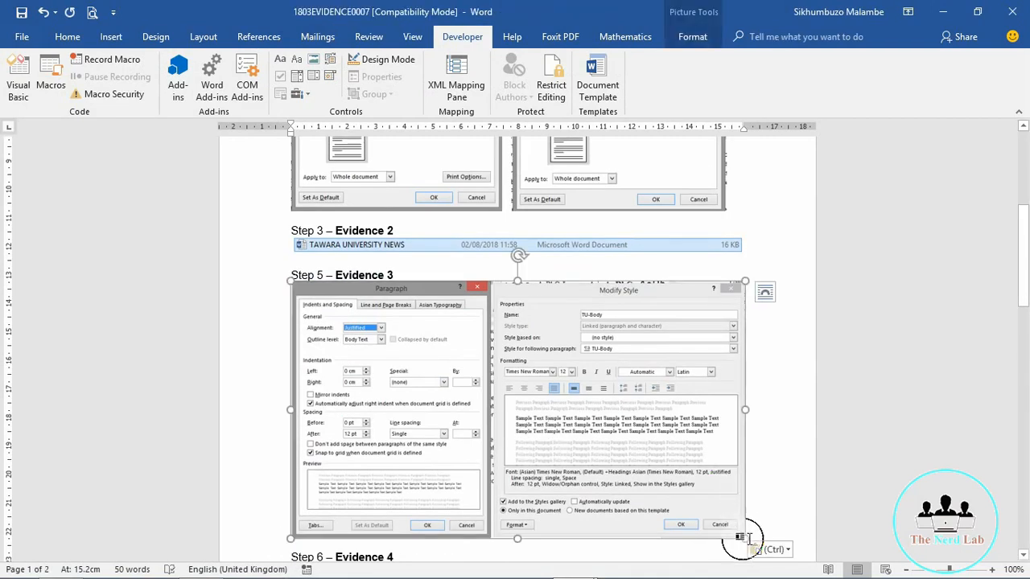
drag(745, 537, 729, 529)
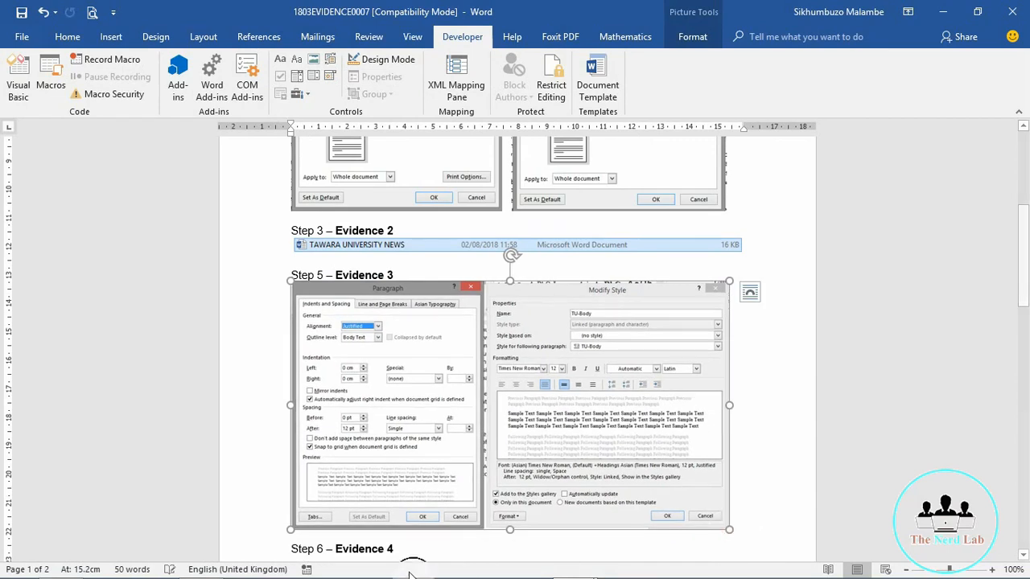
click(1023, 554)
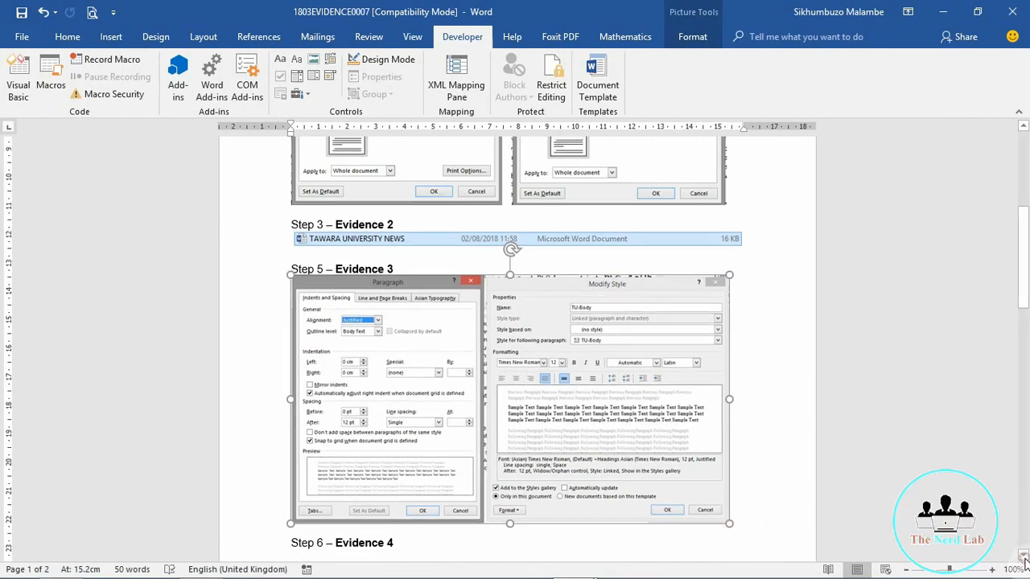
click(1024, 557)
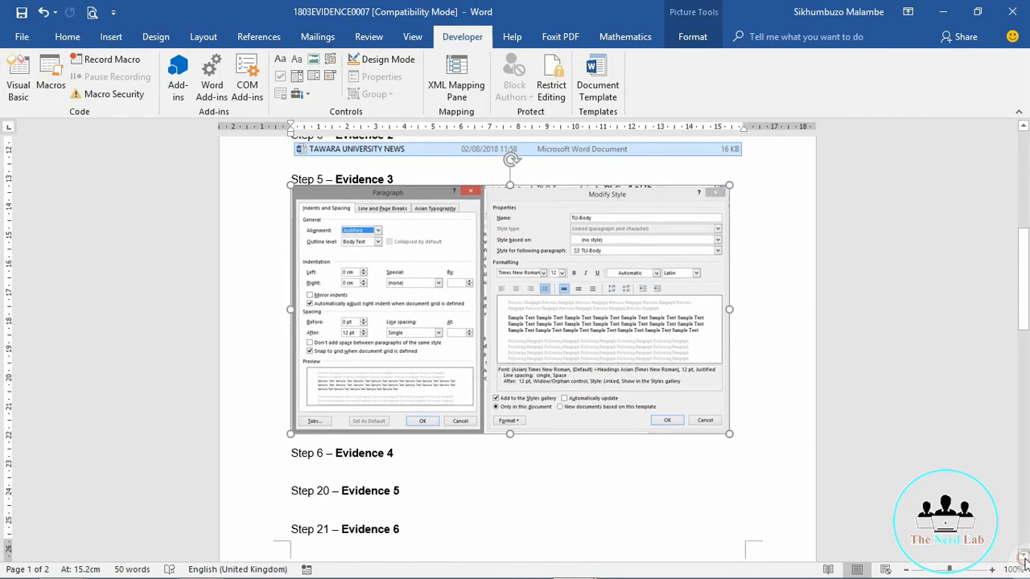
click(294, 478)
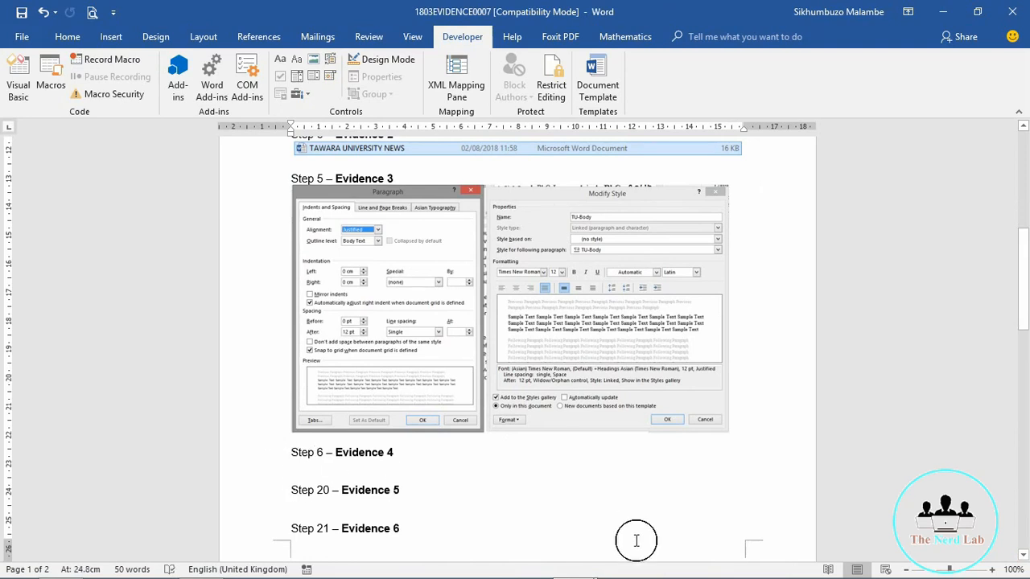
mouse_move(653, 573)
key(alt+Tab)
key(alt+Tab)
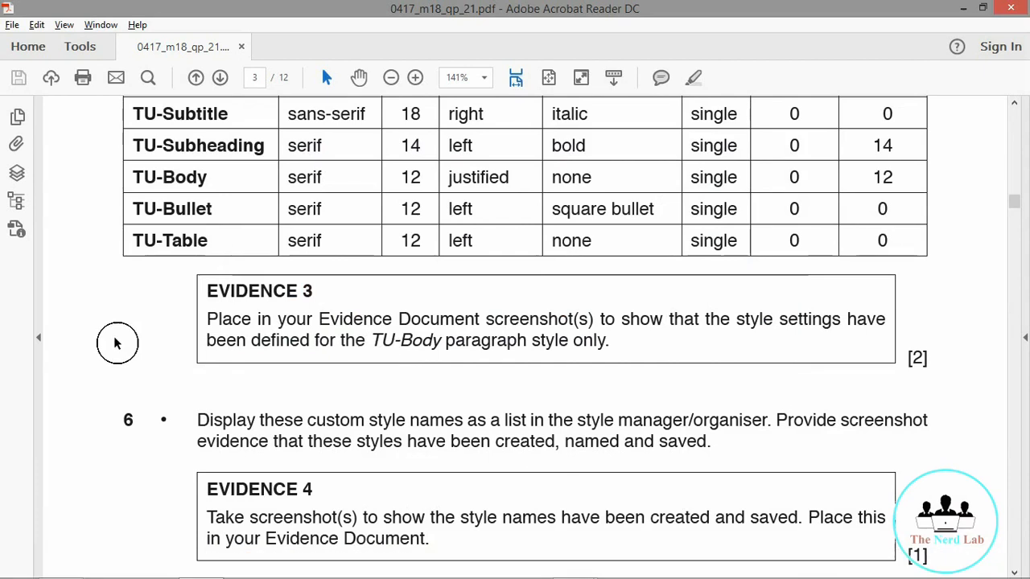
Step: Scroll the exam paper down to question 7, then go back to the TAWARA UNIVERSITY NEWS document
scroll(113, 325, down, 1)
scroll(113, 325, down, 3)
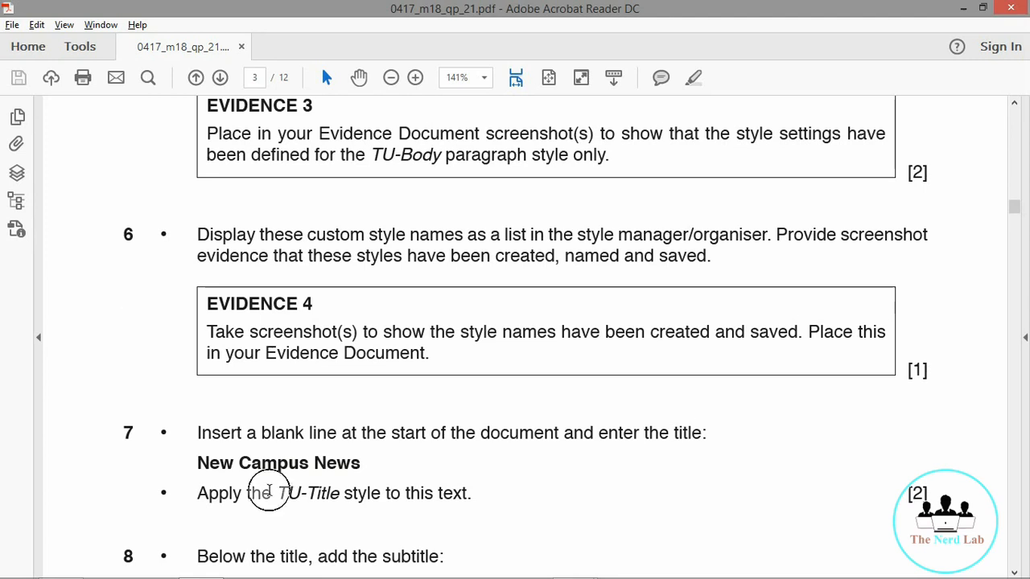
mouse_move(563, 570)
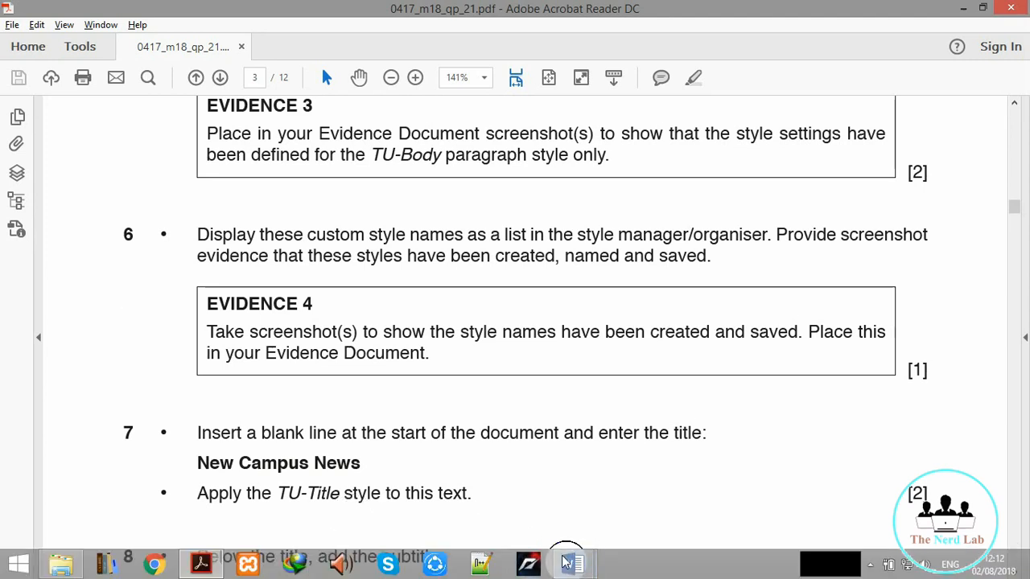
click(626, 504)
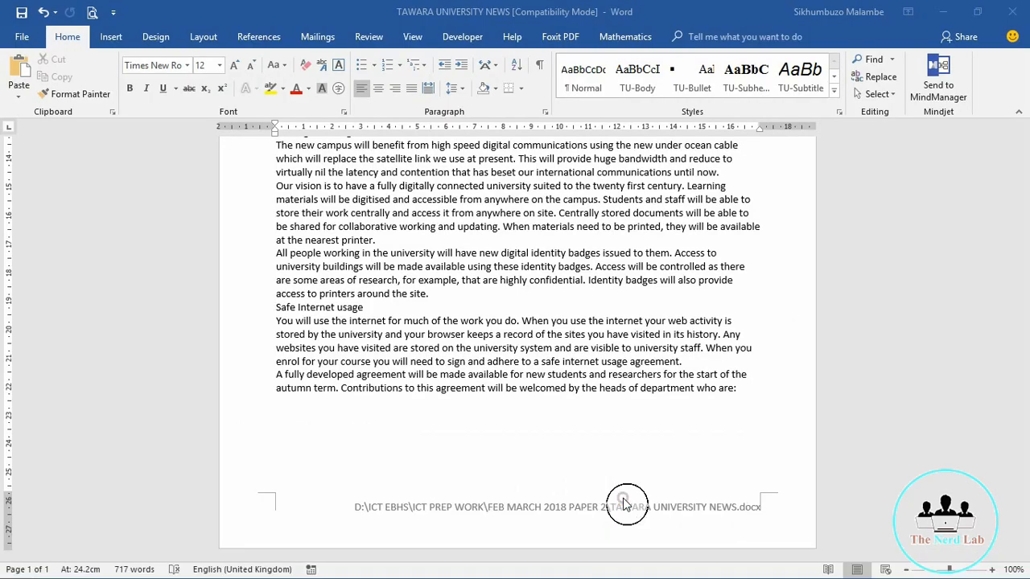
Step: Capture and copy the expanded styles list showing TU-Body, TU-Bullet, TU-Subheading, TU-Subtitle, TU-Table and TU-Title
click(835, 90)
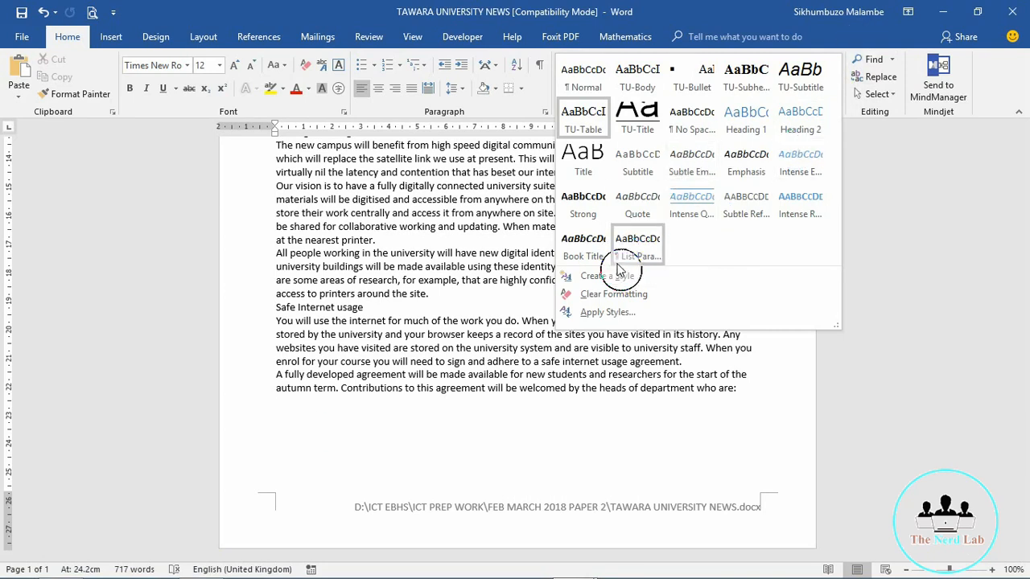
click(894, 6)
click(905, 10)
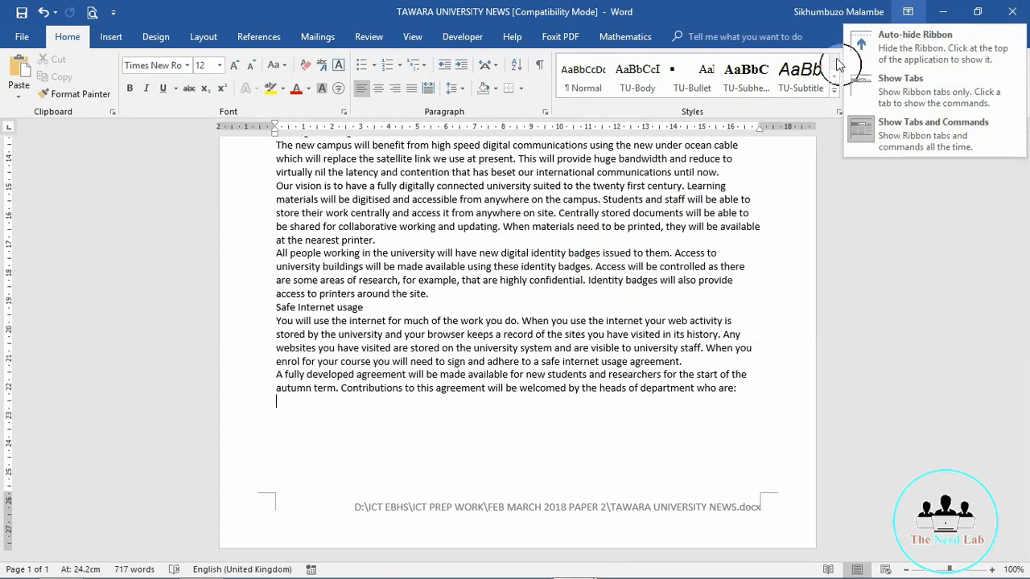
click(821, 112)
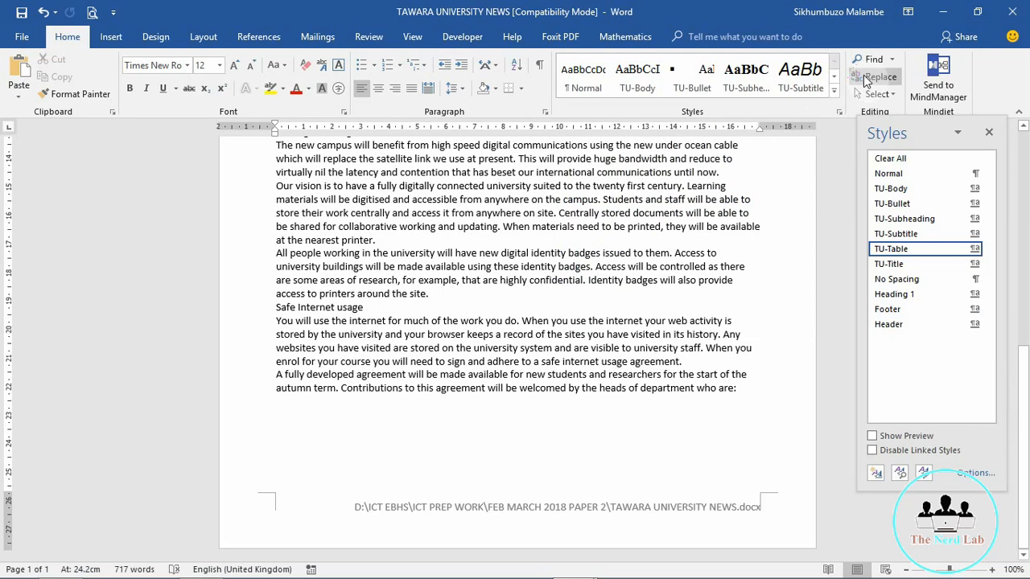
click(833, 92)
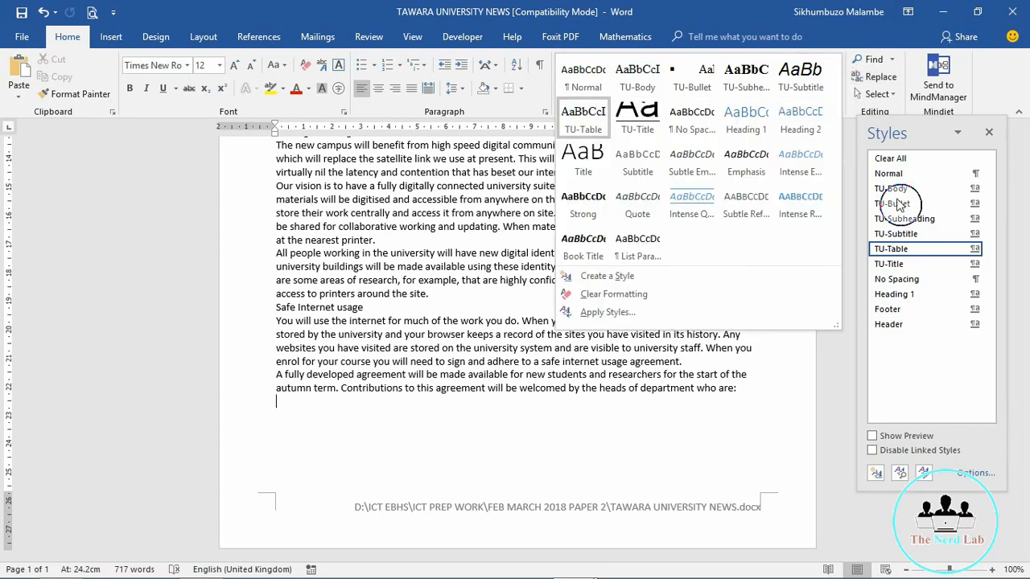
key(Print)
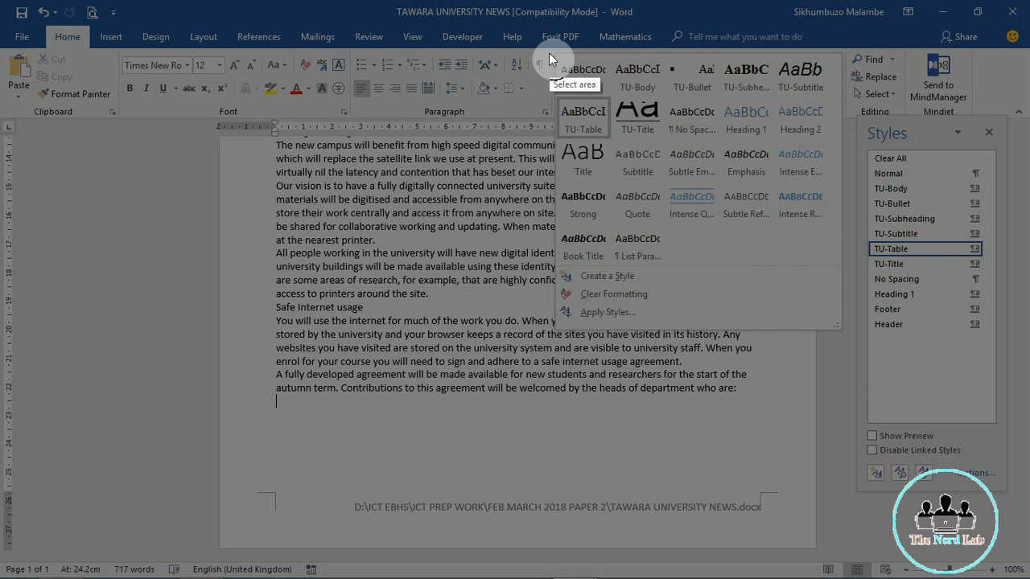
drag(548, 52, 1006, 435)
click(913, 453)
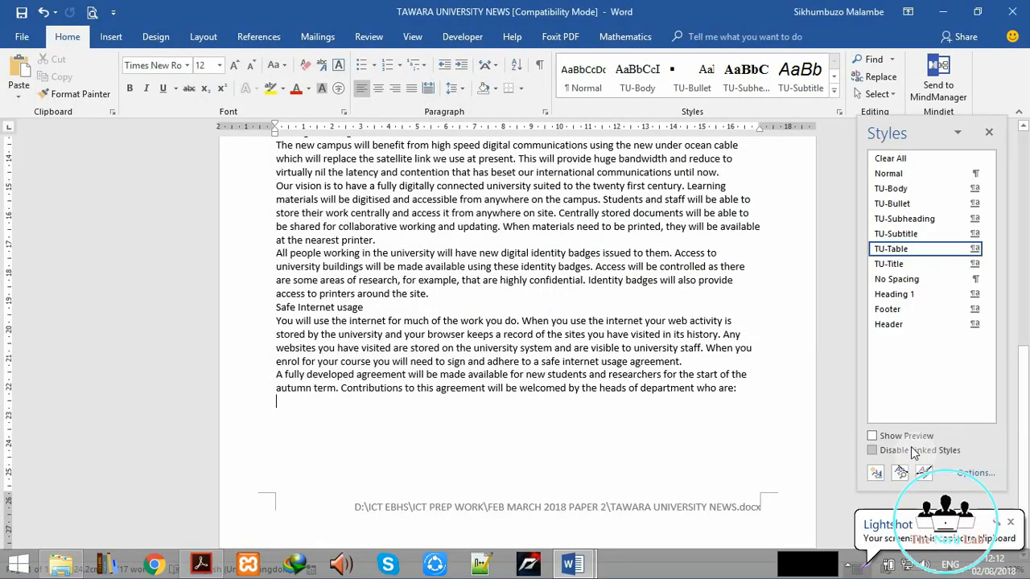
click(656, 490)
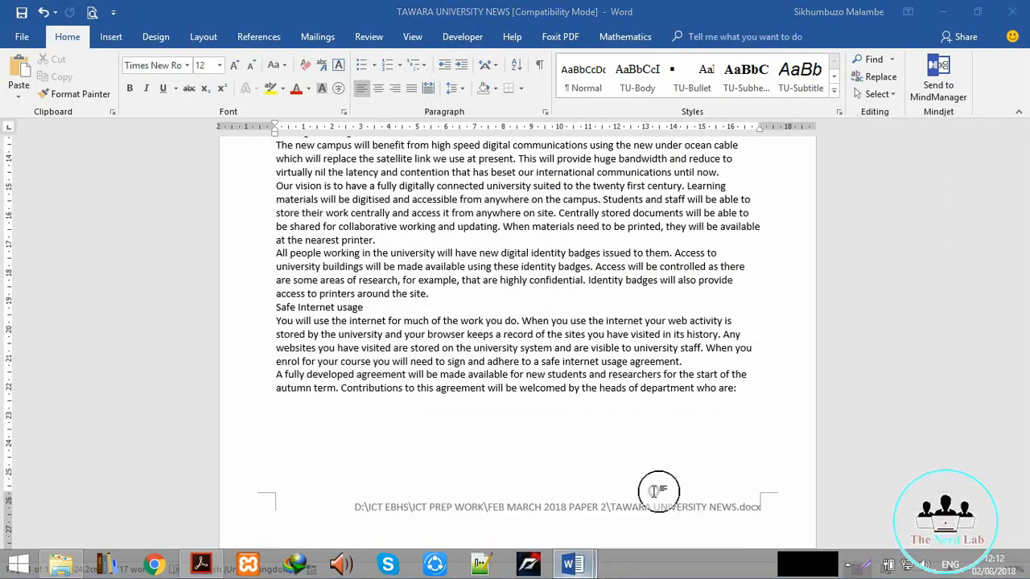
Step: Paste the styles screenshot above Step 20 in the evidence document and shrink it
mouse_move(573, 564)
click(475, 478)
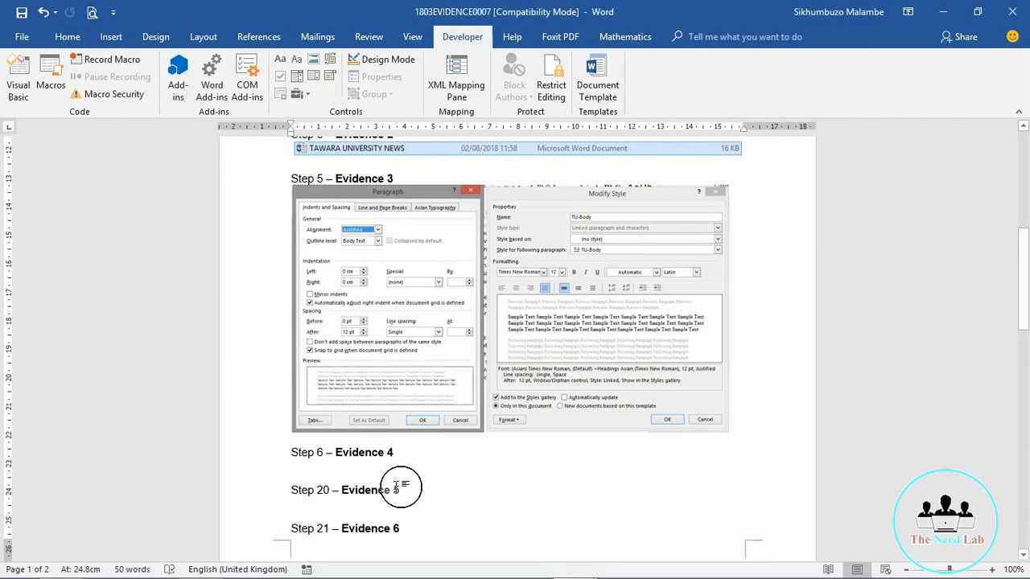
right_click(298, 480)
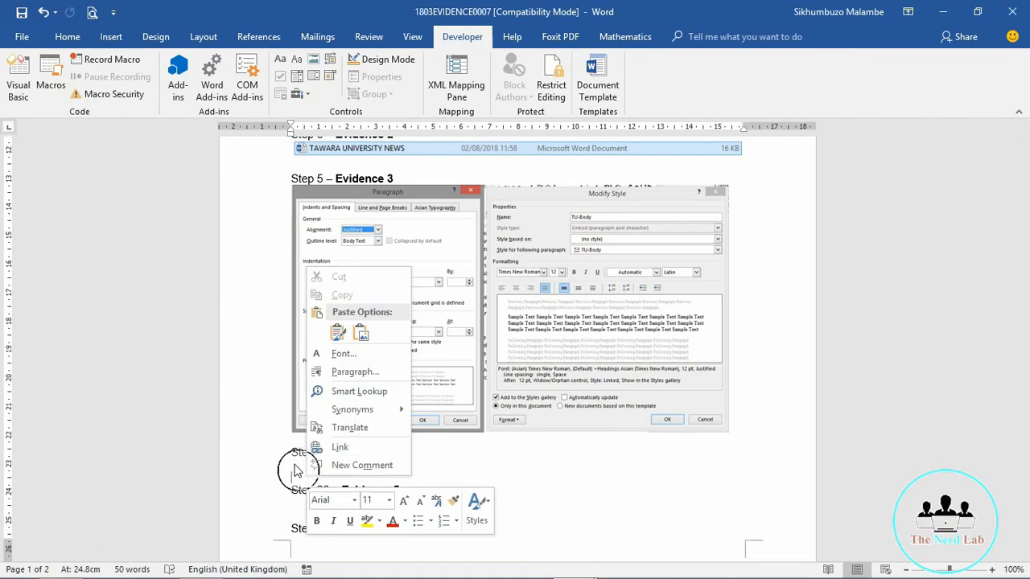
click(290, 470)
right_click(290, 471)
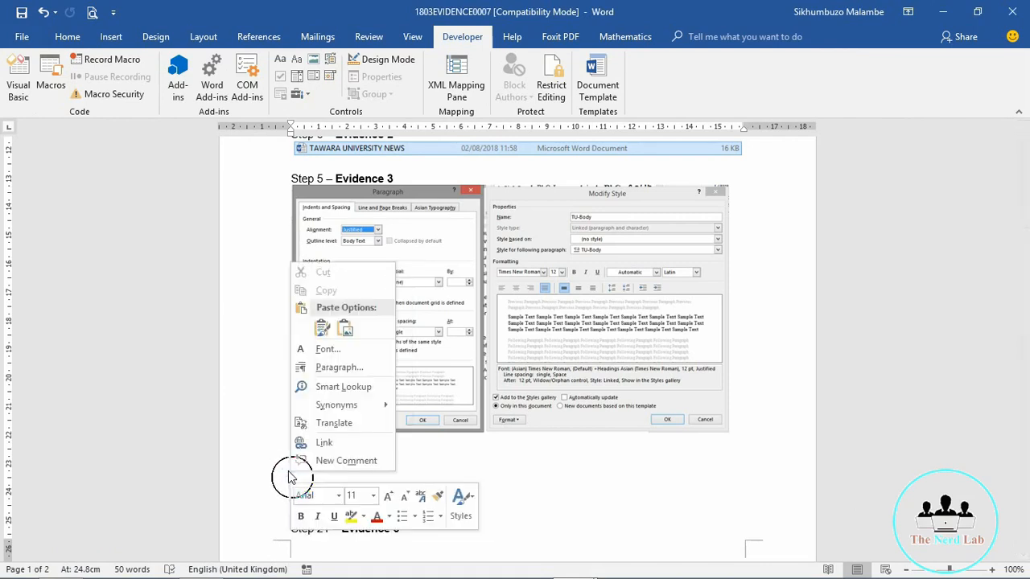
click(314, 328)
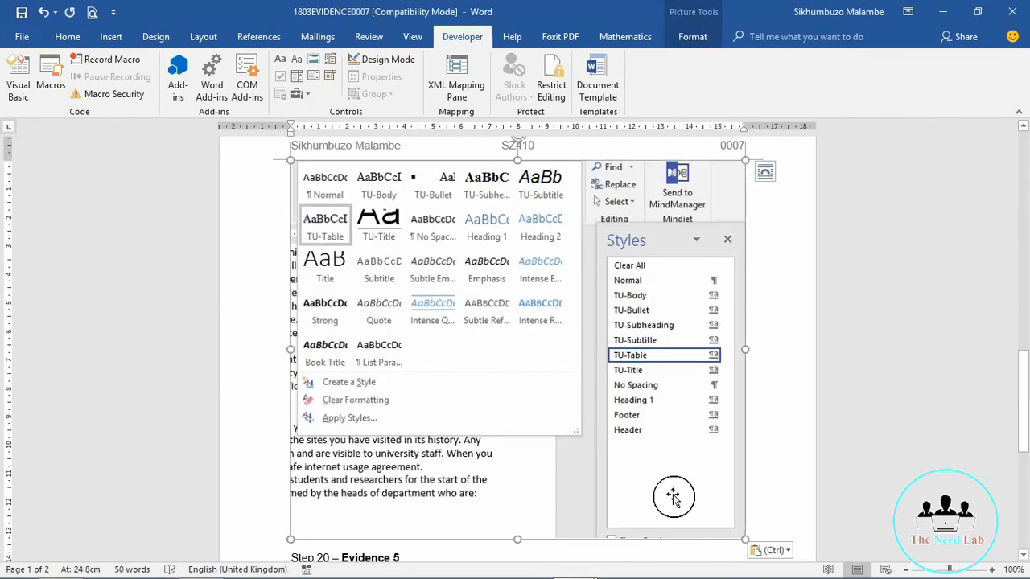
drag(746, 539, 650, 448)
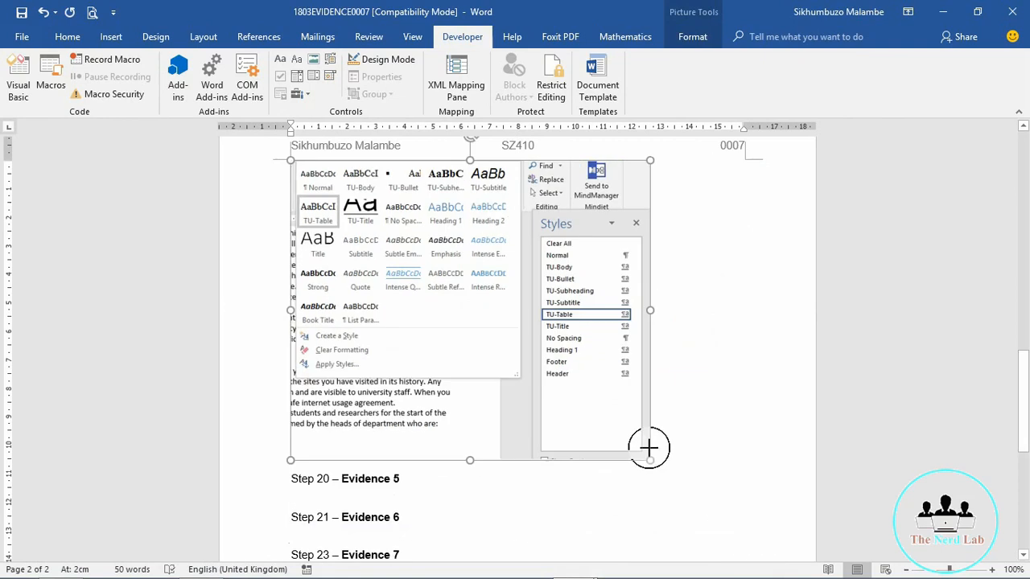
drag(1026, 394, 1027, 332)
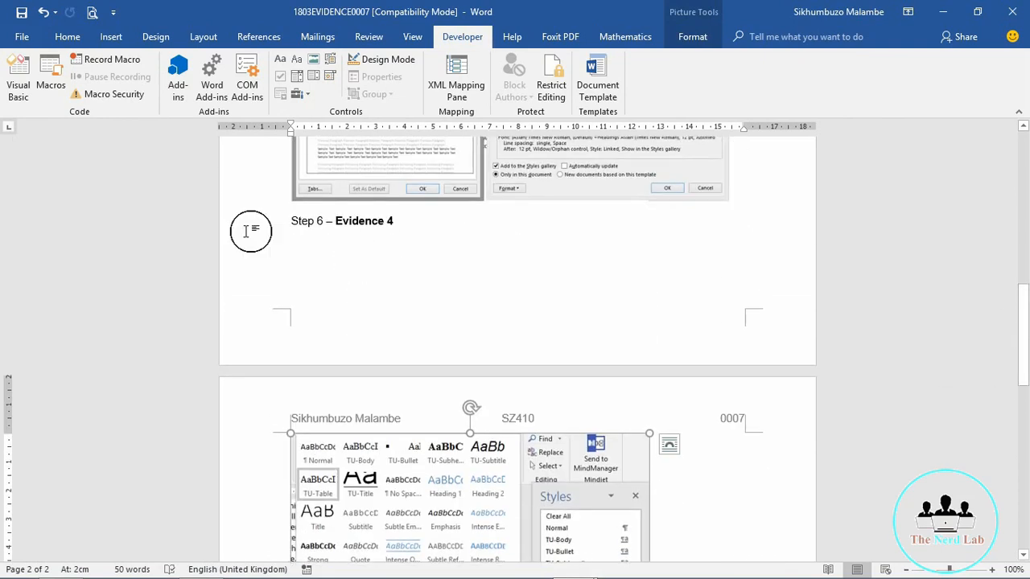
Step: Push Step 6 – Evidence 4 onto page 2, save the evidence document, and hide the Styles pane
click(291, 219)
key(Return)
key(Return)
key(Return)
key(Return)
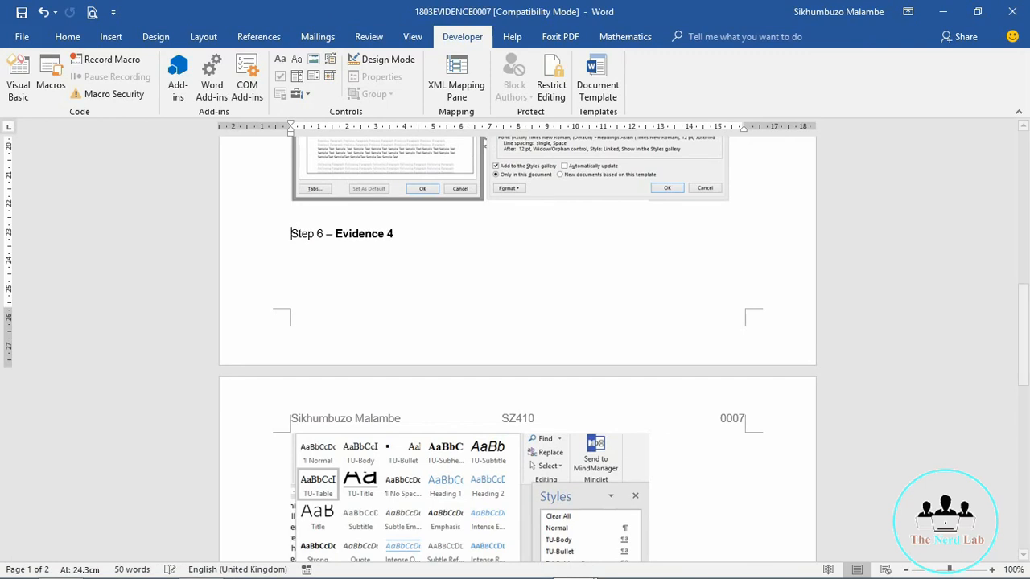
key(Return)
key(Return)
key(Return)
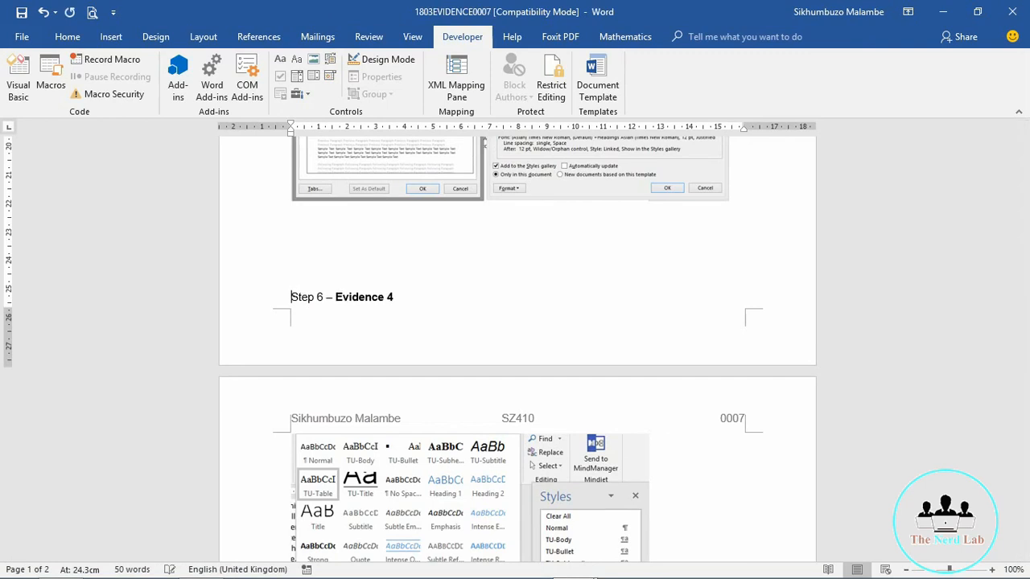
scroll(515, 346, down, 5)
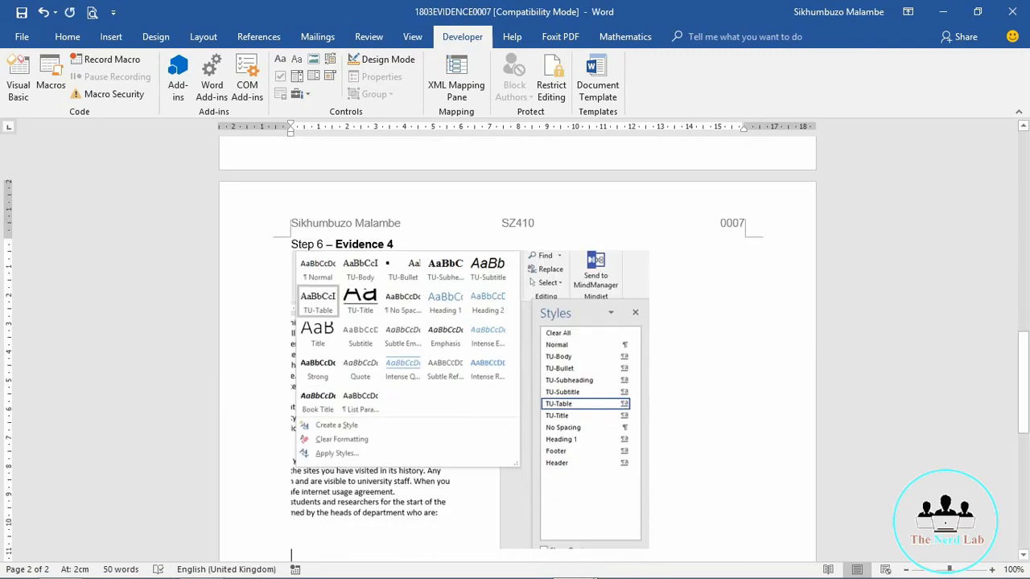
click(295, 224)
key(ctrl+s)
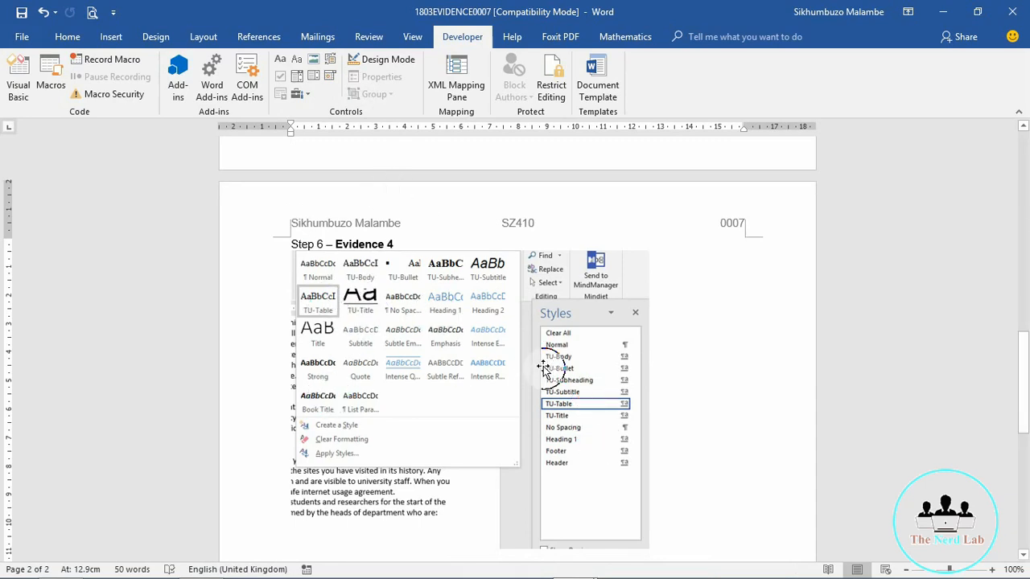
click(942, 13)
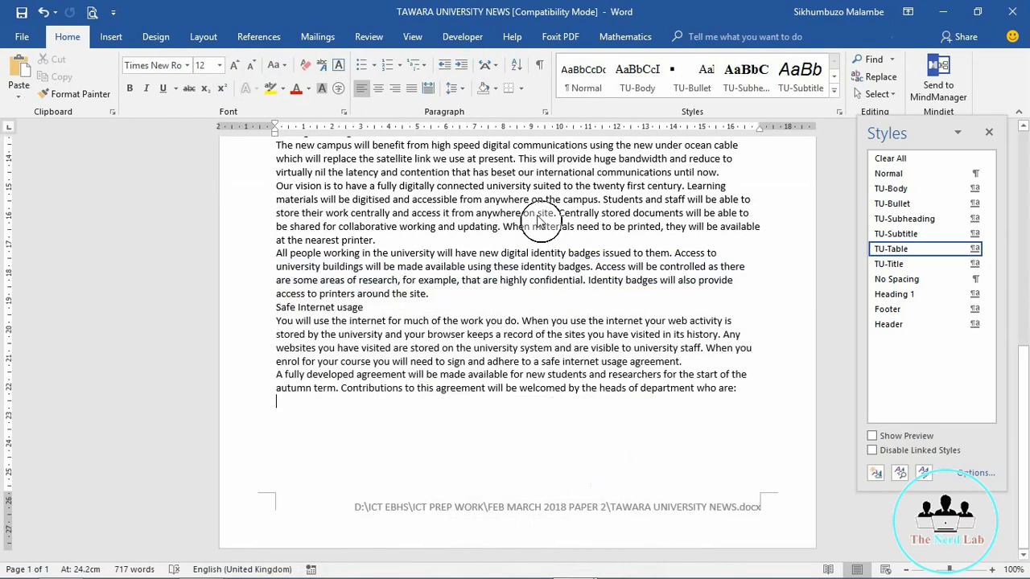
click(990, 137)
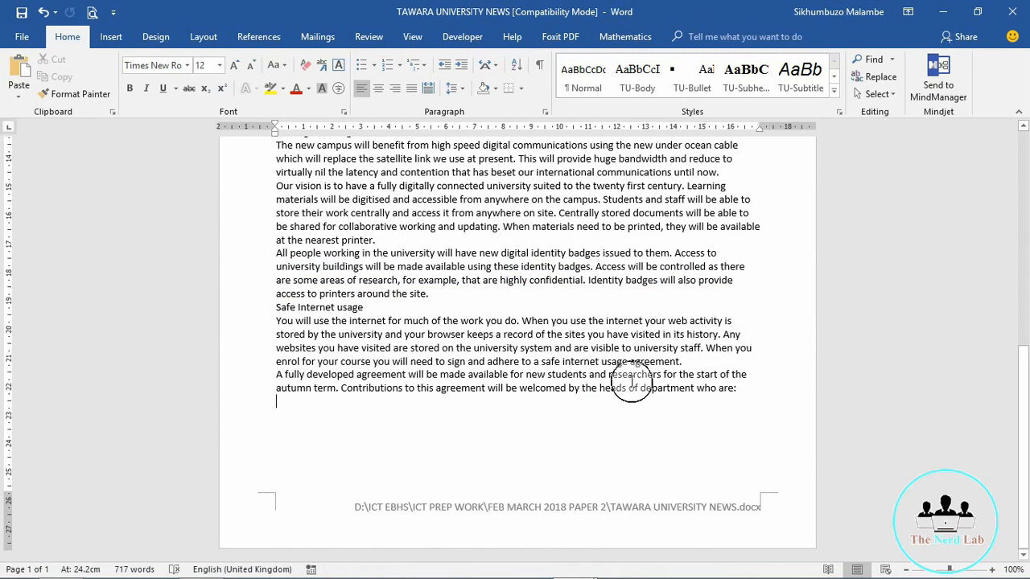
Step: Select the title 'New Campus News' in question 7 of the instructions PDF, then return to Word
key(alt+Tab)
key(alt+Tab)
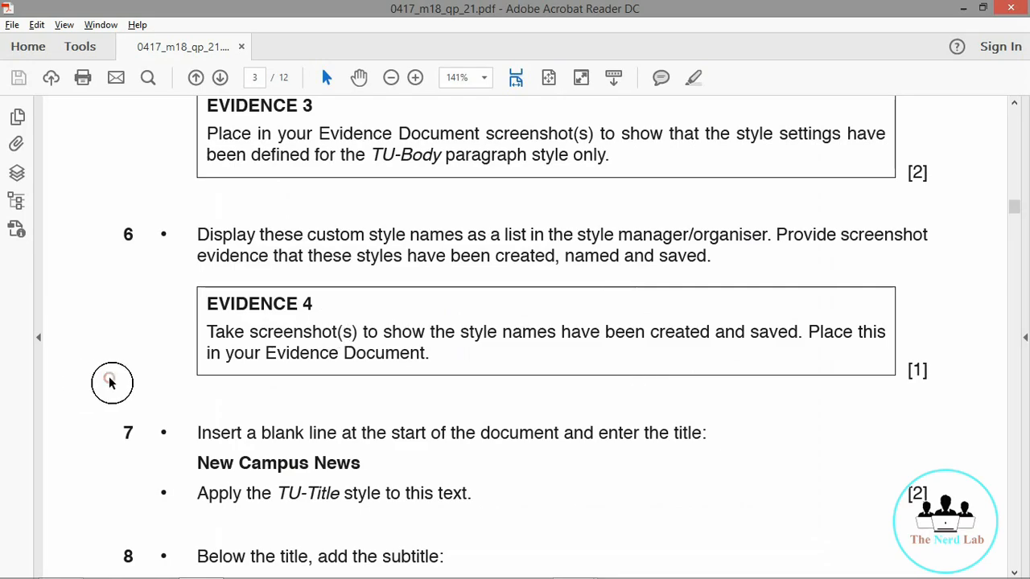
scroll(111, 383, down, 5)
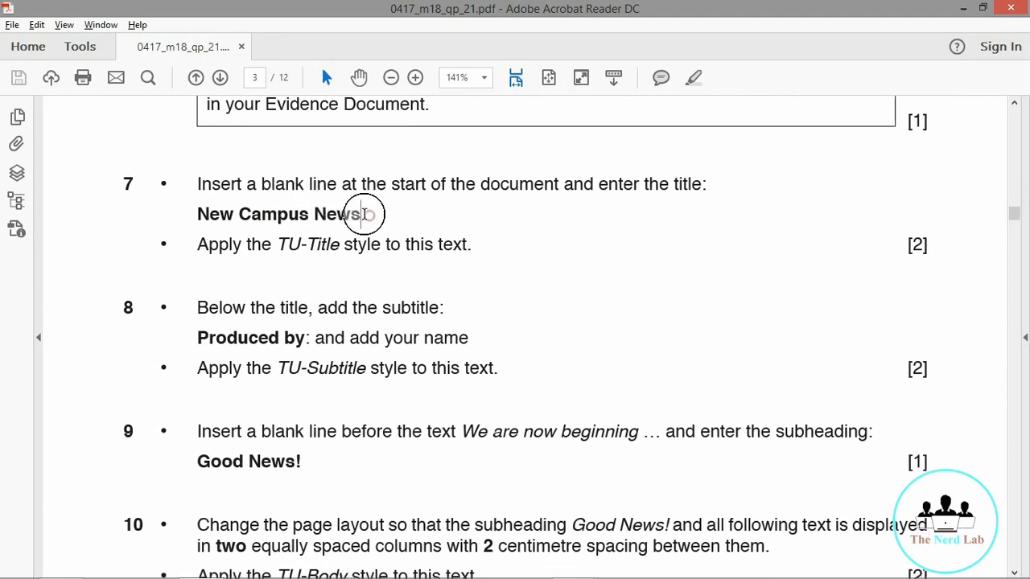
drag(365, 214, 189, 215)
key(ctrl+c)
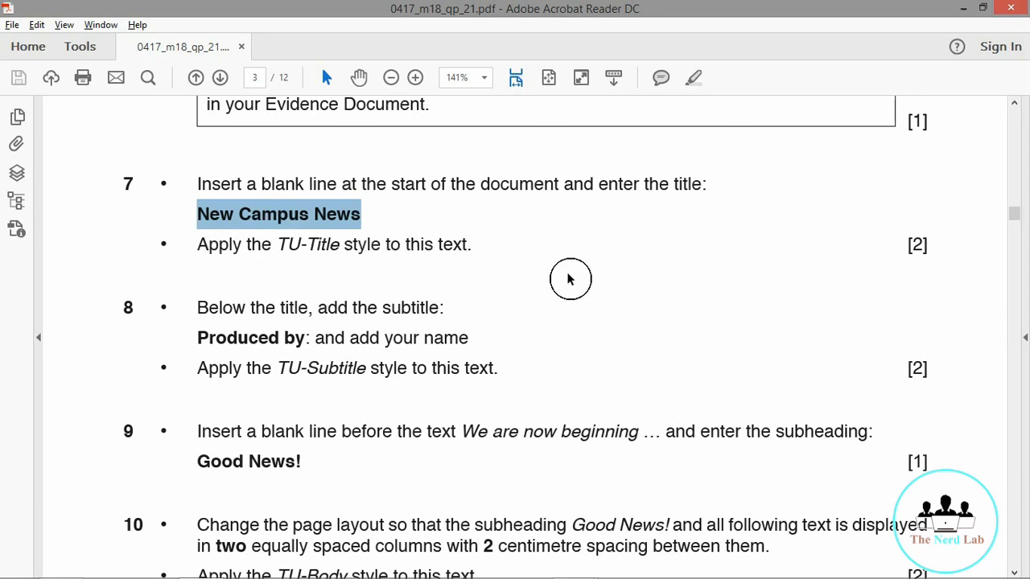
click(965, 7)
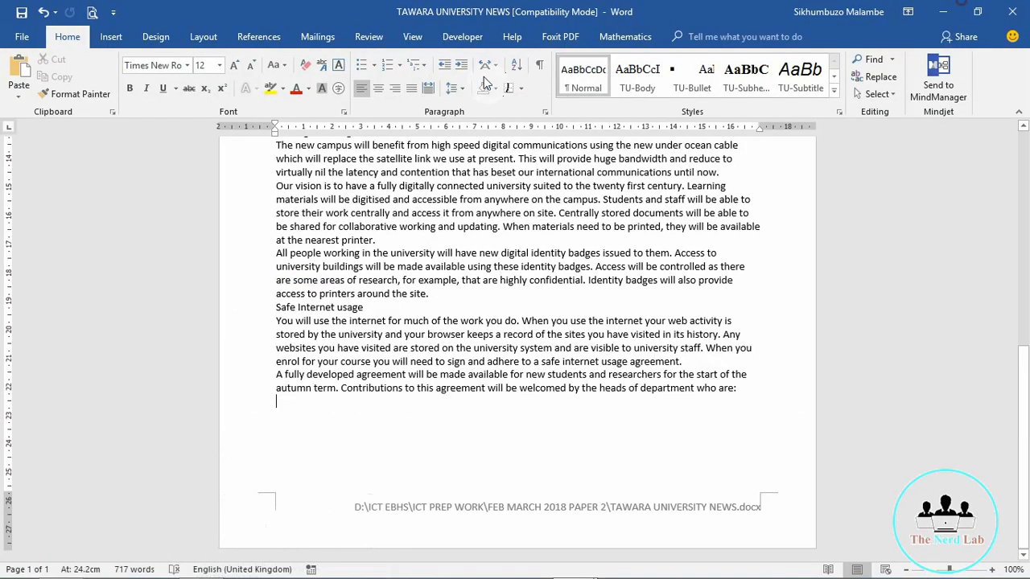
Step: Paste 'New Campus News' as a new first paragraph and apply the TU-Title style
key(ctrl+Home)
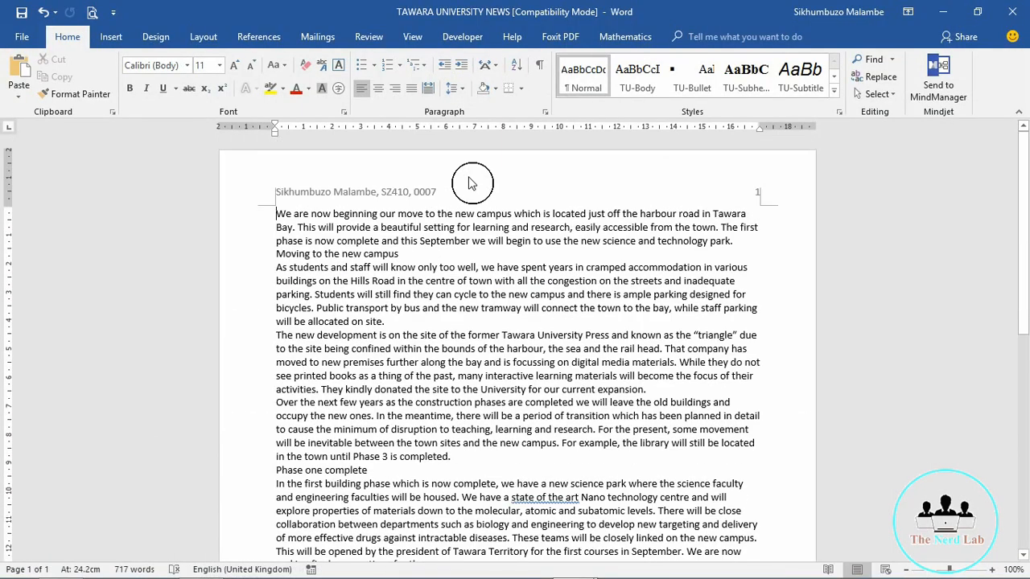
key(Return)
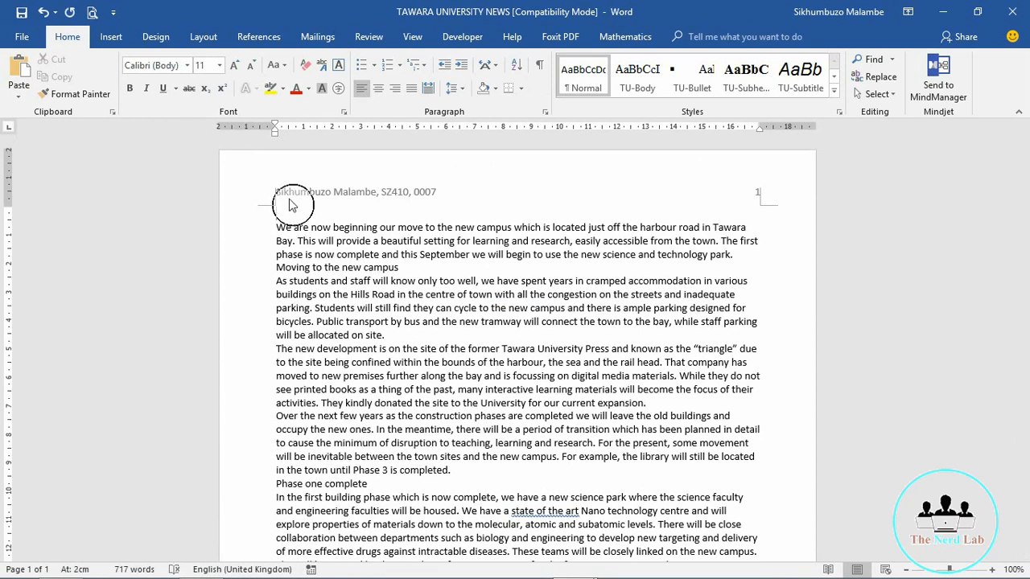
key(ctrl+v)
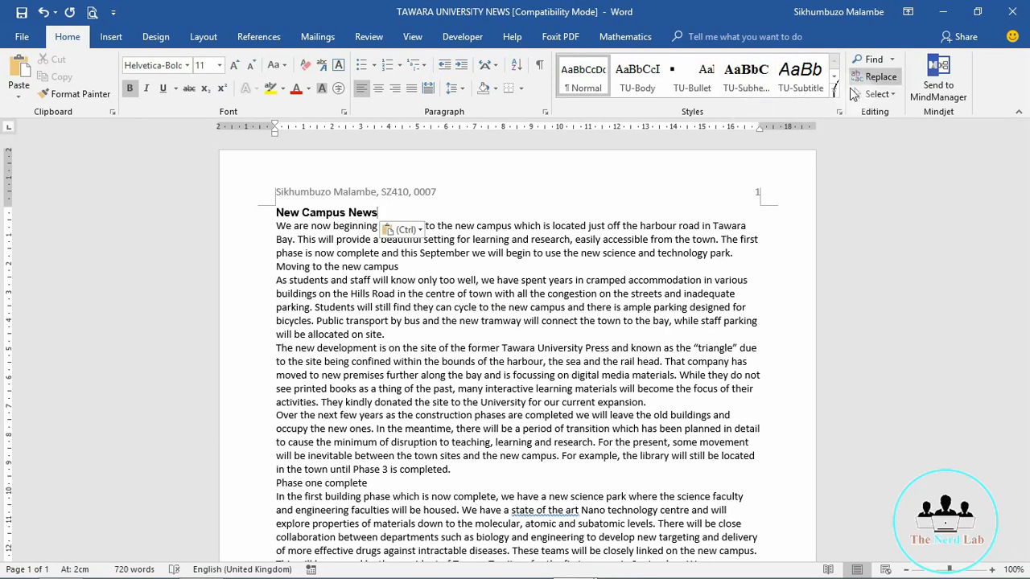
click(834, 93)
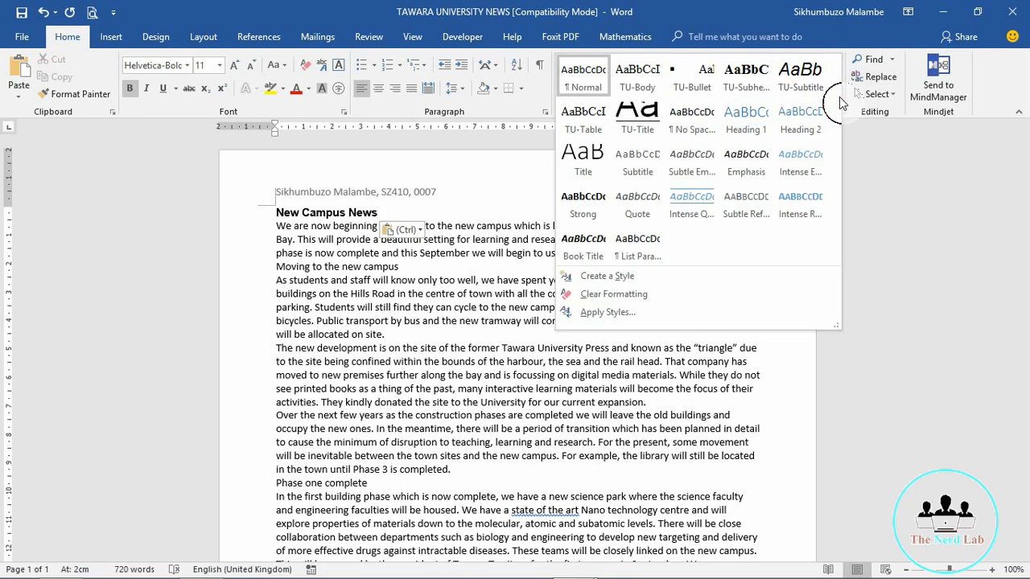
click(635, 121)
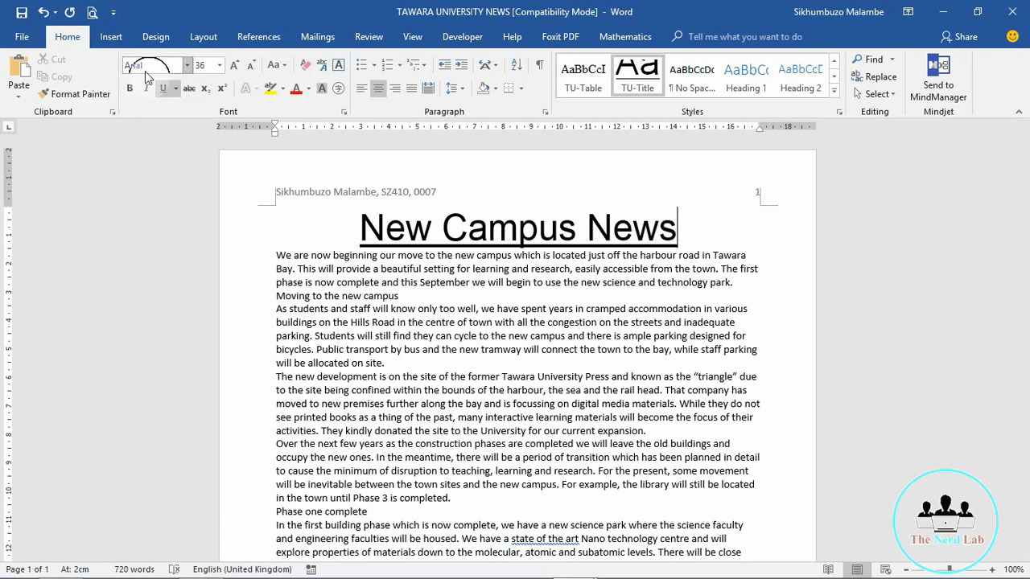
click(207, 66)
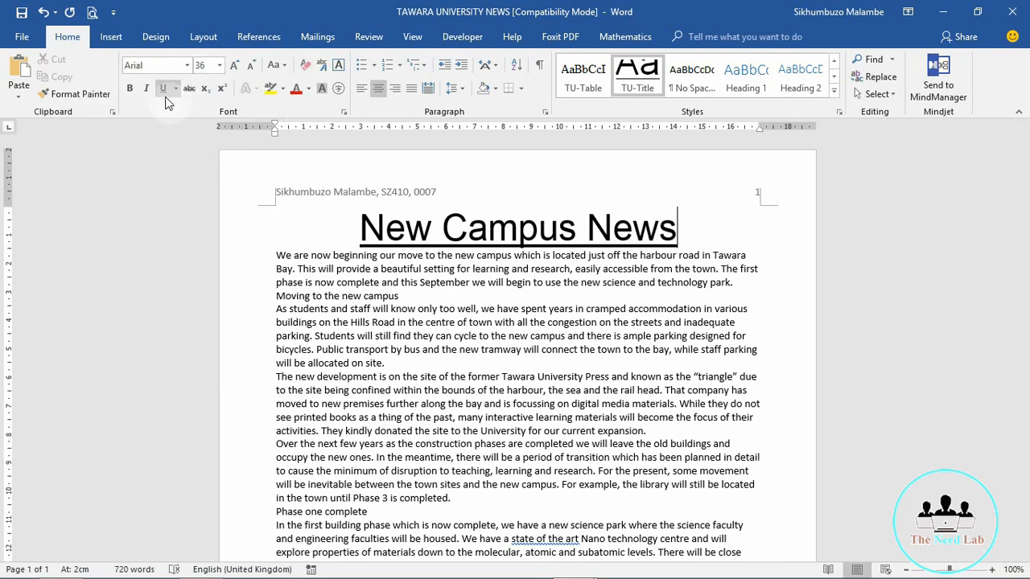
Step: Add a blank line between the title and the first body paragraph
click(275, 254)
key(Return)
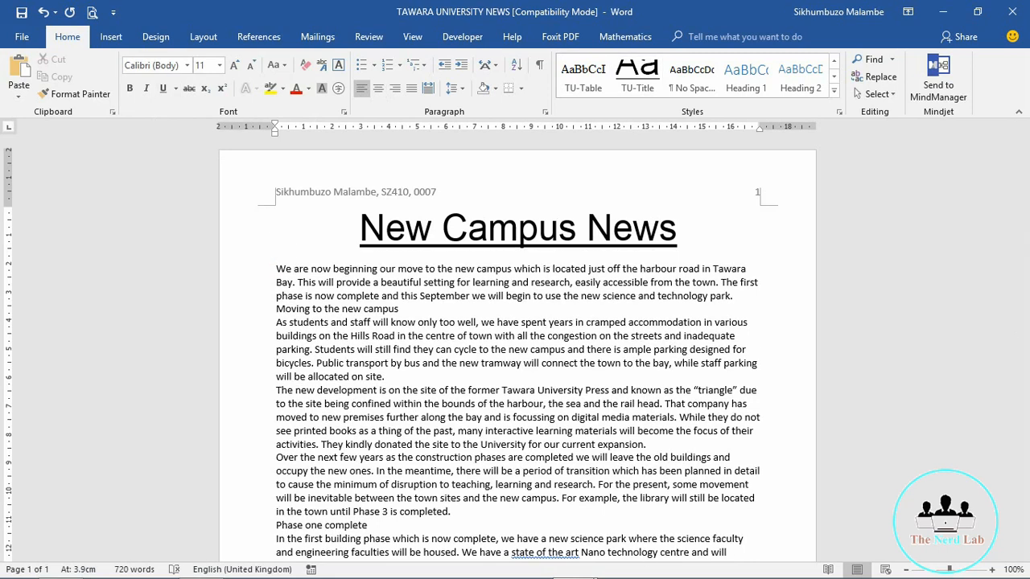
mouse_move(248, 577)
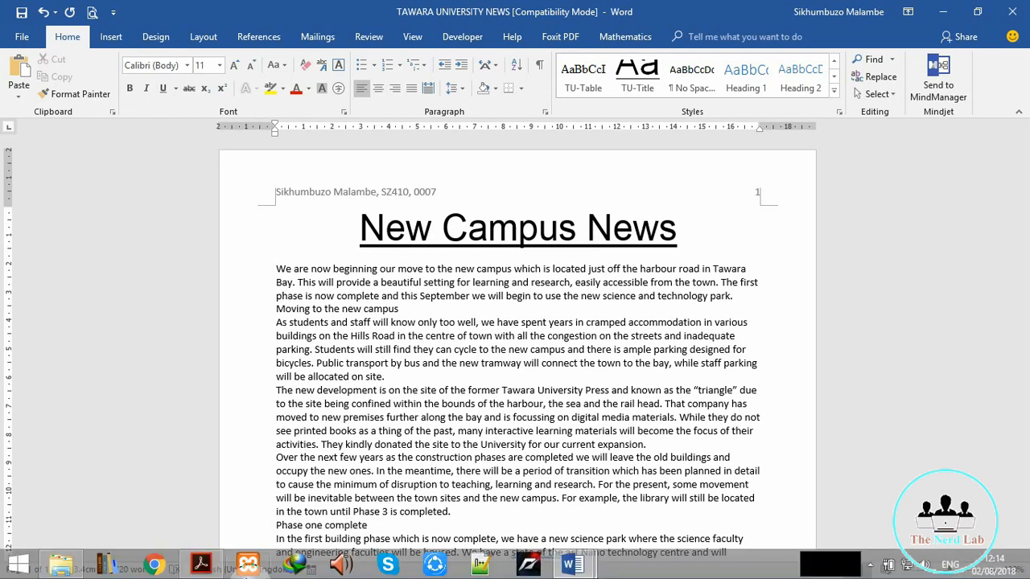
click(202, 566)
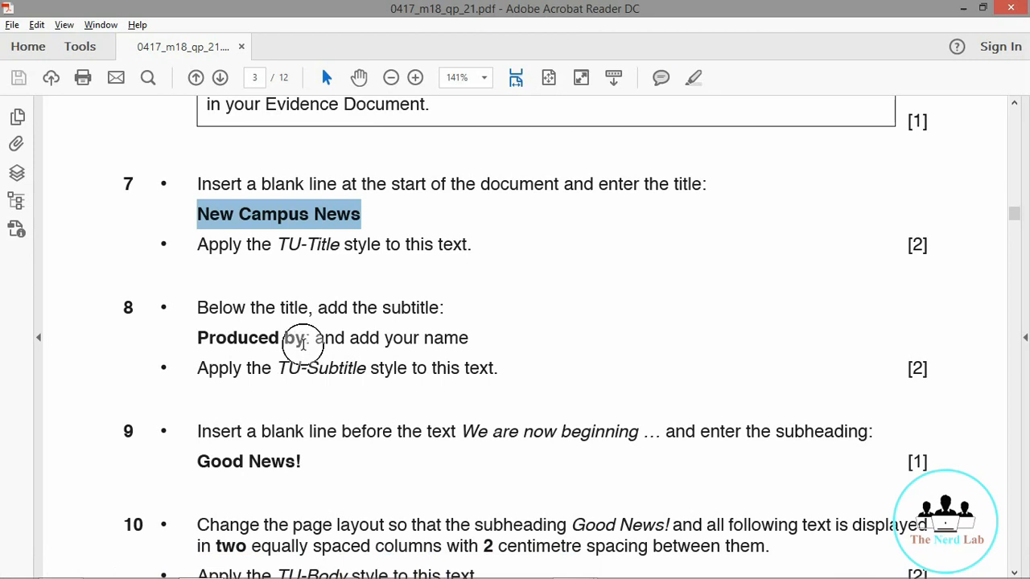
Step: Select the 'Produced by:' wording in question 8, then go back to the Word newsletter
drag(314, 339, 203, 337)
key(ctrl+c)
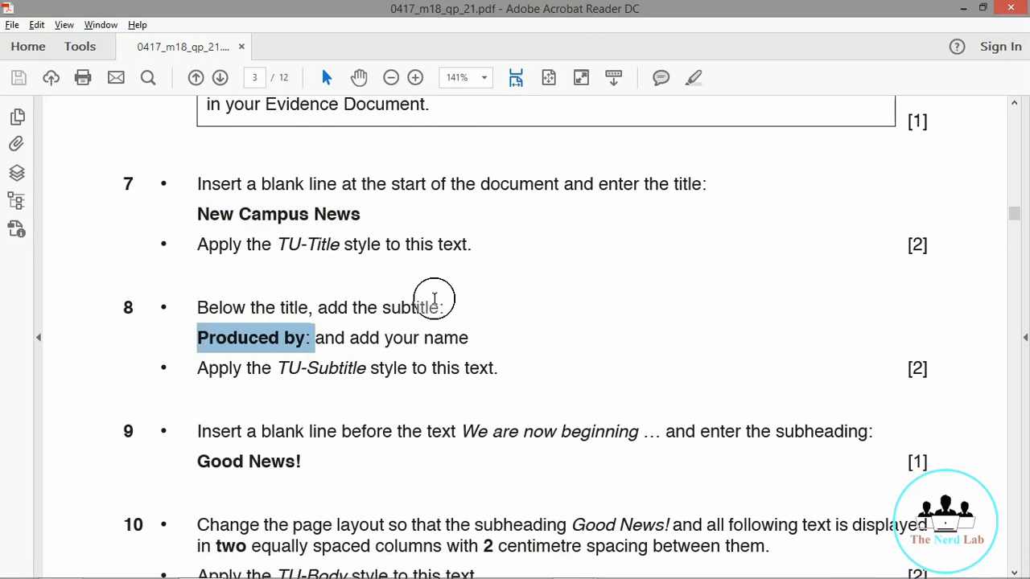
click(527, 332)
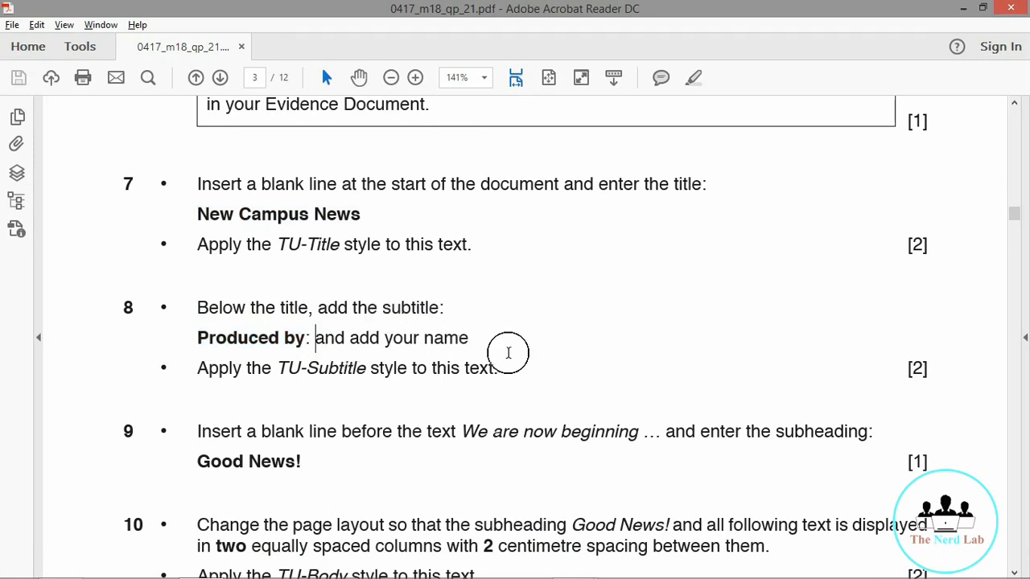
click(519, 373)
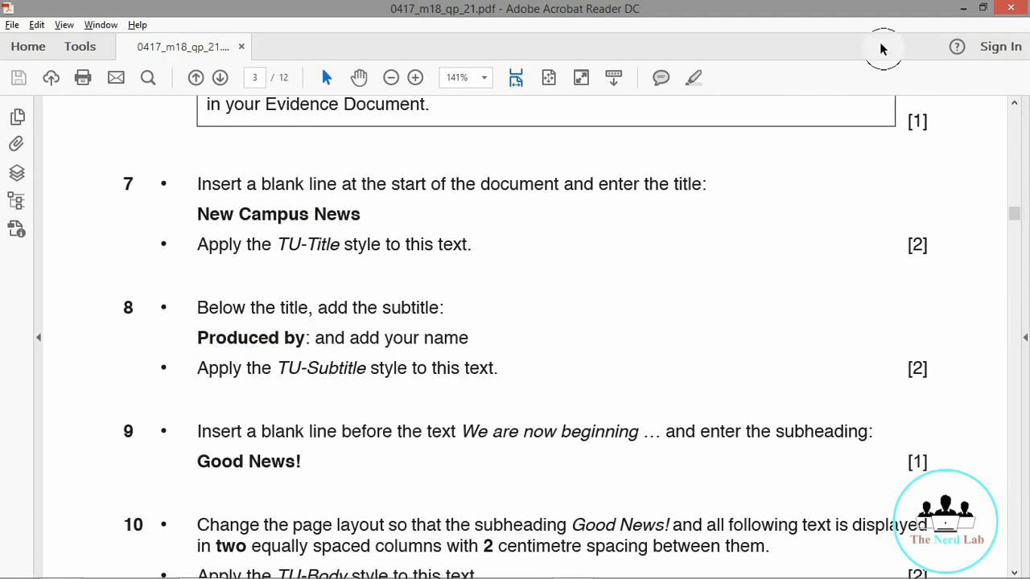
click(962, 8)
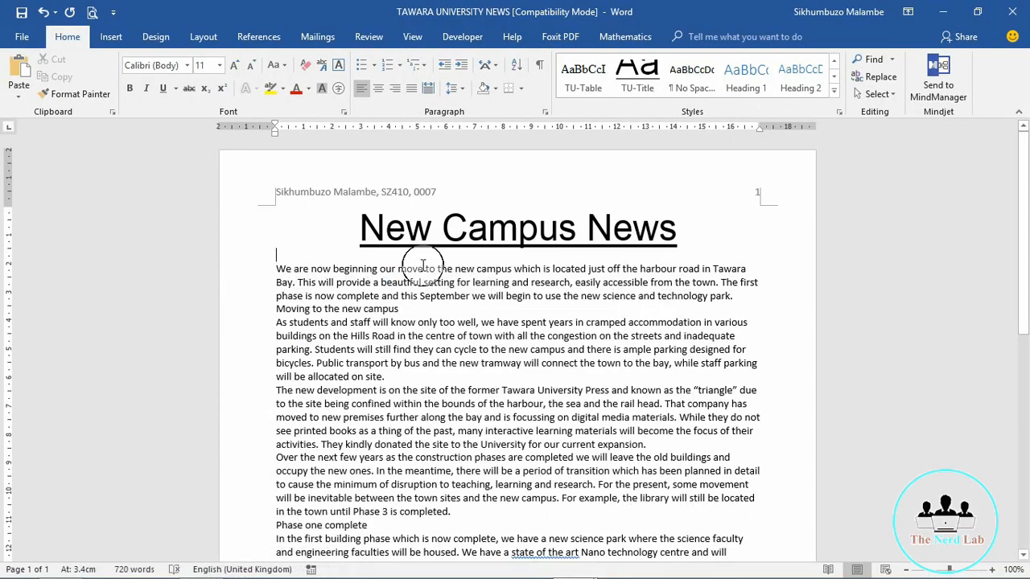
Step: Paste 'Produced by:' under the title, add the author's name, and apply TU-Subtitle
key(ctrl+v)
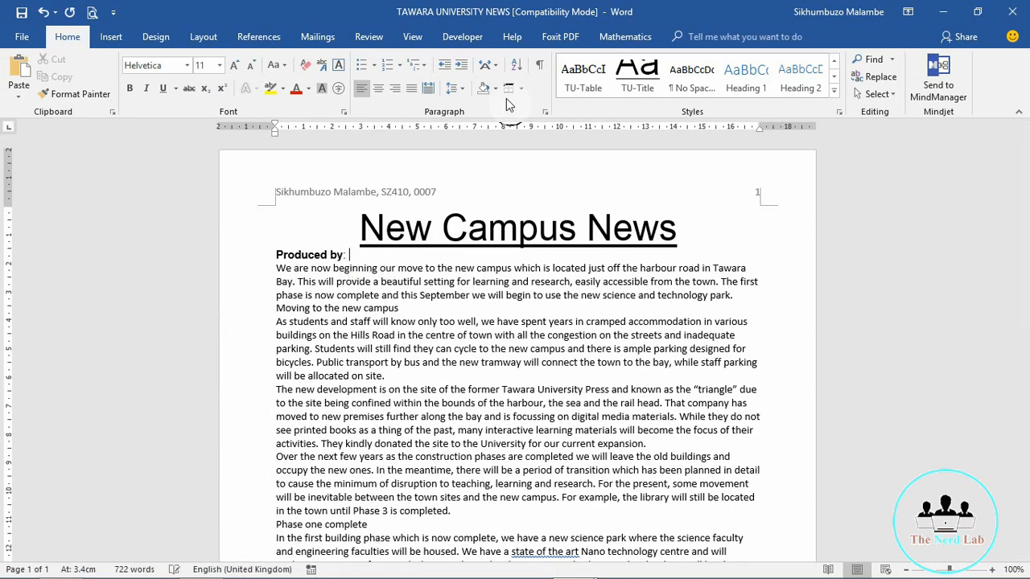
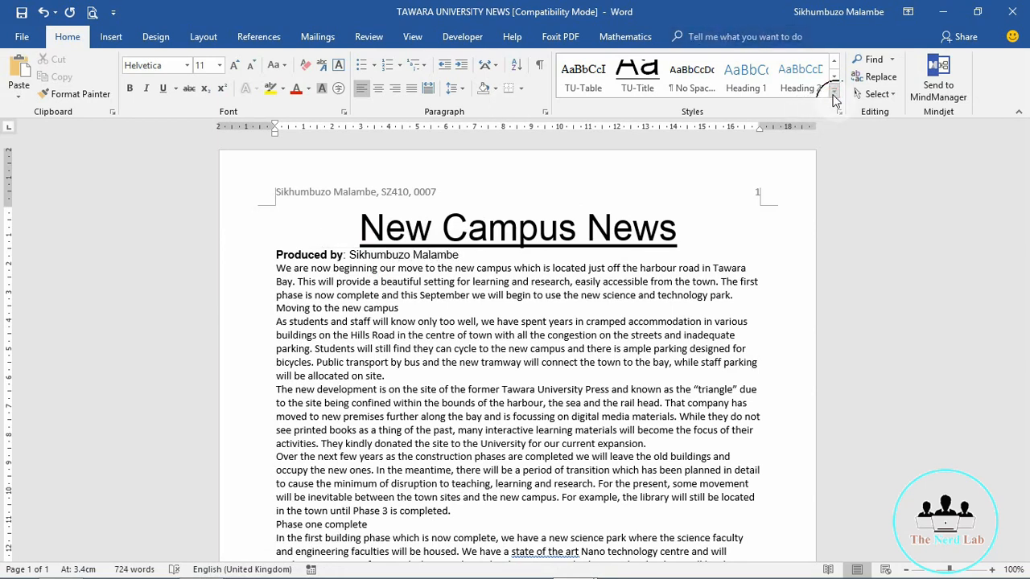
click(833, 97)
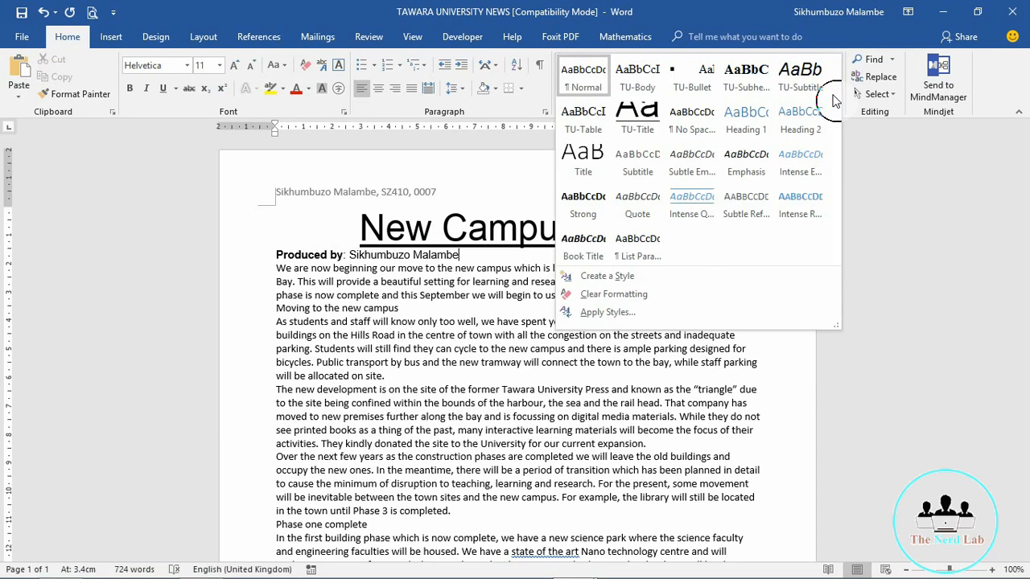
click(788, 83)
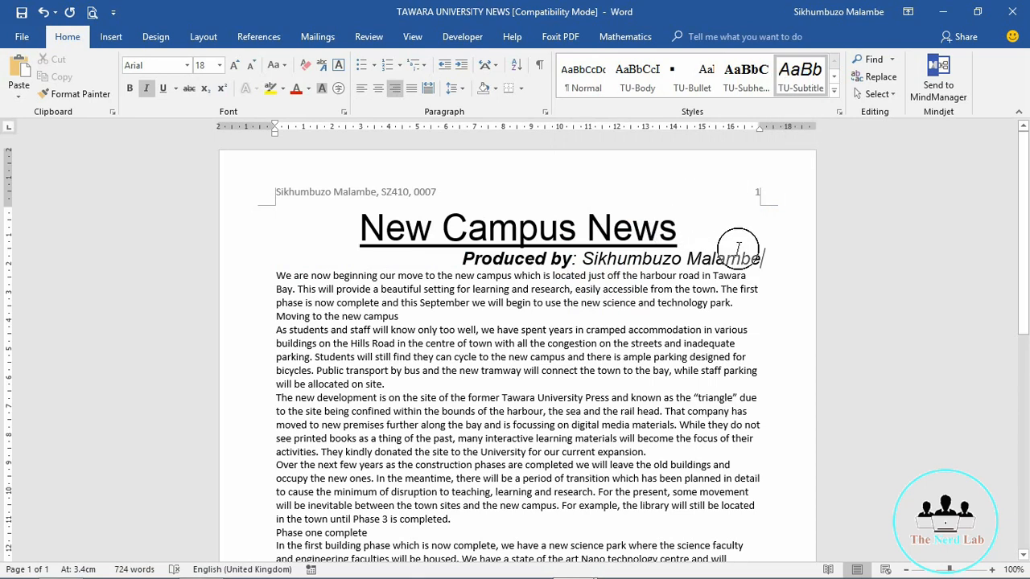
Step: Reapply TU-Subtitle to the whole subtitle line, then switch to the exam paper in Acrobat Reader
drag(756, 258, 465, 258)
click(798, 84)
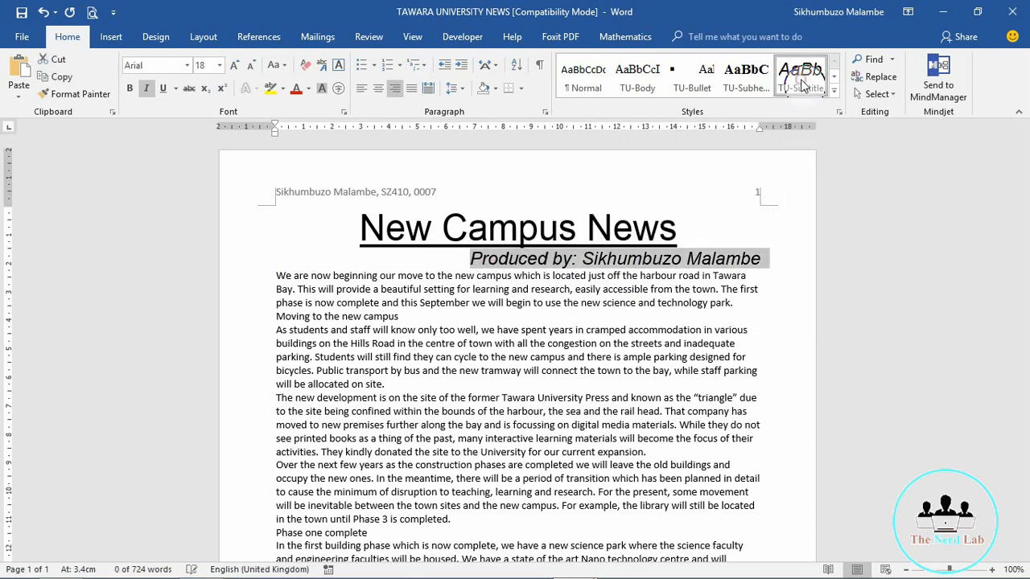
click(716, 272)
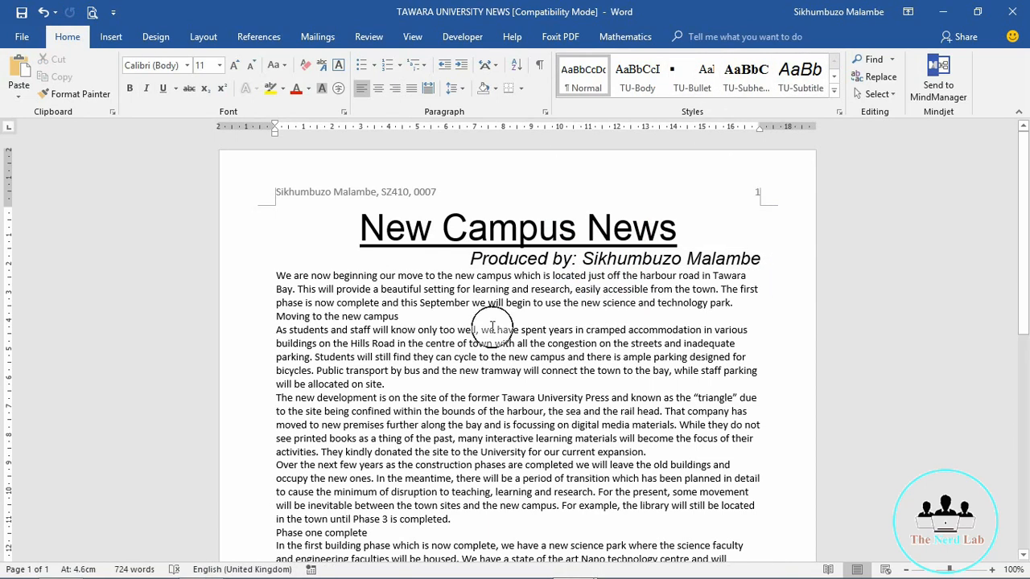
mouse_move(310, 574)
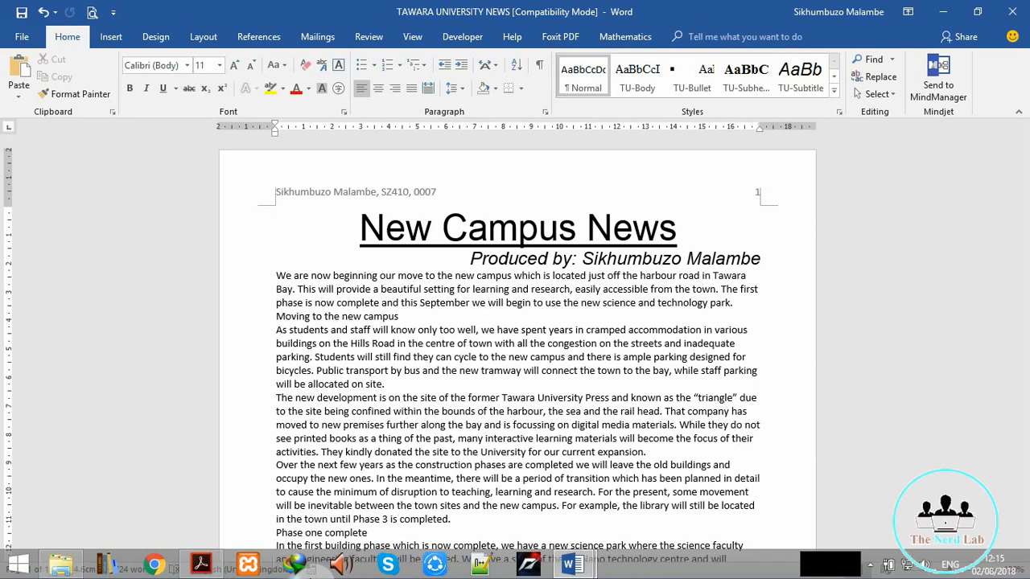
key(alt+Tab)
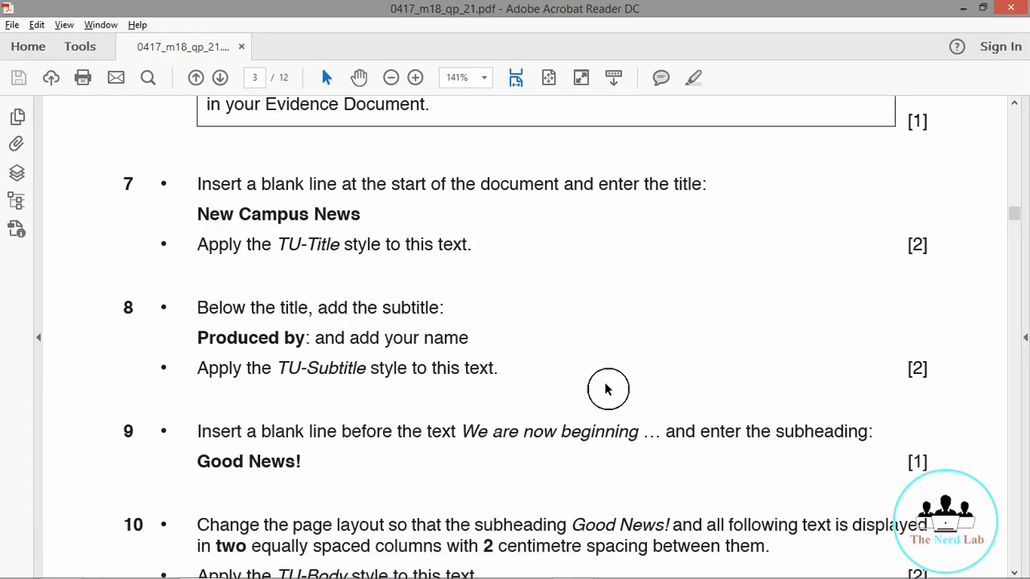
Step: Scroll to task 9, select and copy 'Good News!', then return to Word
scroll(81, 326, down, 3)
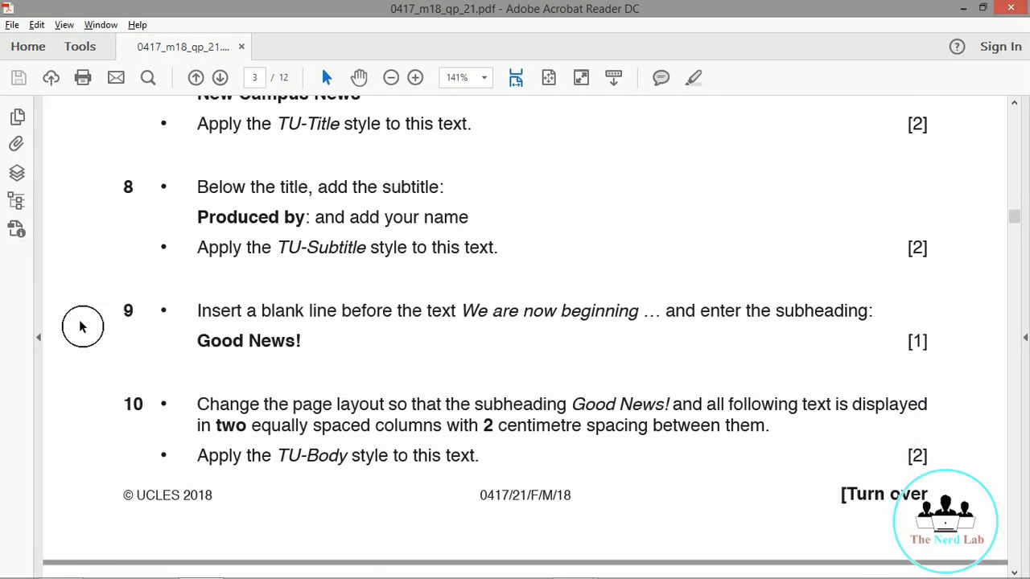
scroll(80, 326, down, 3)
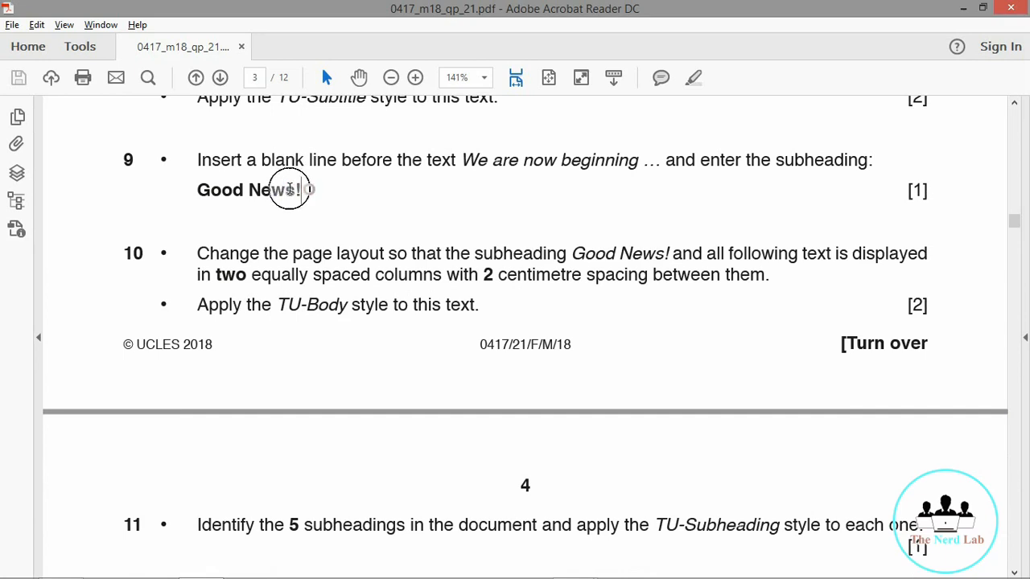
drag(301, 190, 199, 190)
key(ctrl+c)
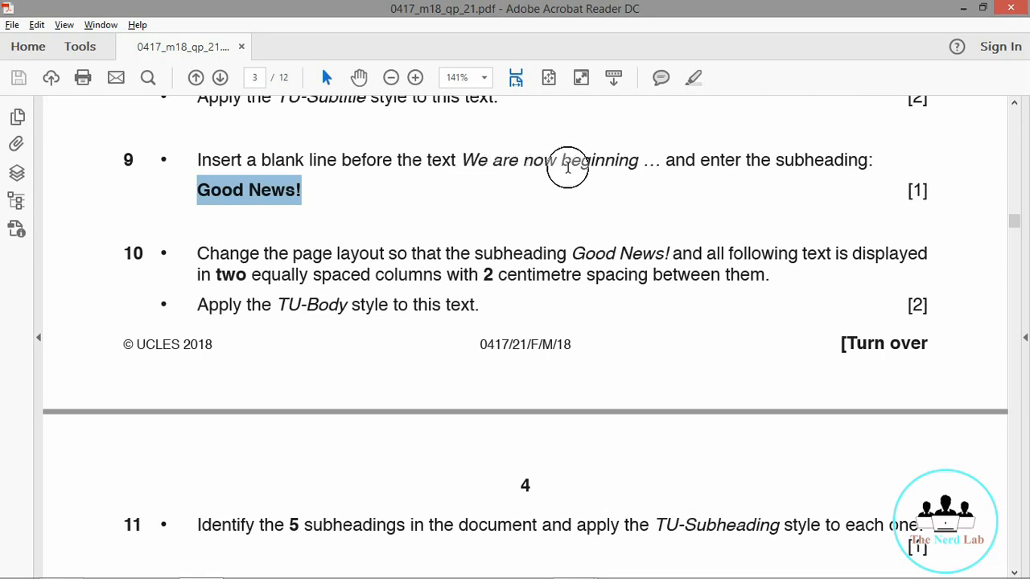
click(959, 9)
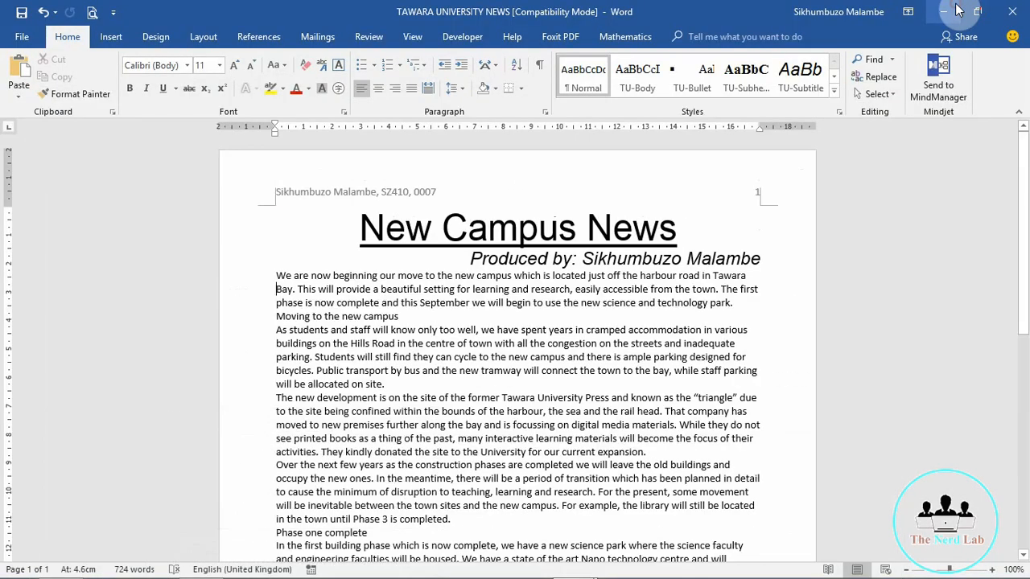
Step: Add a new line above 'We are now beginning' and paste 'Good News!' onto it
click(274, 275)
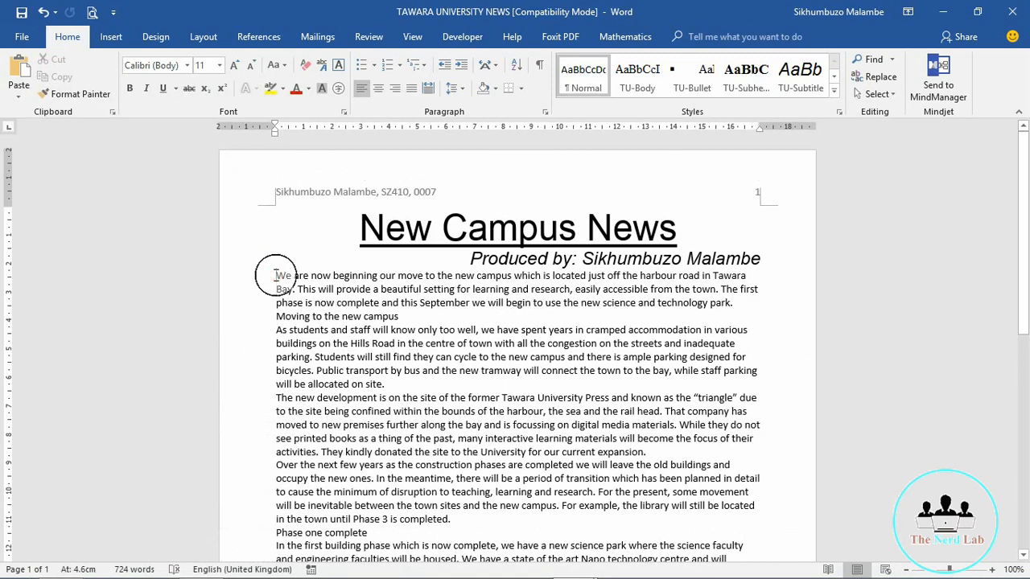
key(Return)
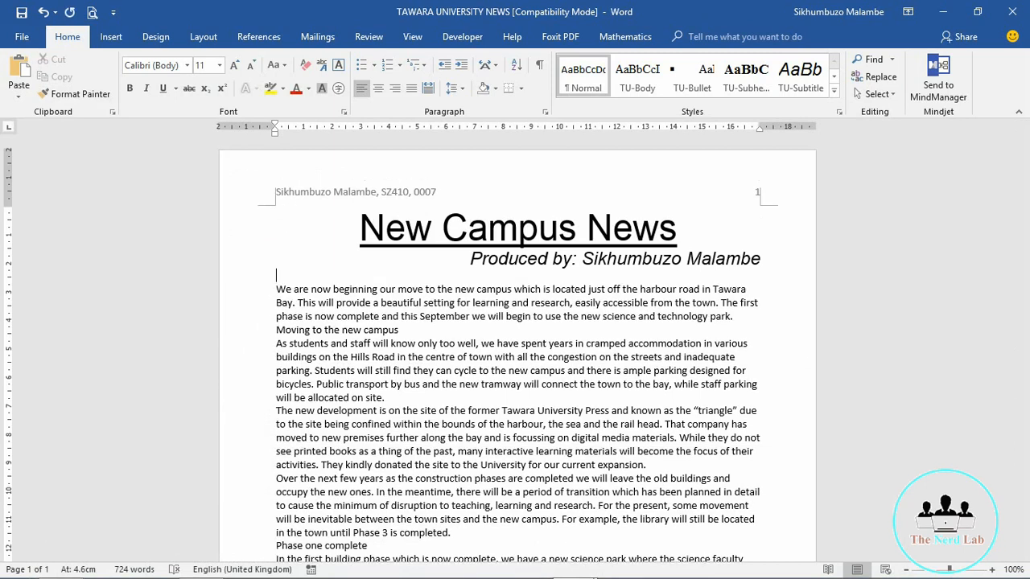
key(ctrl+v)
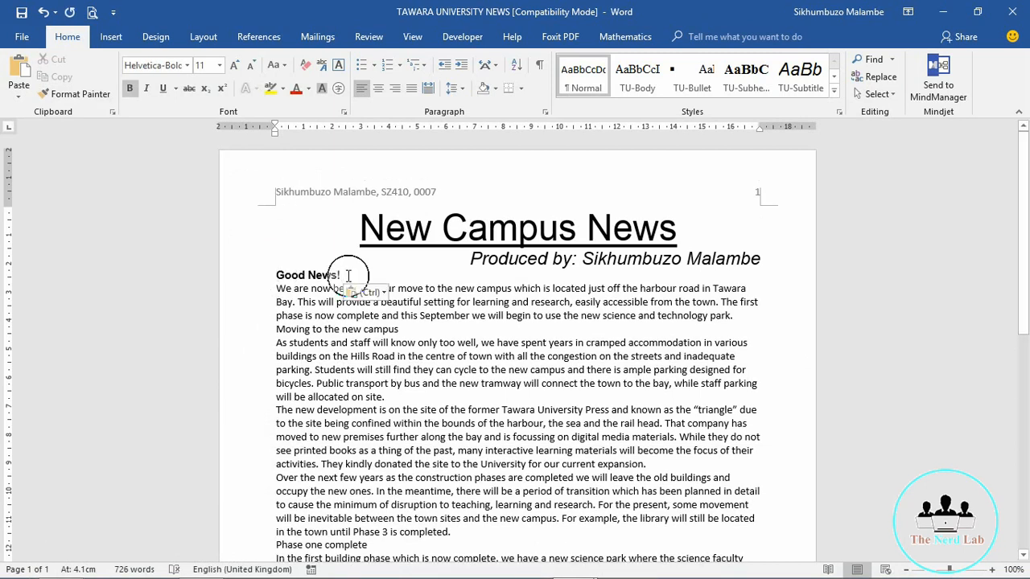
drag(341, 275, 275, 276)
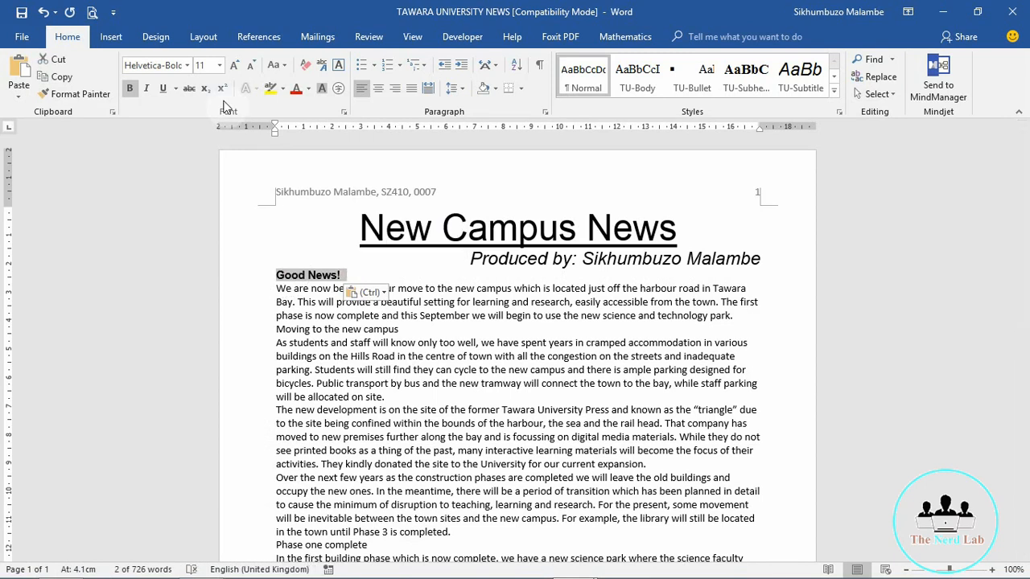
Step: Clear the pasted text's formatting and retype it as plain 'Good News!'
click(285, 66)
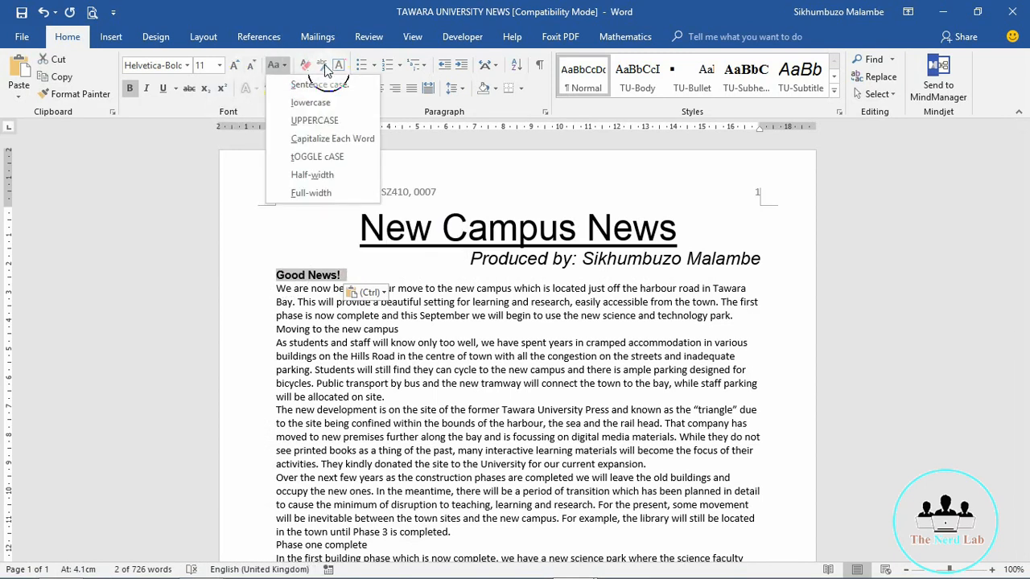
click(321, 66)
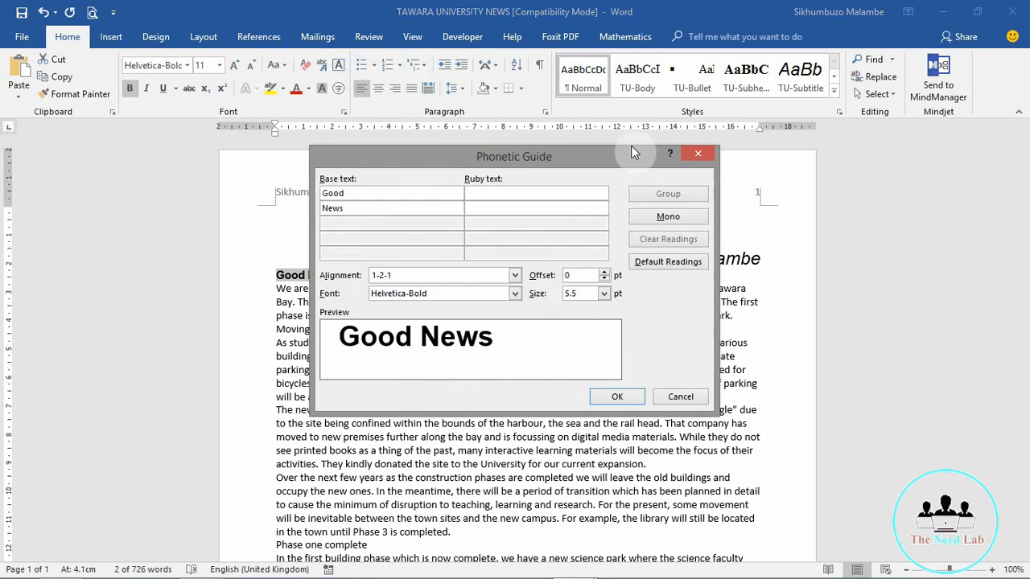
click(693, 159)
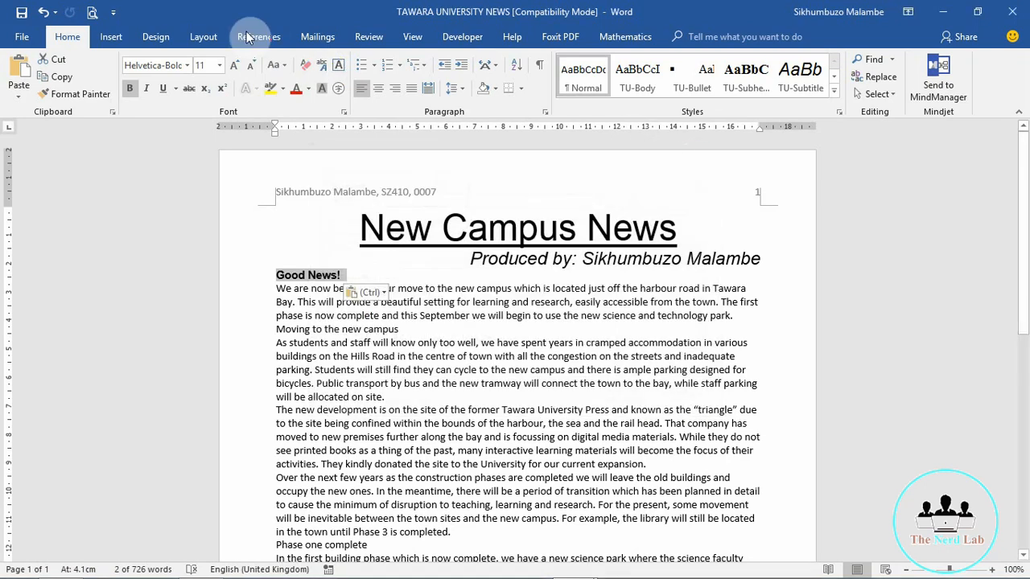
click(306, 68)
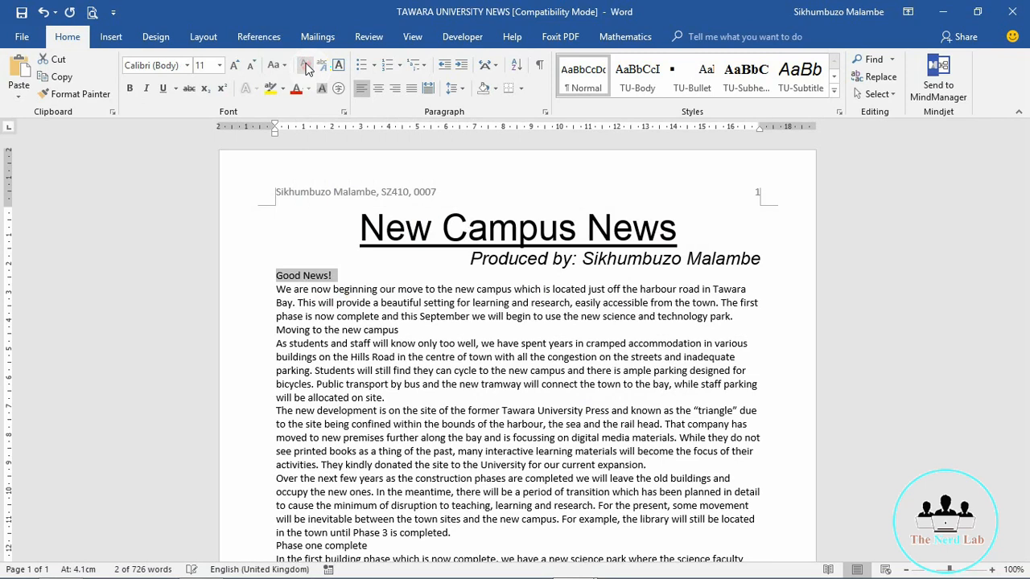
click(347, 285)
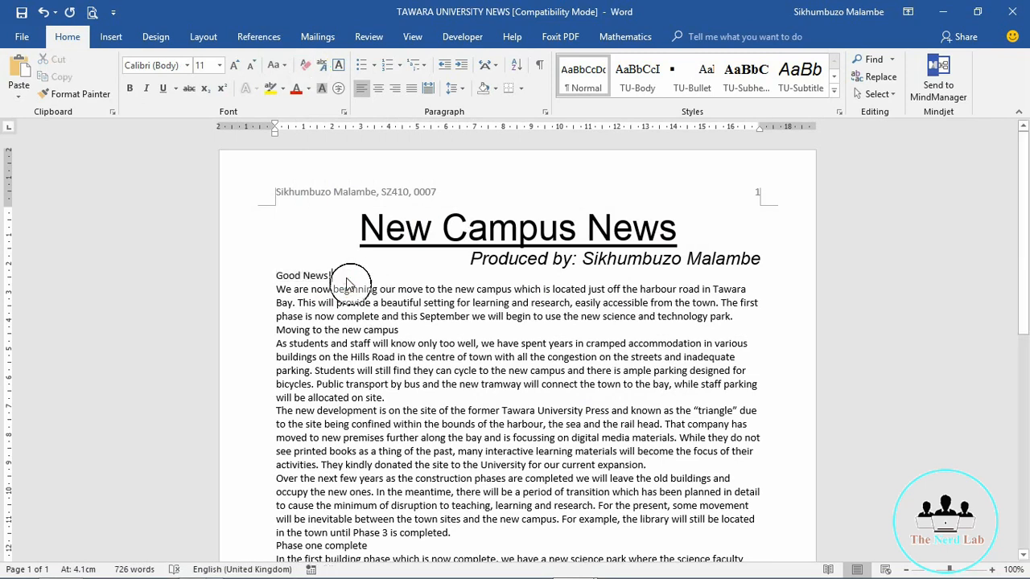
key(BackSpace)
key(BackSpace)
key(BackSpace)
key(BackSpace)
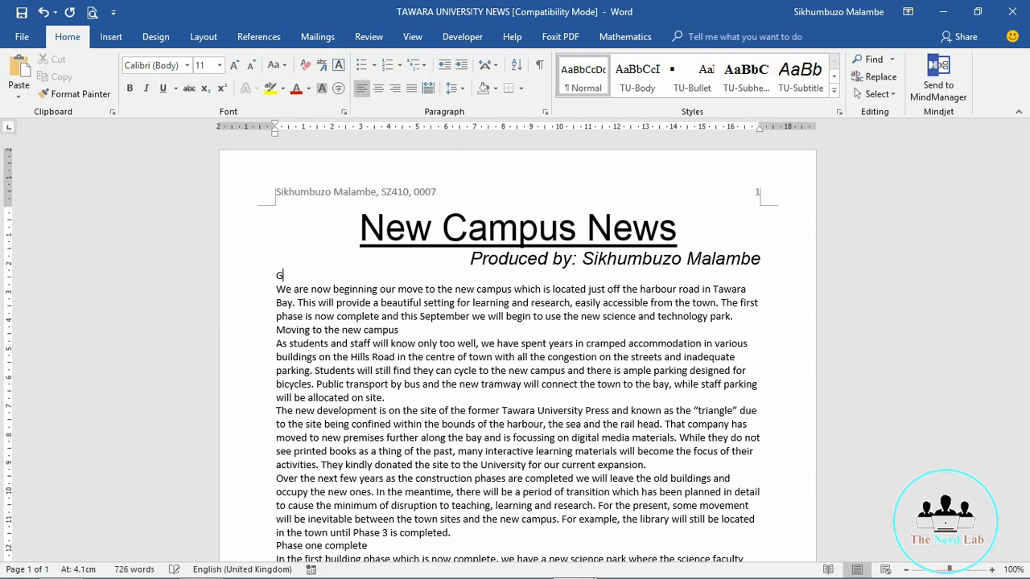
text(Good News)
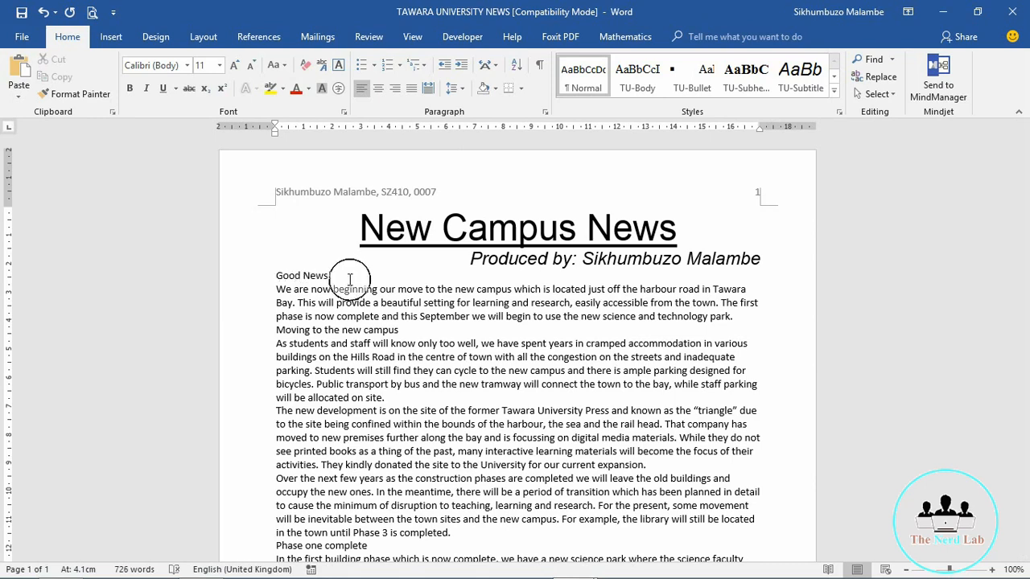
text(!)
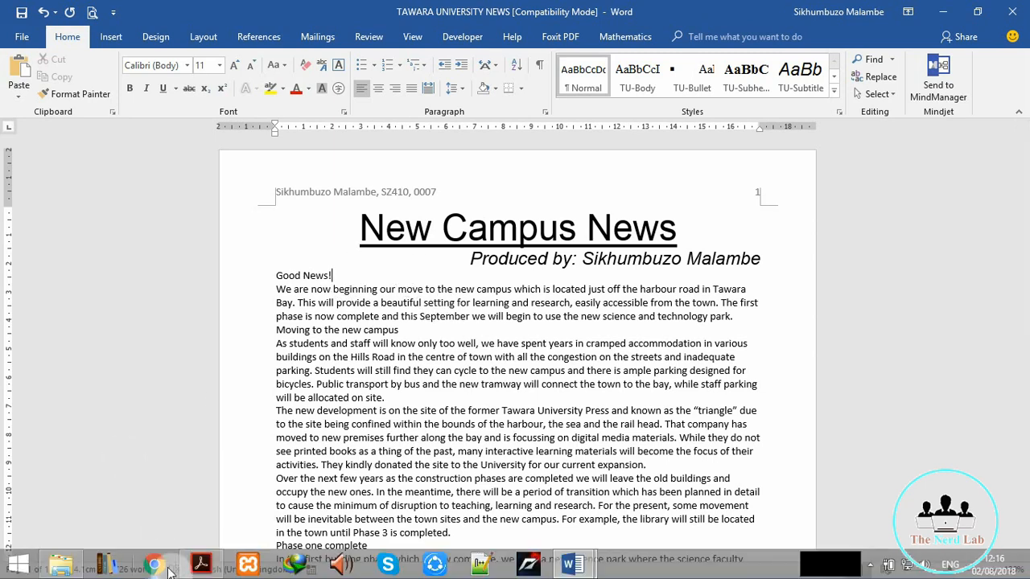
click(203, 563)
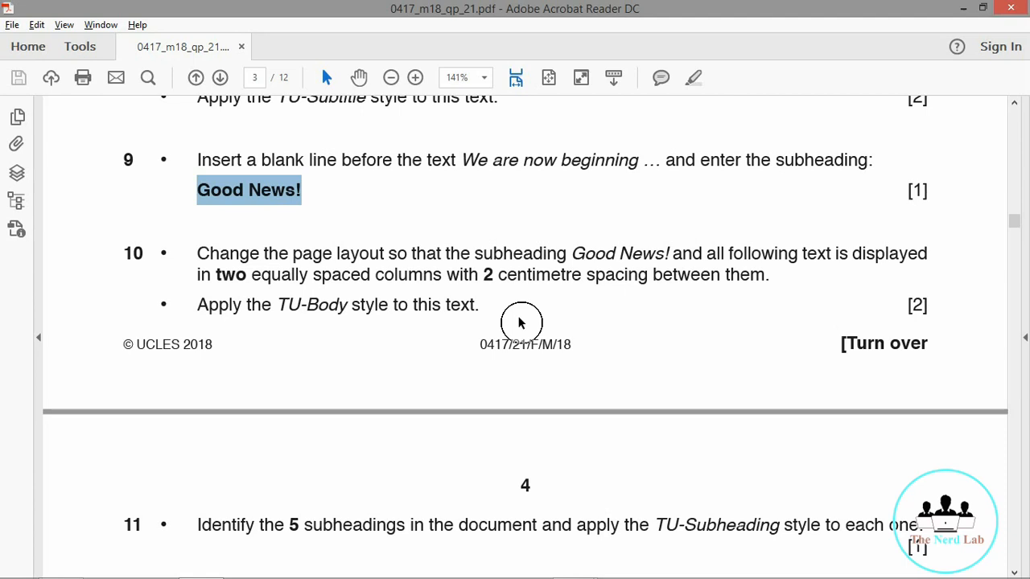
click(962, 9)
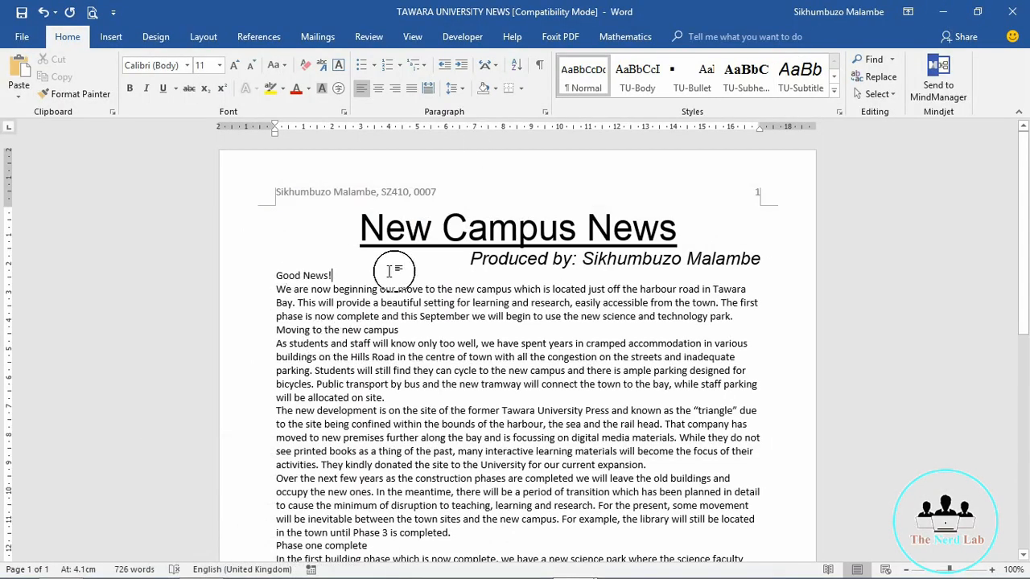
Step: Insert a continuous section break before 'Good News!' and bring up More Columns
click(275, 278)
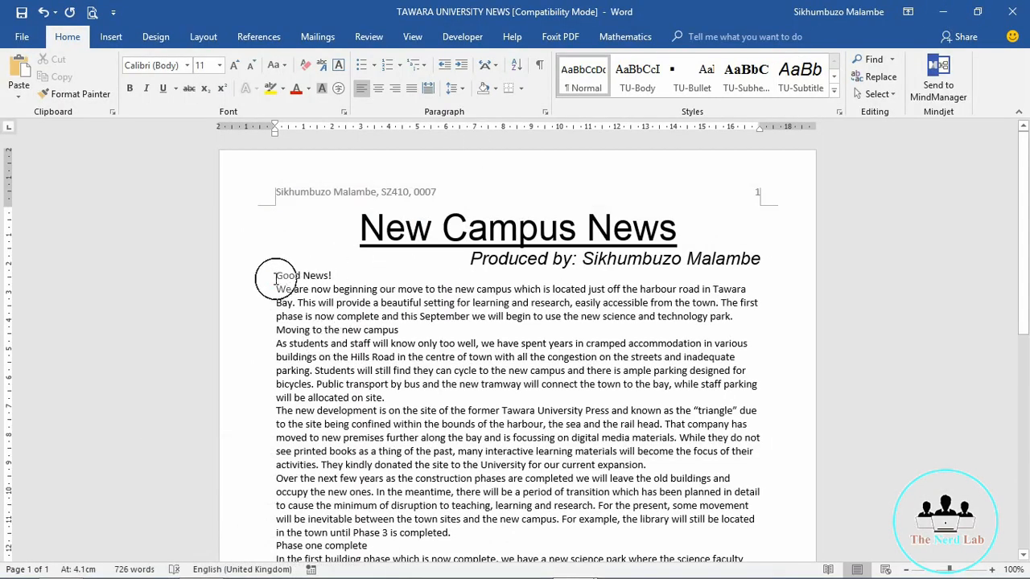
right_click(275, 277)
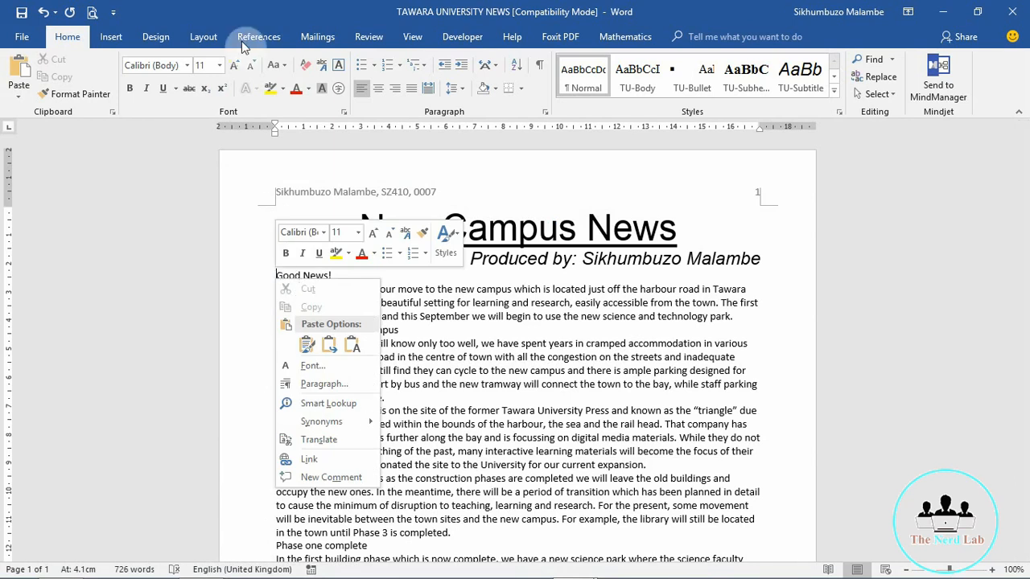
click(450, 316)
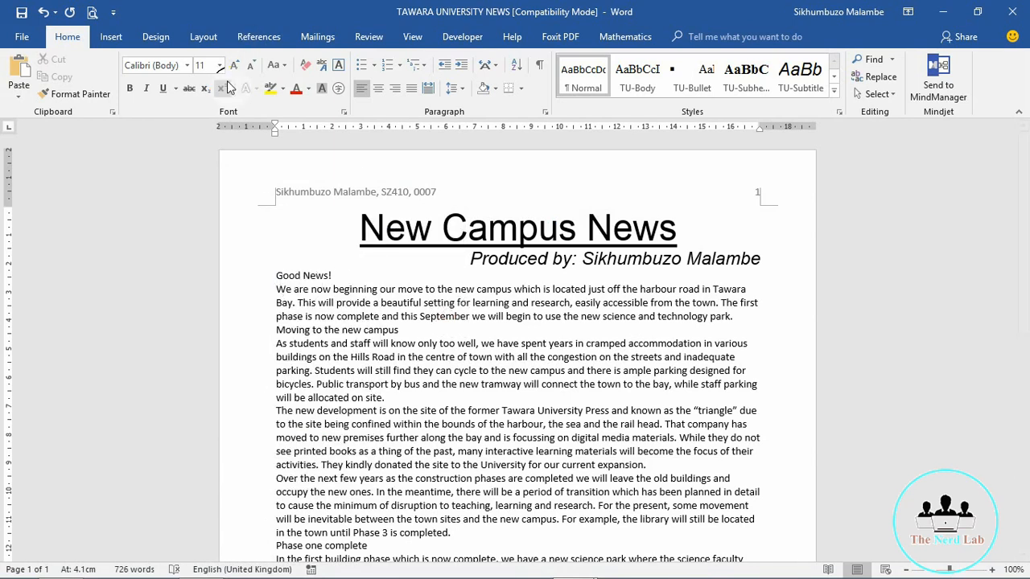
click(205, 37)
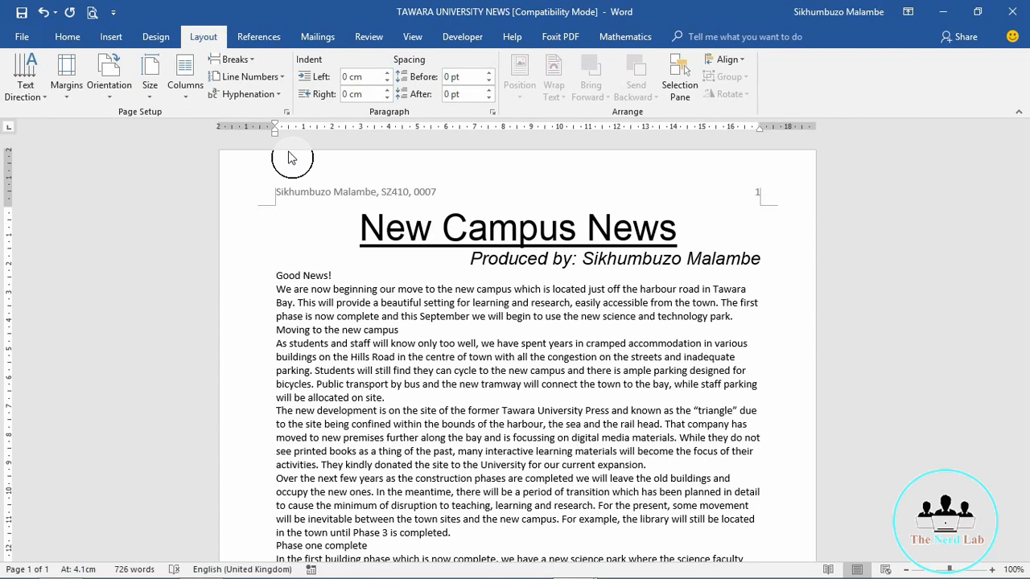
click(187, 103)
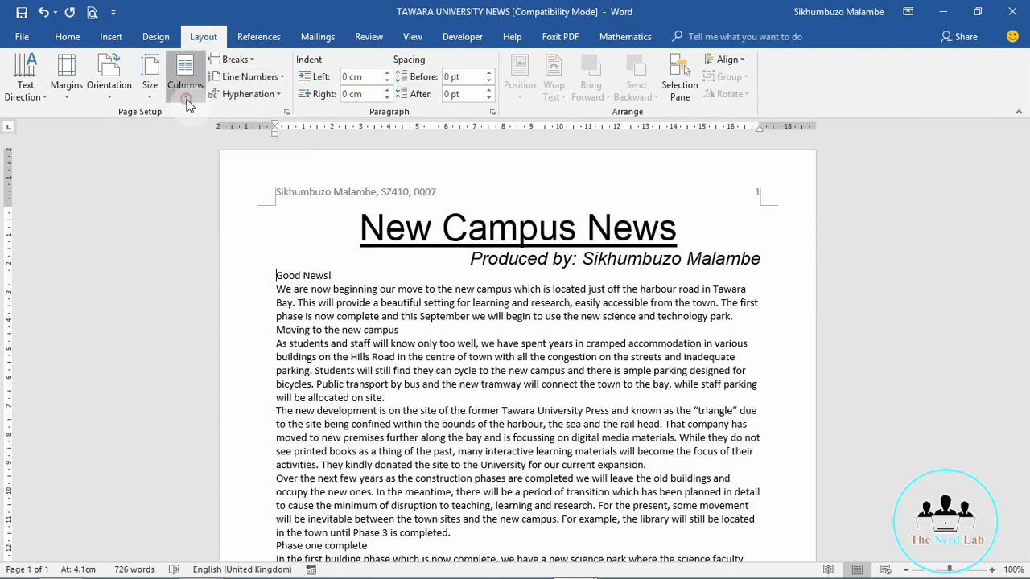
click(325, 10)
click(250, 64)
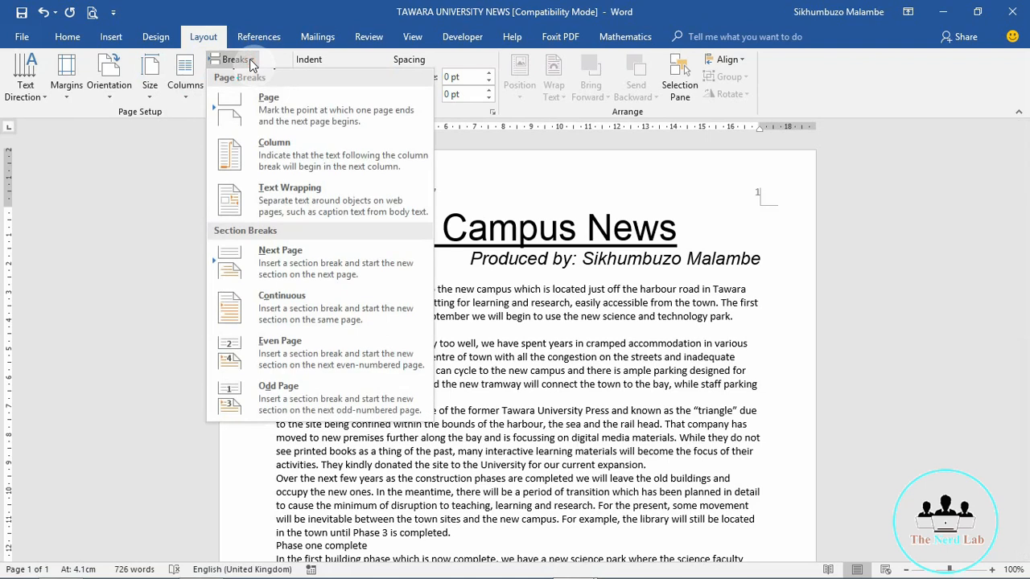
click(295, 312)
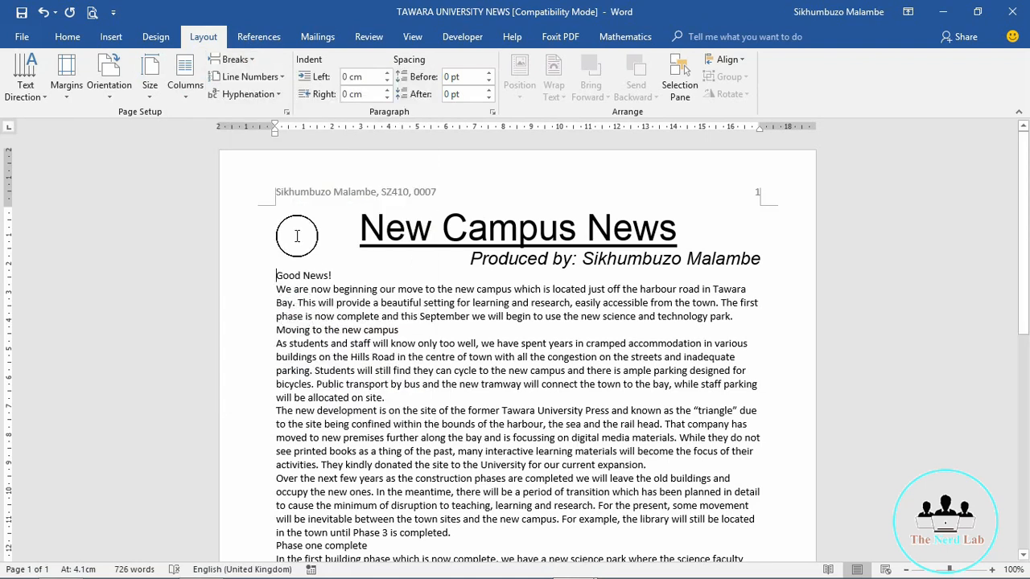
click(186, 96)
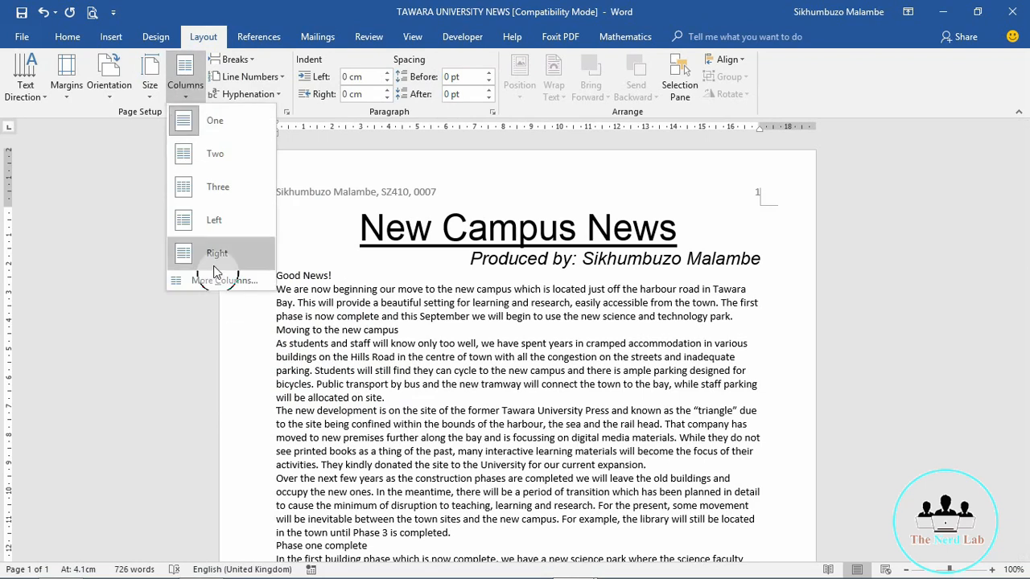
click(216, 287)
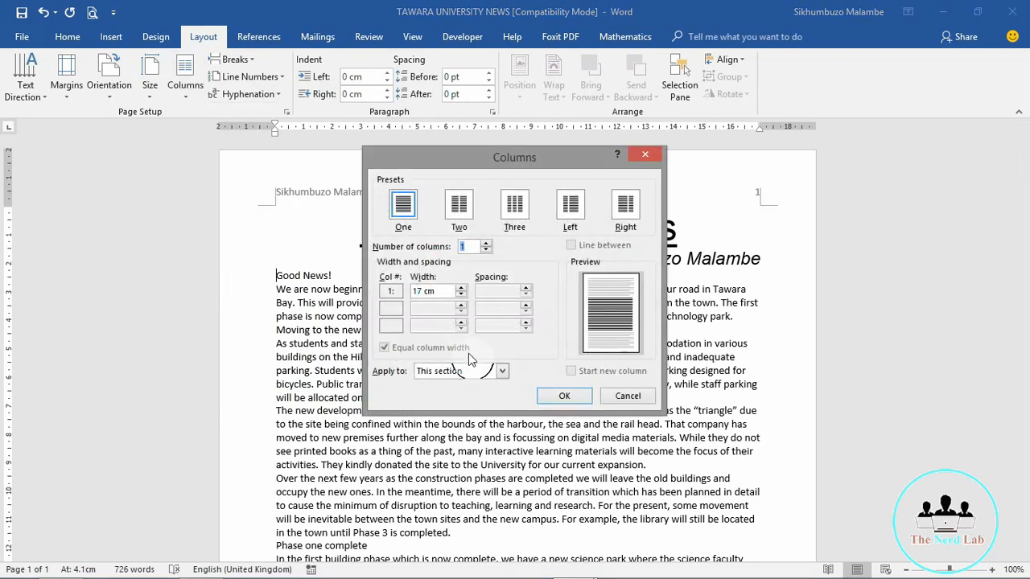
Step: Set two columns with 2 cm spacing, applied to this section only
click(459, 207)
click(459, 206)
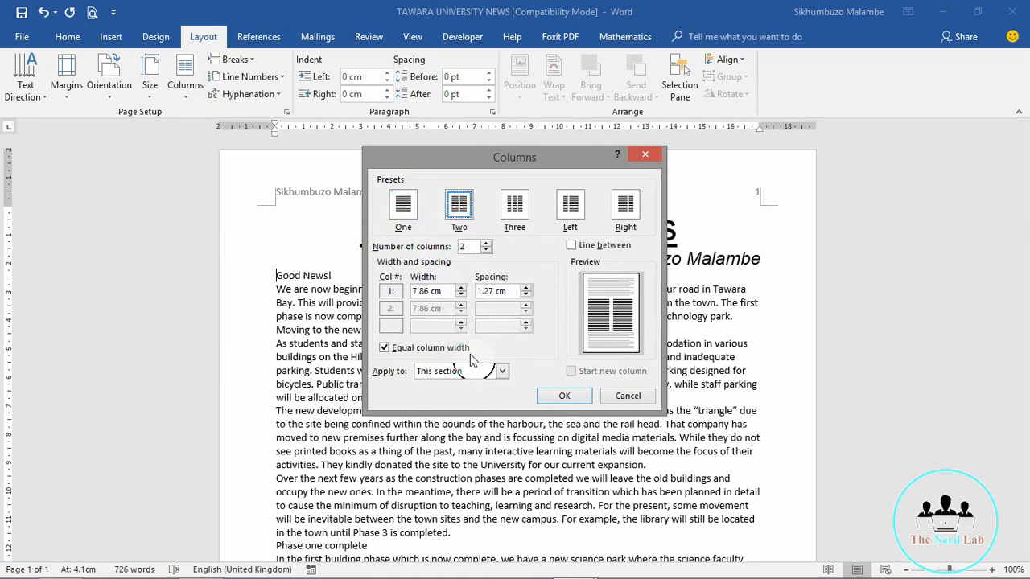
click(492, 291)
double_click(491, 291)
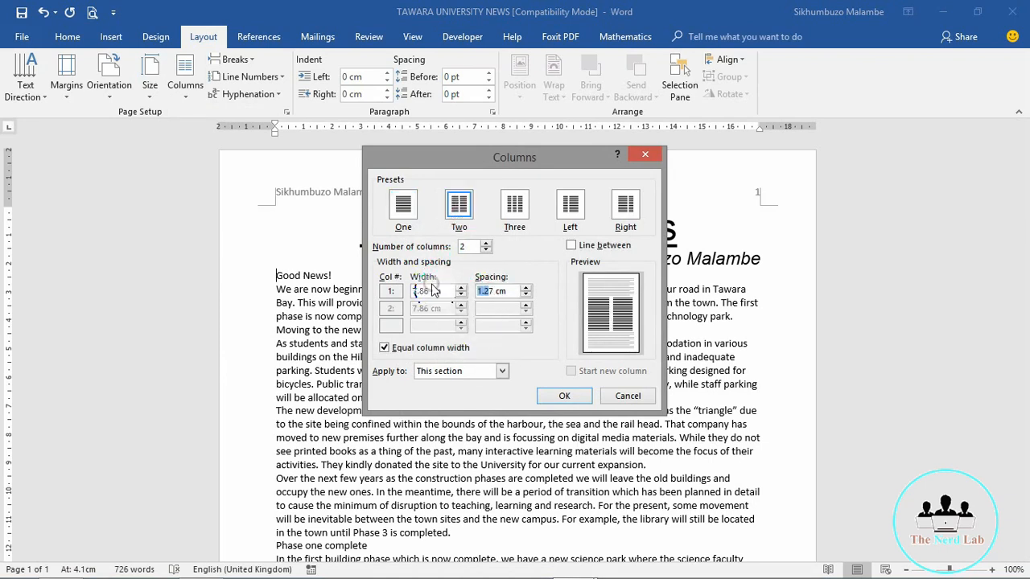
key(BackSpace)
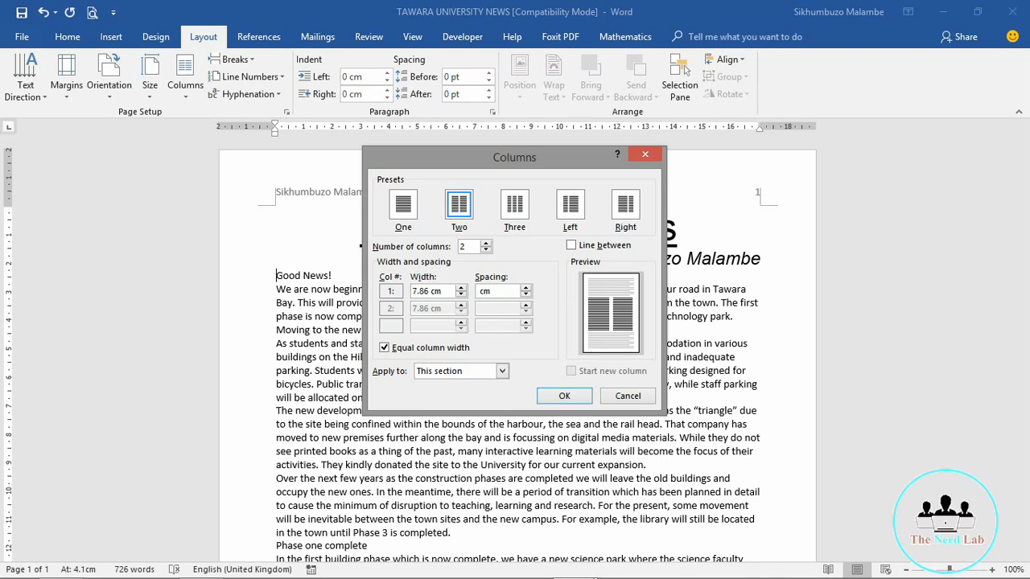
text(2)
click(432, 321)
click(501, 372)
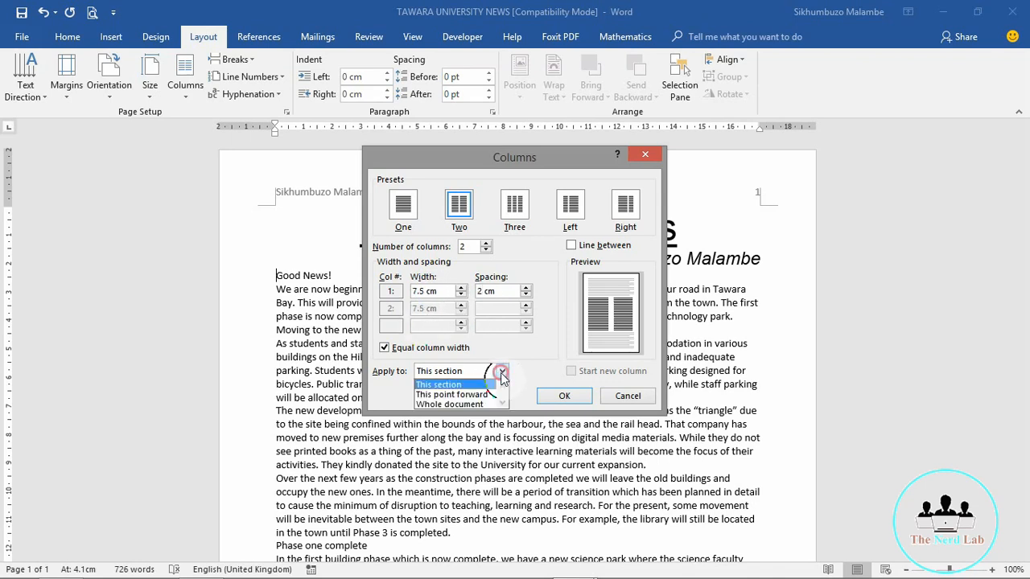
click(441, 384)
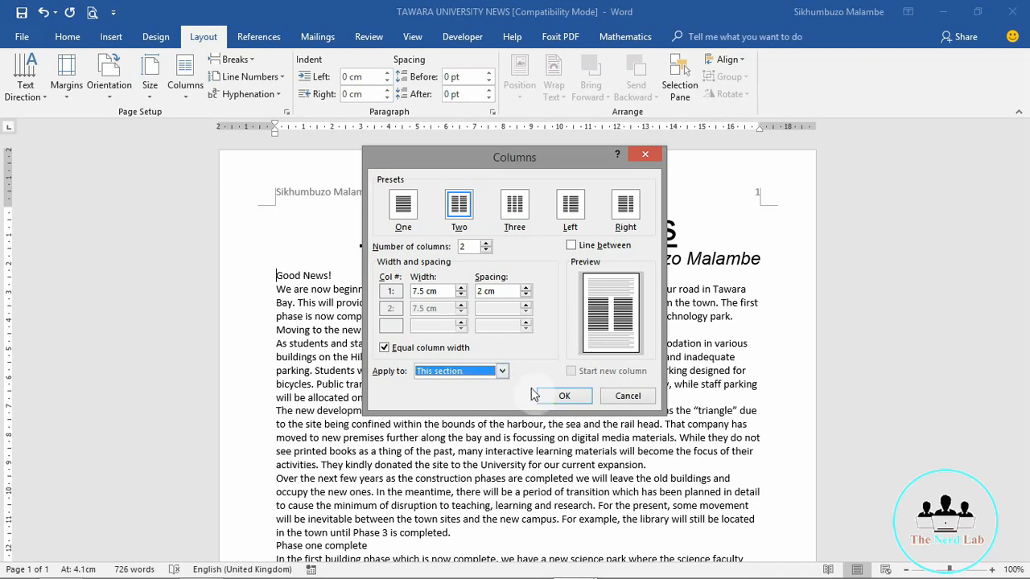
click(564, 397)
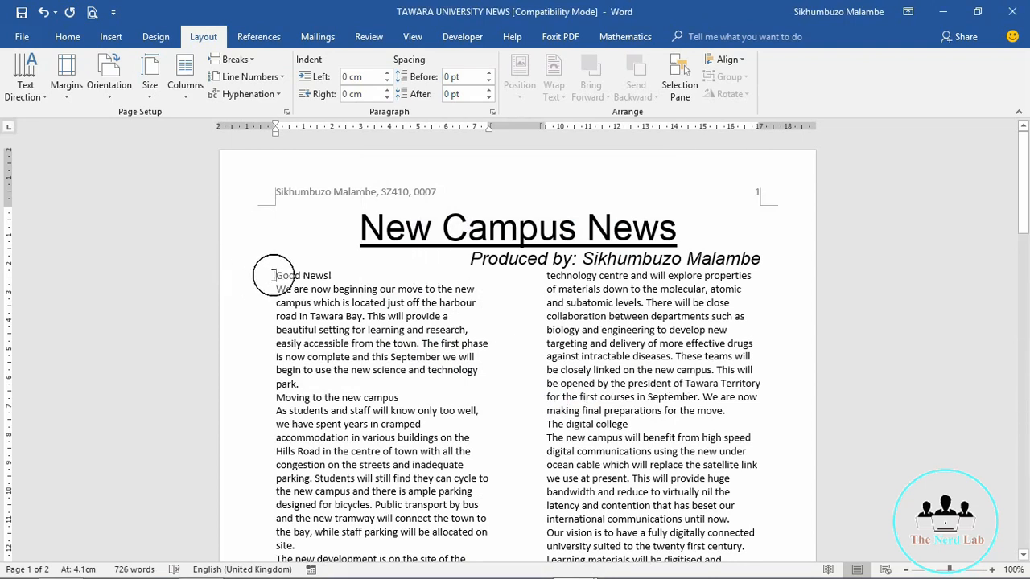
Step: Apply the TU-Body style to all text from 'Good News!' to the end
drag(274, 275, 385, 261)
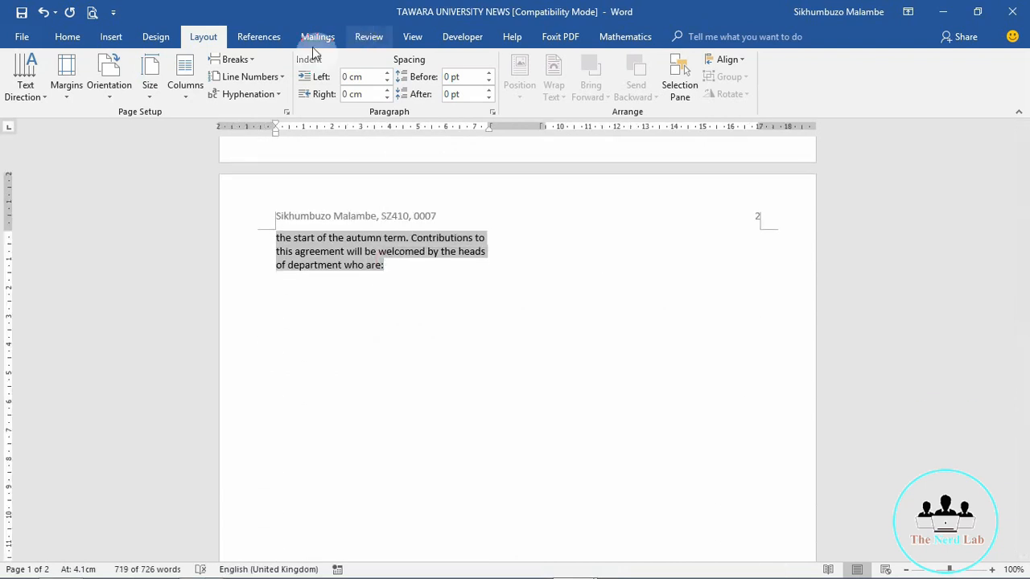
click(69, 37)
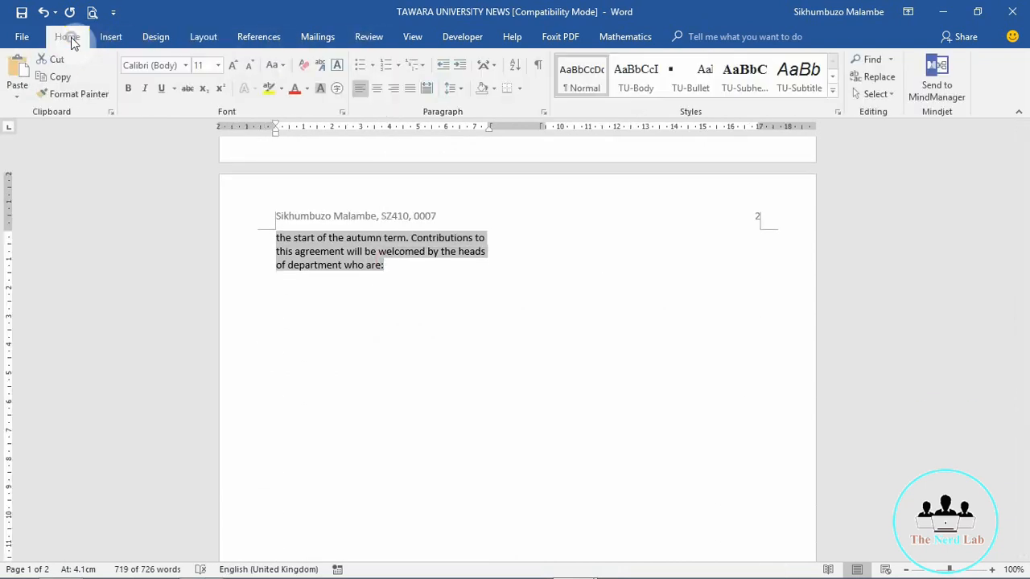
click(765, 77)
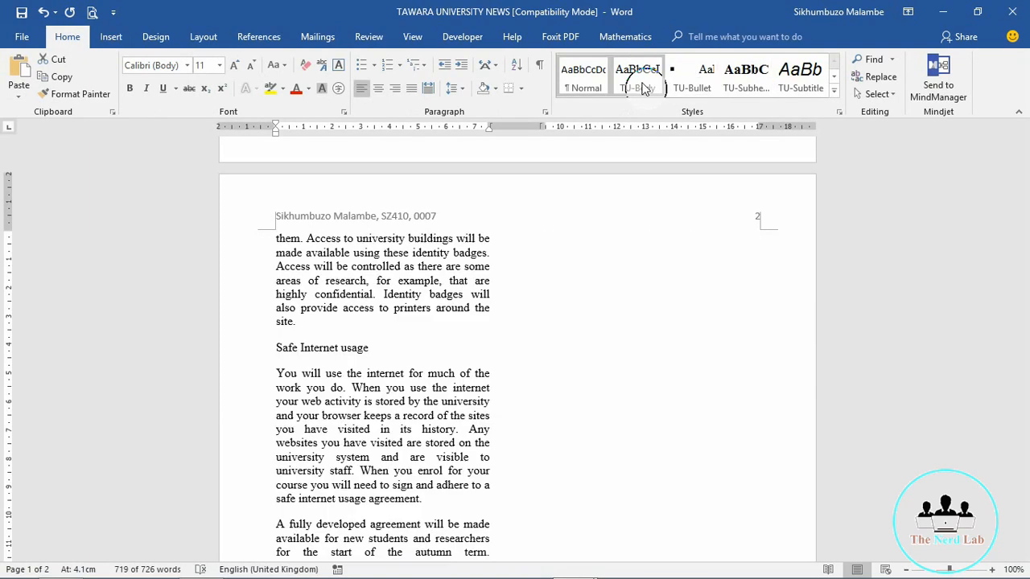
click(641, 87)
click(641, 84)
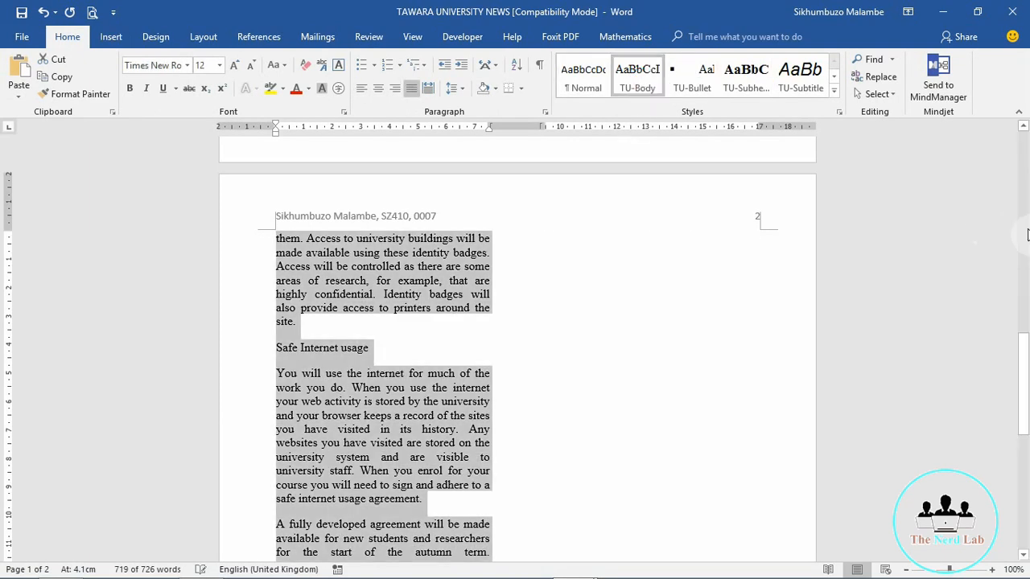
drag(1021, 365, 1025, 318)
click(392, 393)
Step: Check the restyled text in both columns, then return to the exam paper in Acrobat Reader
click(383, 334)
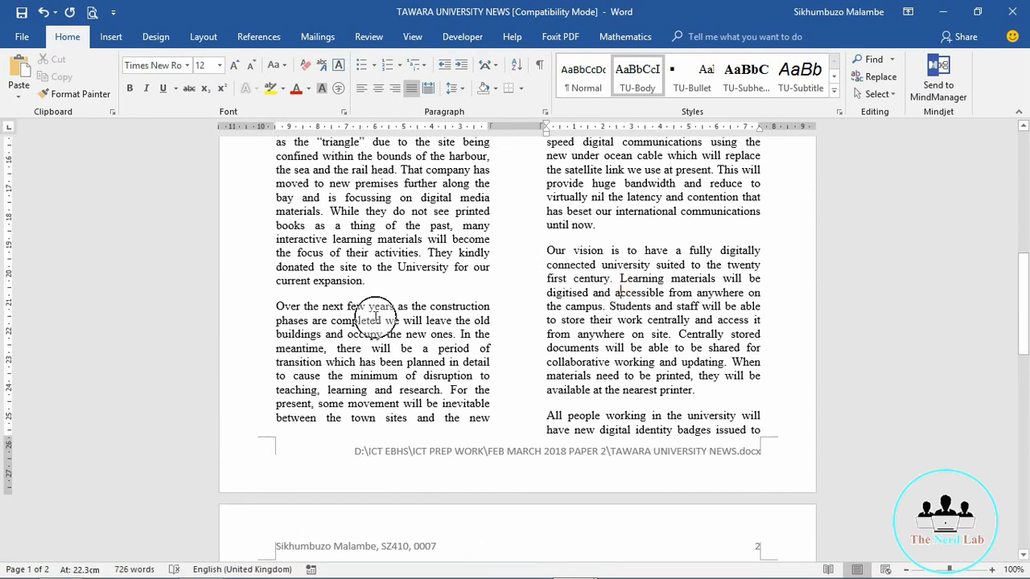
click(633, 184)
drag(1021, 312, 1022, 239)
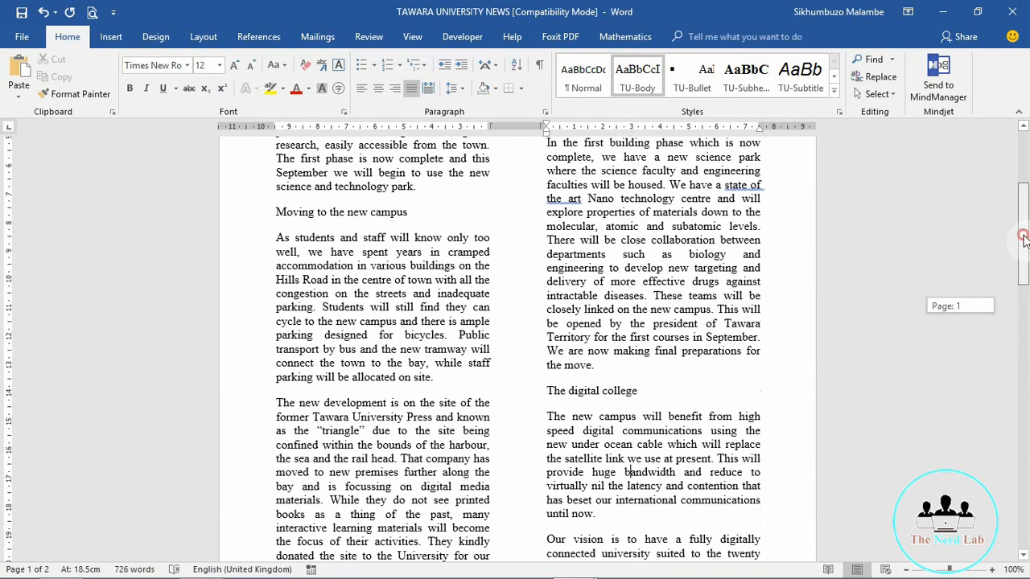
click(331, 308)
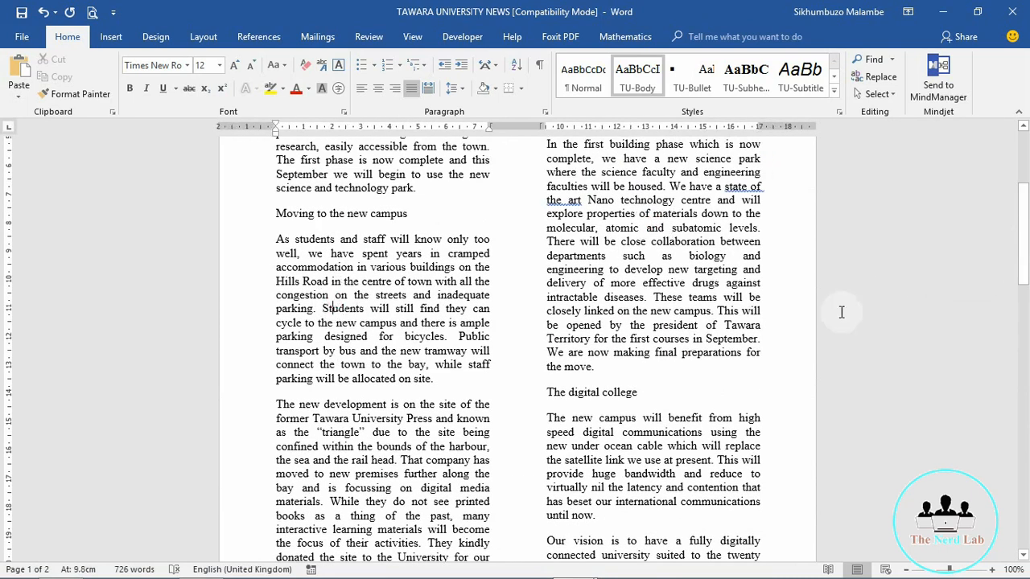
drag(1026, 271, 1024, 223)
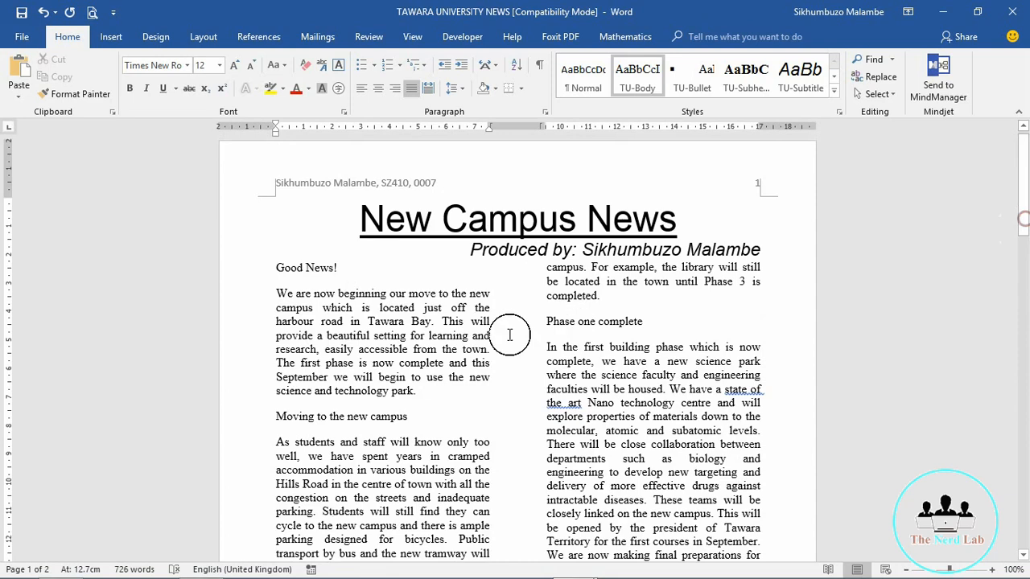
click(405, 337)
click(602, 282)
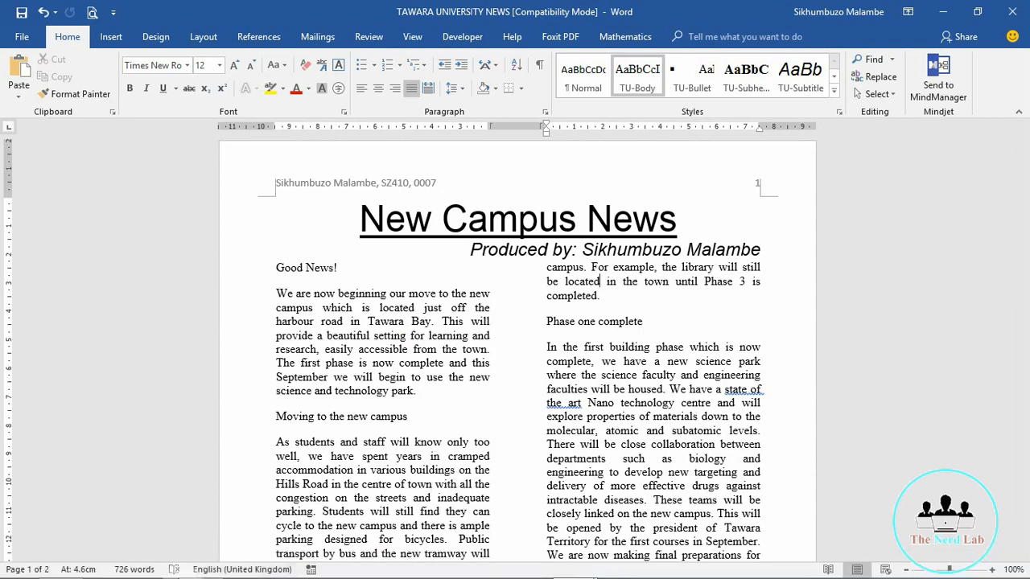
click(201, 564)
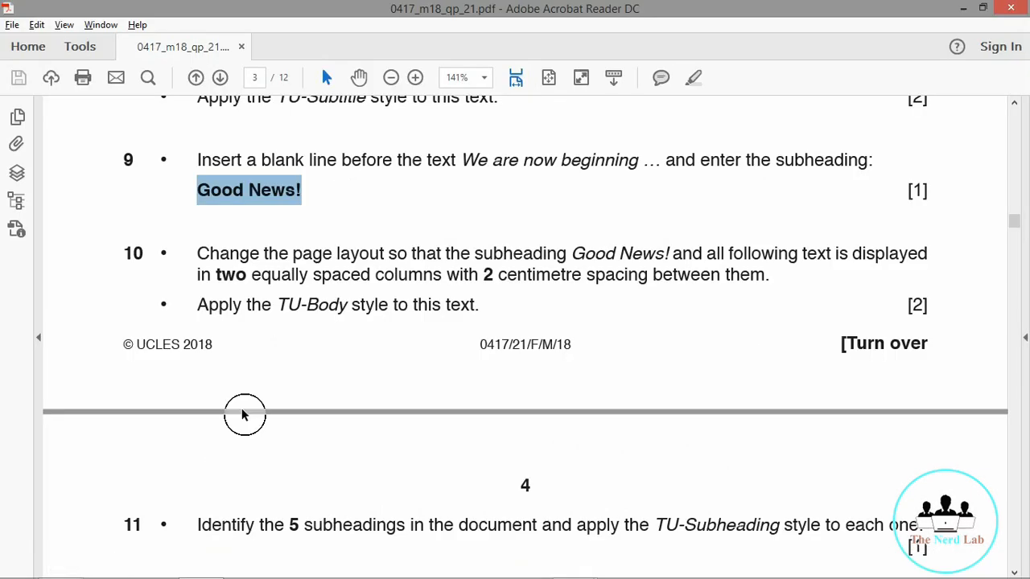
Step: Scroll the exam paper to task 11 on TU-Subheading, then minimise Acrobat
click(92, 319)
scroll(91, 318, down, 3)
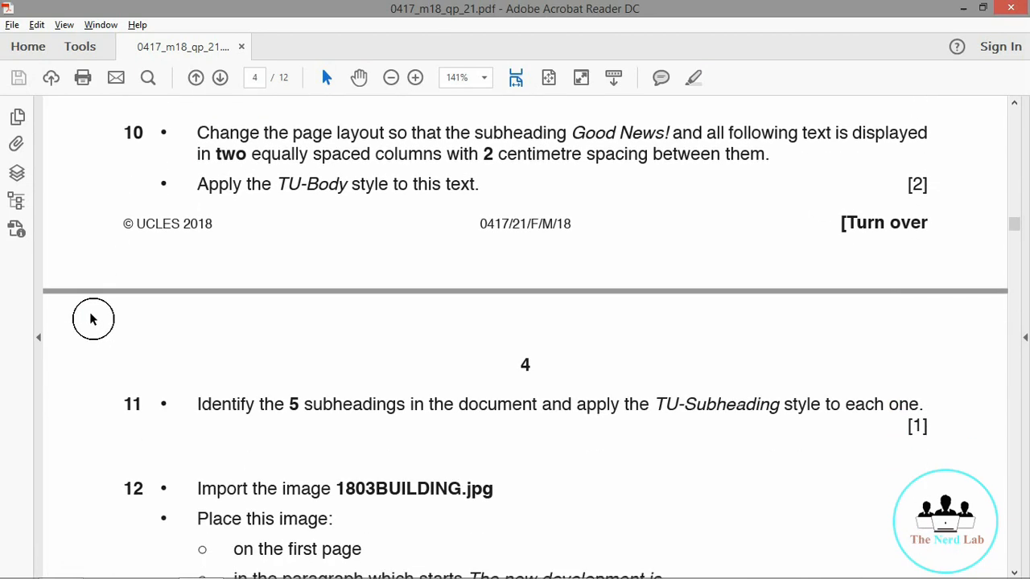
scroll(92, 319, down, 4)
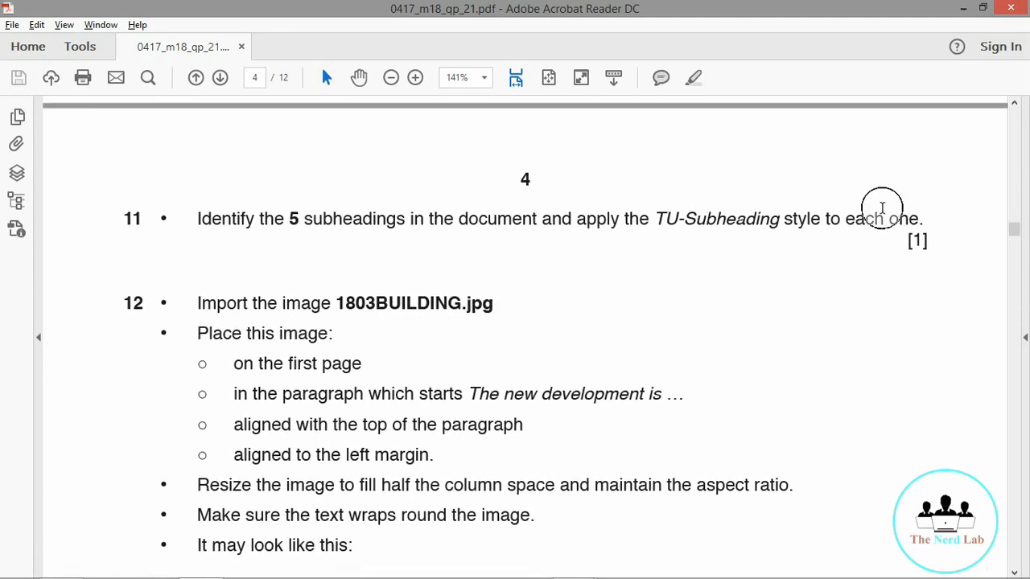
click(964, 11)
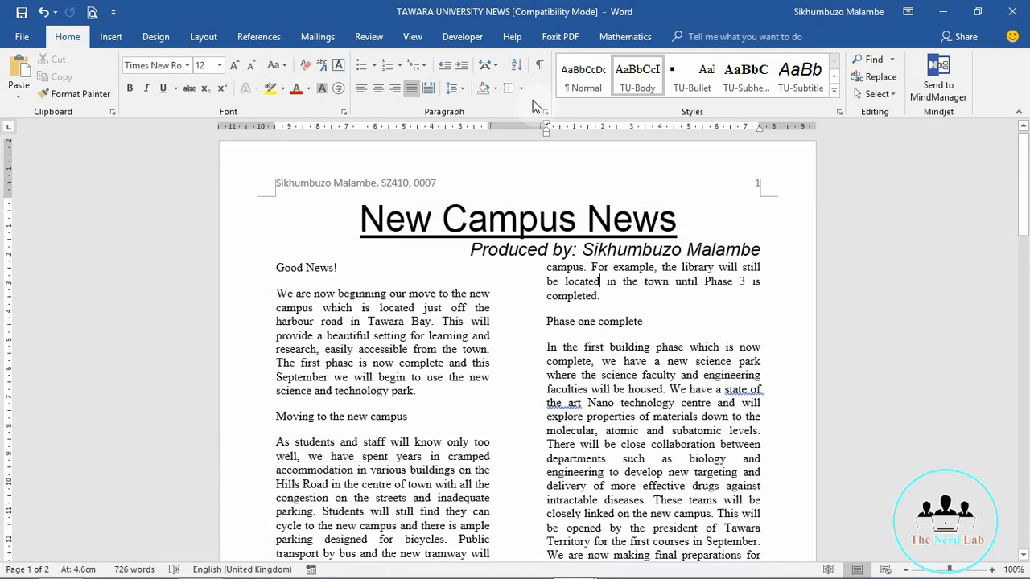
Step: Select the Good News!, Phase one complete and Moving to the new campus subheadings
double_click(303, 272)
click(315, 271)
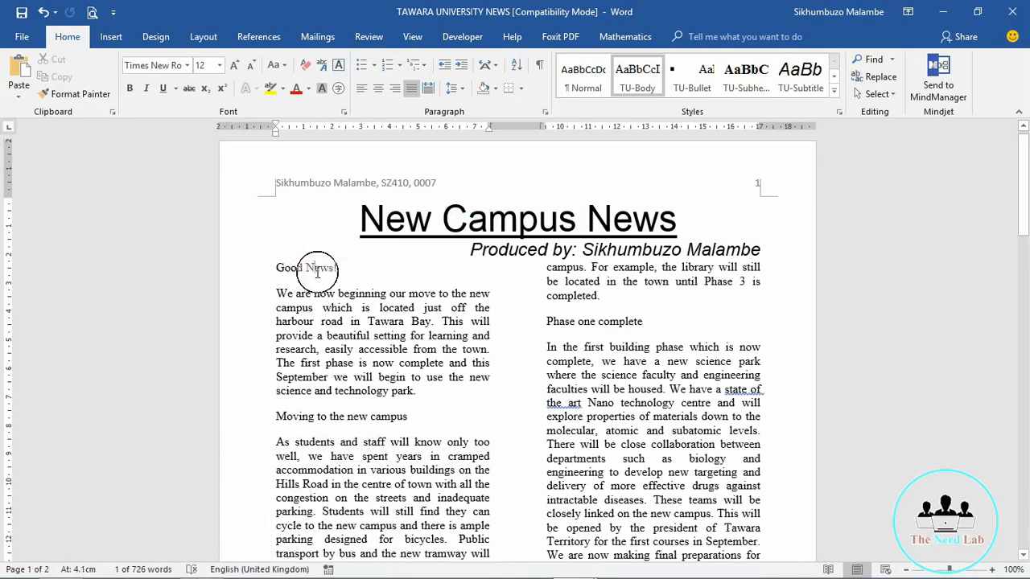
double_click(317, 271)
double_click(313, 273)
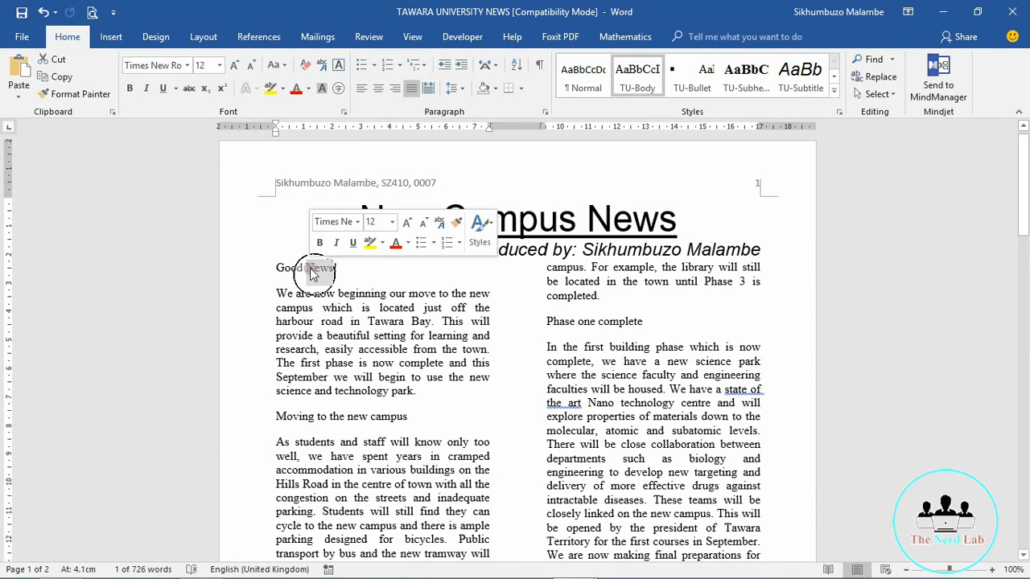
double_click(313, 272)
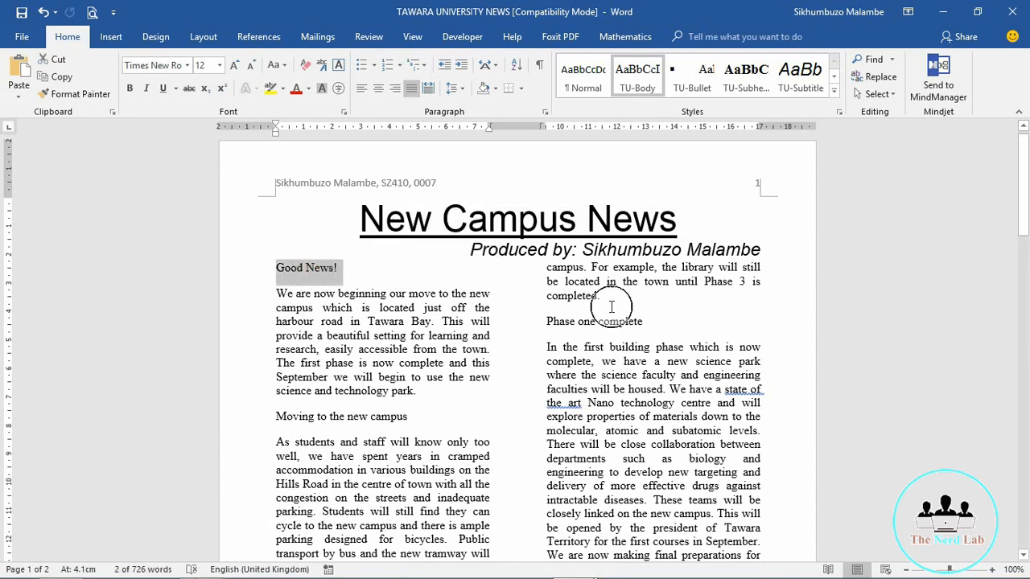
ctrl+click(577, 322)
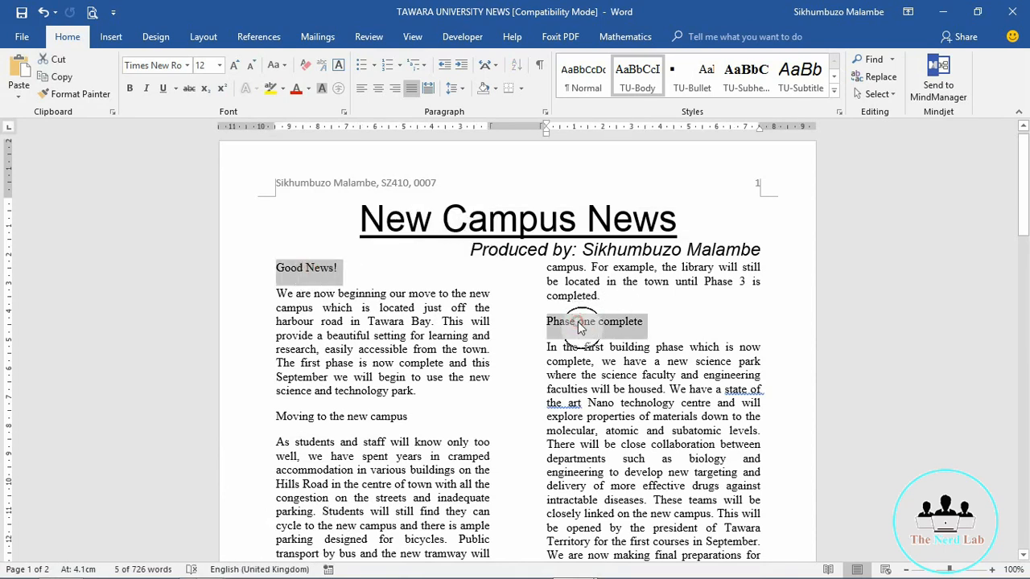
ctrl+click(318, 416)
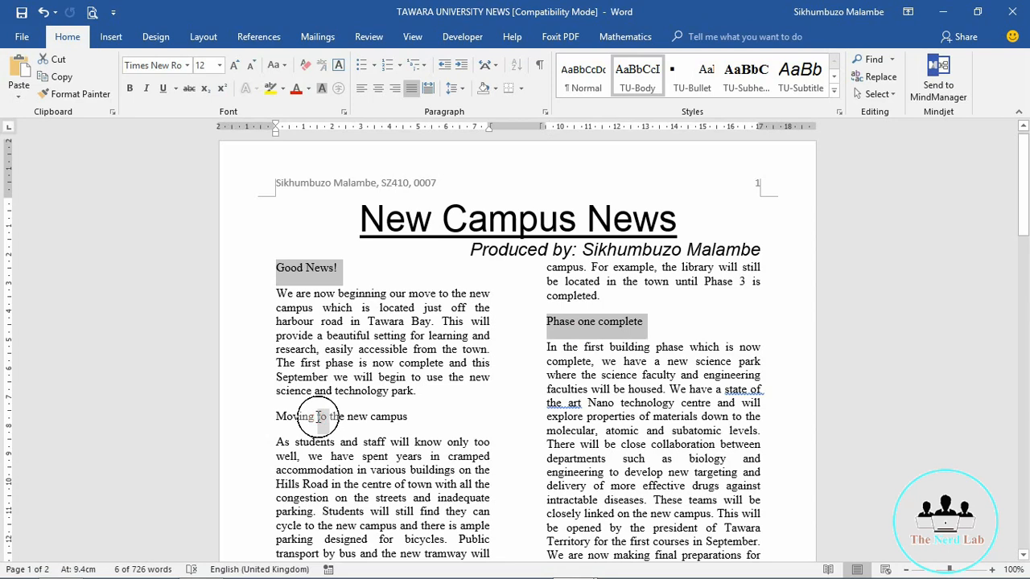
ctrl+click(318, 416)
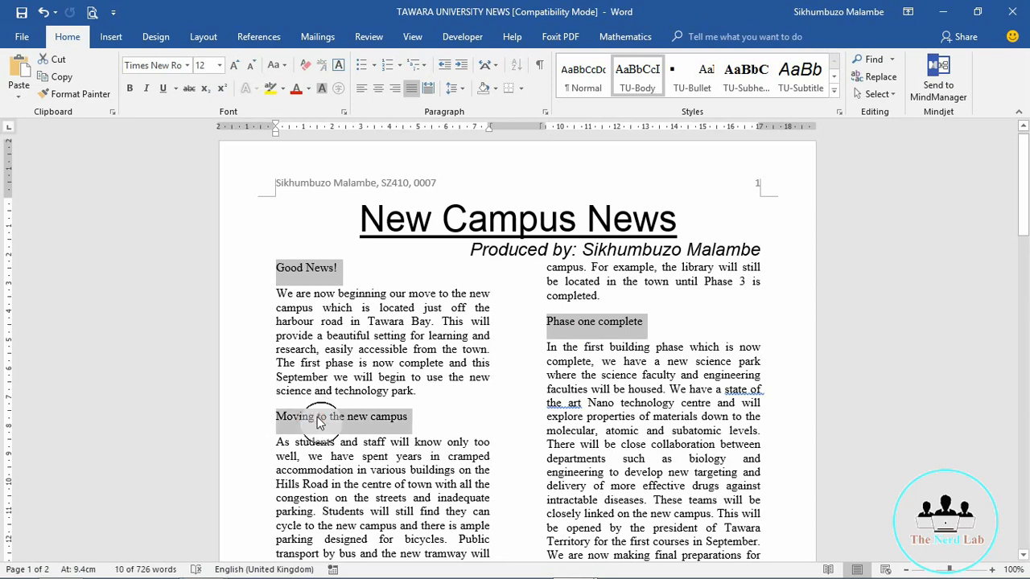
click(1024, 555)
Step: Add The digital college and Safe Internet usage headings, and apply TU-Subheading to all
scroll(1023, 555, down, 5)
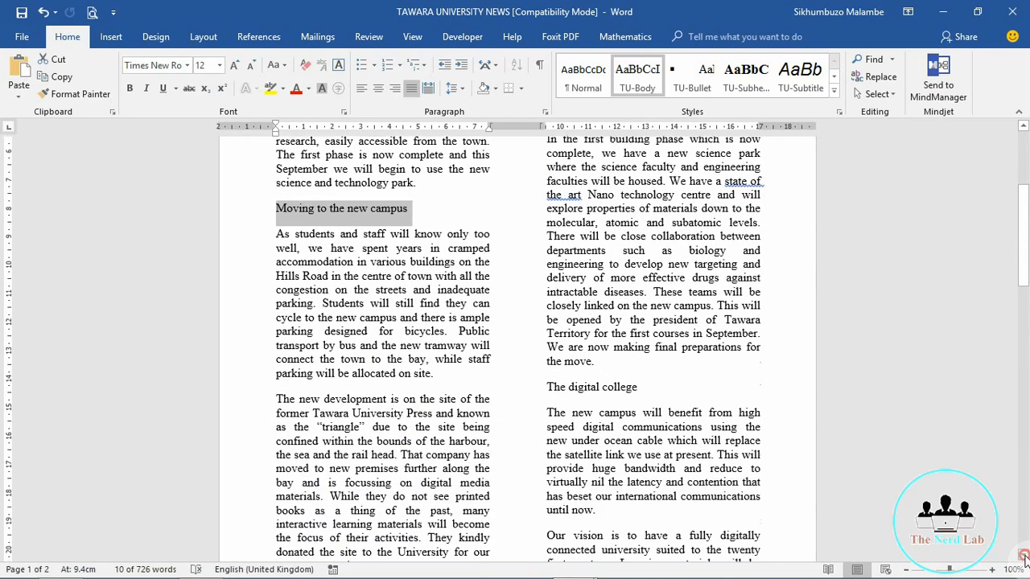
click(563, 350)
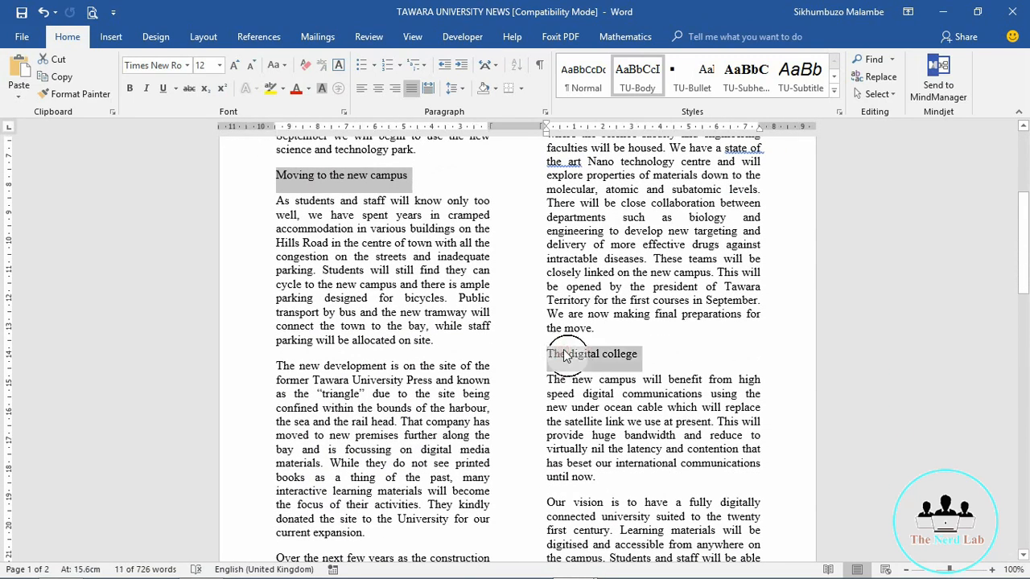
ctrl+click(563, 350)
ctrl+triple_click(563, 350)
drag(1021, 556, 1017, 553)
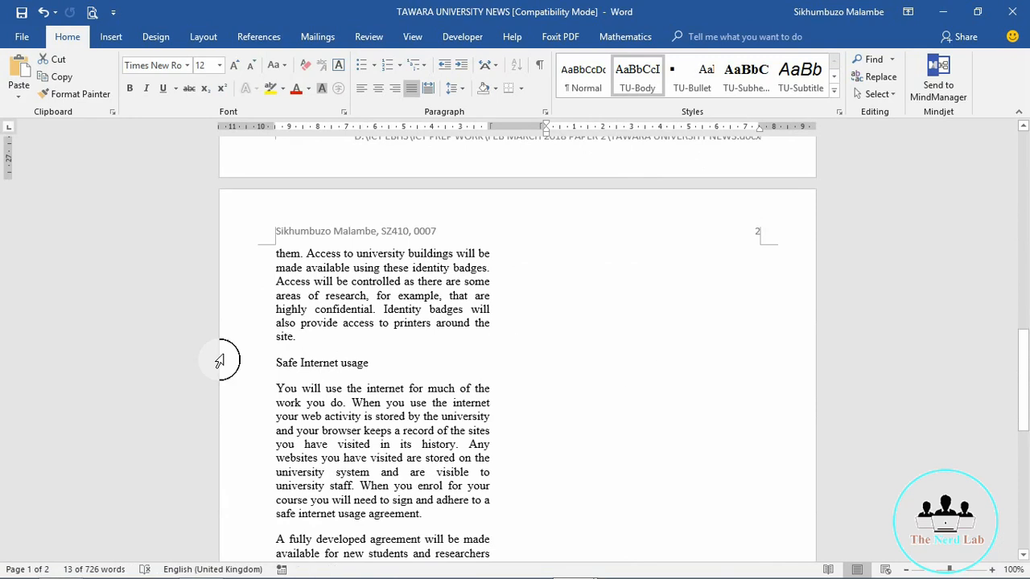
triple_click(302, 364)
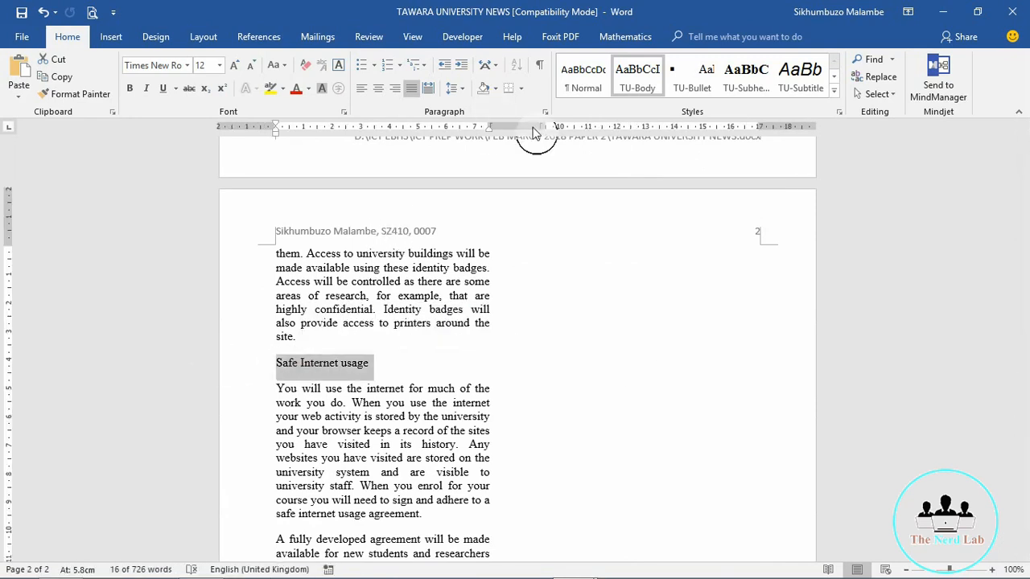
click(747, 83)
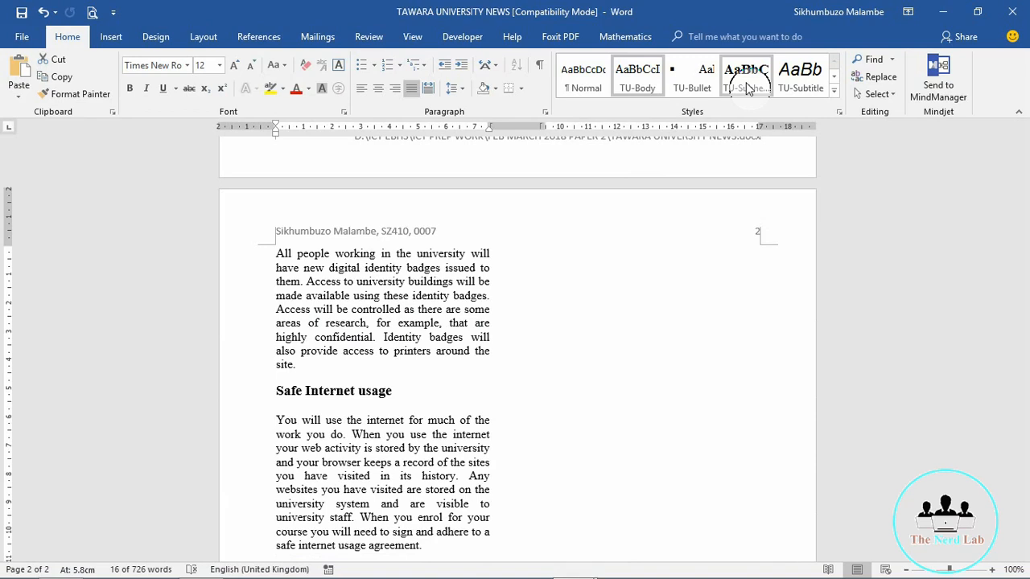
click(748, 87)
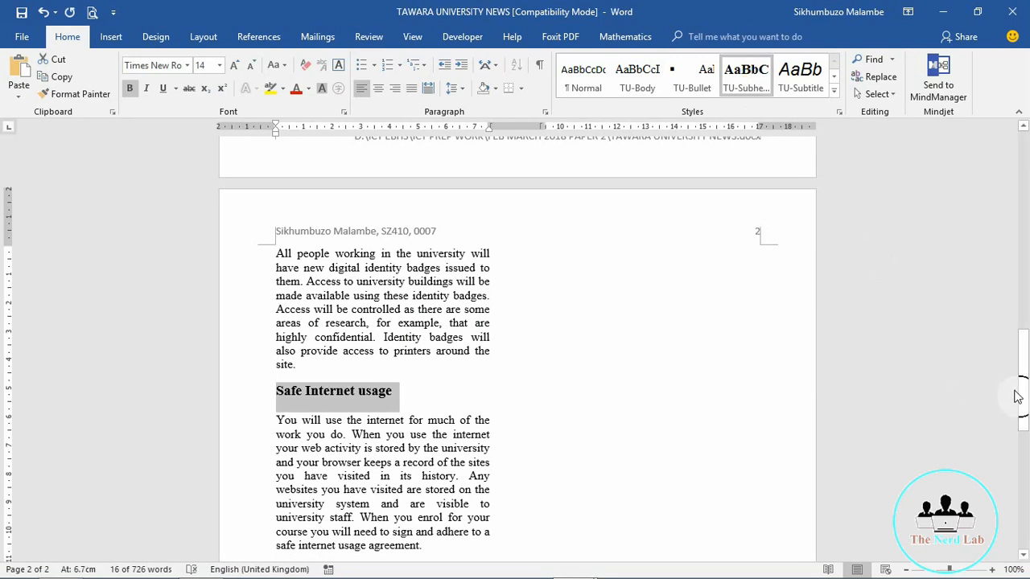
drag(1016, 396, 1028, 184)
click(493, 339)
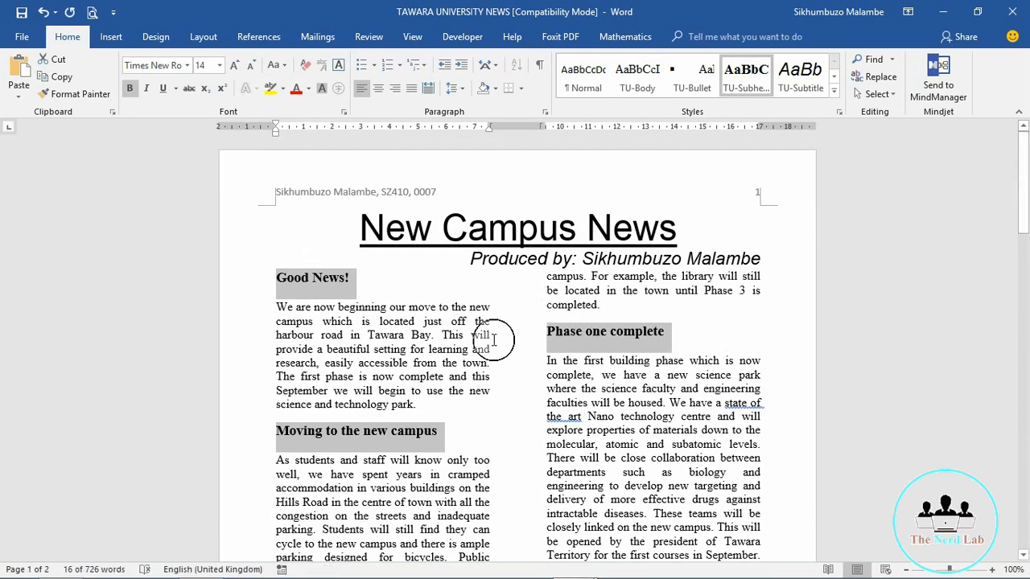
click(493, 340)
mouse_move(555, 578)
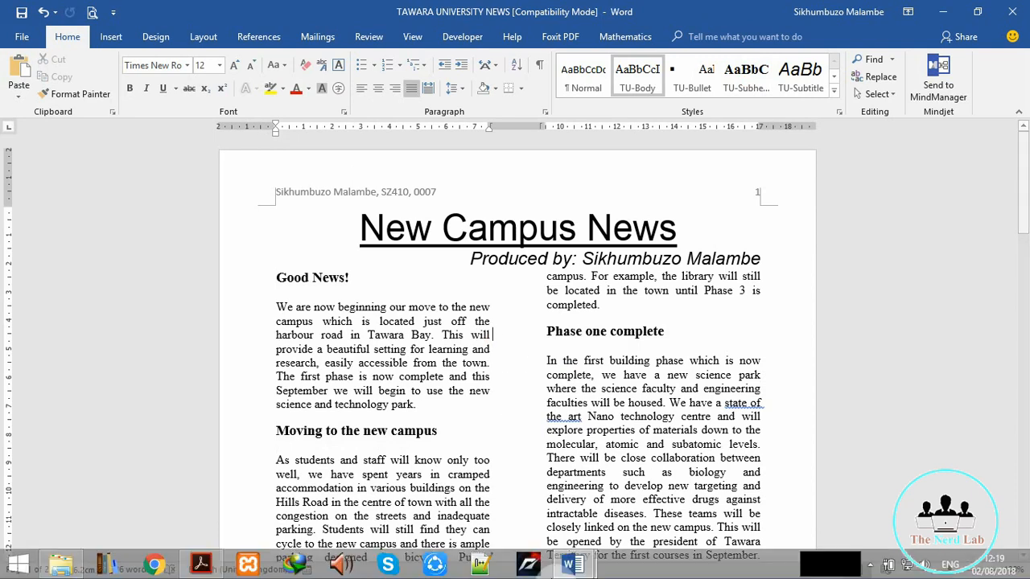
mouse_move(582, 564)
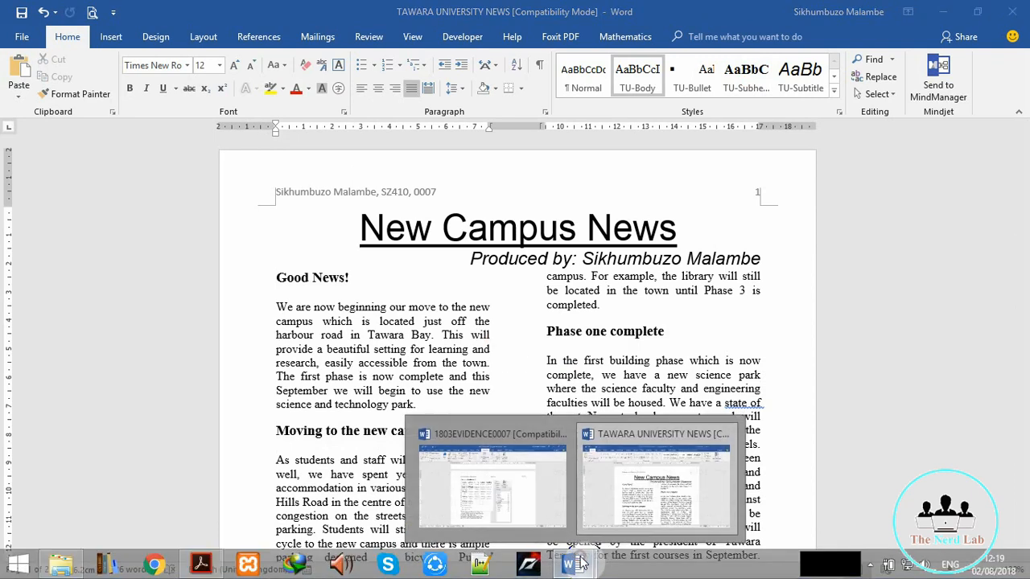
click(203, 563)
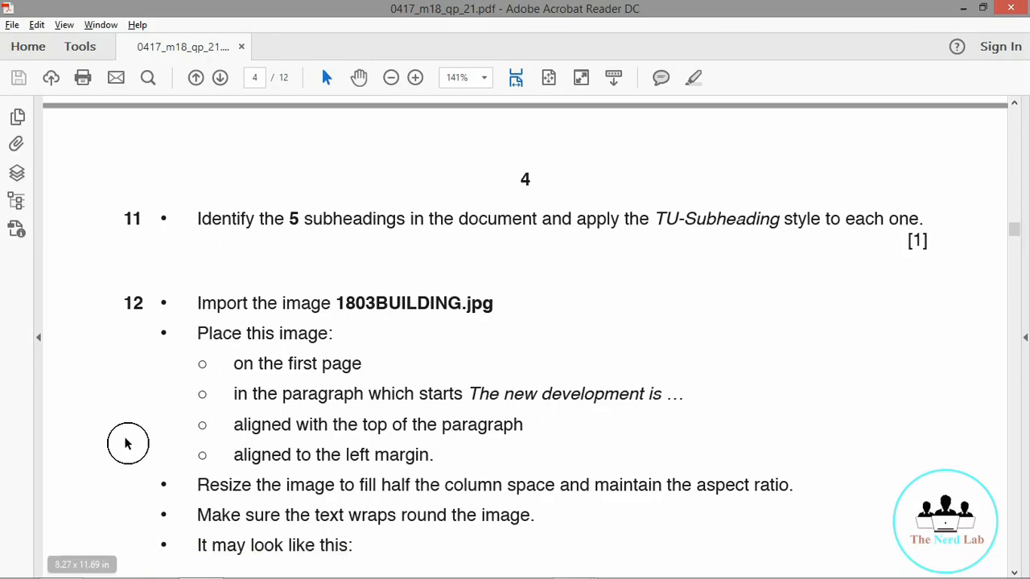
scroll(103, 423, down, 4)
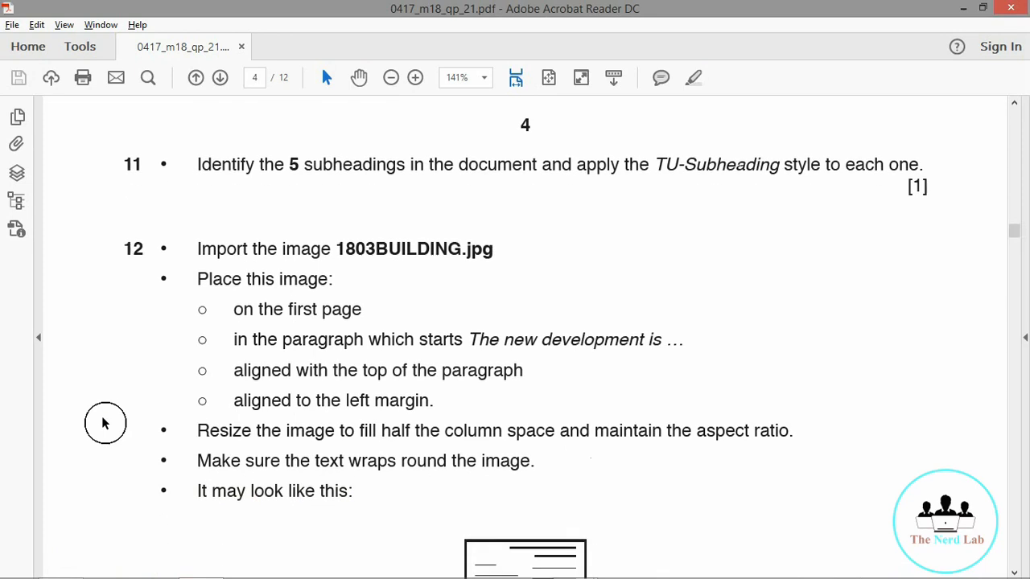
scroll(103, 422, up, 3)
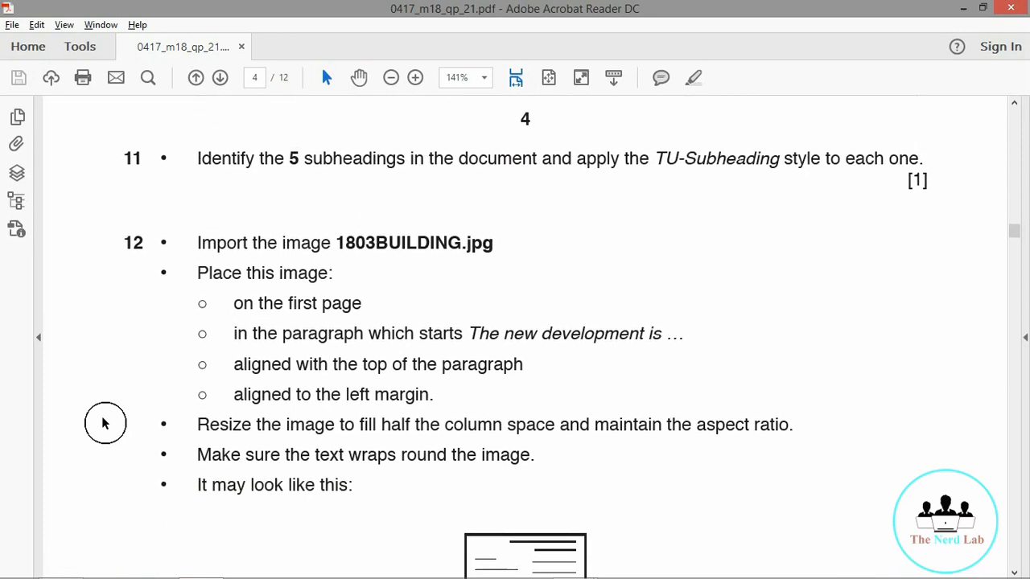
scroll(103, 423, down, 4)
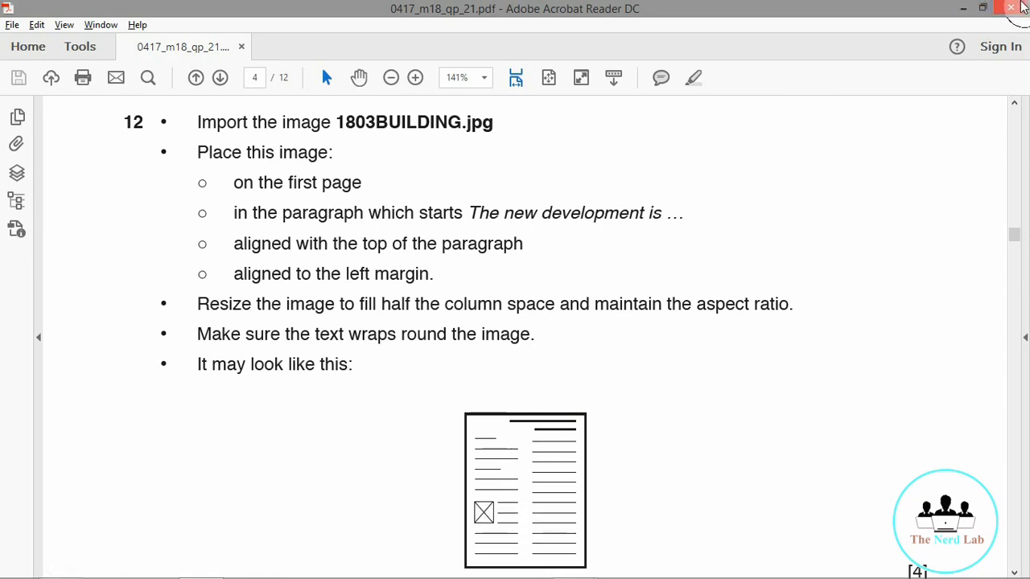
click(964, 10)
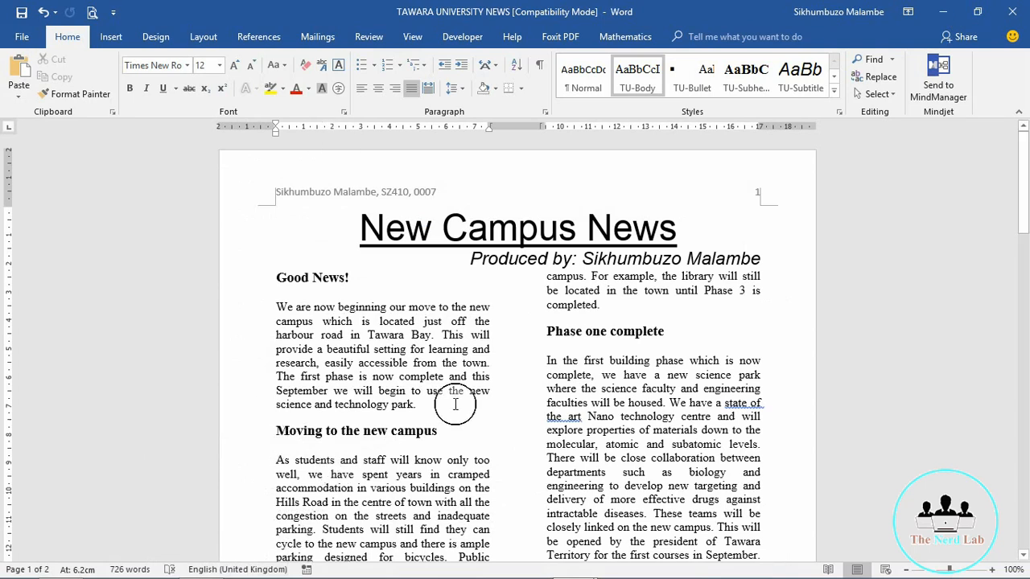
Step: Place the cursor before 'The new development', confirming the target against step 12 in the PDF
key(Down)
key(Down)
key(Down)
key(Down)
key(Down)
key(Down)
key(Down)
key(Down)
key(Down)
key(Down)
key(Down)
key(Down)
key(Down)
key(Down)
key(Down)
key(Down)
key(Down)
key(Down)
key(Down)
key(Down)
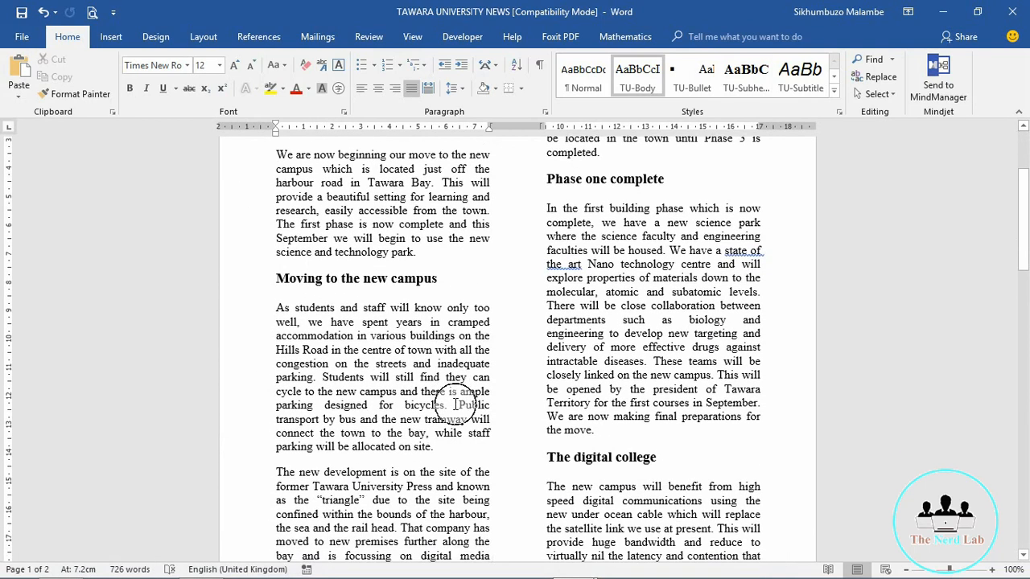
click(275, 458)
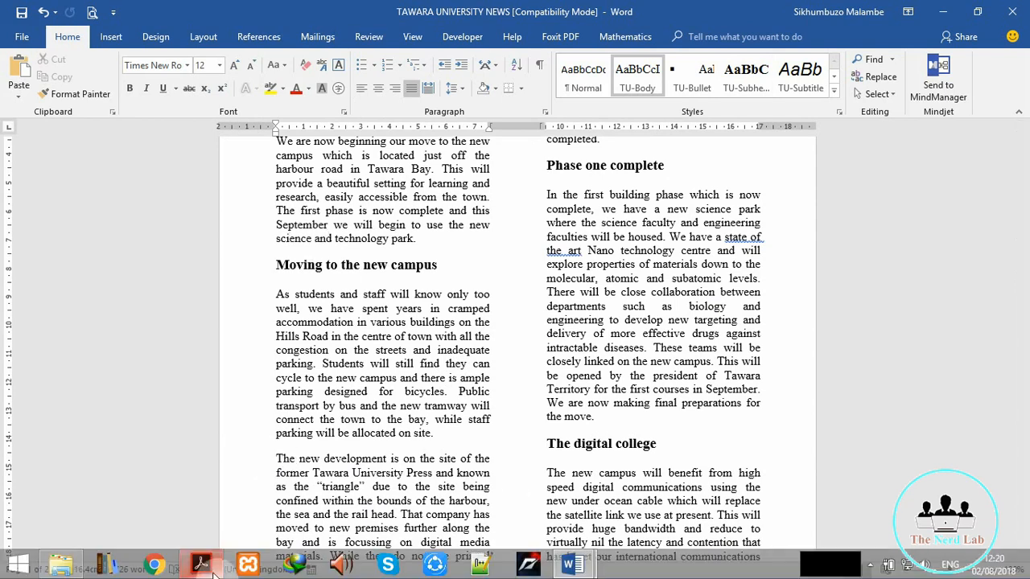
click(201, 566)
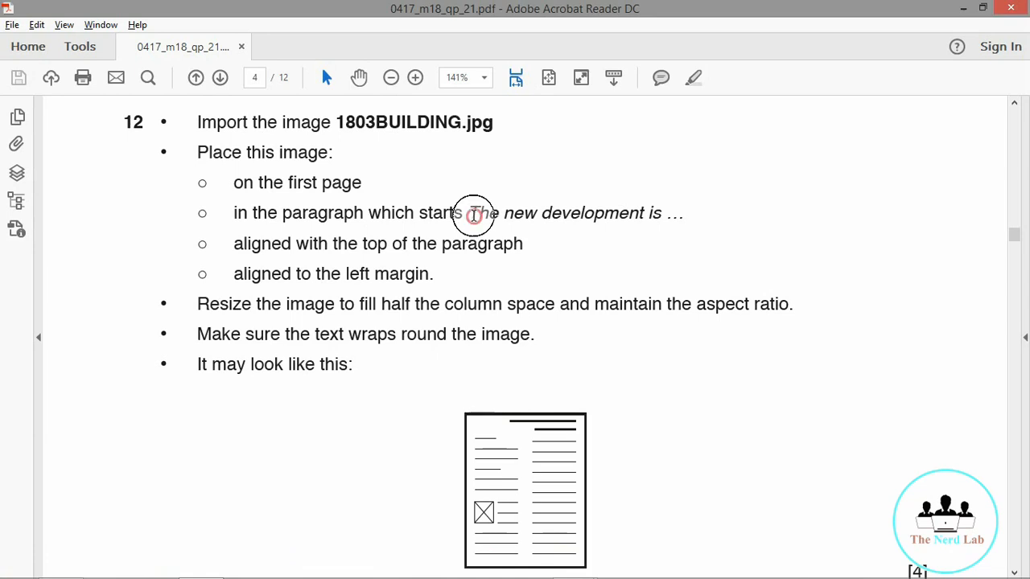
drag(473, 214, 684, 227)
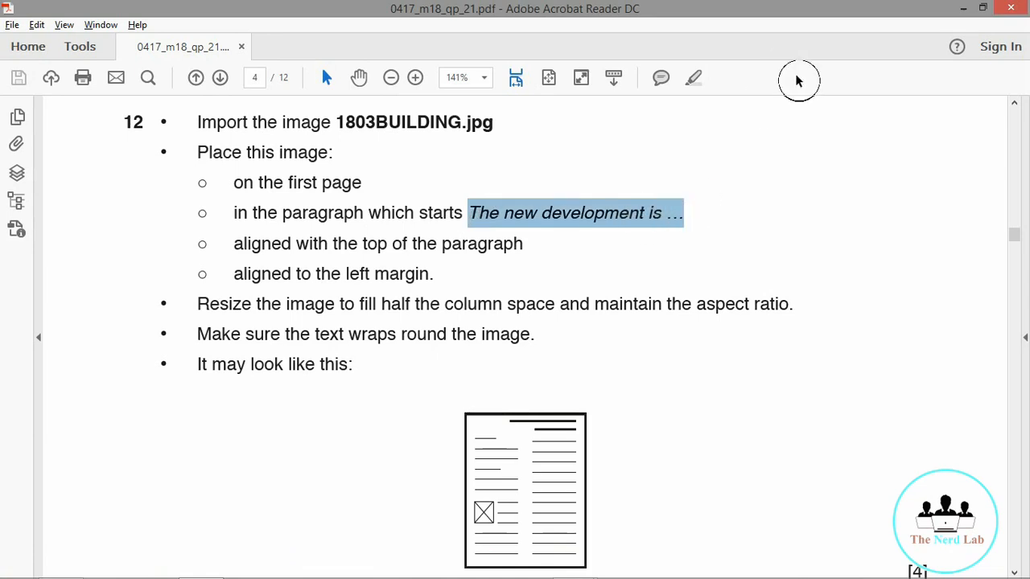
click(963, 8)
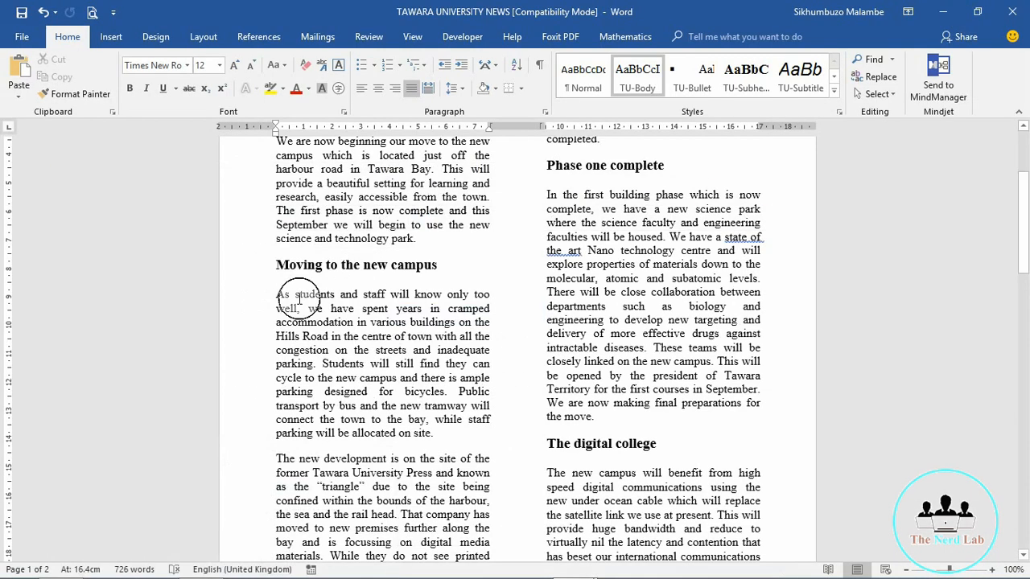
Step: Start inserting a picture from a file and browse to the Data (D:) drive
click(110, 37)
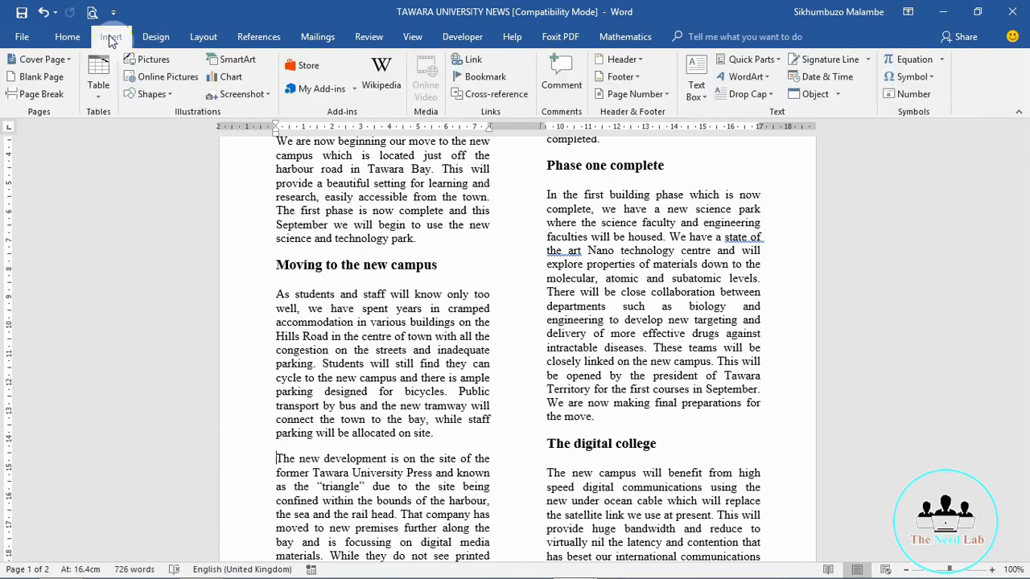
click(158, 61)
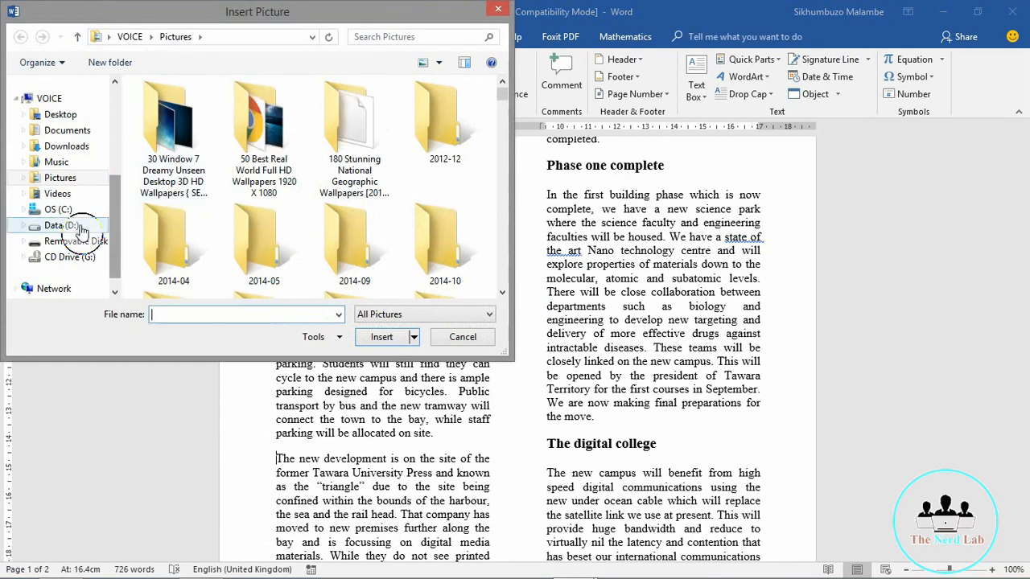
click(61, 227)
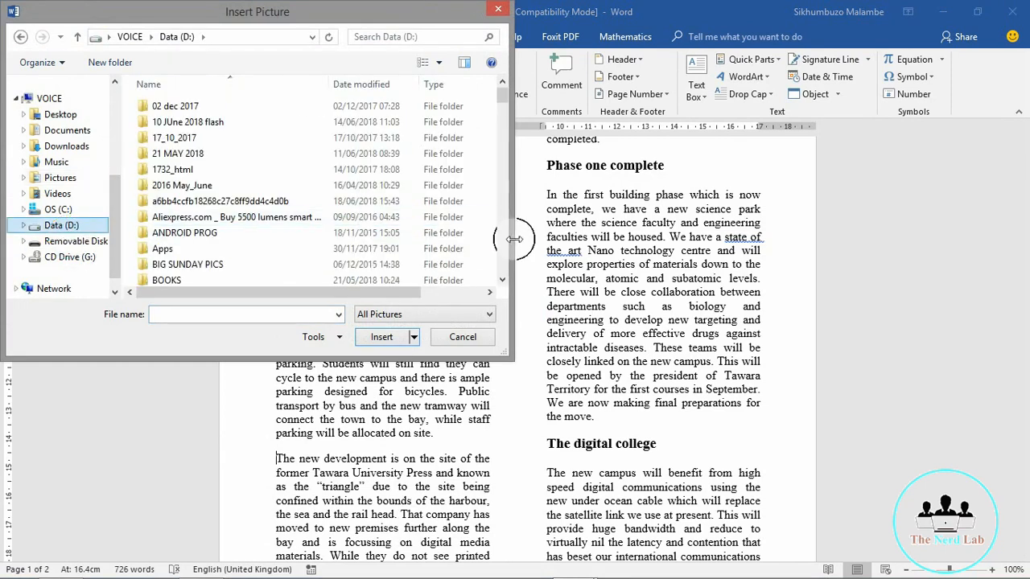
click(502, 281)
click(502, 281)
click(502, 282)
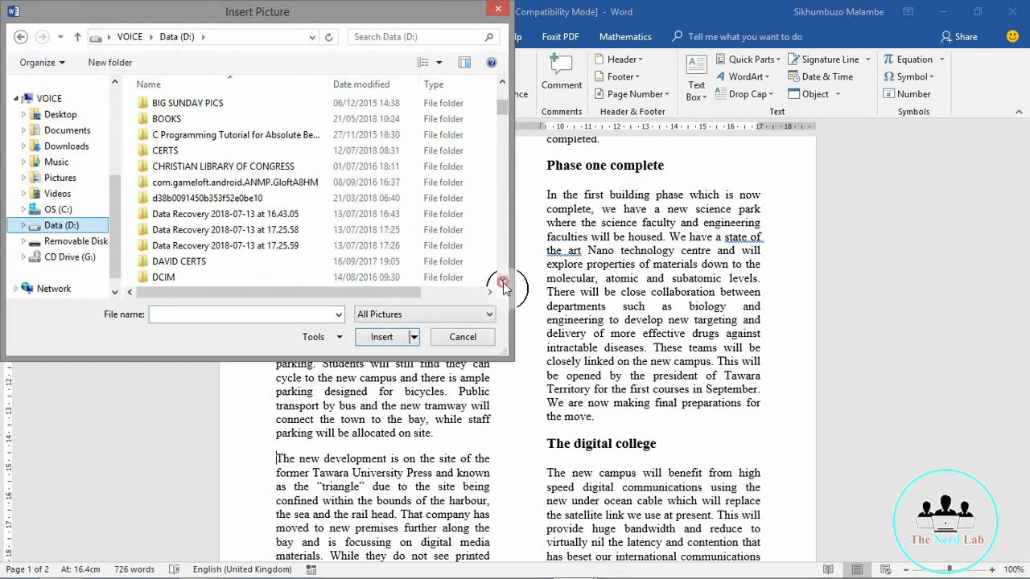
click(502, 282)
click(502, 282)
click(502, 282)
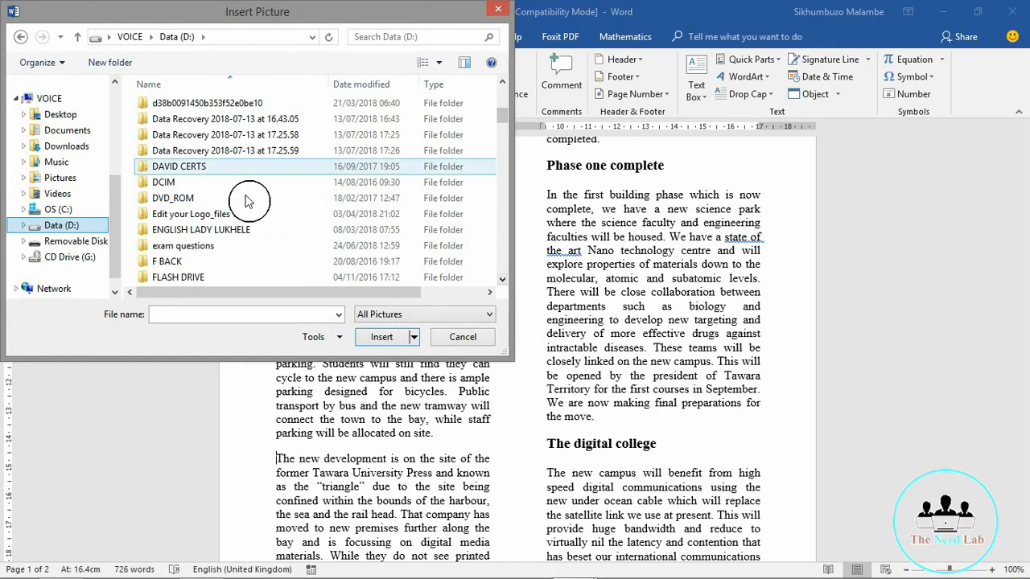
click(502, 281)
click(502, 282)
click(502, 282)
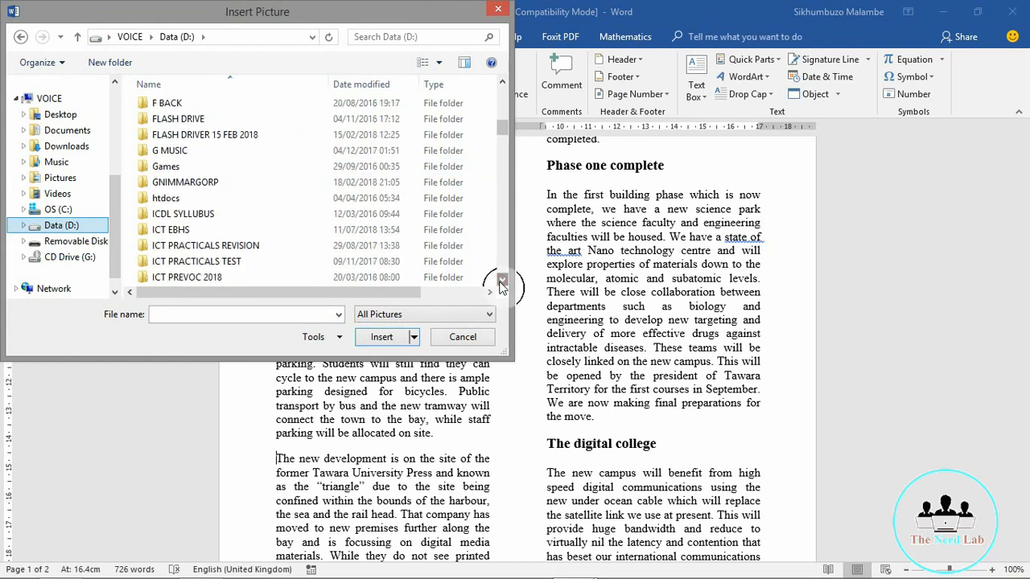
click(502, 281)
Step: Insert 1803BUILDING from ICT EBHS > ICT PREP WORK > FEB MARCH 2018 PAPER 2
double_click(180, 161)
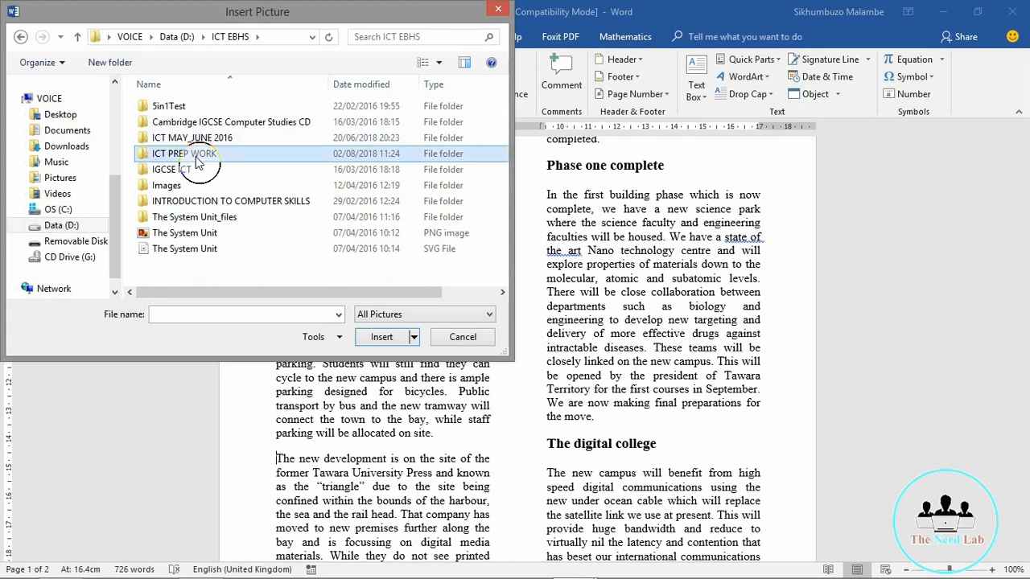
double_click(198, 161)
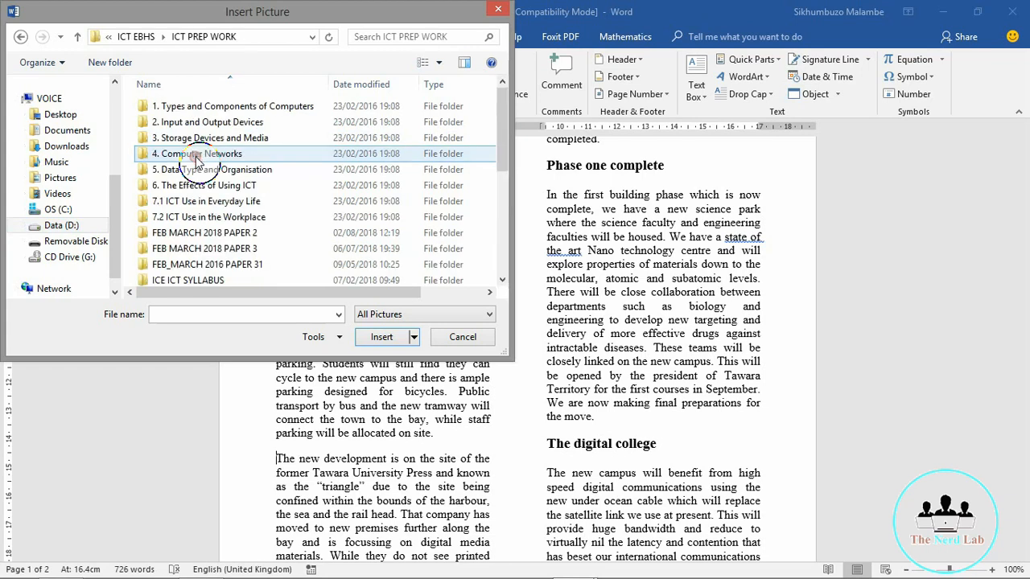
double_click(239, 235)
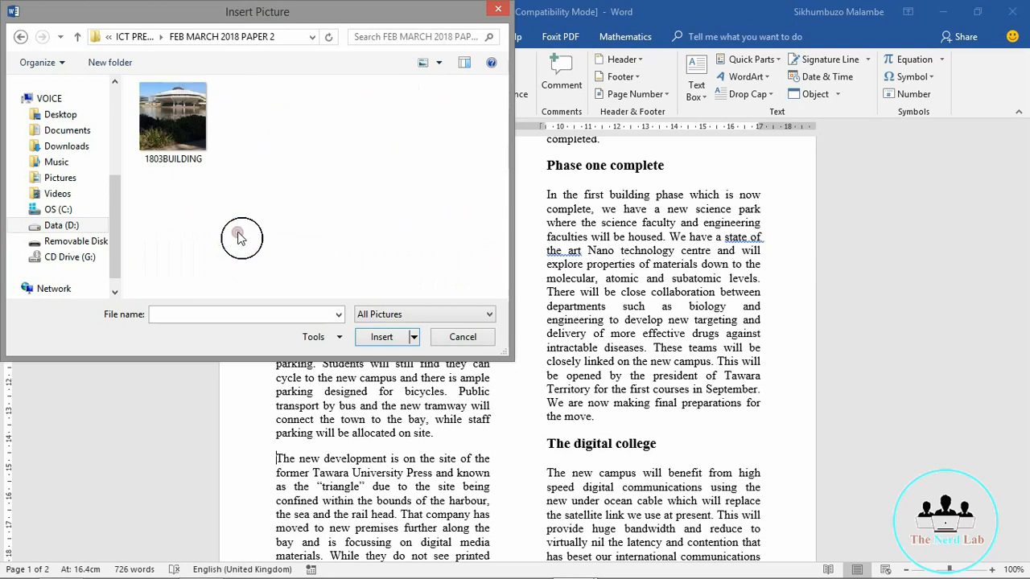
click(170, 117)
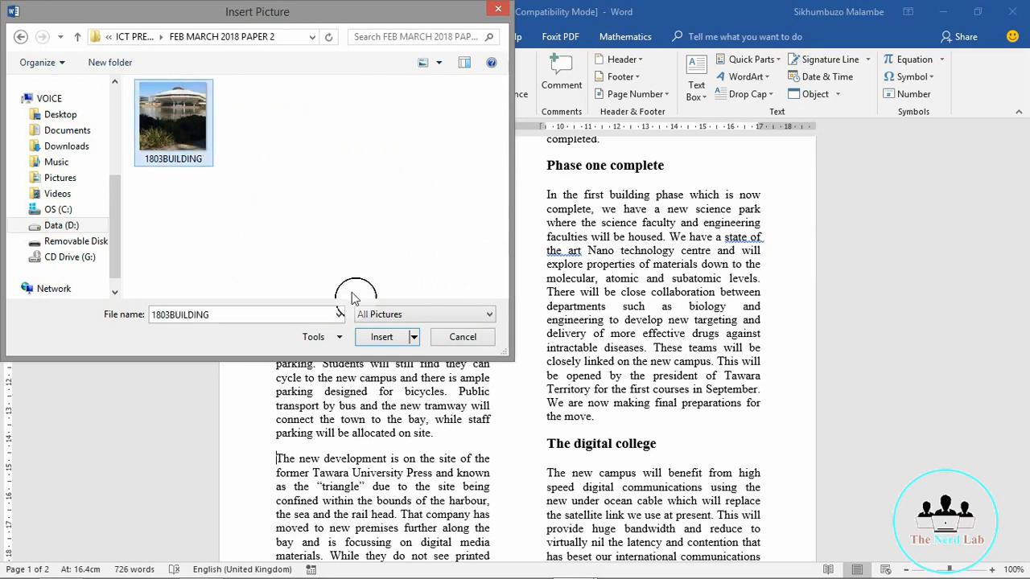
click(380, 340)
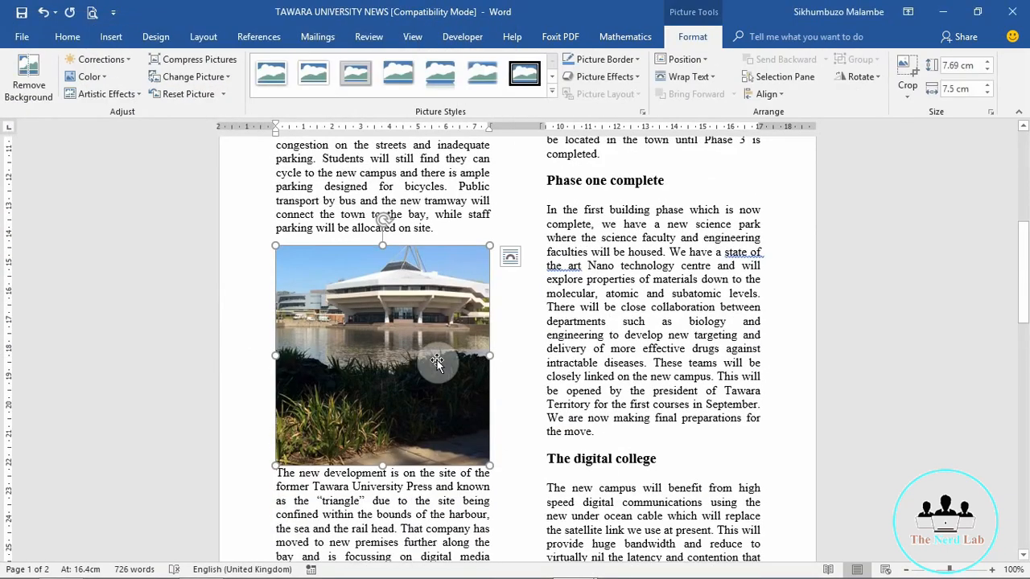
Step: Resize the building photo to 3.75 cm wide by 3.84 cm high, with the aspect ratio locked
right_click(386, 330)
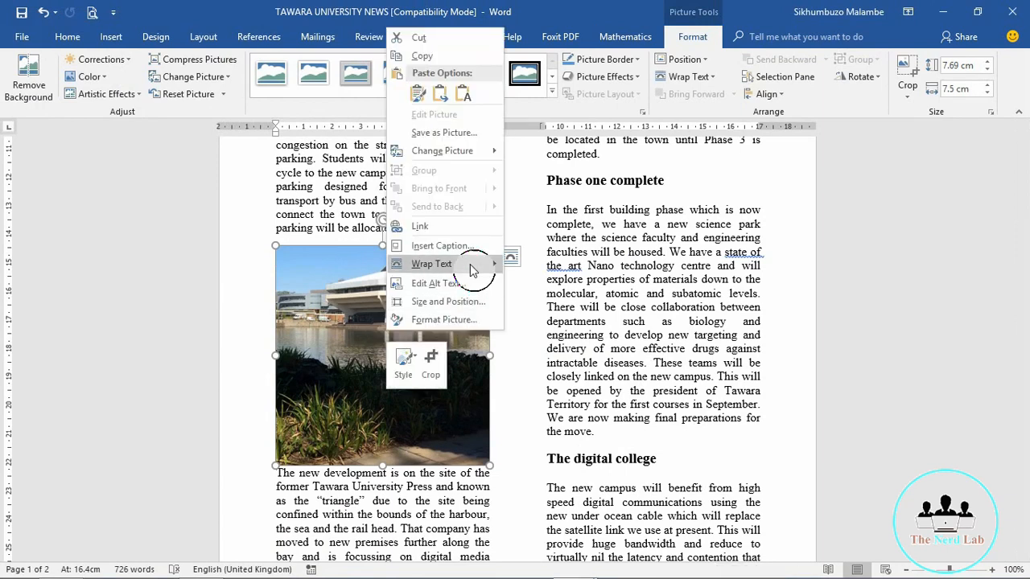
click(458, 302)
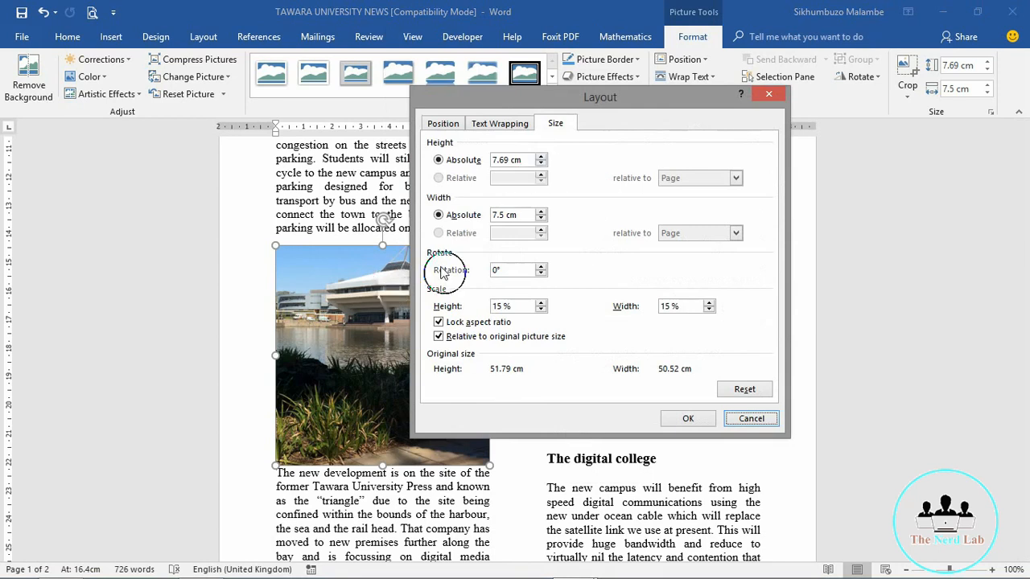
click(495, 215)
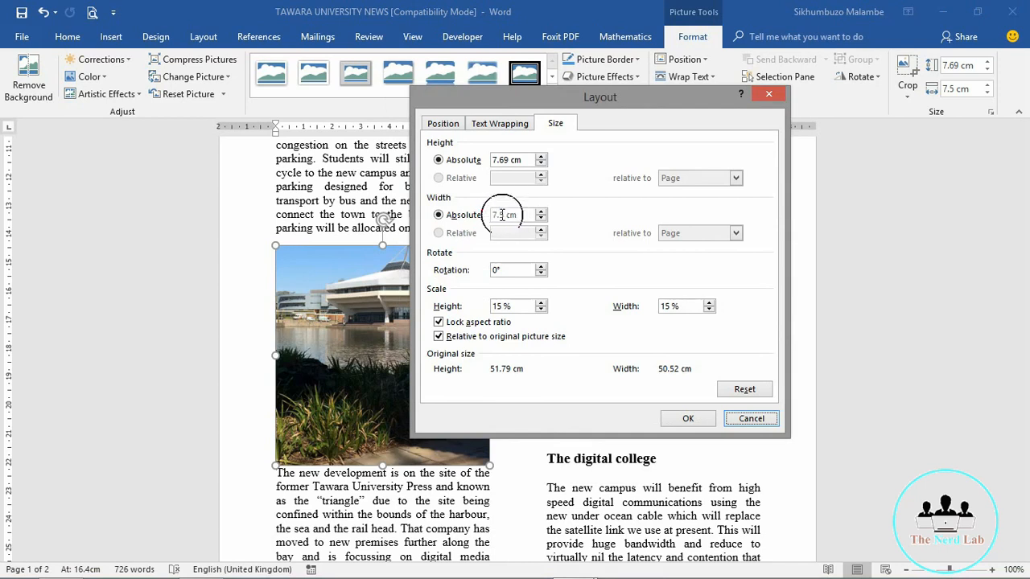
double_click(502, 216)
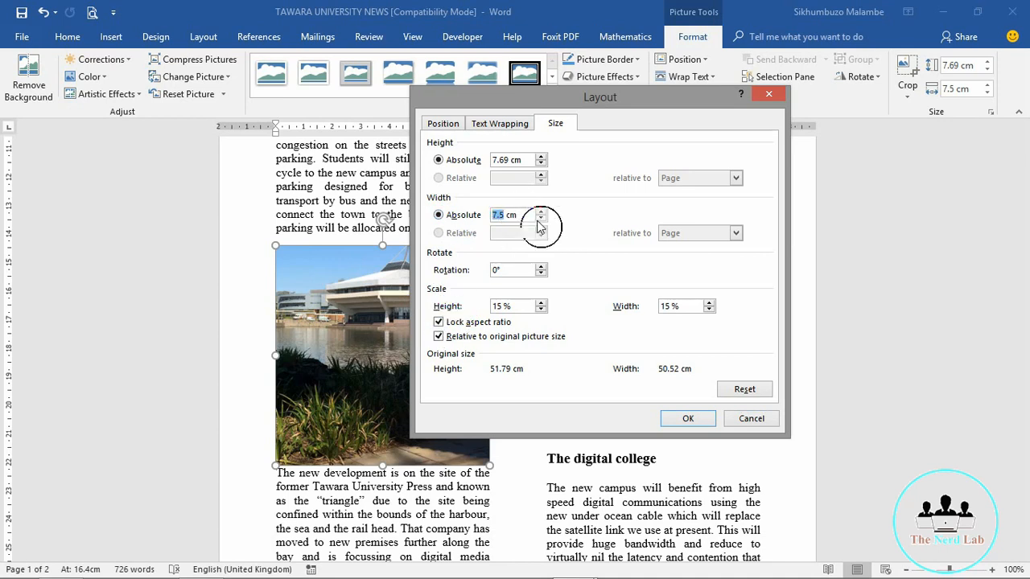
text(3.)
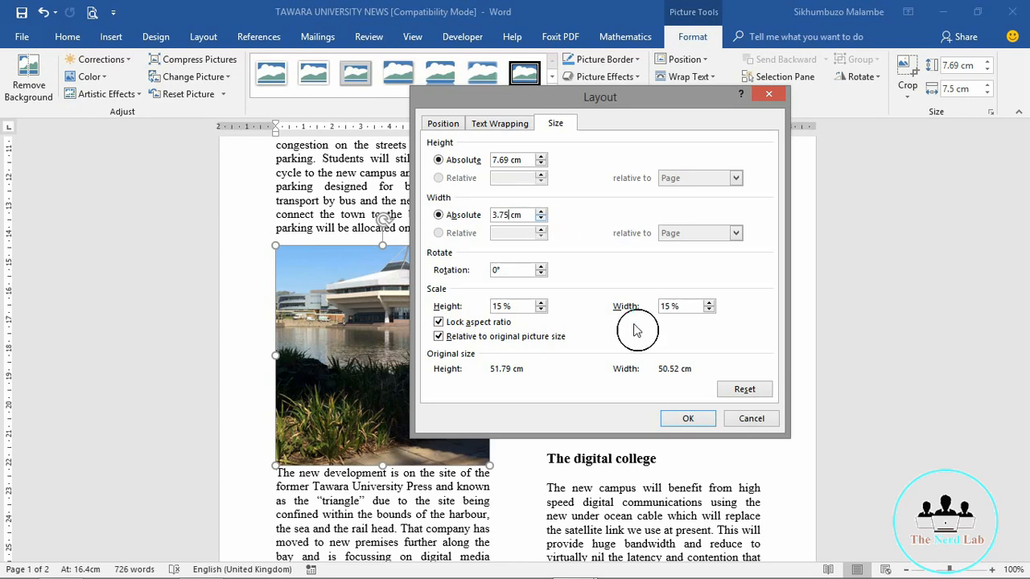
click(516, 159)
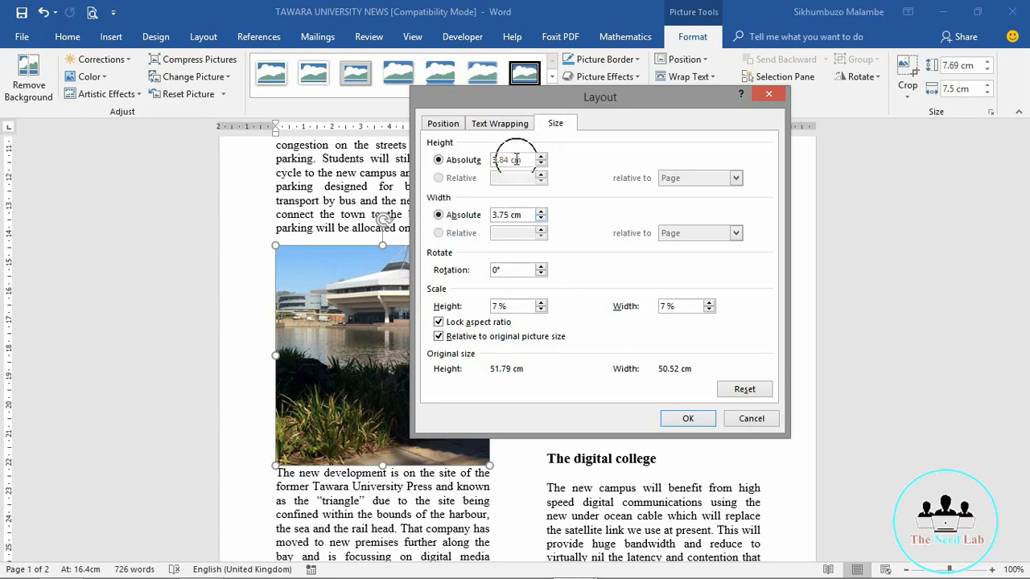
click(685, 418)
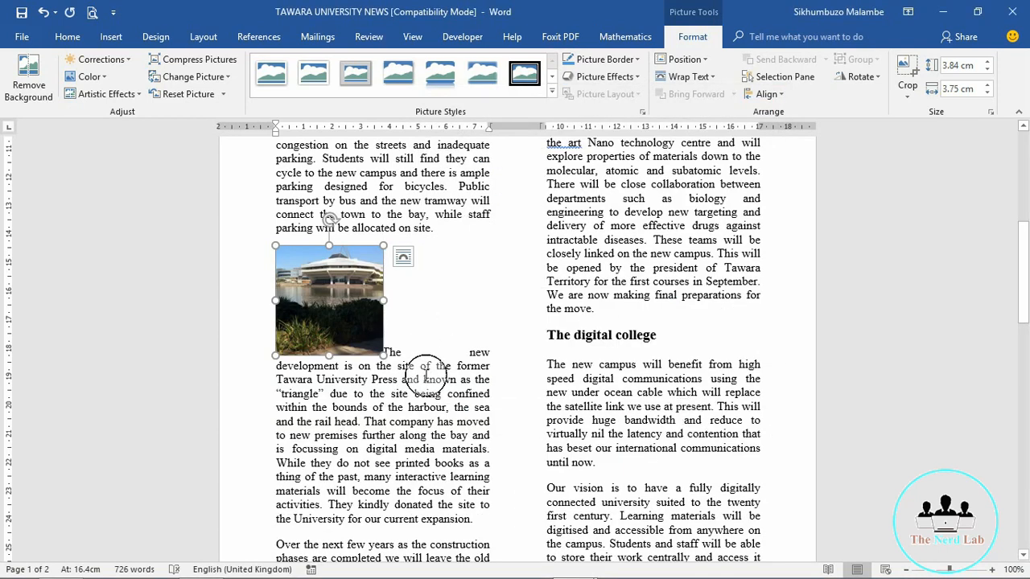
Step: Set Tight text wrapping on the resized building photo, then bring up the exam paper in Acrobat
right_click(332, 295)
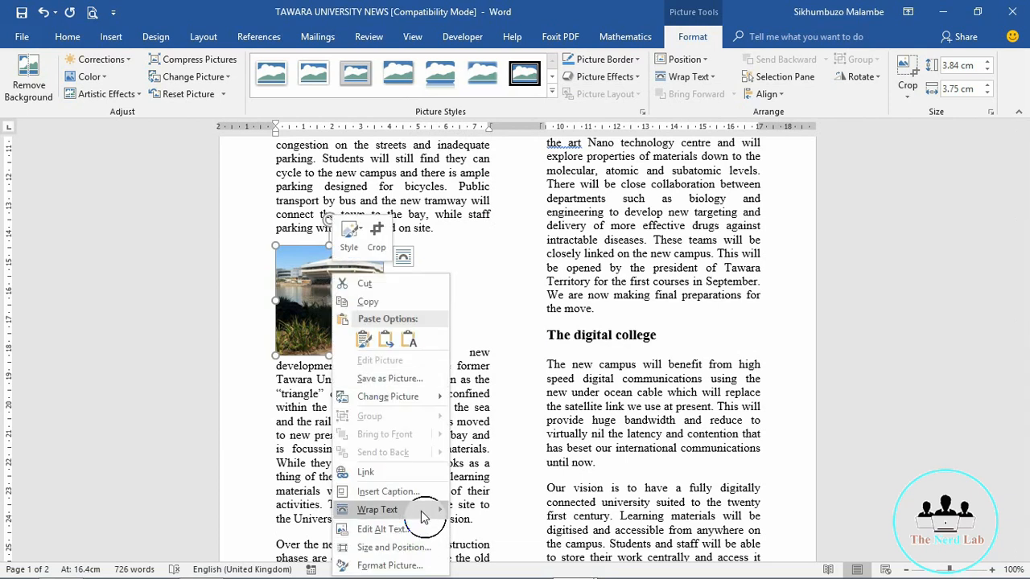
mouse_move(424, 516)
click(483, 398)
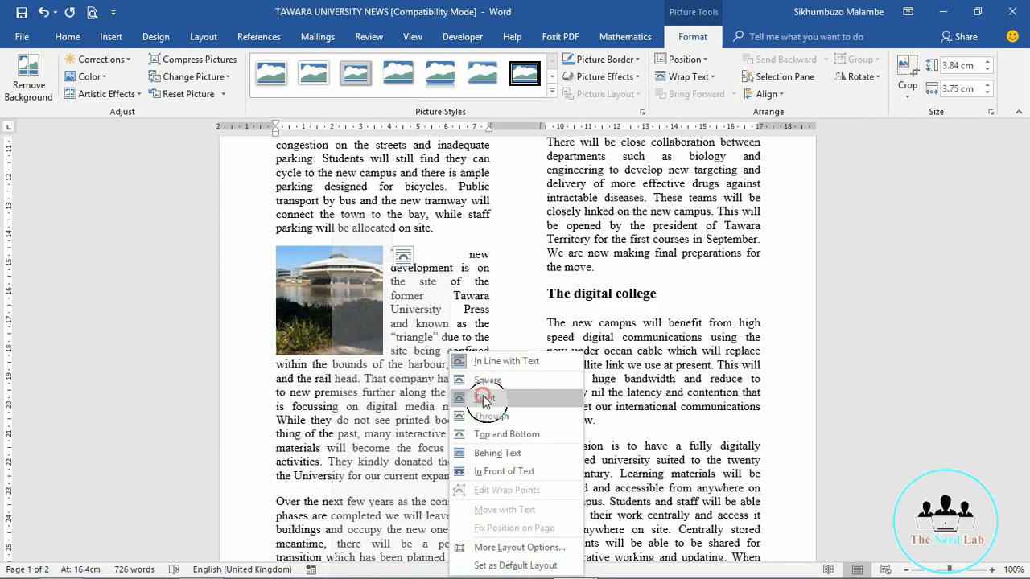
click(474, 363)
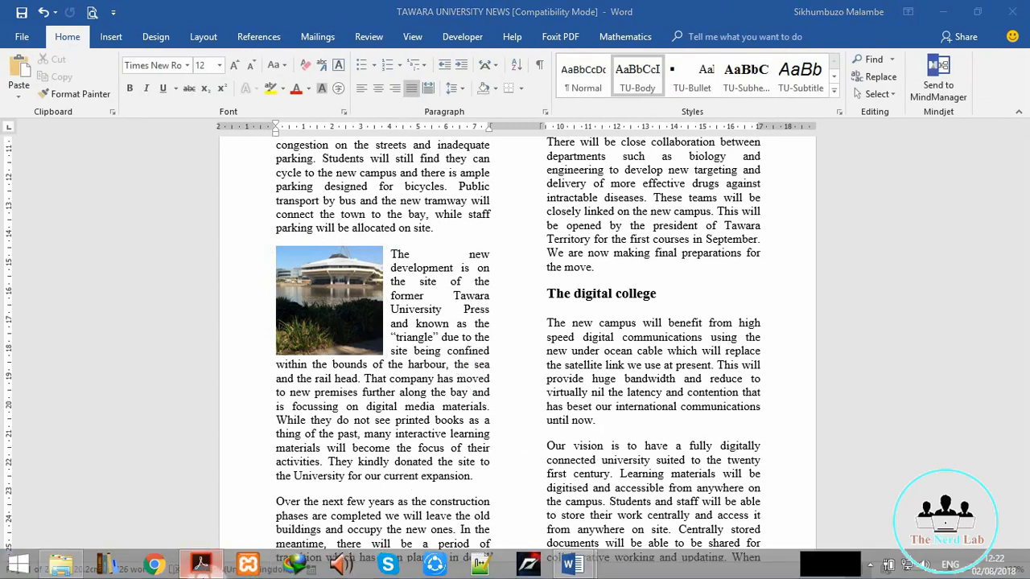
click(202, 502)
click(165, 410)
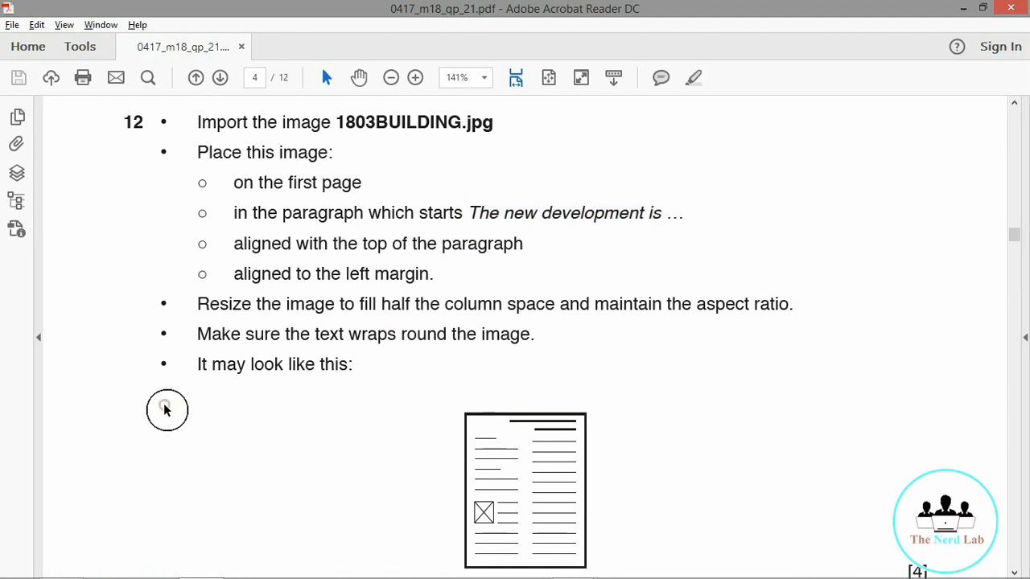
Step: Copy 'The rules of the safe internet usage are:' from question 13 and return to Word
scroll(165, 410, down, 10)
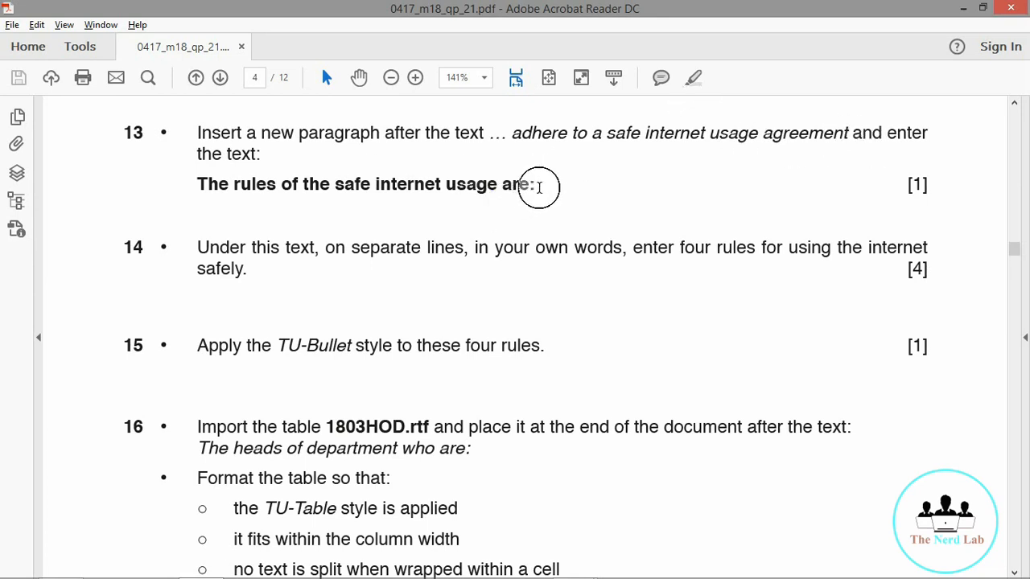
drag(538, 185, 195, 177)
key(ctrl+c)
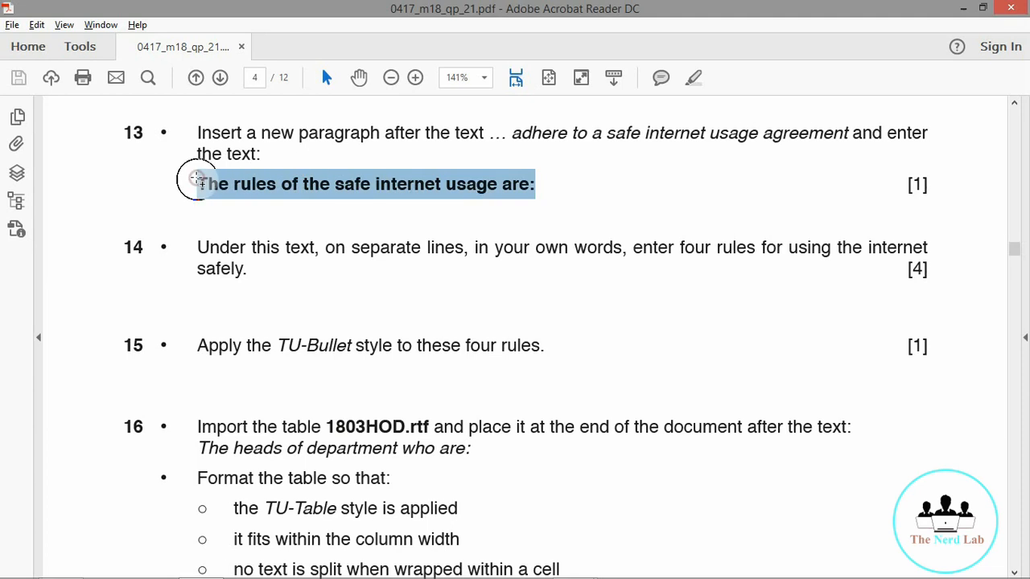
click(966, 8)
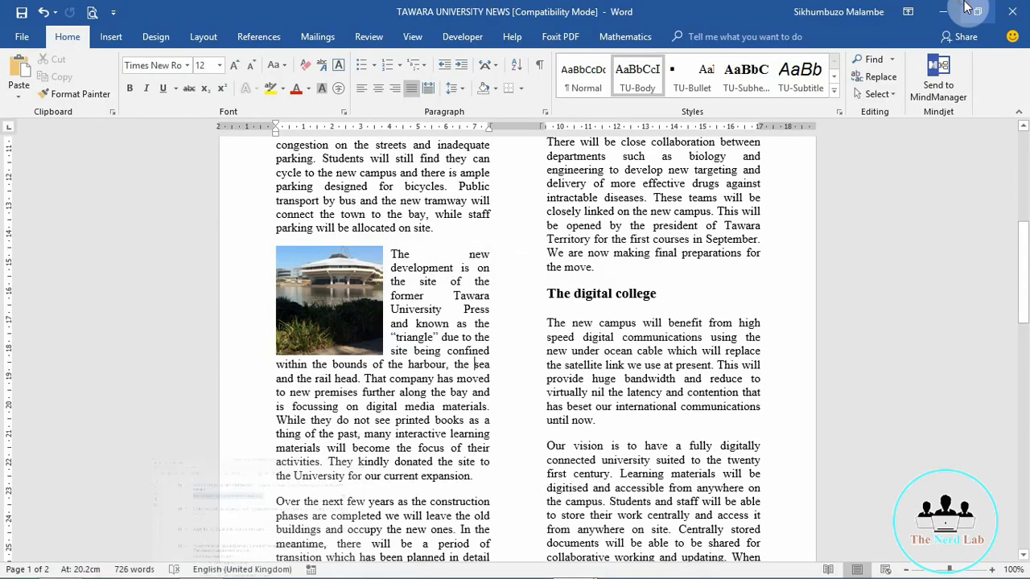
Step: Paste 'The rules of the safe internet usage are:' as a new paragraph after 'agreement.'
key(Page_Down)
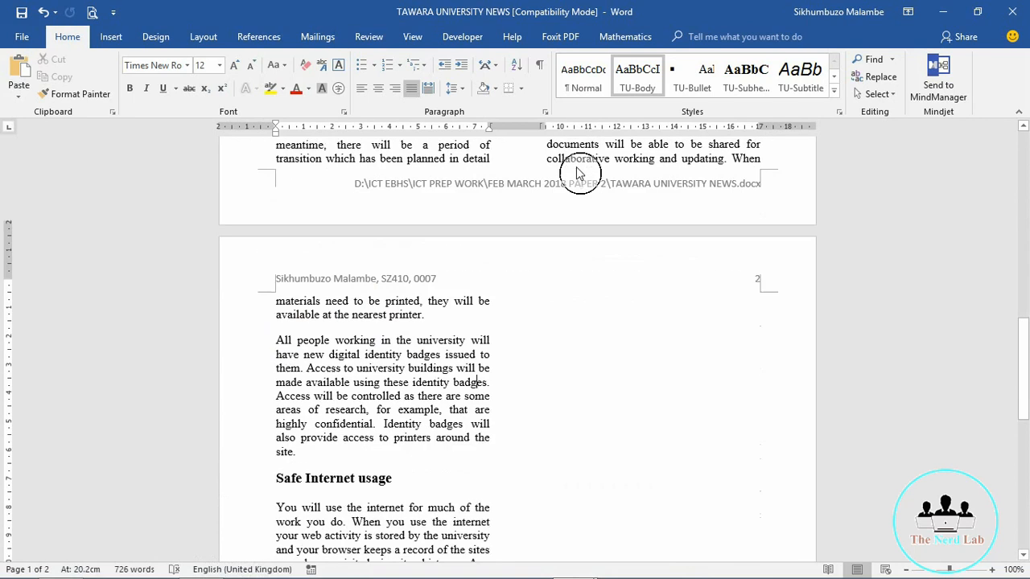
key(Page_Down)
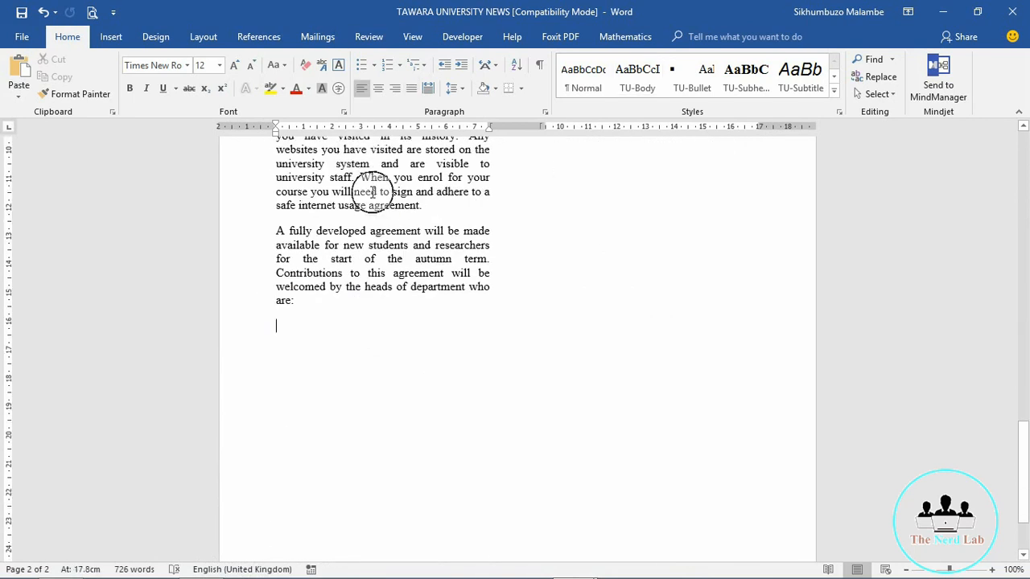
click(427, 207)
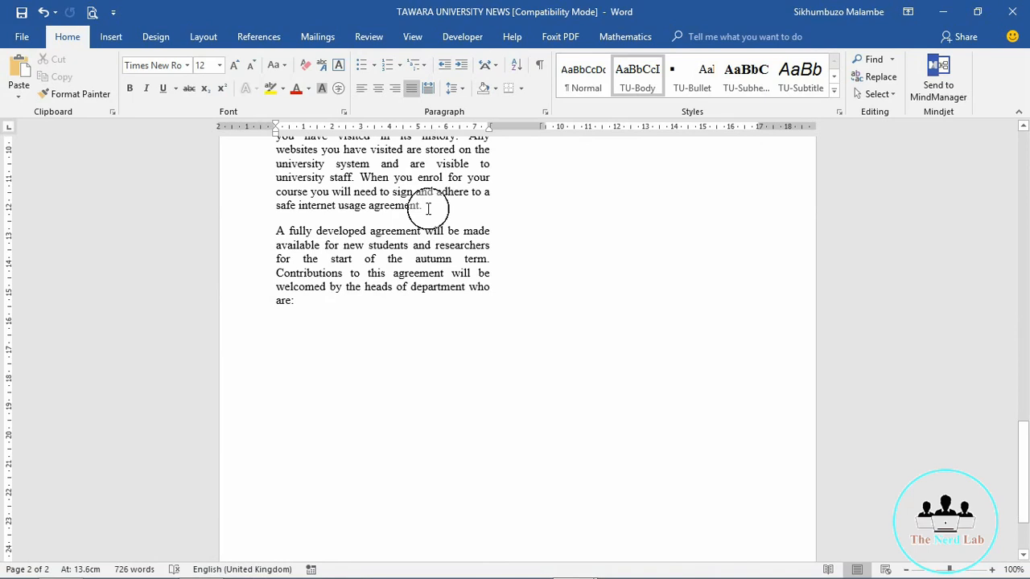
key(Return)
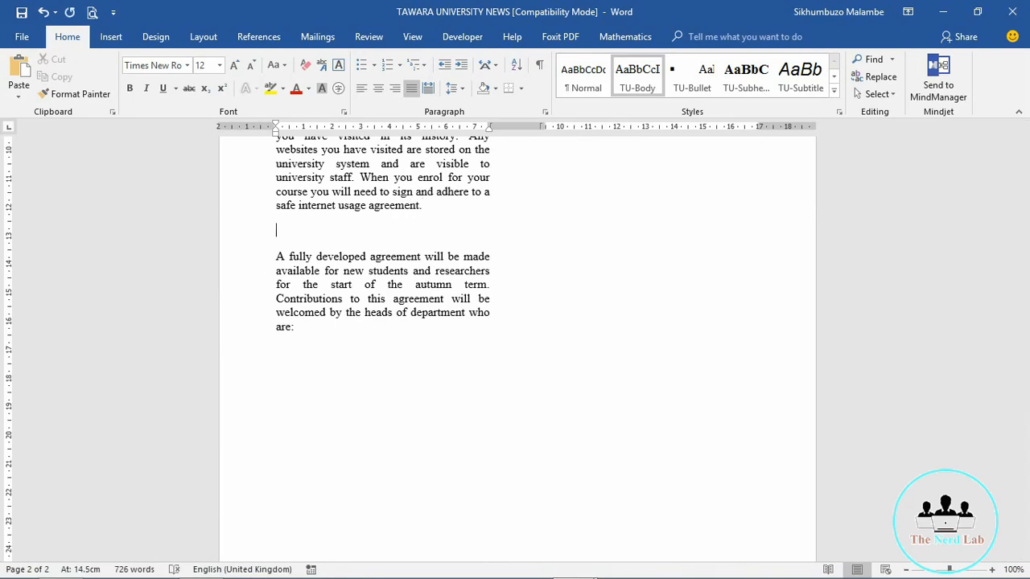
right_click(280, 232)
click(313, 301)
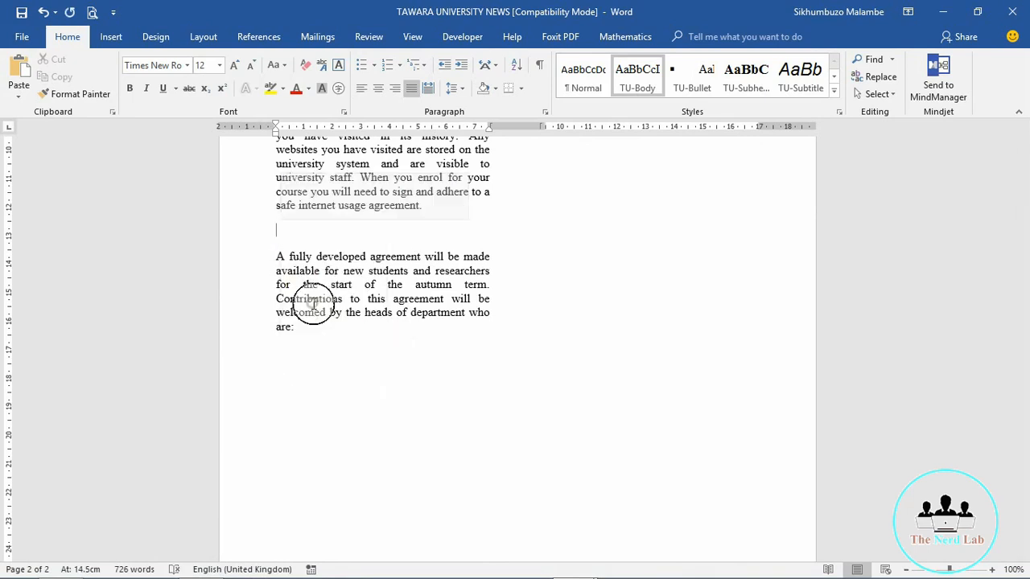
Step: Apply the TU-Body style to the pasted heading line
double_click(267, 232)
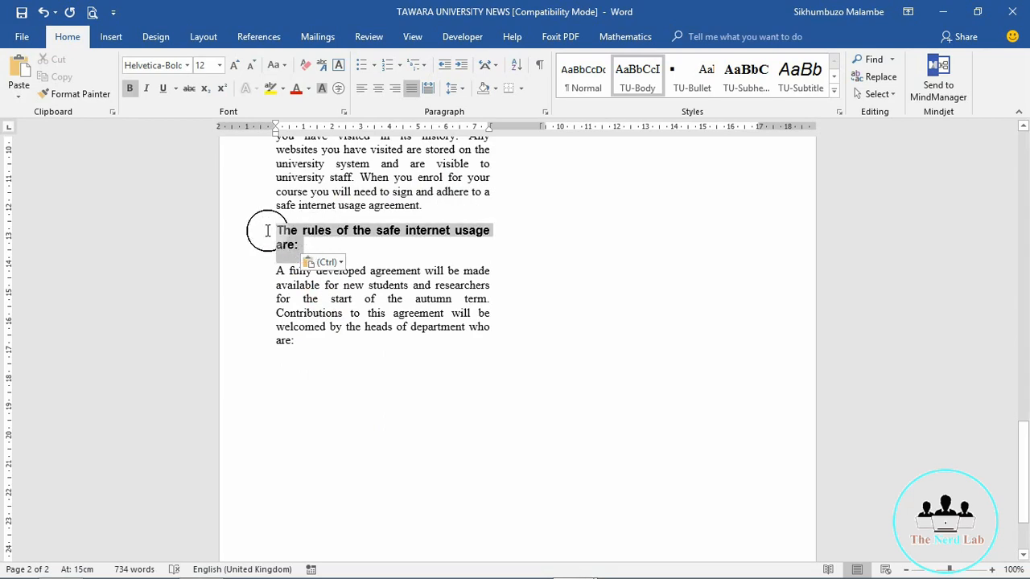
click(644, 84)
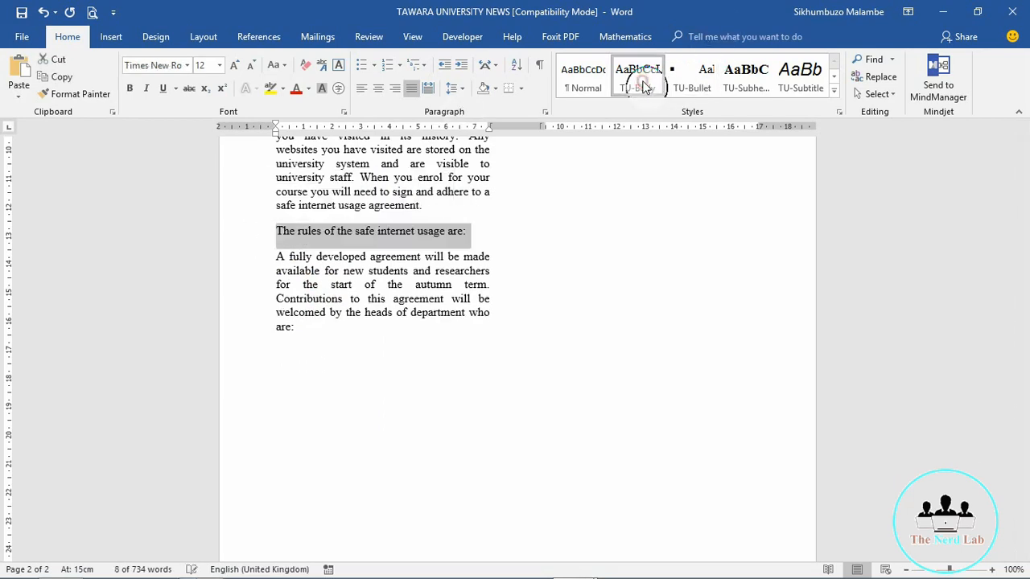
click(470, 232)
Step: Add a blank line below the heading, save, and read questions 14–15 in Acrobat before returning to Word
key(Return)
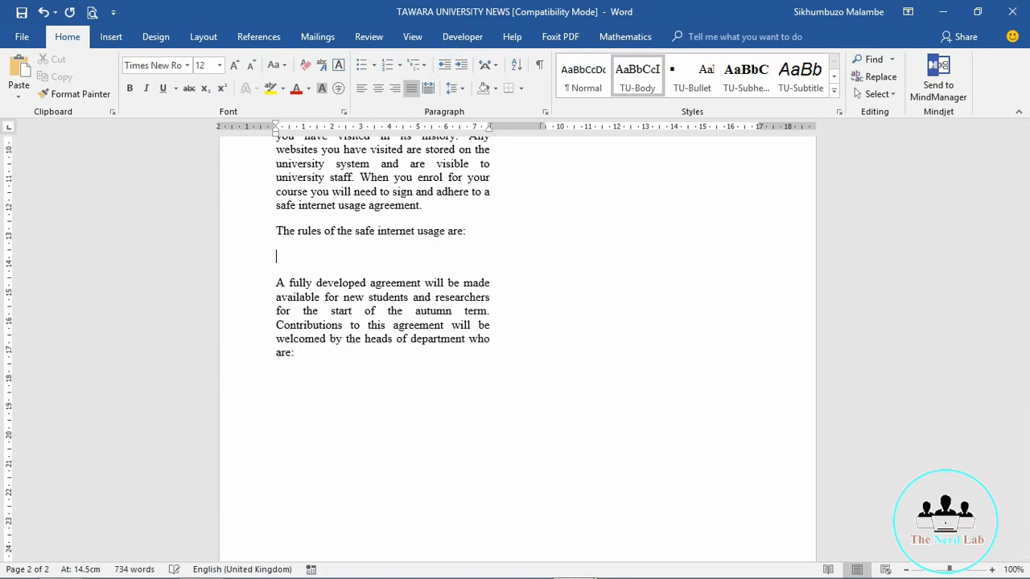
key(ctrl+s)
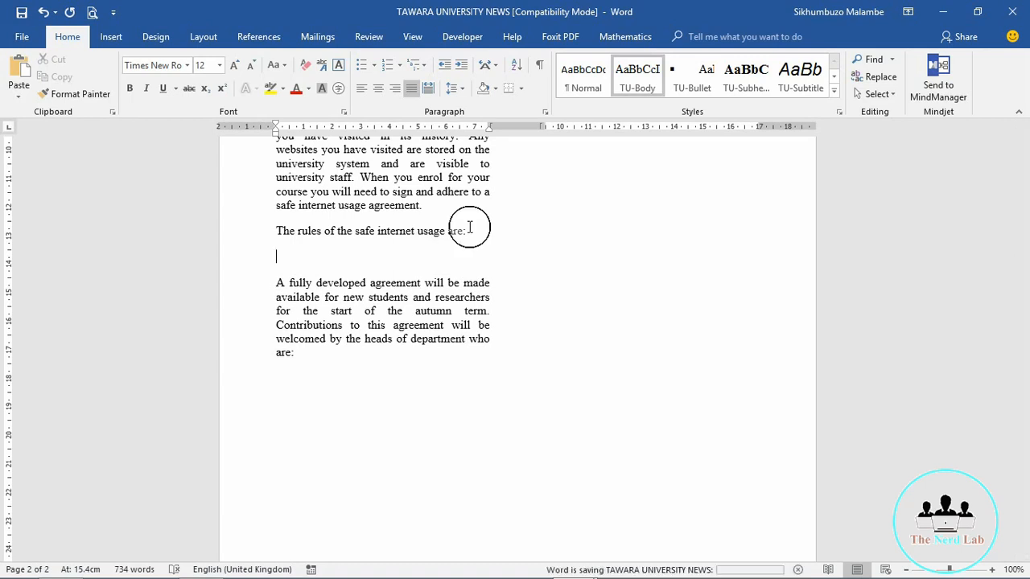
mouse_move(314, 577)
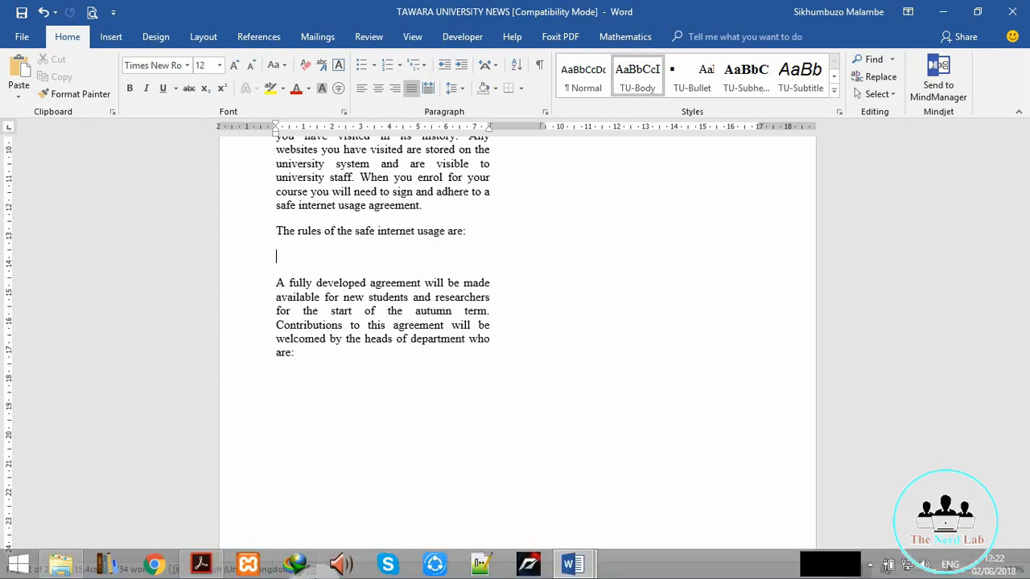
click(201, 564)
click(103, 248)
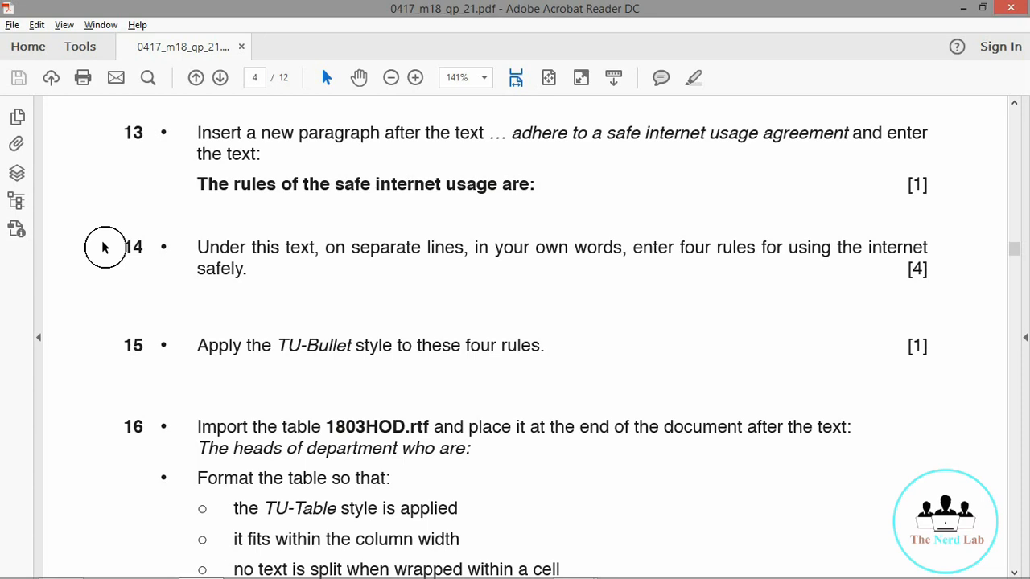
click(960, 8)
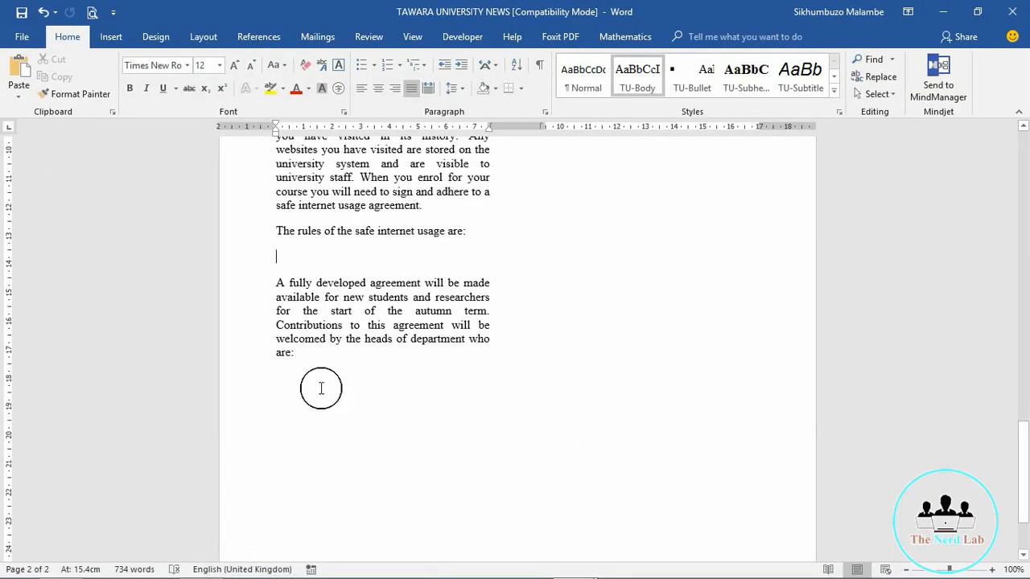
click(203, 566)
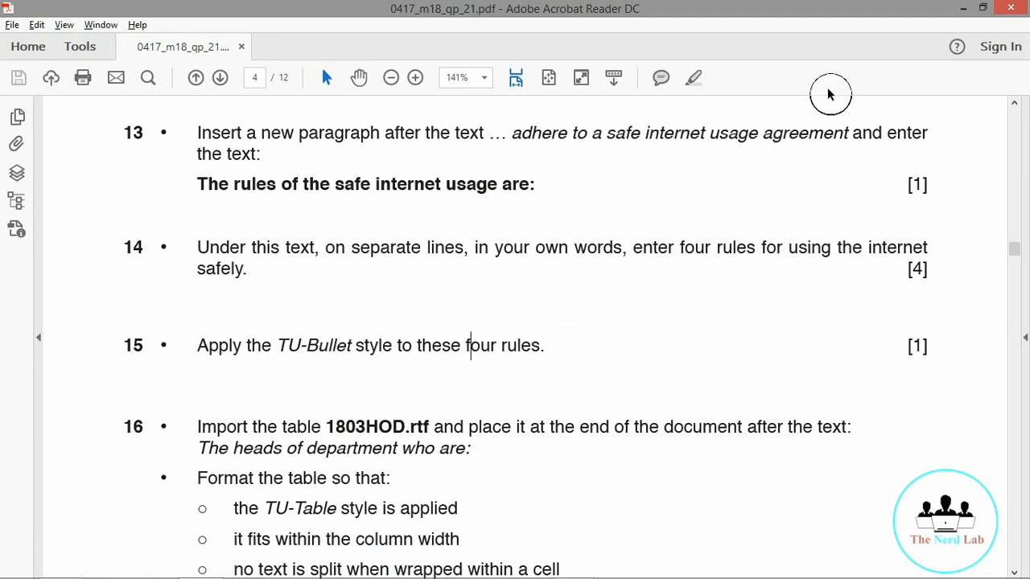
click(962, 9)
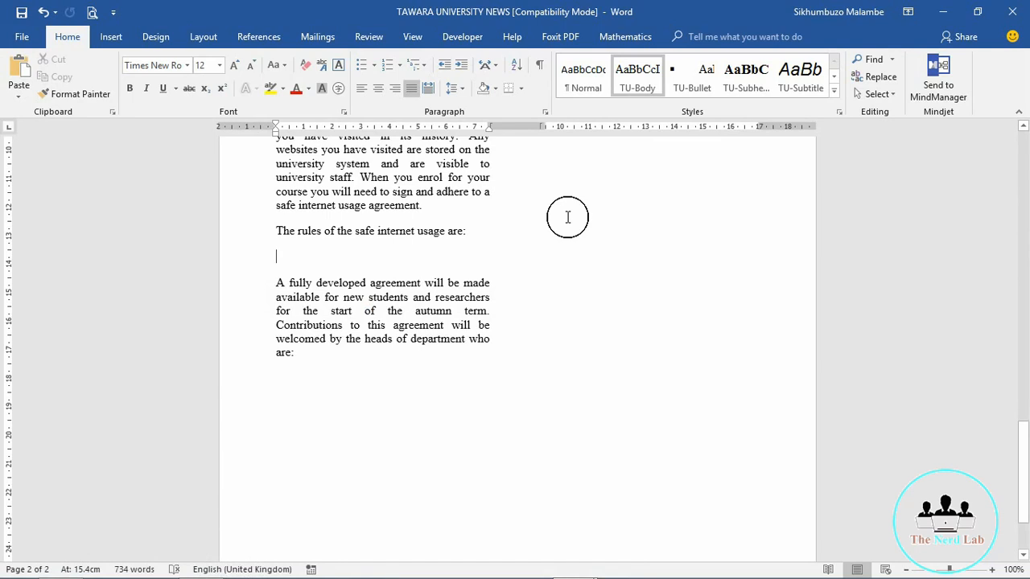
Step: Type the first rule 'Always visit sites with padlock or https'
text(Alwa)
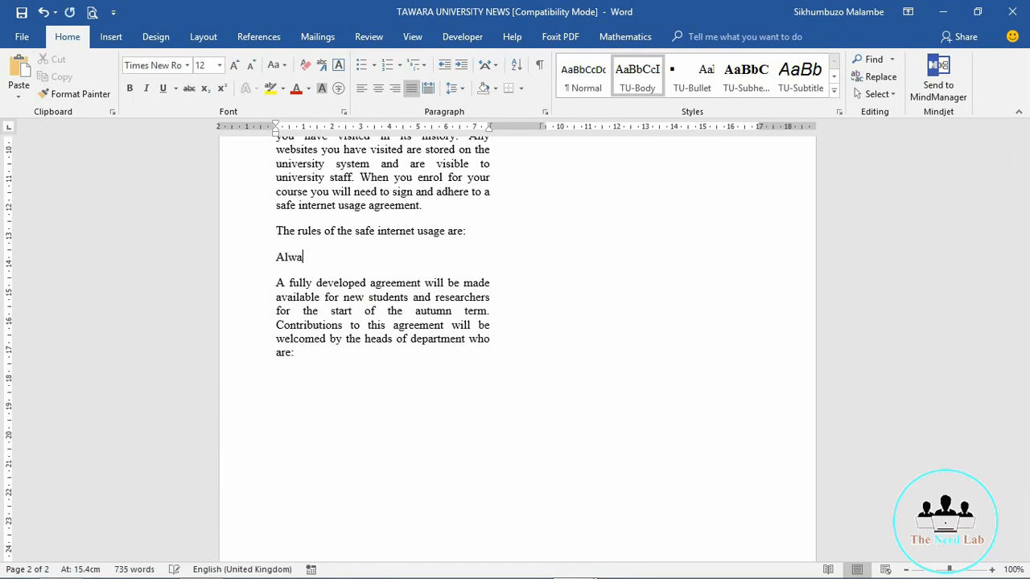
text(ys vi)
key(BackSpace)
text(isit sites with padlock)
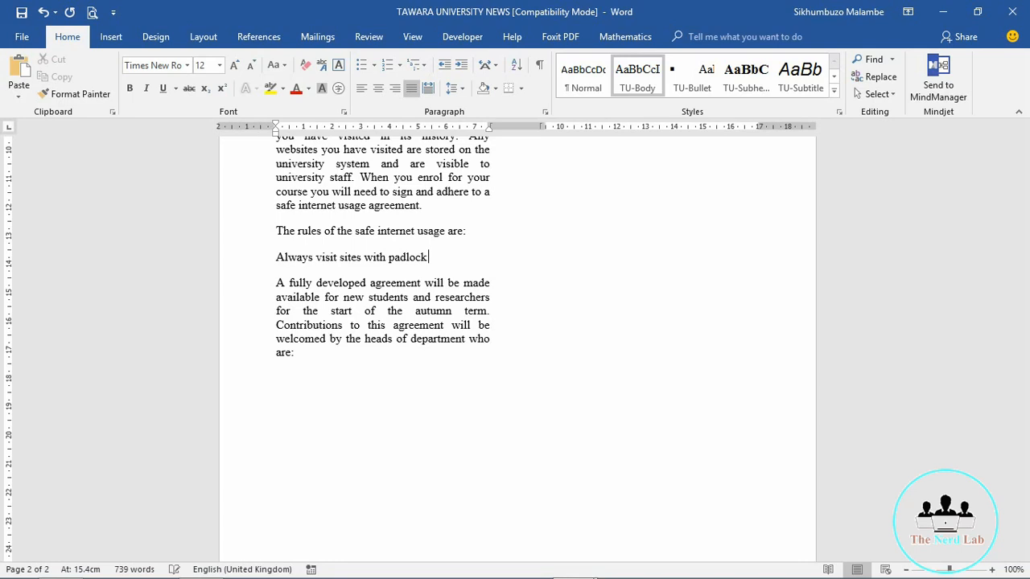
text( or https)
key(Return)
key(Tab)
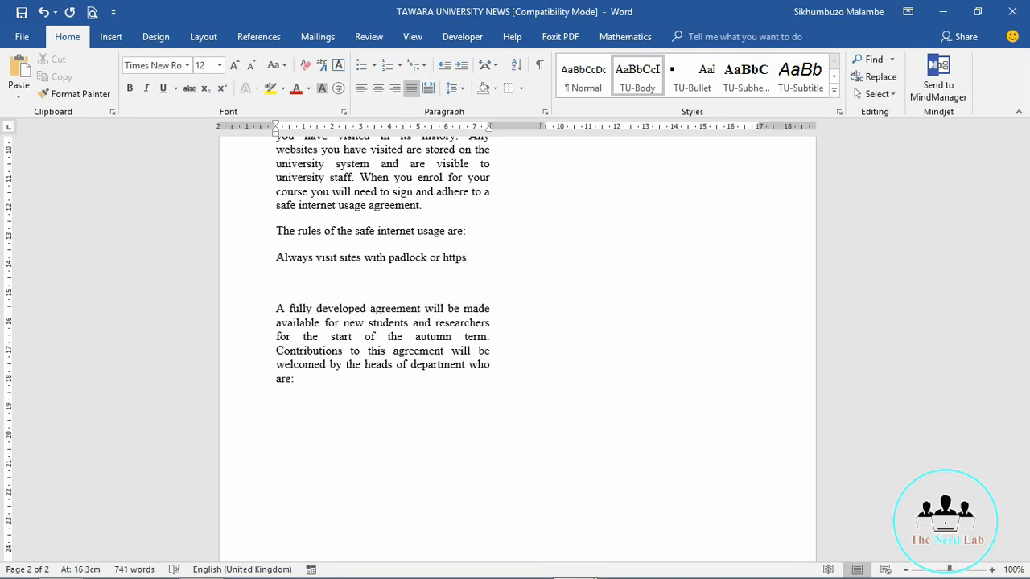
Step: Add the rules 'Never give personal details to strangers' and 'do not respond to spam emails' on separate lines
text(Never give perosnal de)
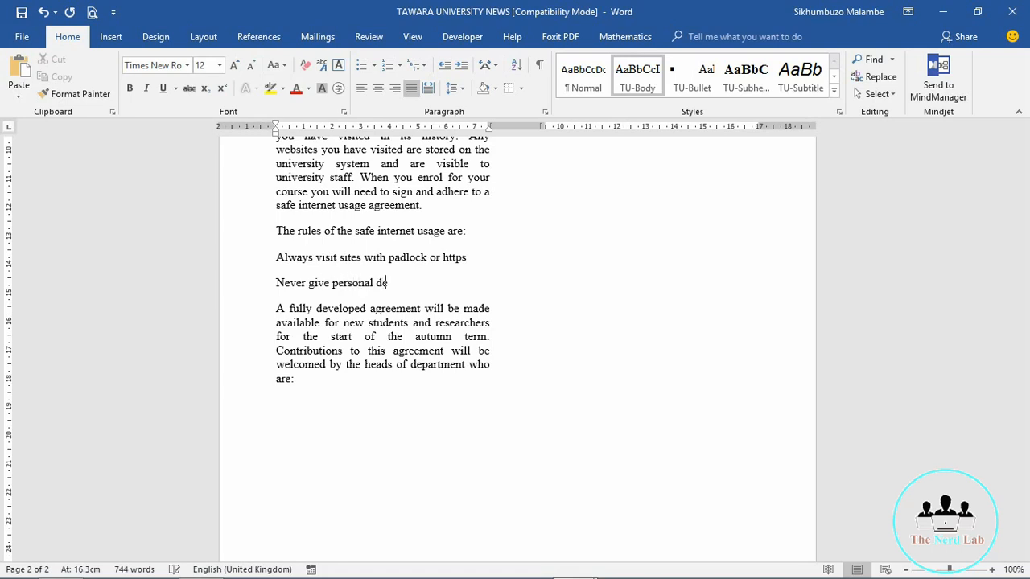
text(tails to strangers)
key(Return)
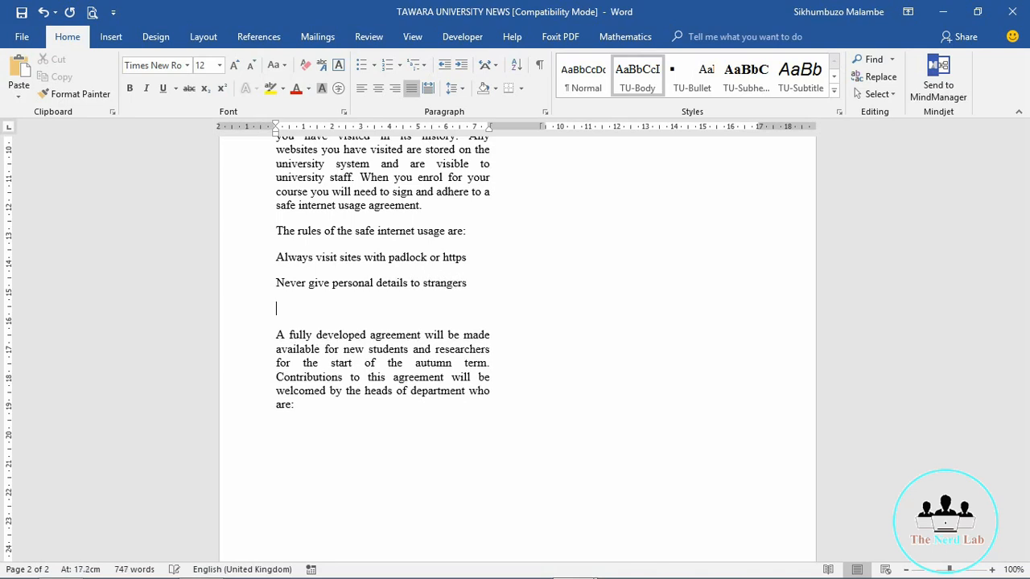
text(do)
text( not)
text( respo)
text(nd to s)
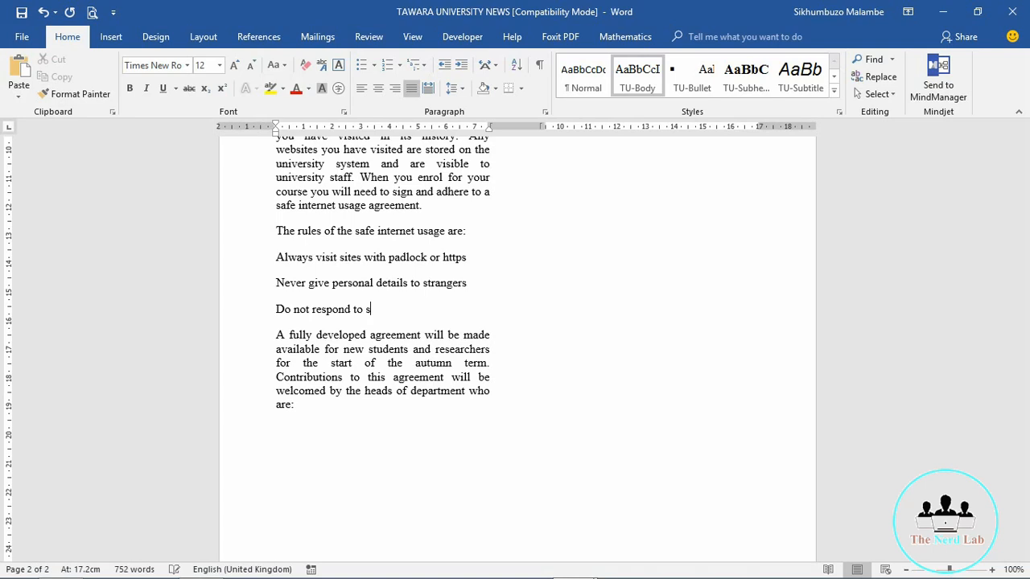
text(pam emails)
key(Return)
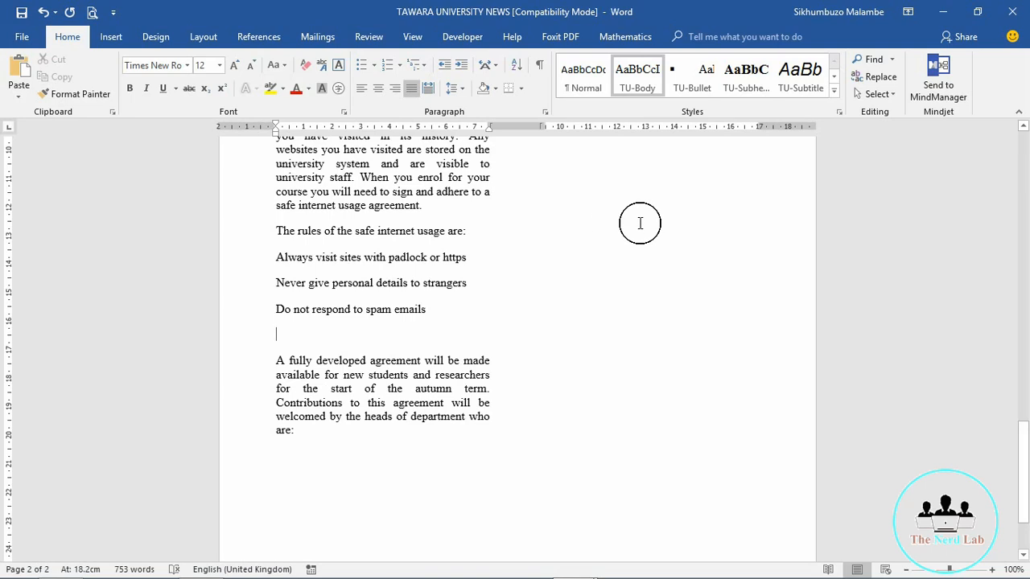
key(Delete)
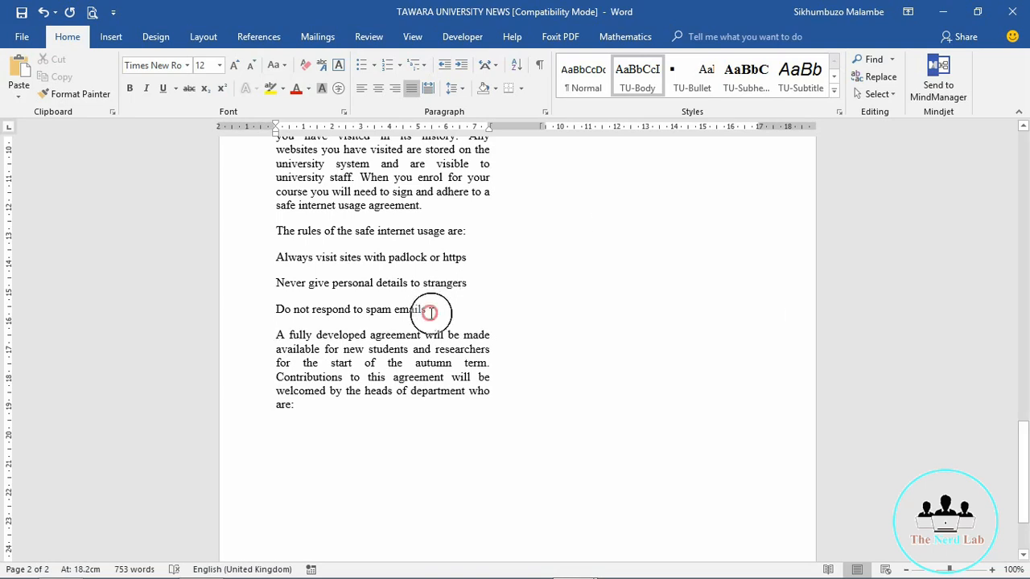
Step: Apply the TU-Bullet style to the heading and the three rules, then return to the exam paper
drag(430, 312, 244, 230)
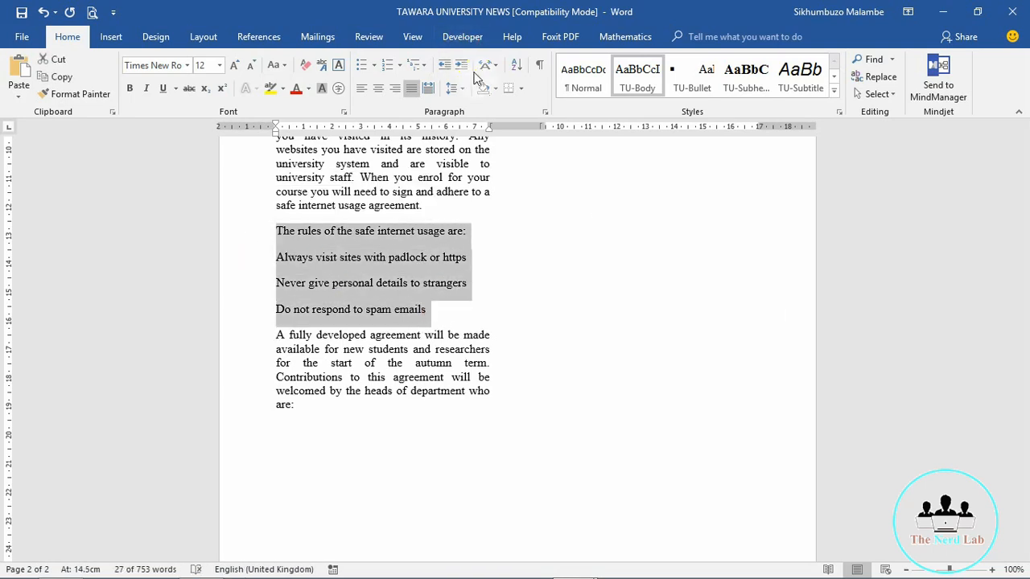
click(688, 79)
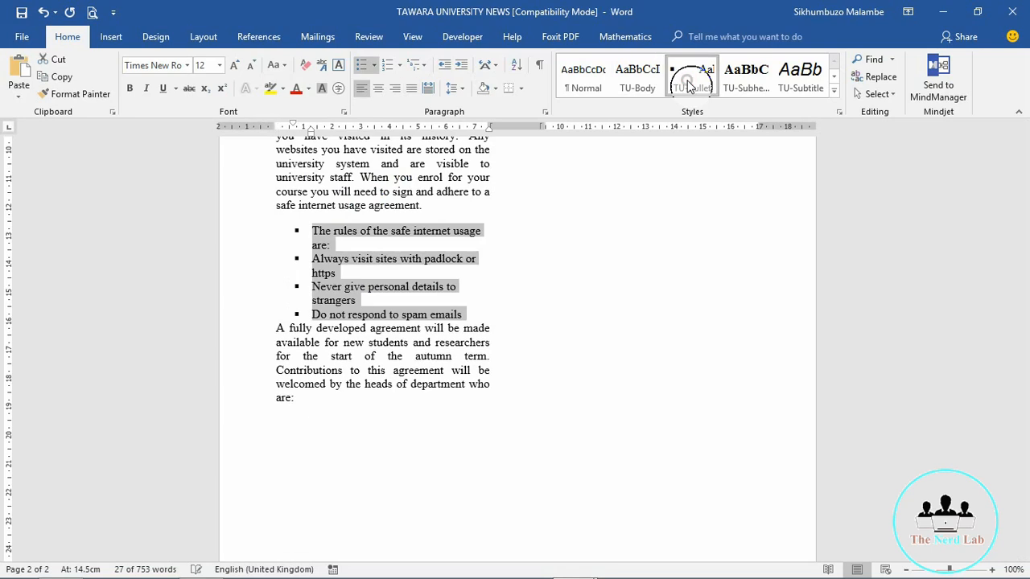
click(434, 314)
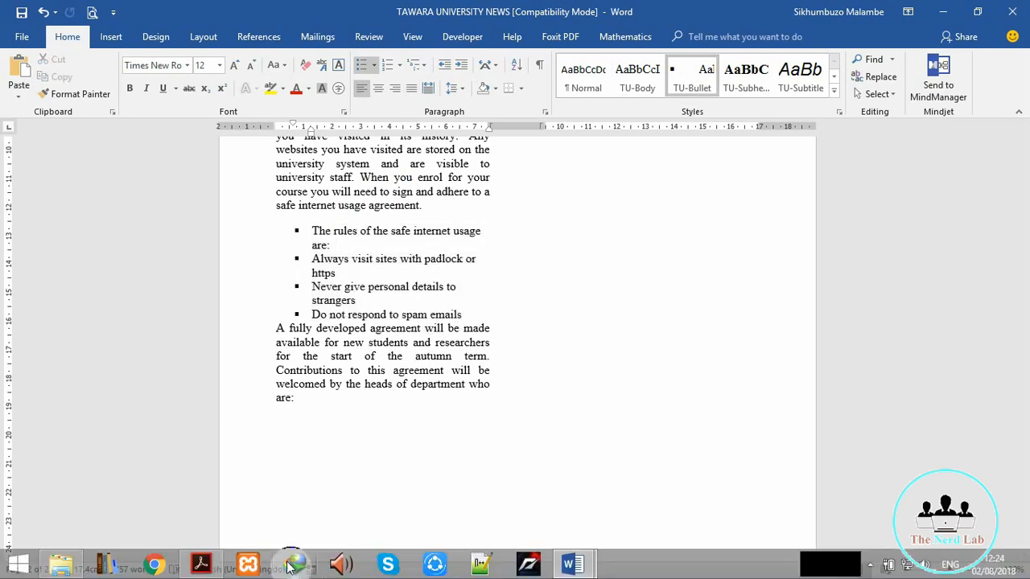
click(211, 566)
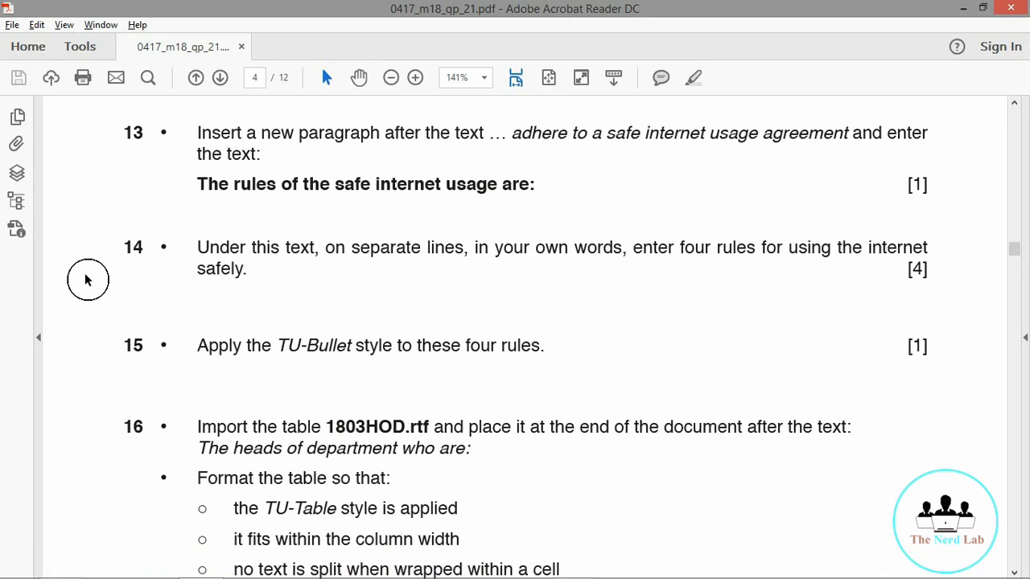
Step: Read question 16's requirements for the 1803HOD.rtf table, then return to Word
scroll(87, 280, down, 2)
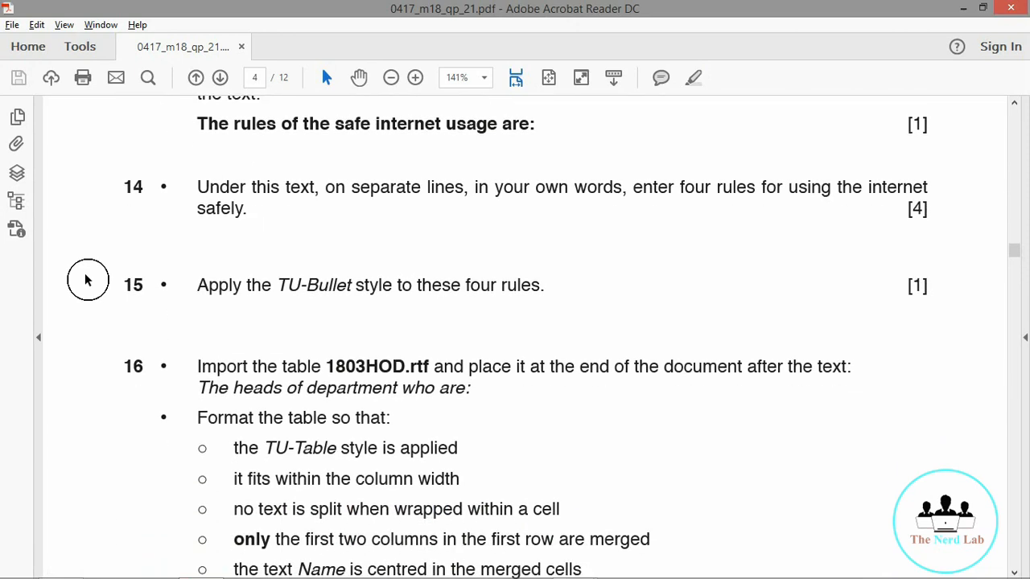
scroll(87, 280, down, 8)
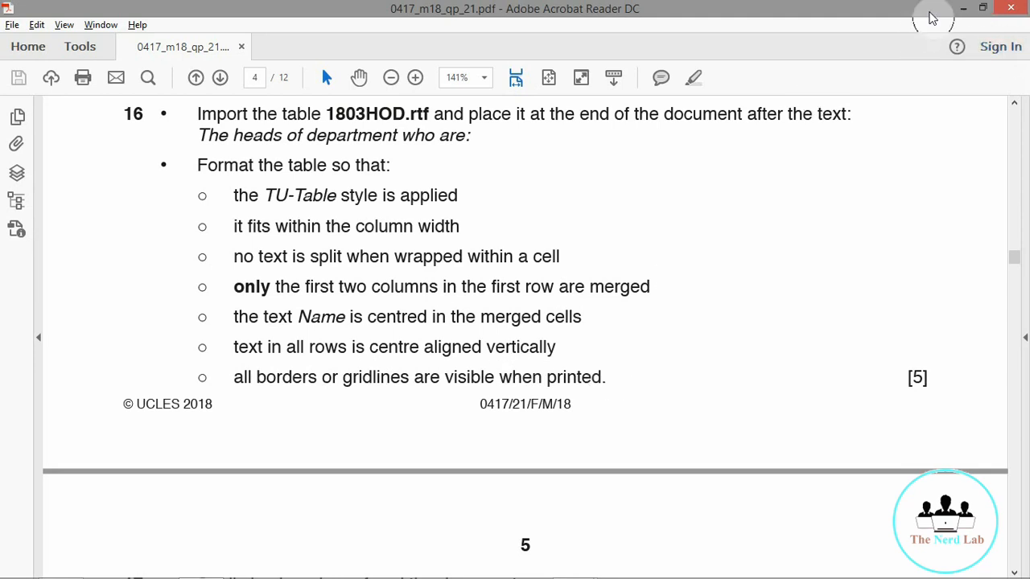
click(966, 9)
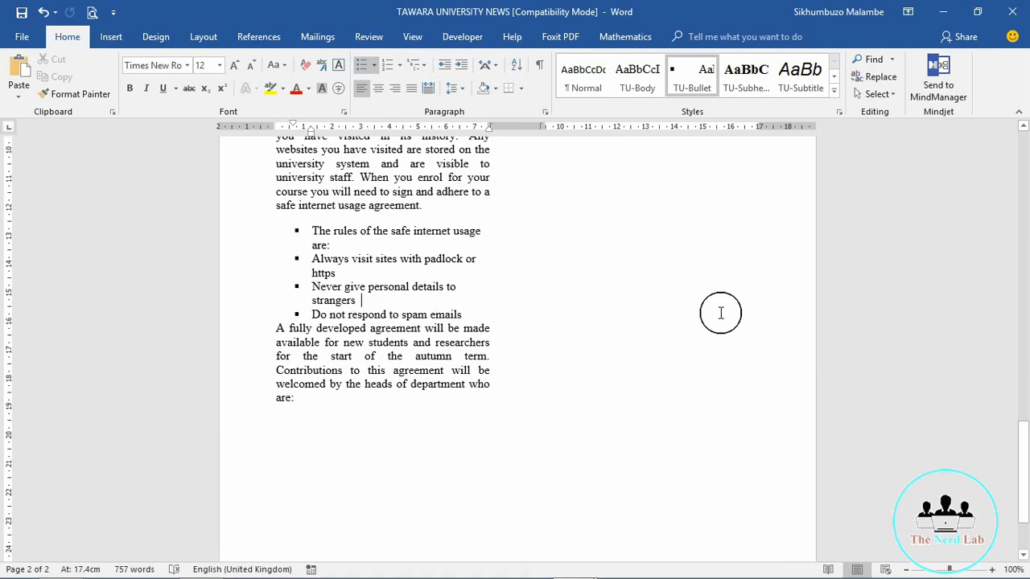
Step: Insert empty lines after 'are:' at the end of the closing paragraph
click(306, 376)
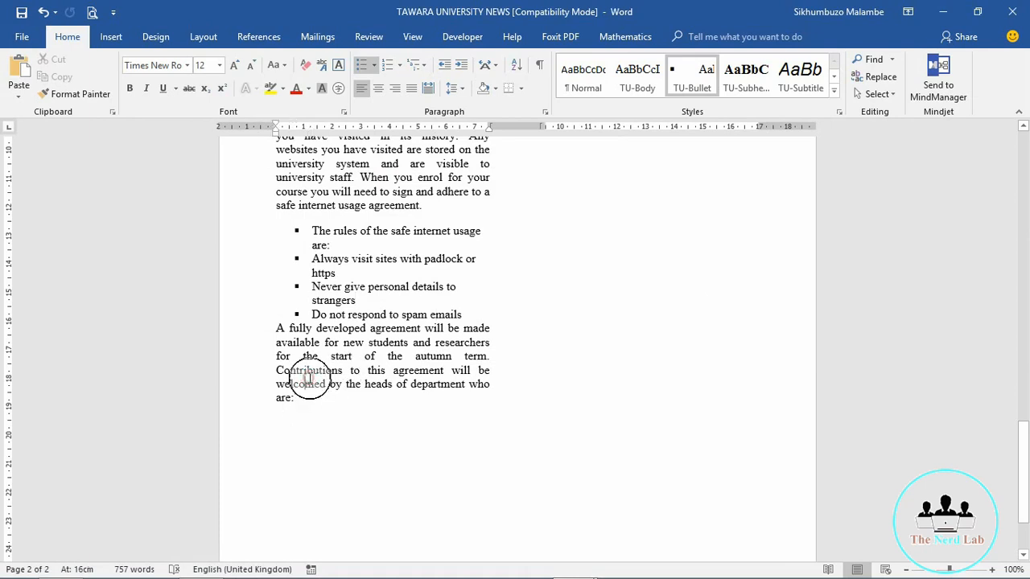
click(300, 396)
key(Return)
key(Return)
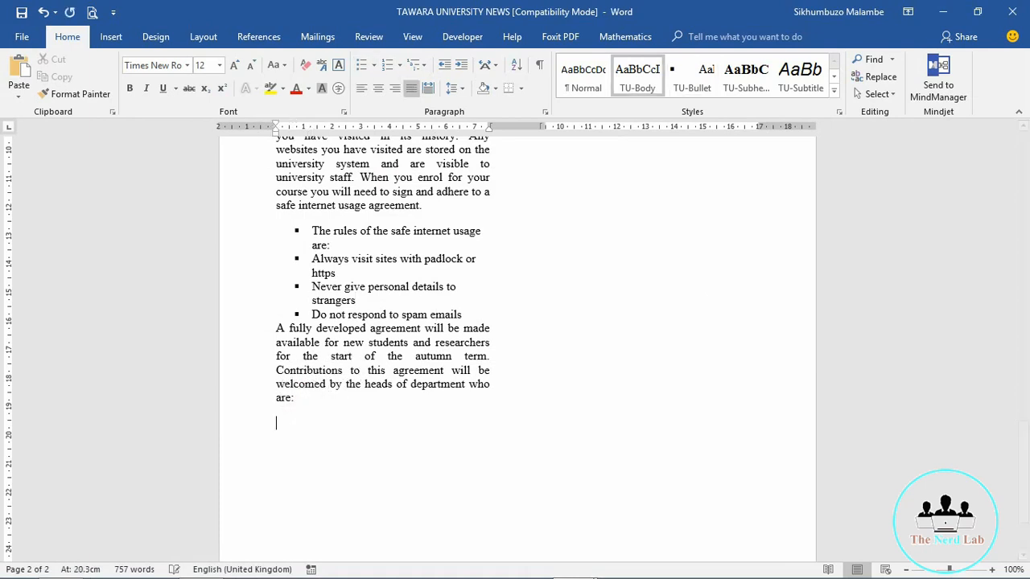
key(alt+Tab)
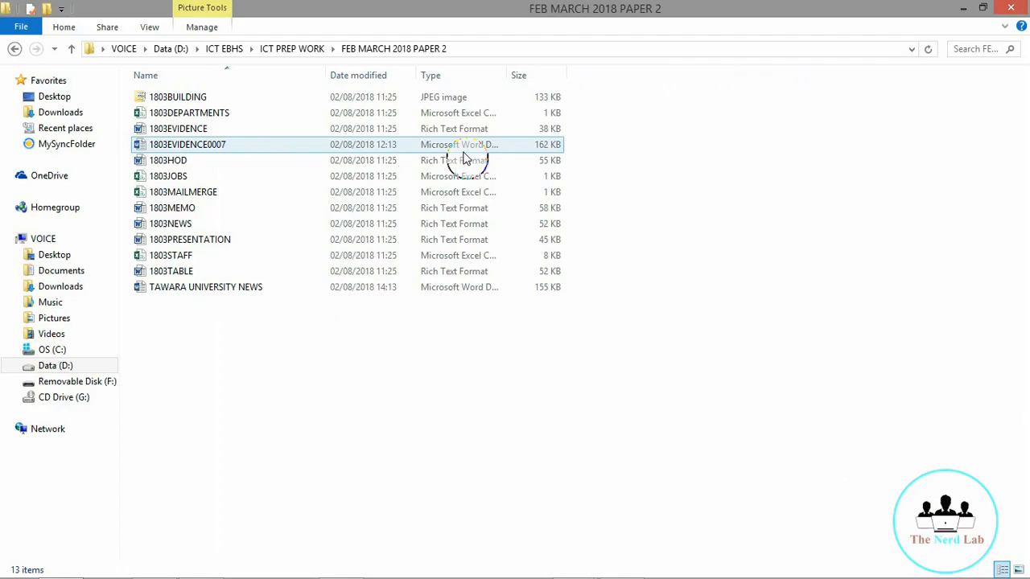
Step: Open 1803HOD and copy its heads-of-department table, then return to the newsletter
double_click(224, 163)
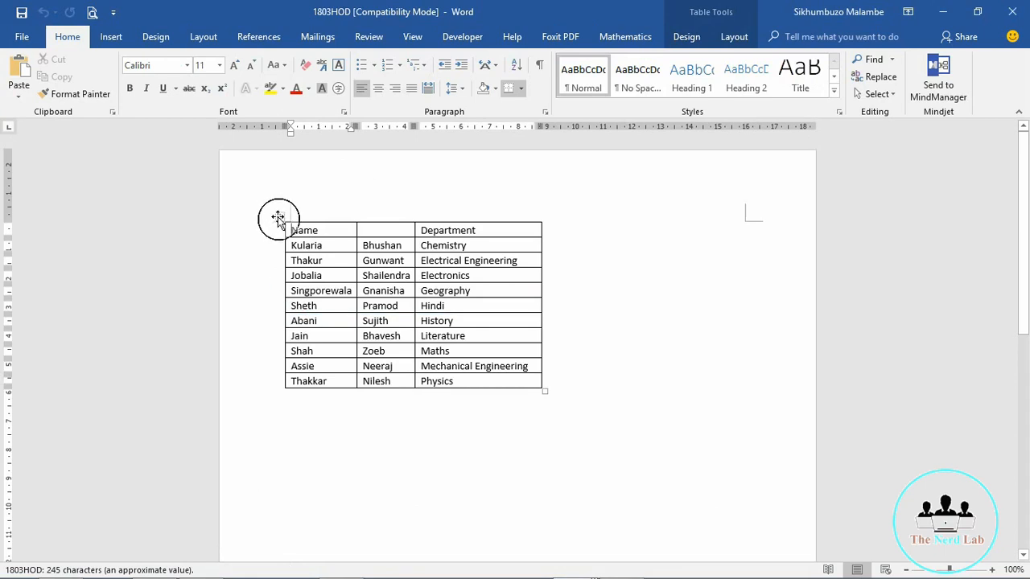
click(277, 216)
key(ctrl+c)
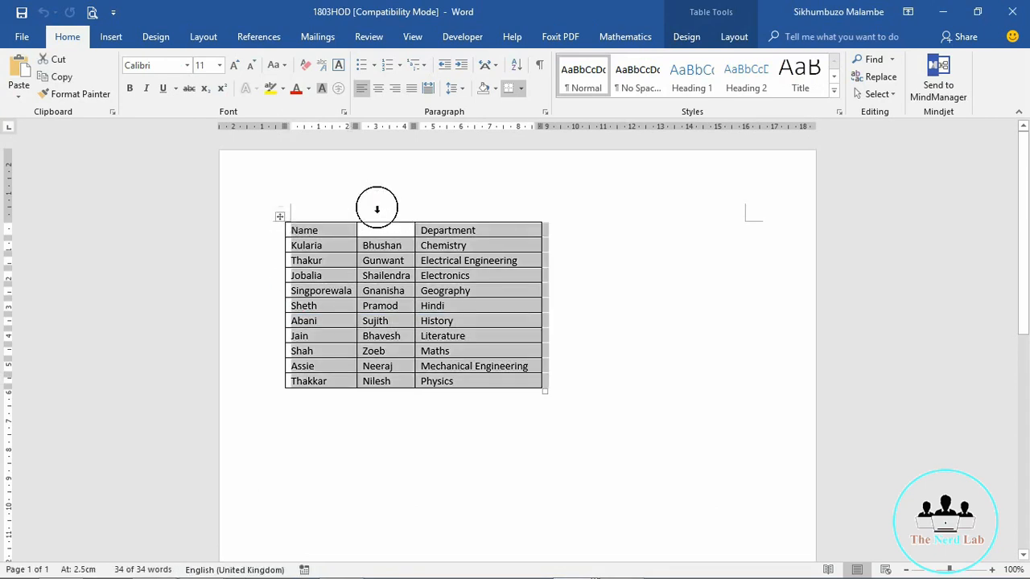
click(942, 12)
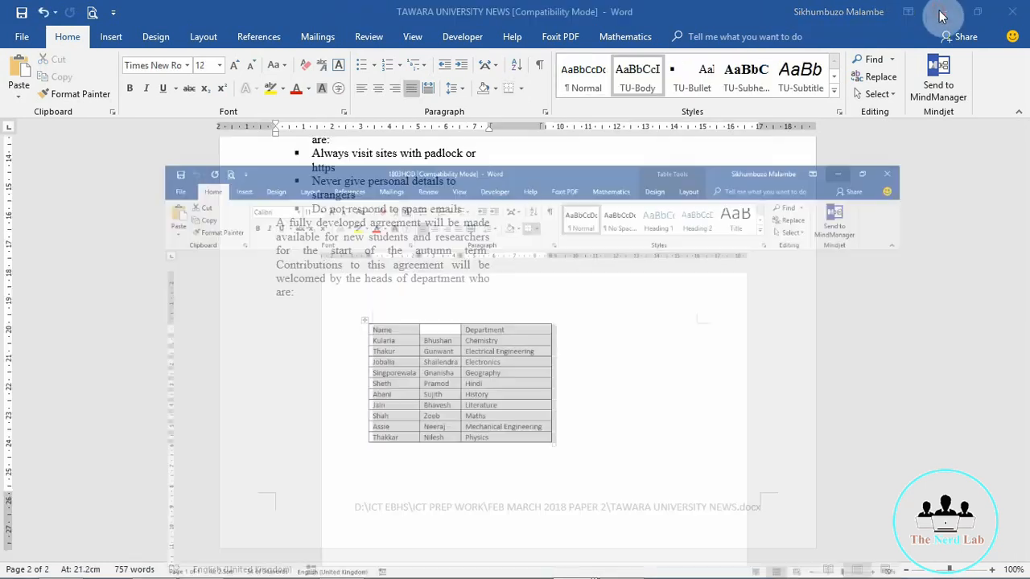
Step: Paste the heads-of-department table on the empty line after 'are:' with Keep Source Formatting
right_click(277, 320)
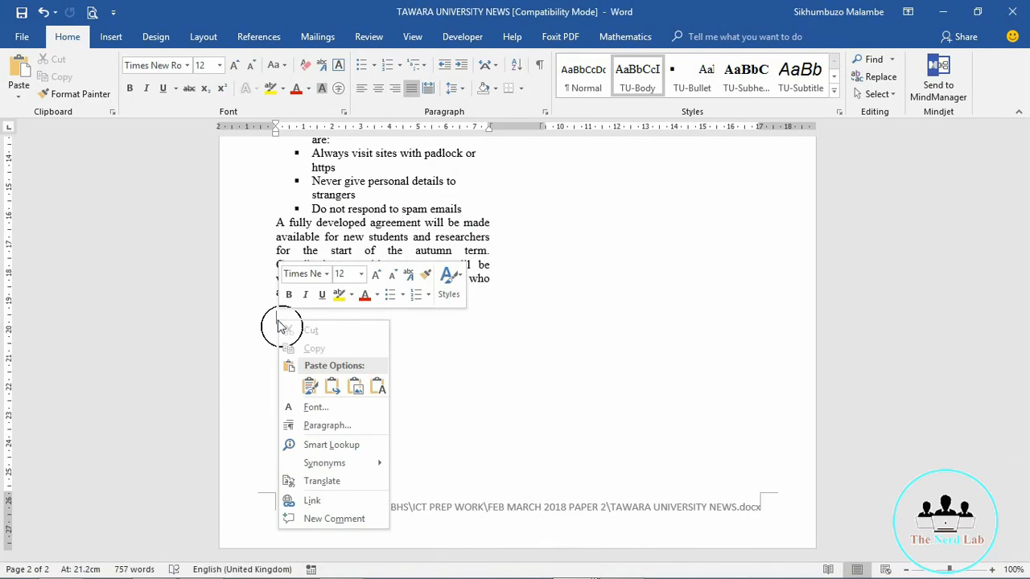
click(309, 387)
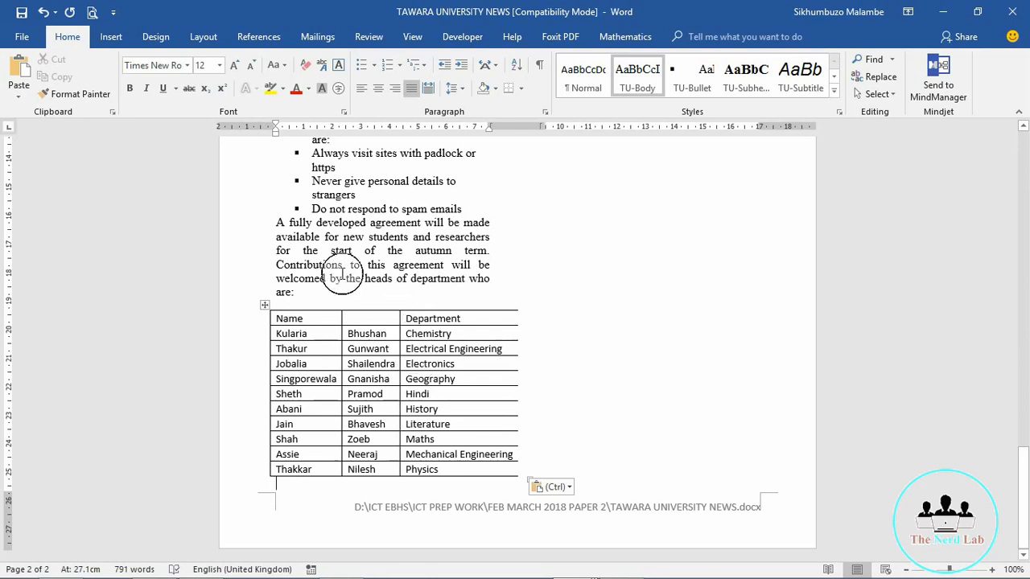
click(274, 267)
Step: Check the text column's left and right edges on the ruler, then select the whole pasted table
drag(276, 136, 276, 137)
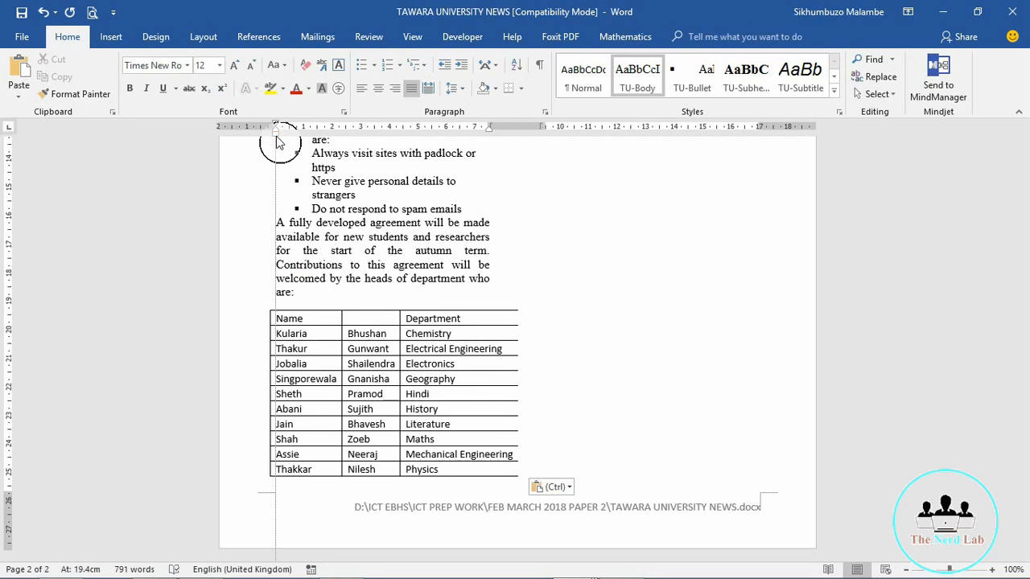
drag(275, 137, 276, 137)
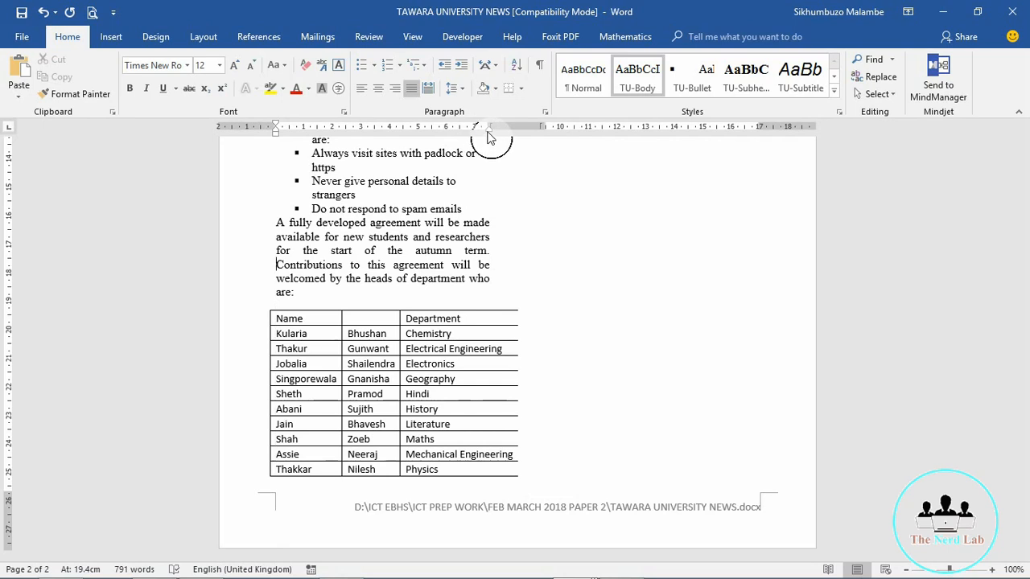
drag(488, 134, 488, 133)
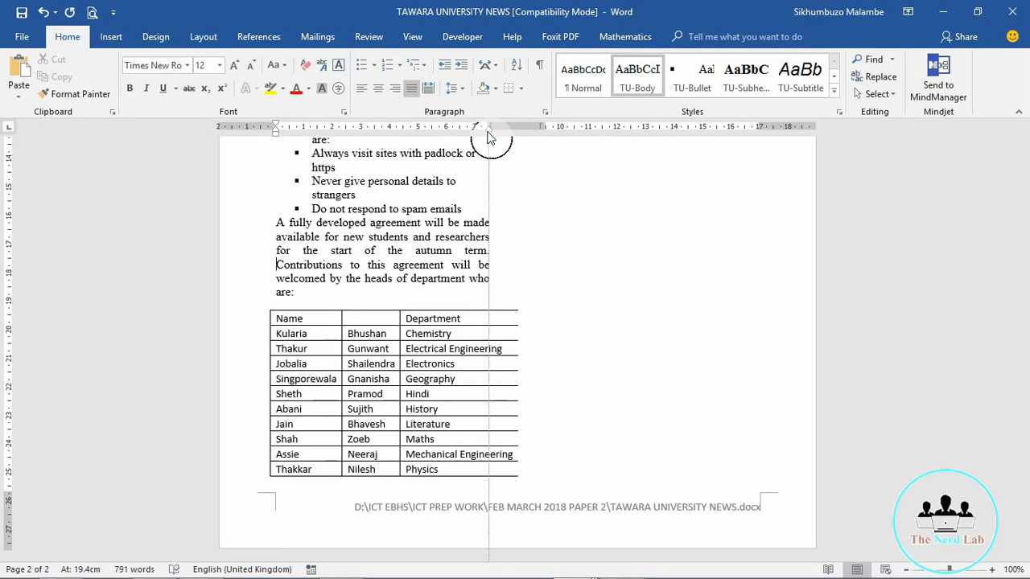
drag(487, 137, 488, 136)
click(264, 304)
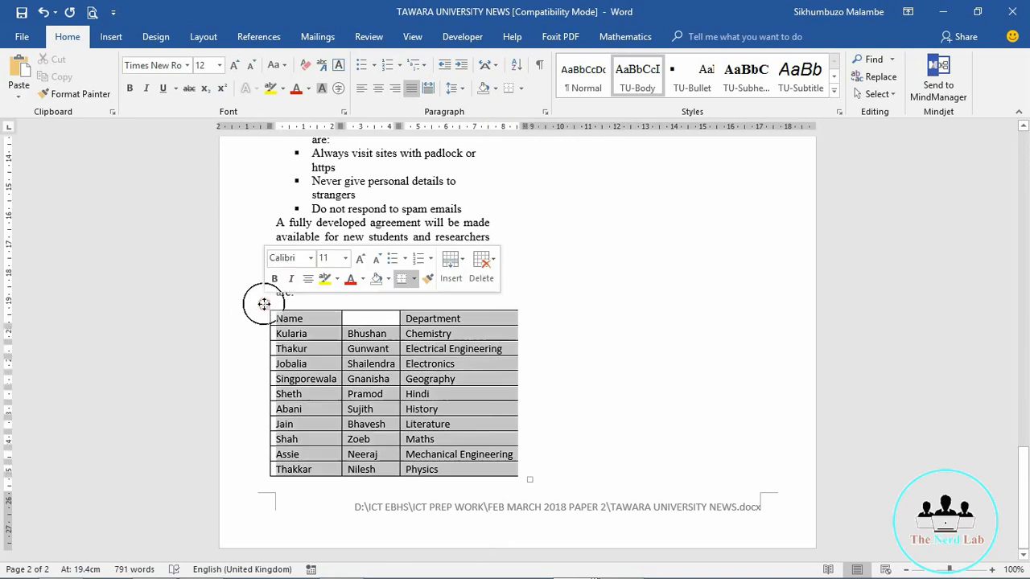
Step: Set the table's AutoFit option to Fixed Column Width
click(728, 35)
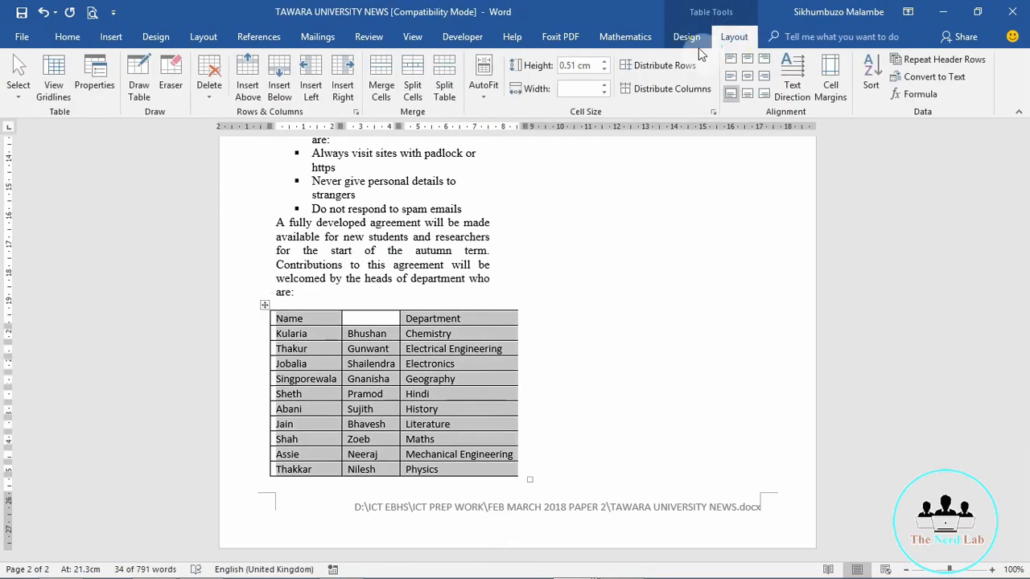
click(478, 97)
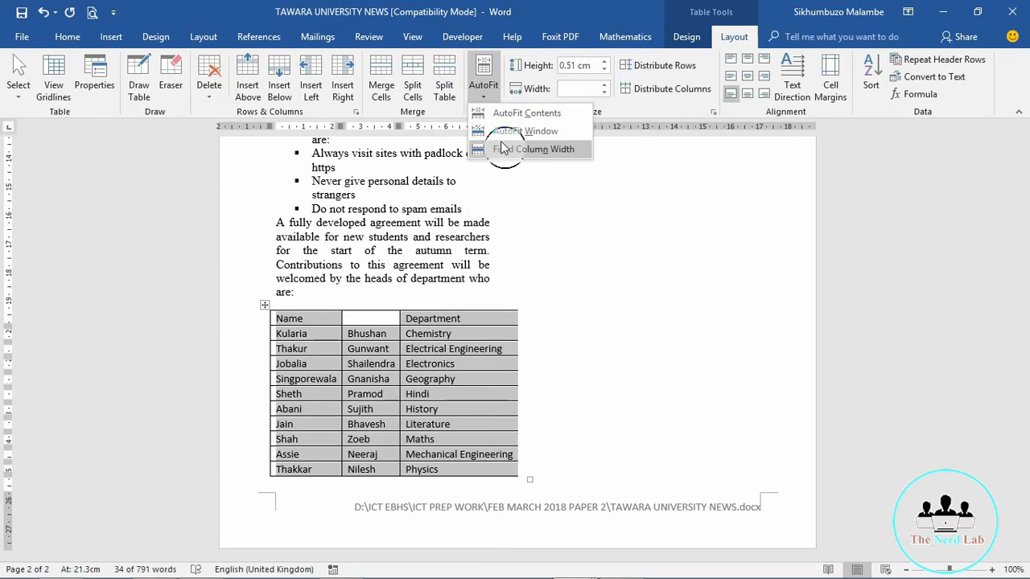
click(505, 149)
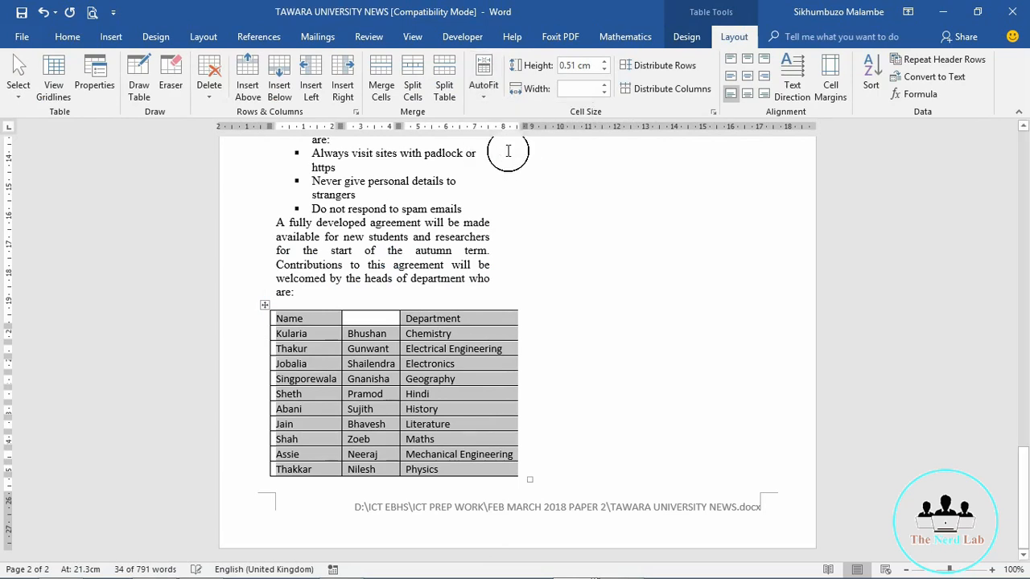
click(480, 291)
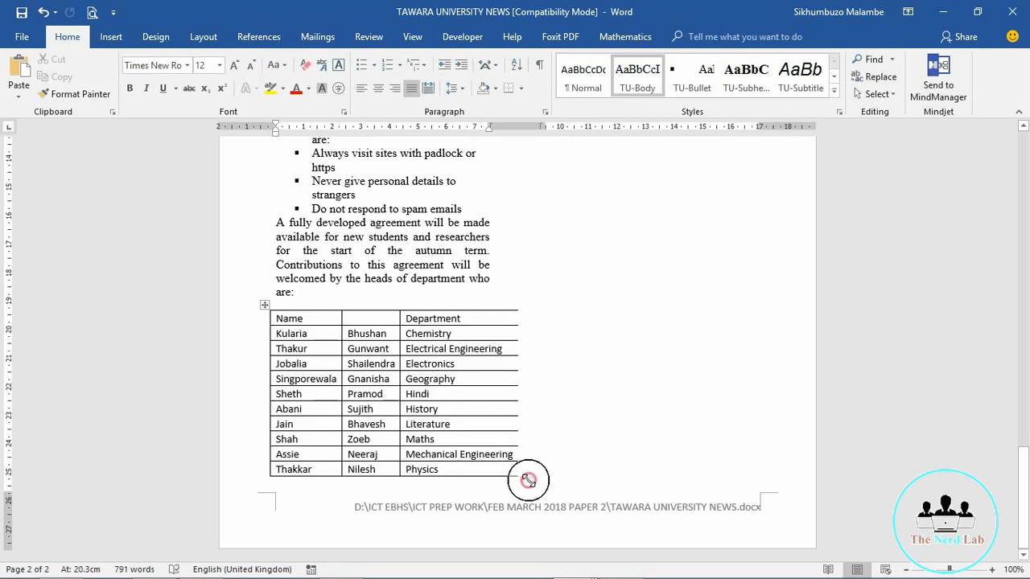
Step: Drag the table edges to the column margins and widen the name columns so names like Shailendra fit
drag(528, 479, 494, 478)
click(289, 333)
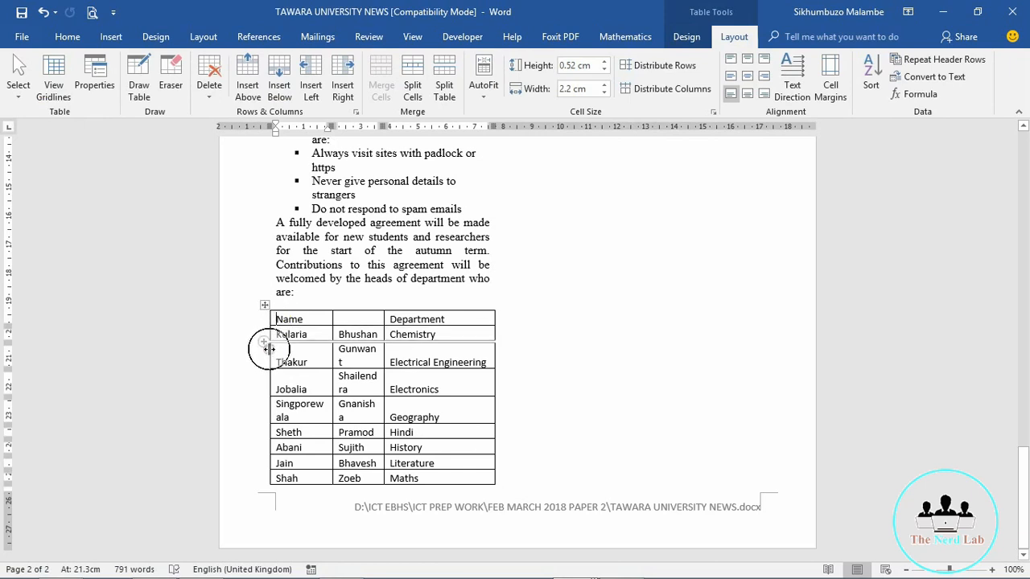
drag(269, 349, 276, 350)
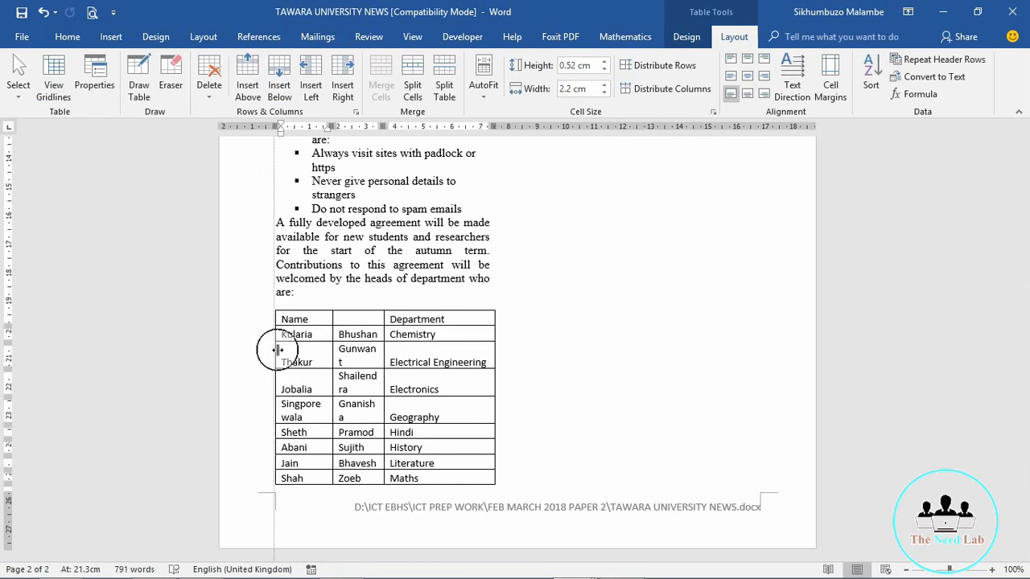
drag(276, 349, 277, 348)
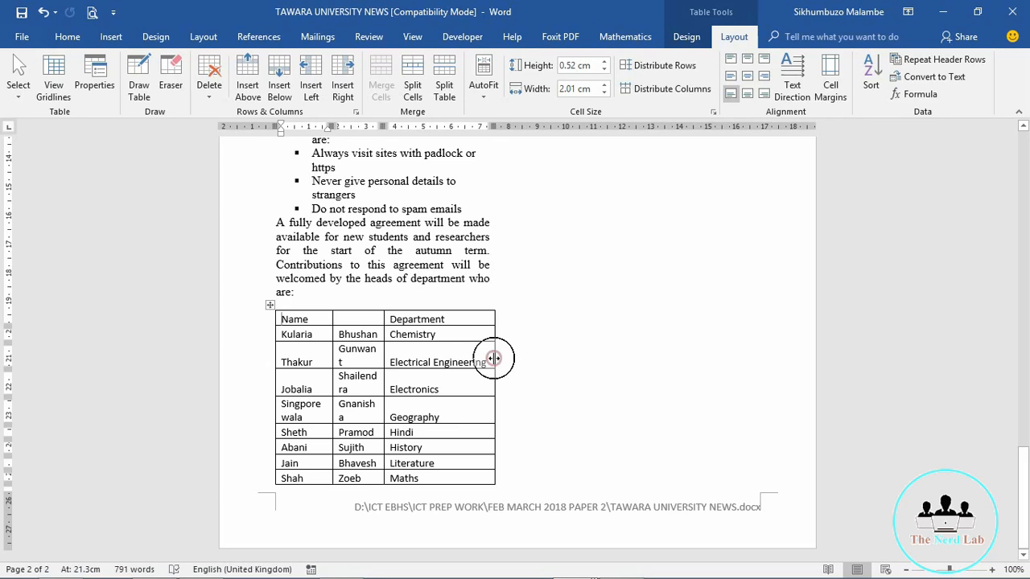
drag(494, 358, 486, 367)
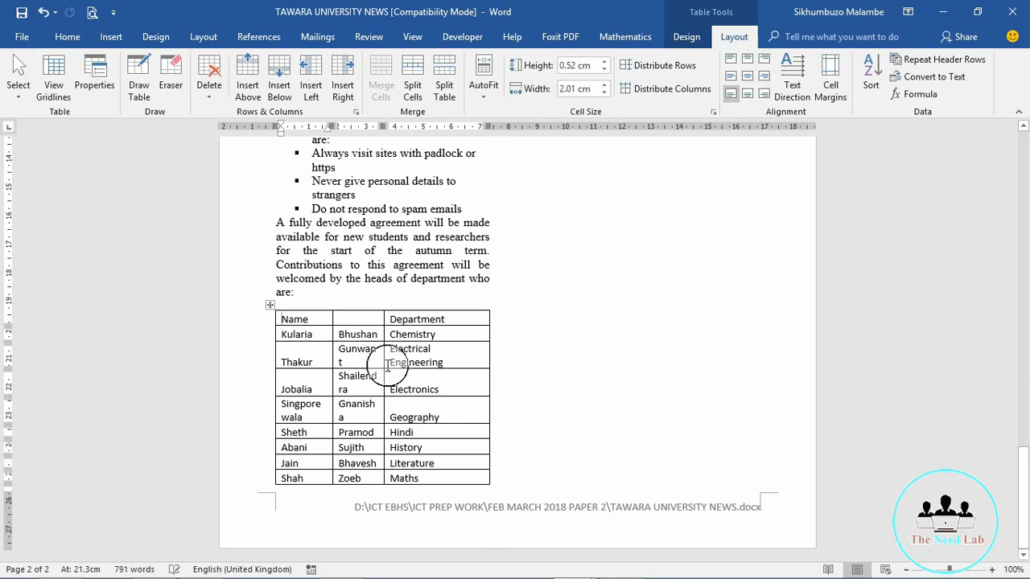
drag(384, 362, 395, 366)
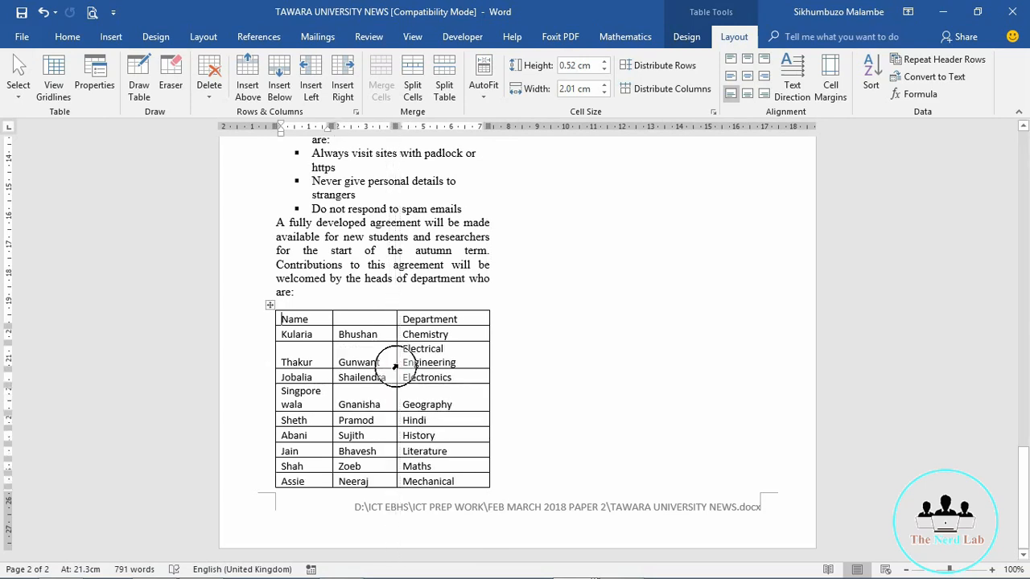
click(276, 320)
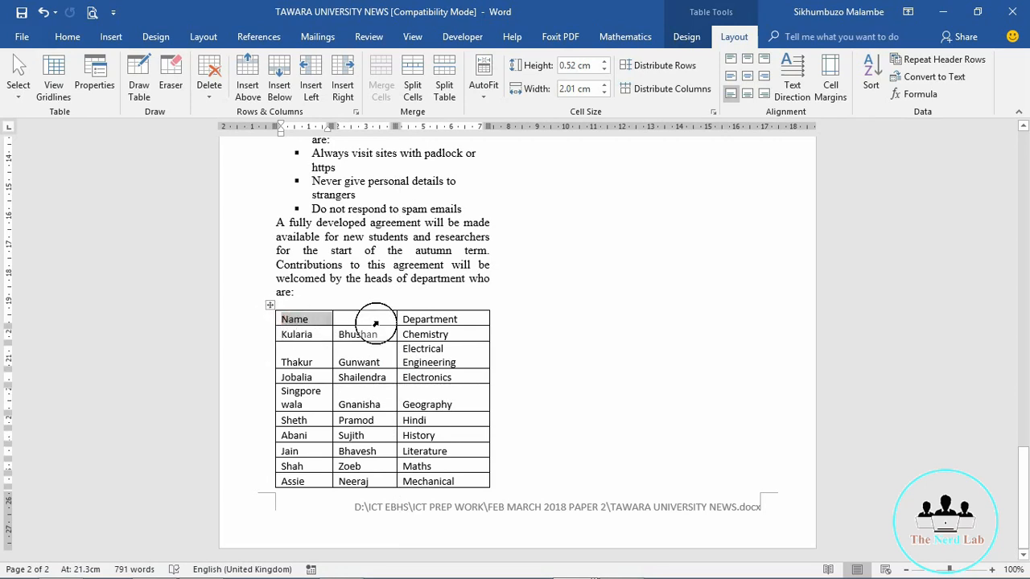
Step: Try merging the Name header cell with the blank cell beside it, undoing the stray results
drag(386, 324, 303, 310)
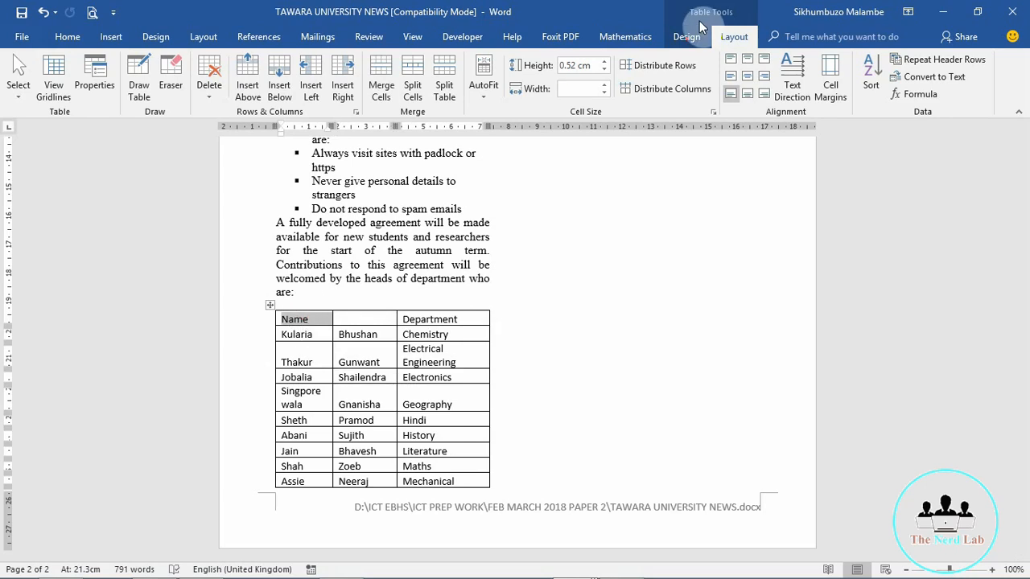
click(381, 81)
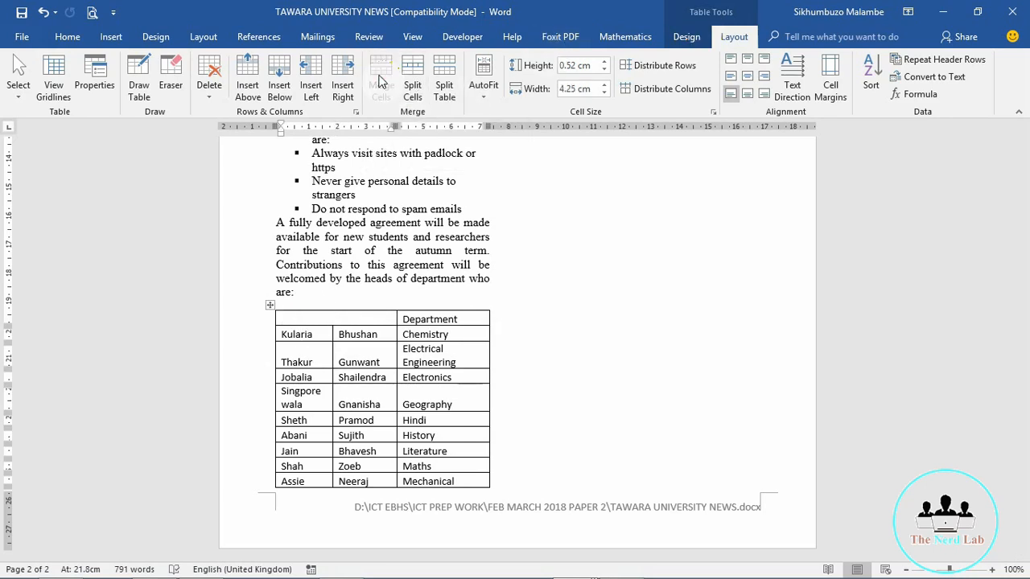
click(370, 338)
key(ctrl+z)
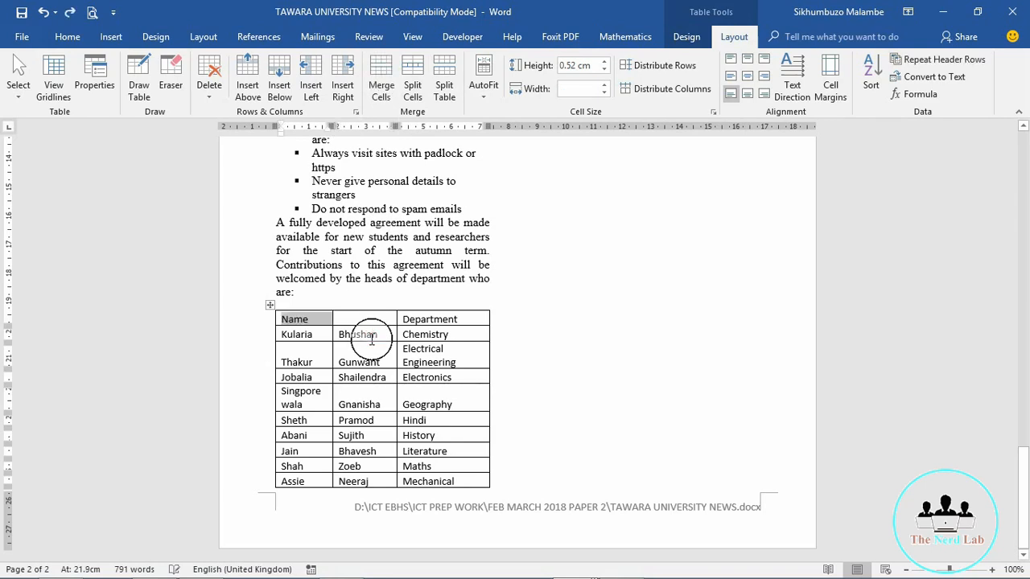
click(350, 318)
drag(350, 317, 321, 318)
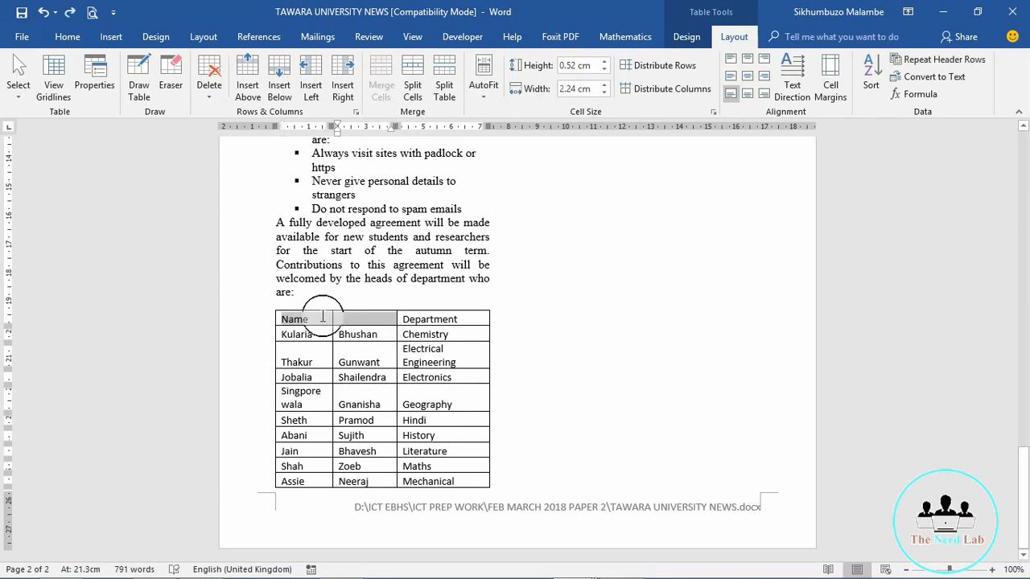
click(385, 94)
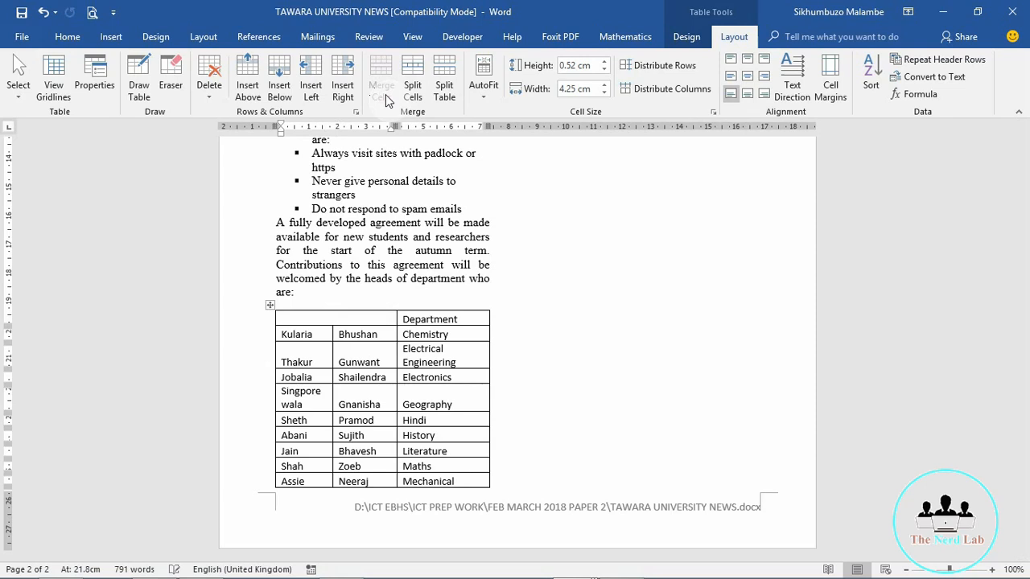
click(372, 333)
click(269, 313)
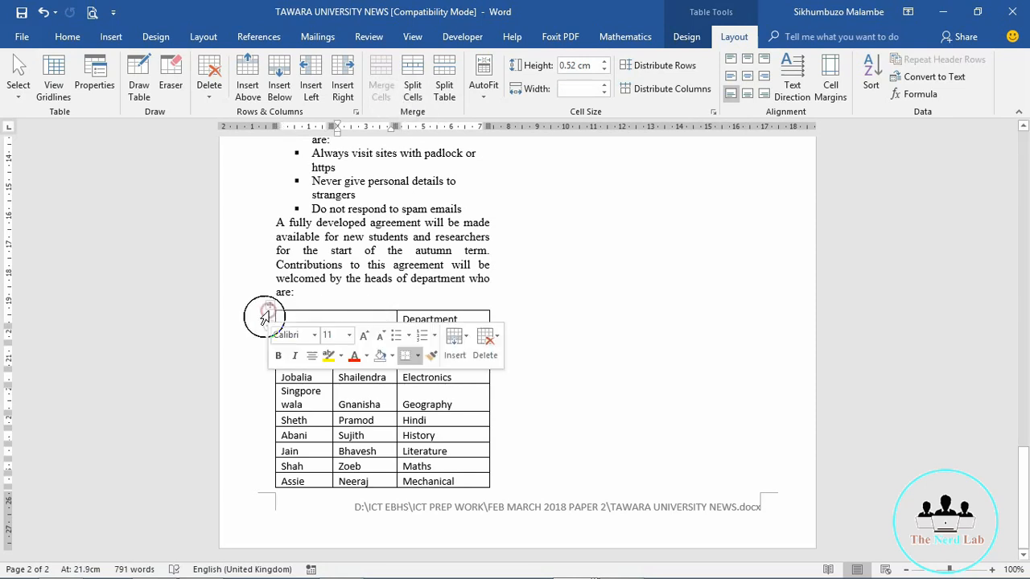
click(335, 426)
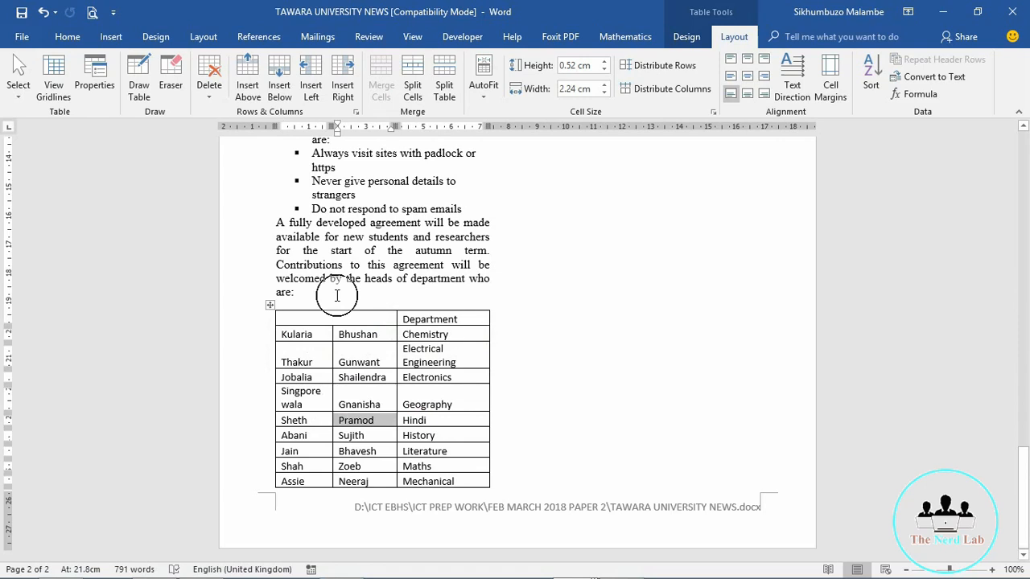
key(ctrl+z)
Step: Merge the Name and blank header cells again, restore the word Name, and select the whole table
click(304, 318)
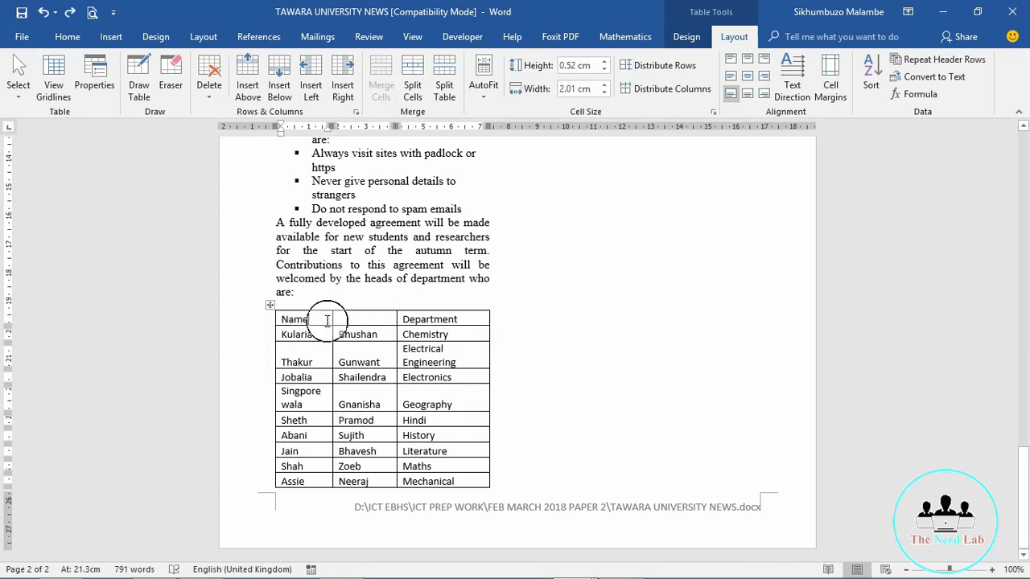
drag(274, 317, 391, 321)
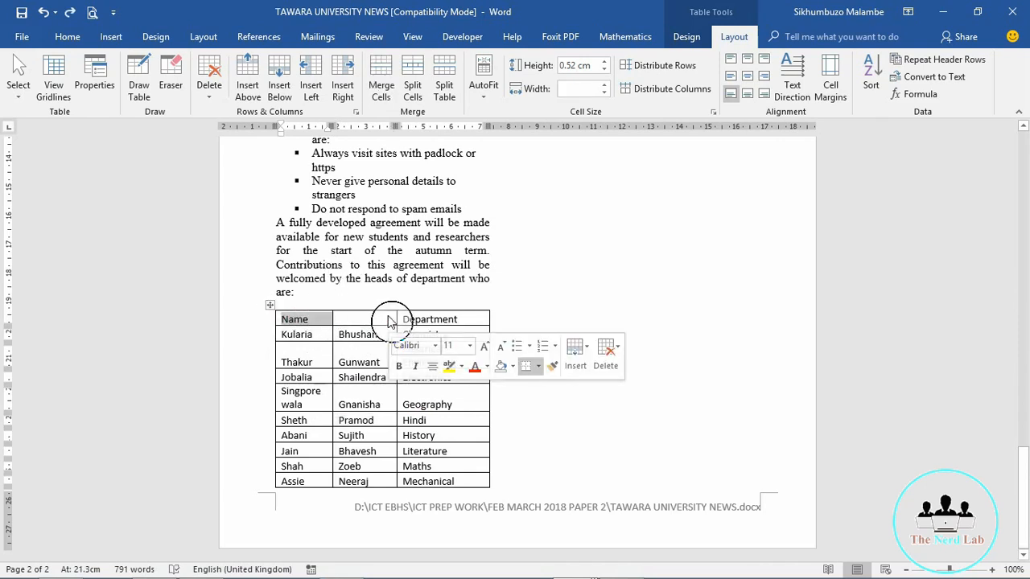
click(376, 92)
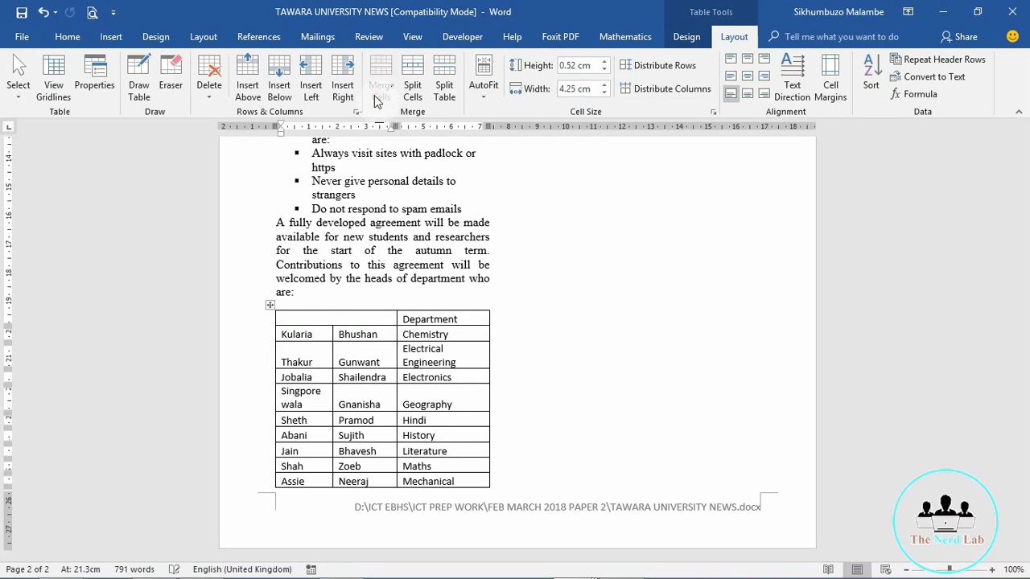
click(296, 323)
click(295, 318)
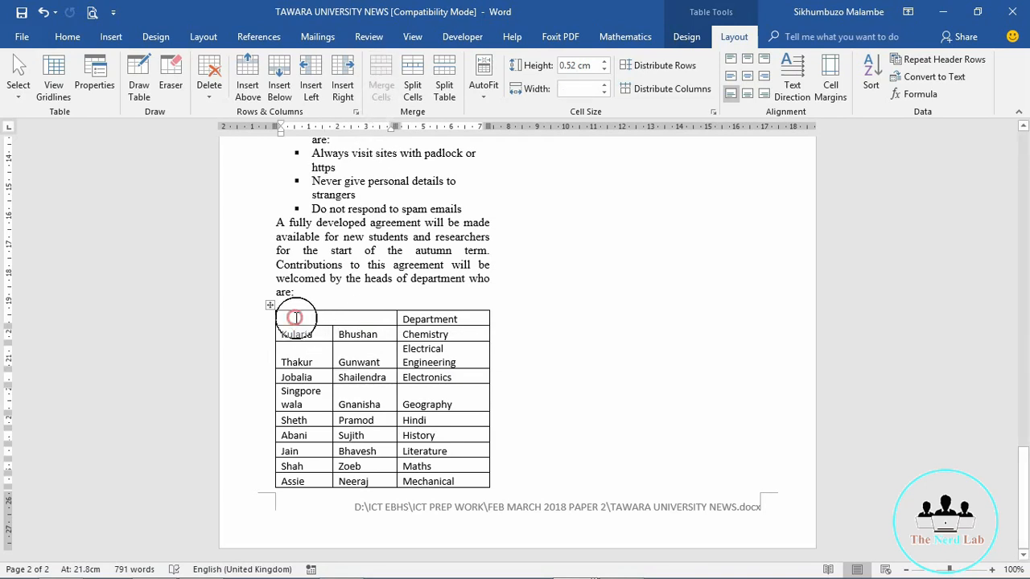
key(ctrl+z)
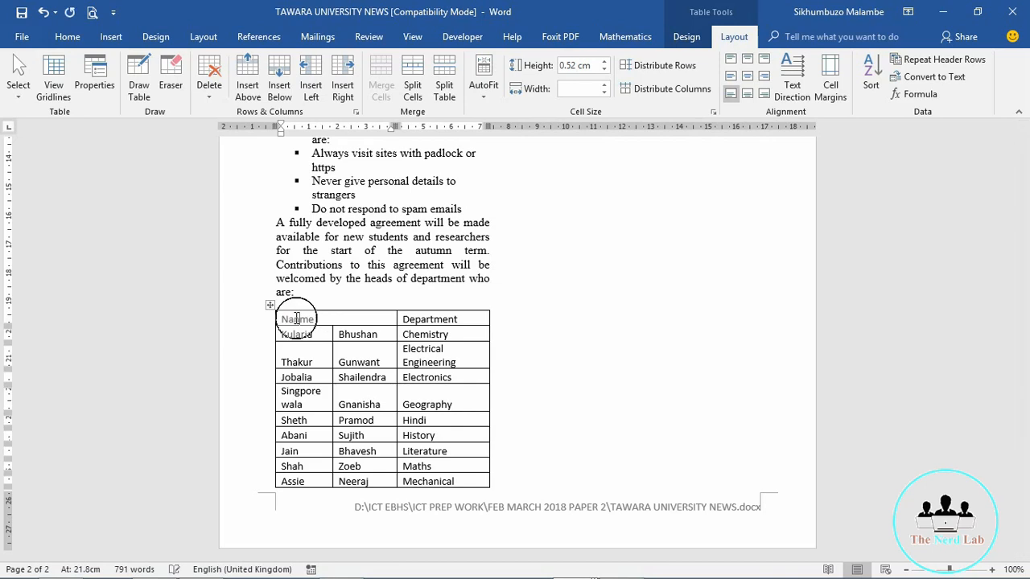
click(346, 318)
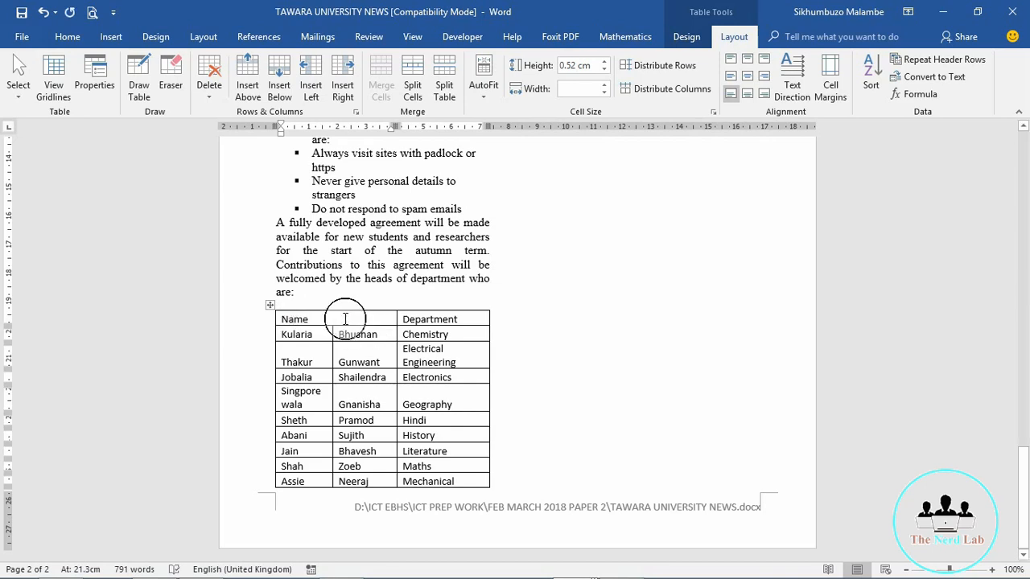
drag(345, 319, 256, 321)
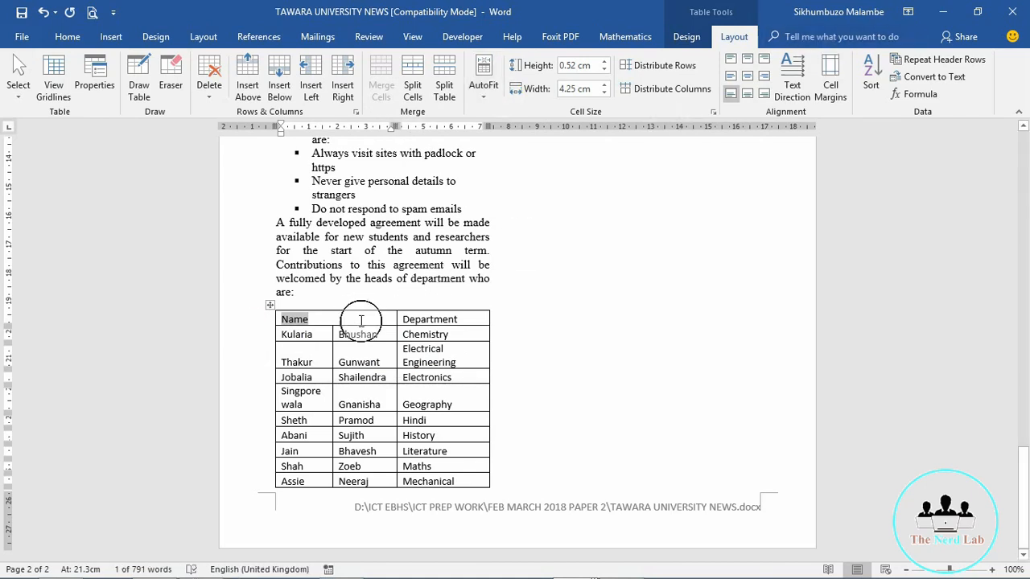
click(277, 320)
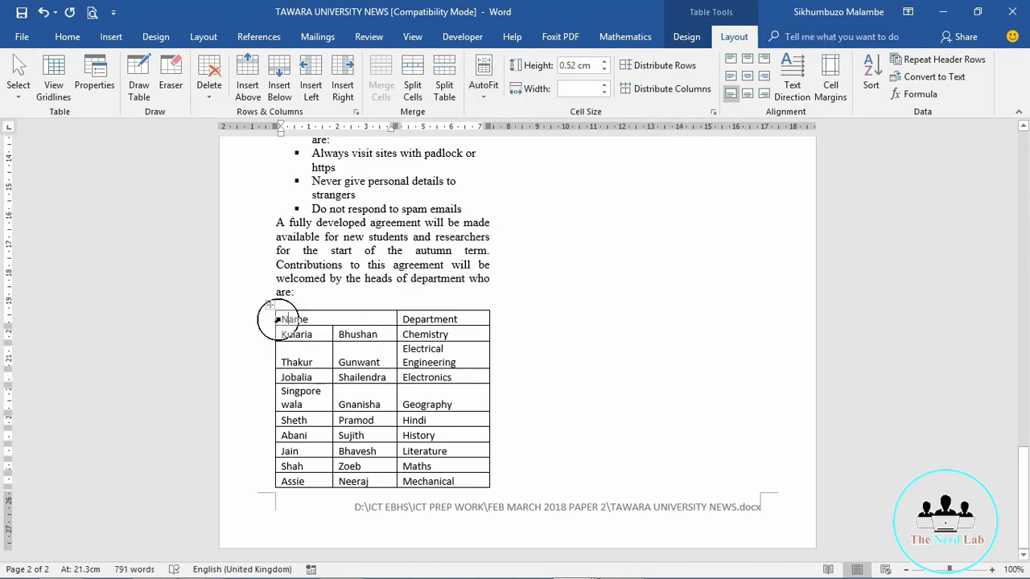
click(276, 319)
click(283, 322)
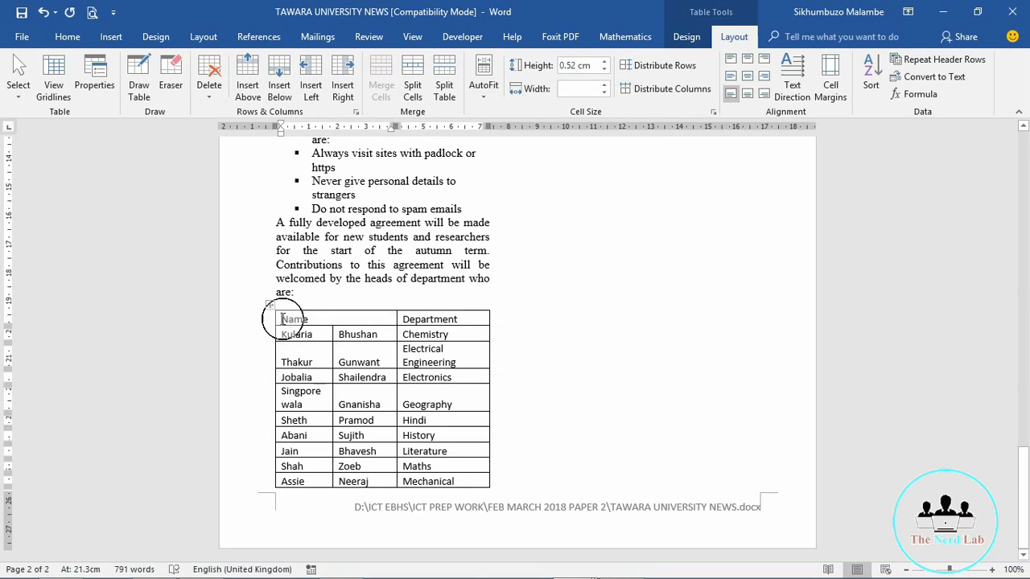
click(267, 304)
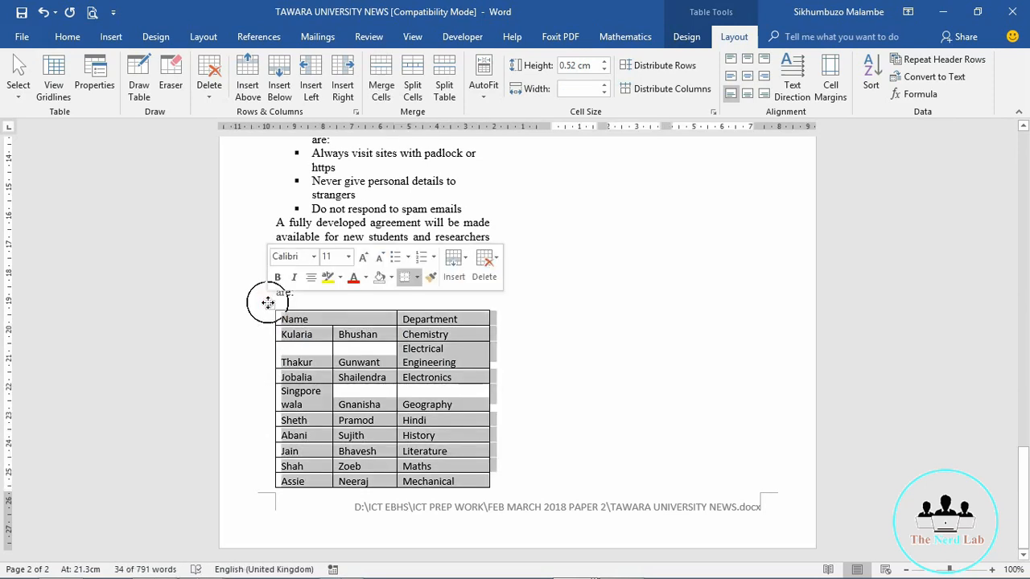
Step: Apply the TU-Table style from the Home Styles gallery to the selected table
click(69, 37)
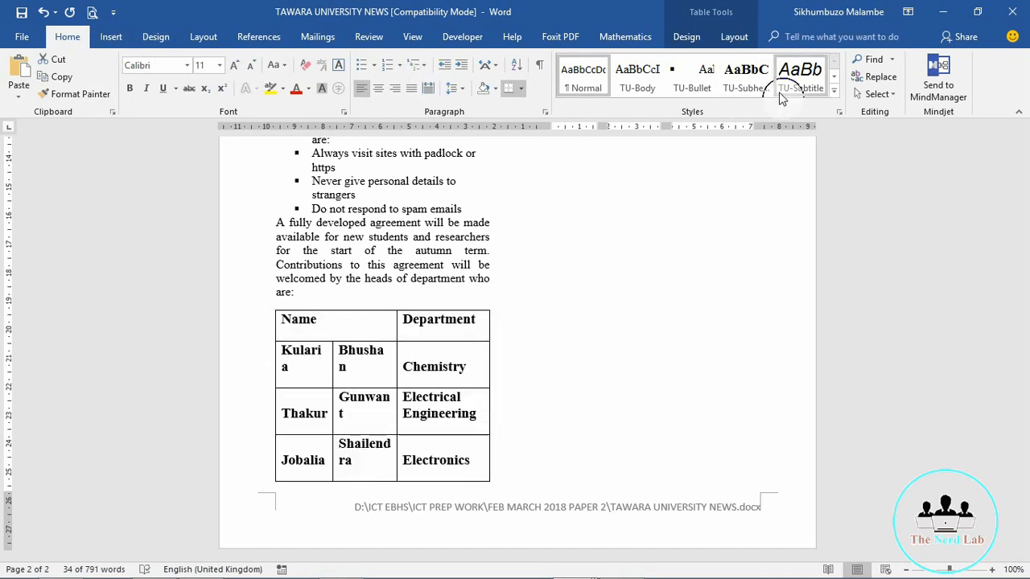
click(801, 85)
click(835, 91)
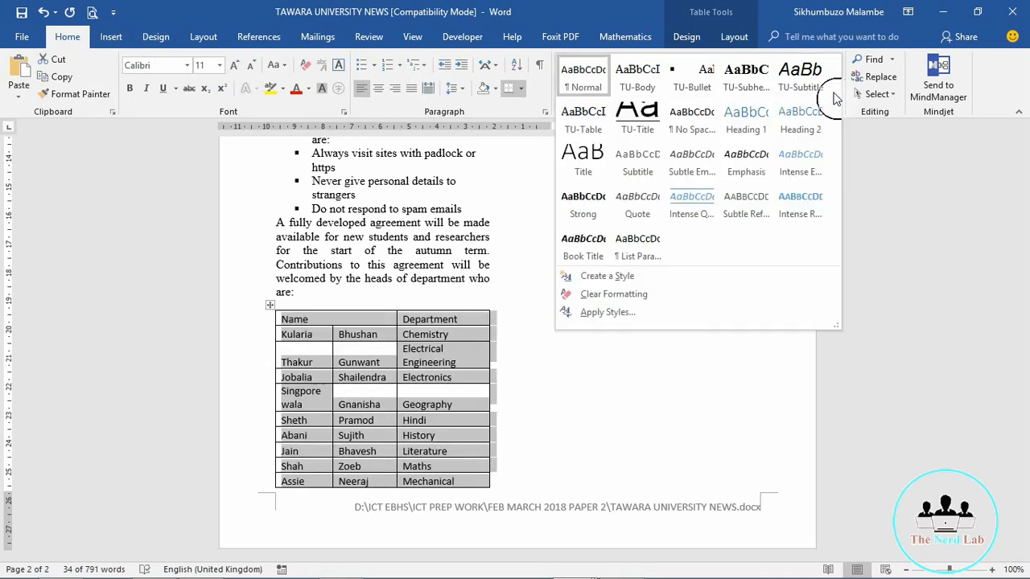
click(571, 119)
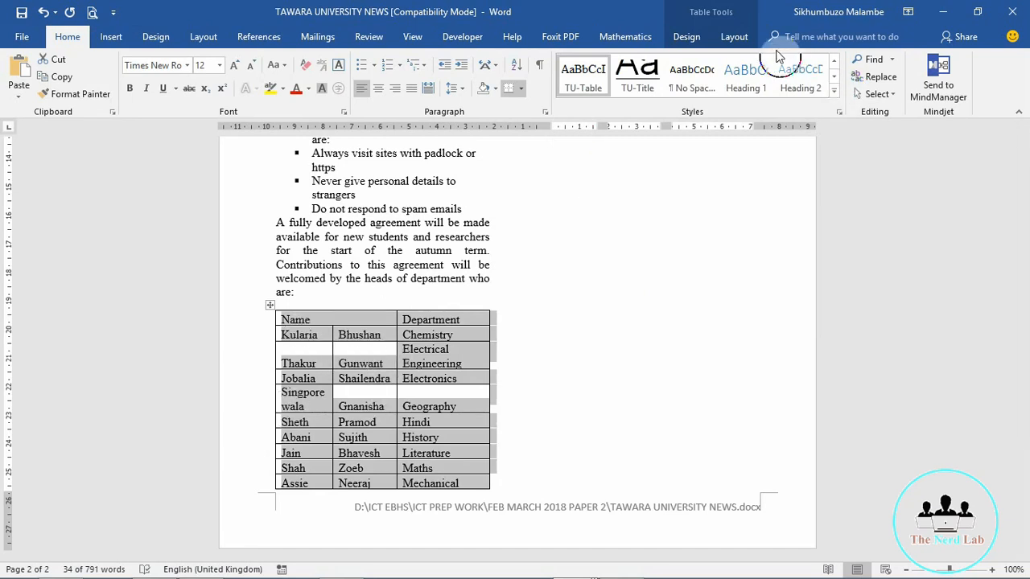
click(733, 36)
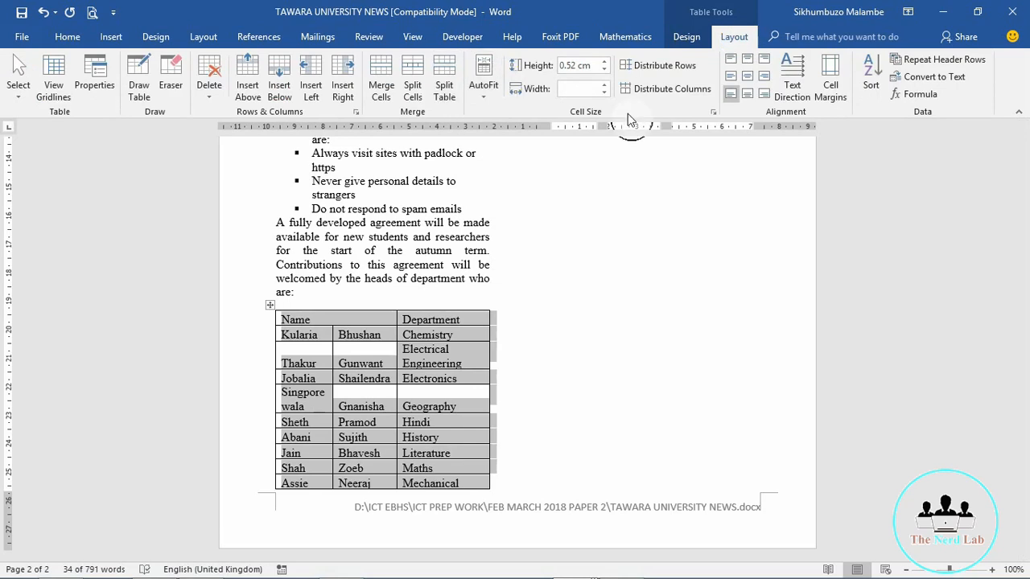
Step: Apply Align Center to all table cells, then put the caret after 'are:' above the table
click(748, 83)
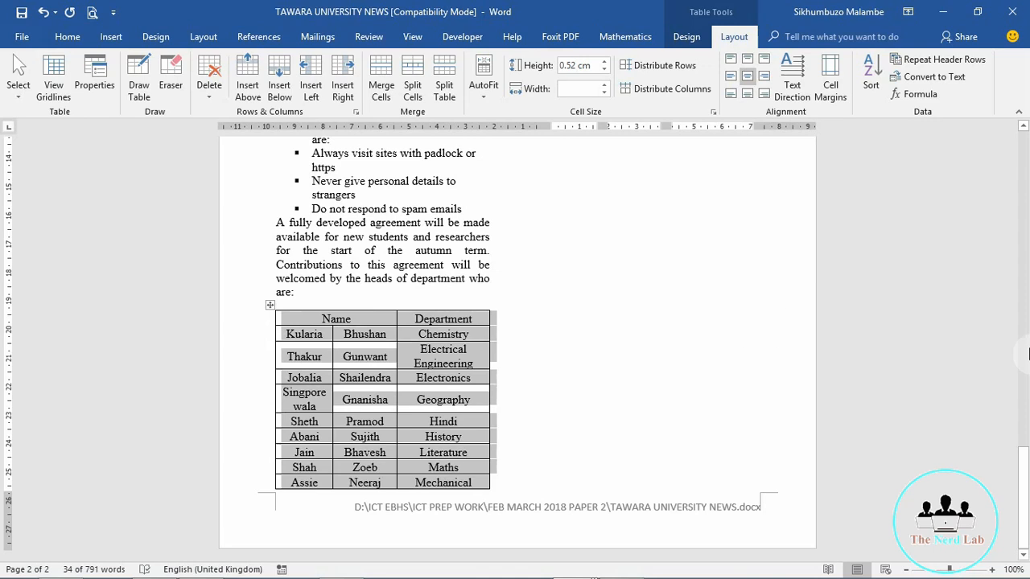
drag(1025, 460, 1024, 322)
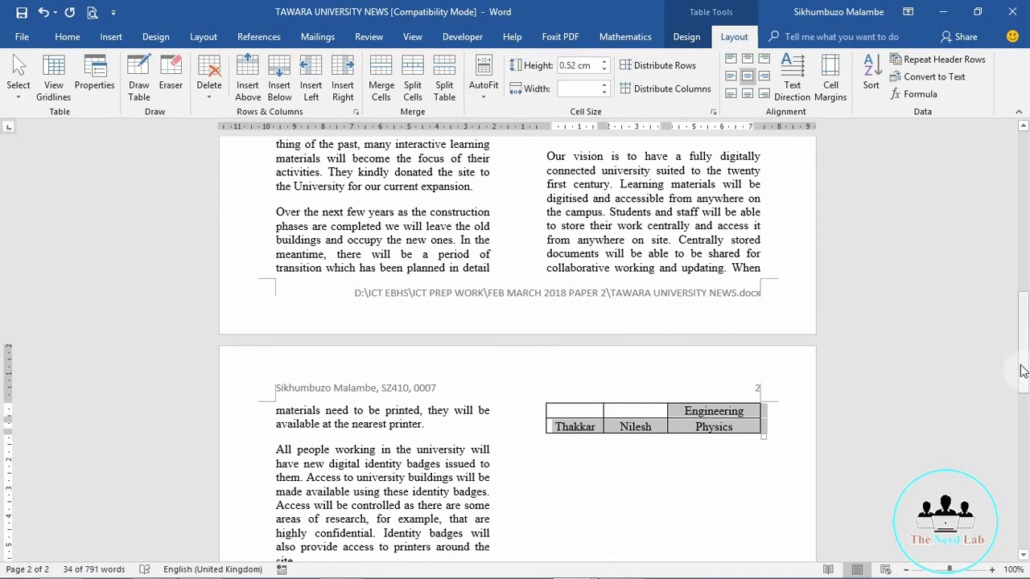
drag(1024, 367, 1026, 521)
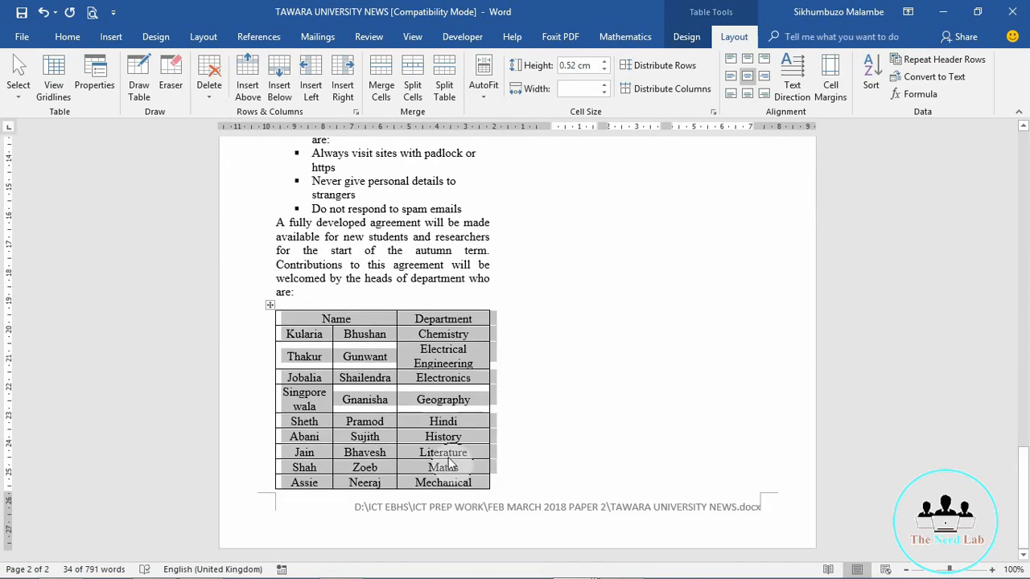
click(302, 298)
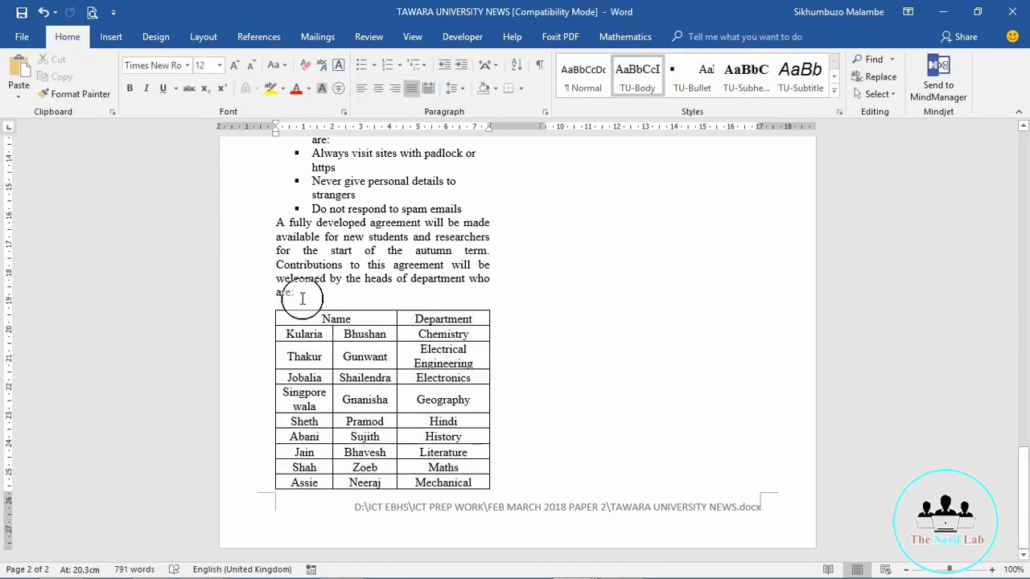
Step: Add a blank paragraph after 'are:' so the whole table moves into the next column, then check it
key(Return)
key(Return)
key(Return)
key(Return)
key(Return)
key(Return)
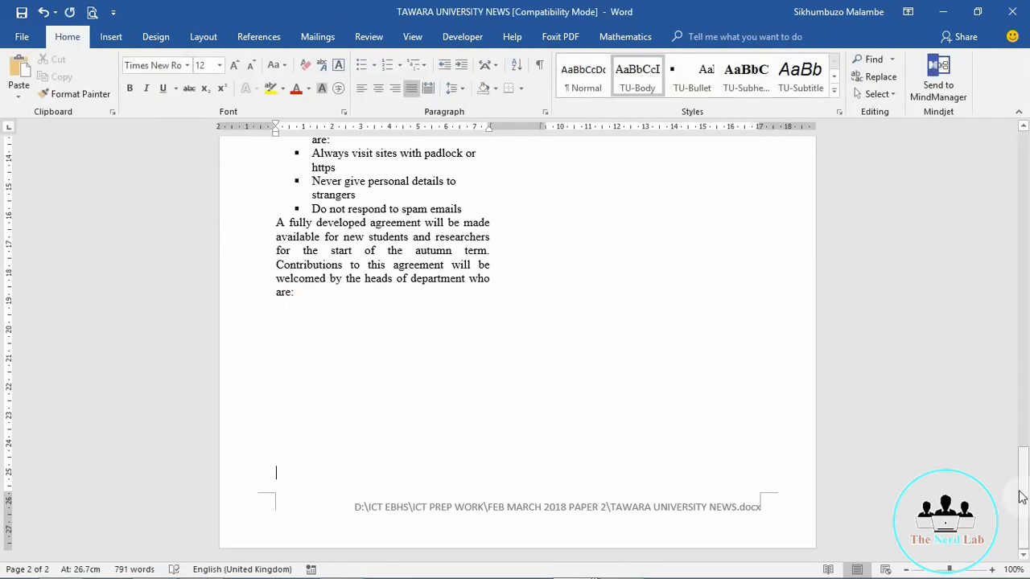
drag(1025, 499, 1025, 392)
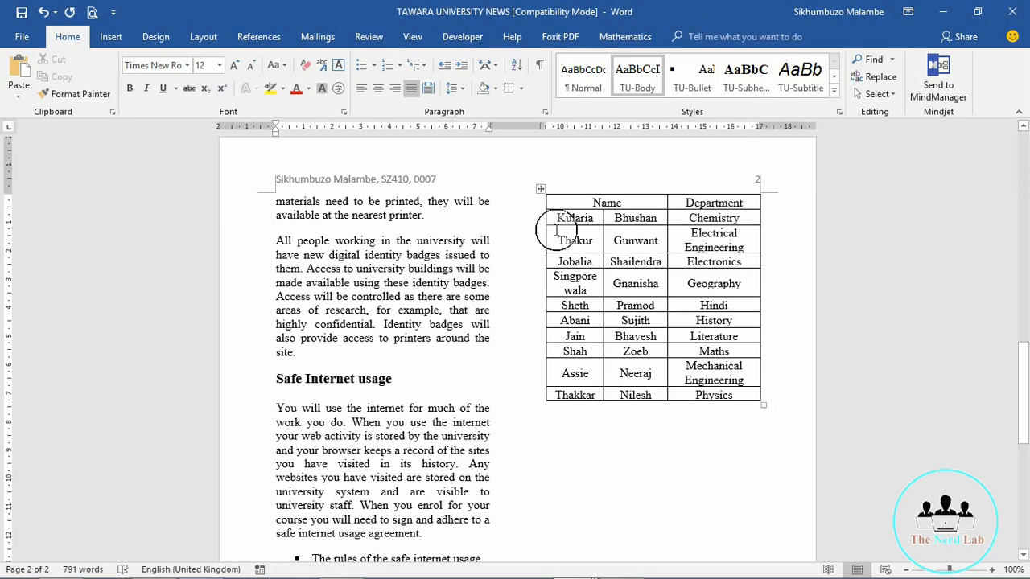
click(647, 416)
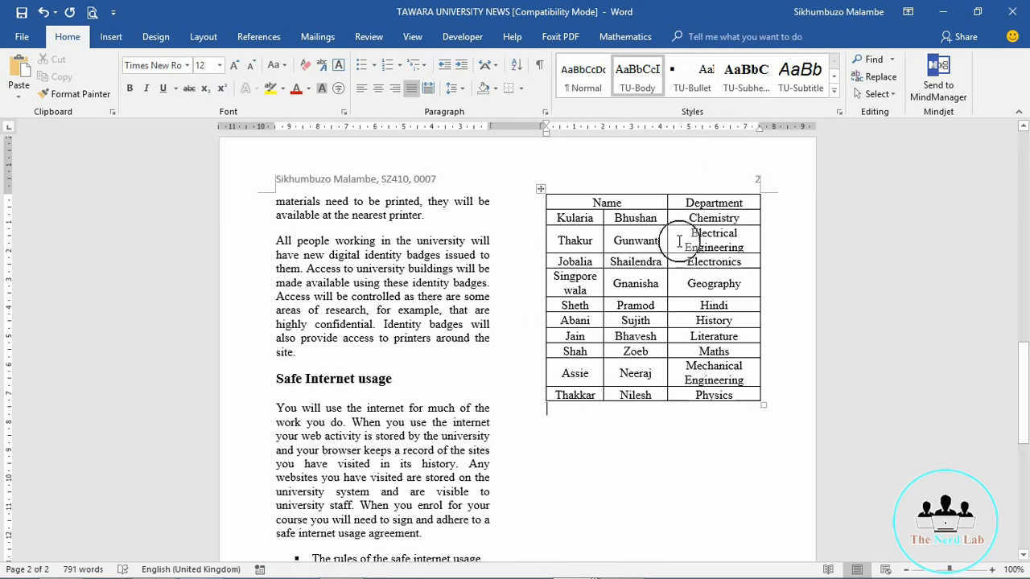
drag(760, 130, 761, 131)
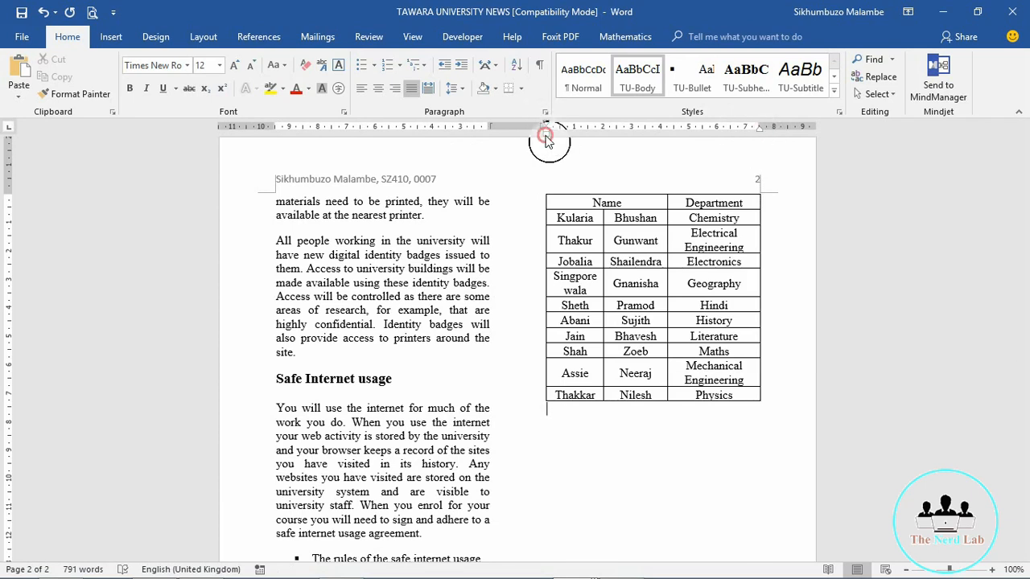
drag(546, 140, 547, 140)
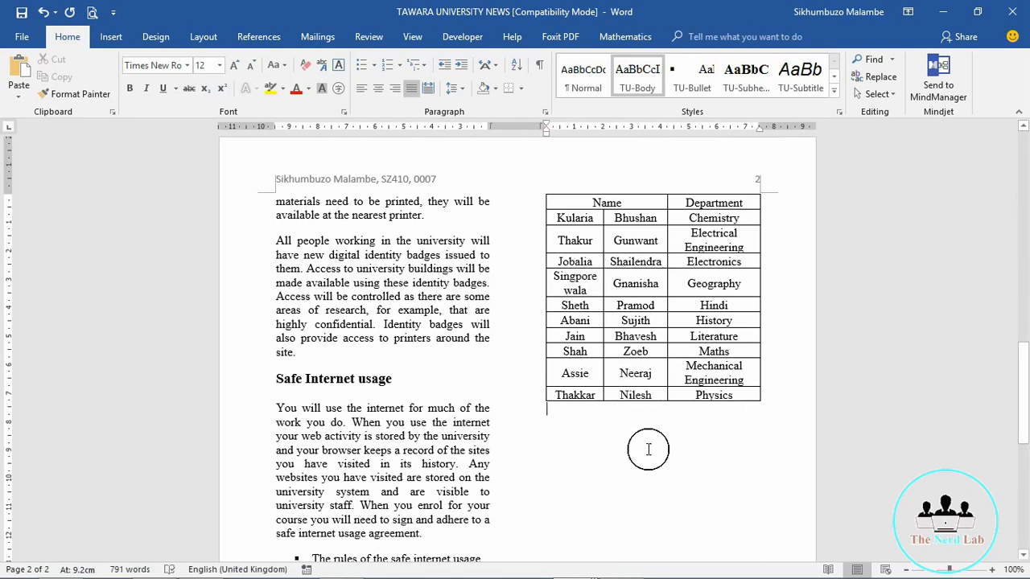
drag(625, 203, 564, 211)
click(628, 288)
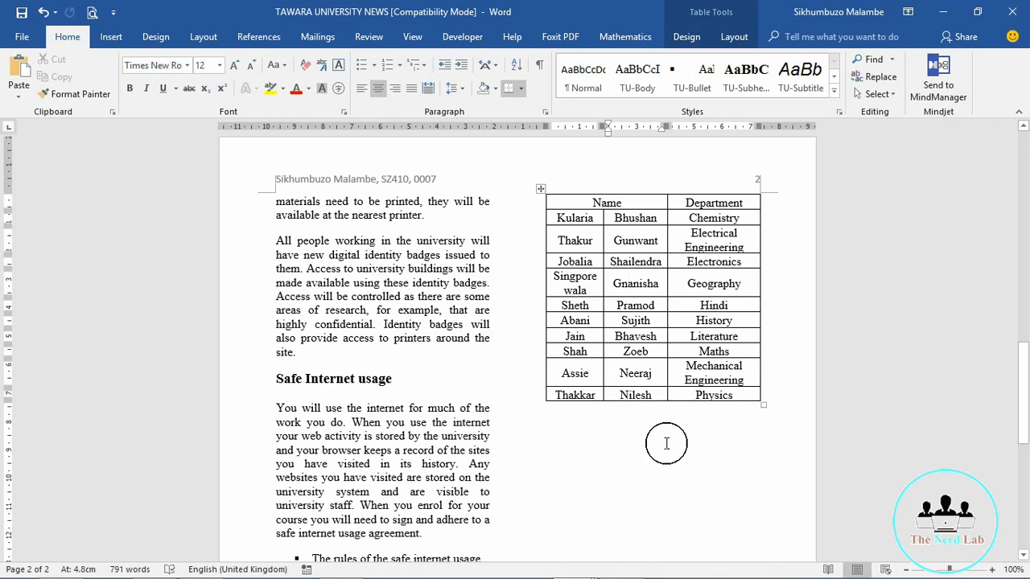
drag(1026, 372, 1026, 423)
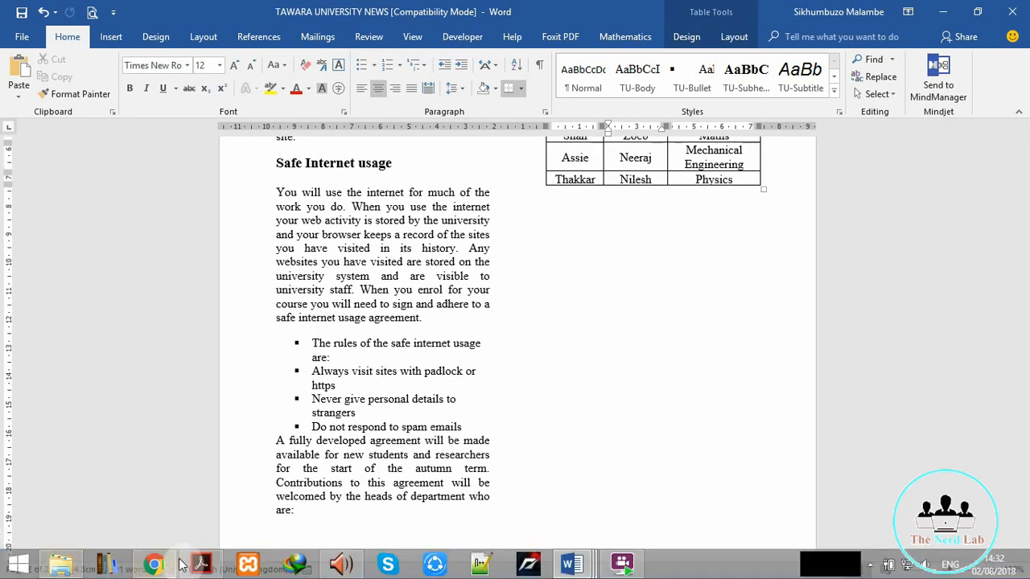
click(201, 563)
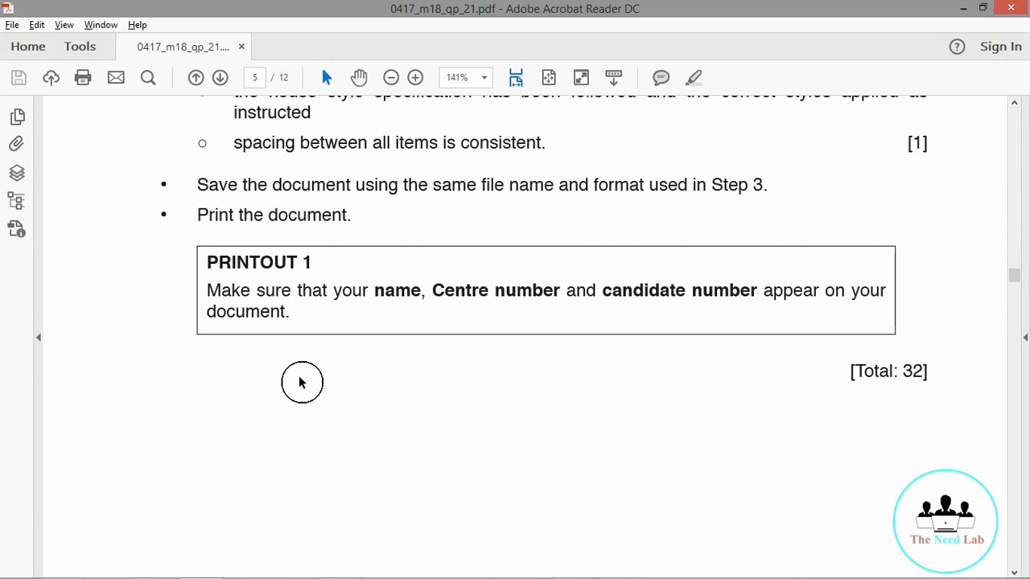
scroll(301, 382, up, 6)
scroll(299, 375, up, 10)
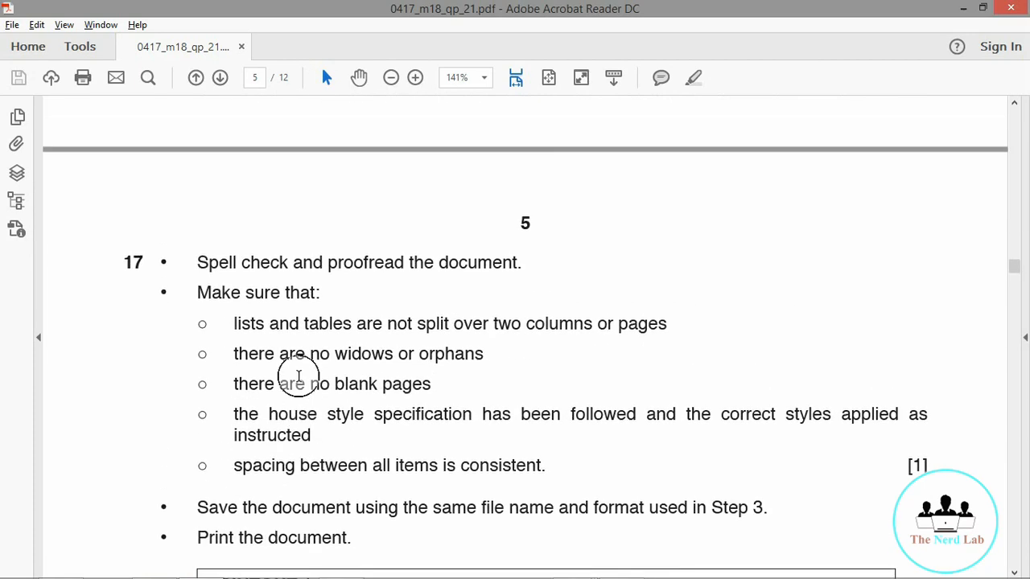
scroll(298, 376, down, 1)
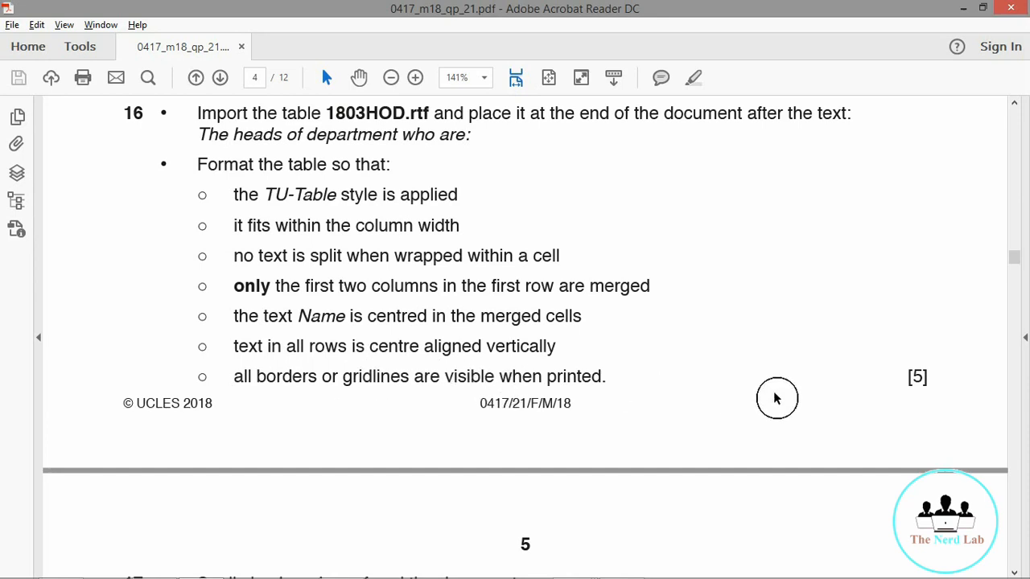
scroll(776, 398, down, 7)
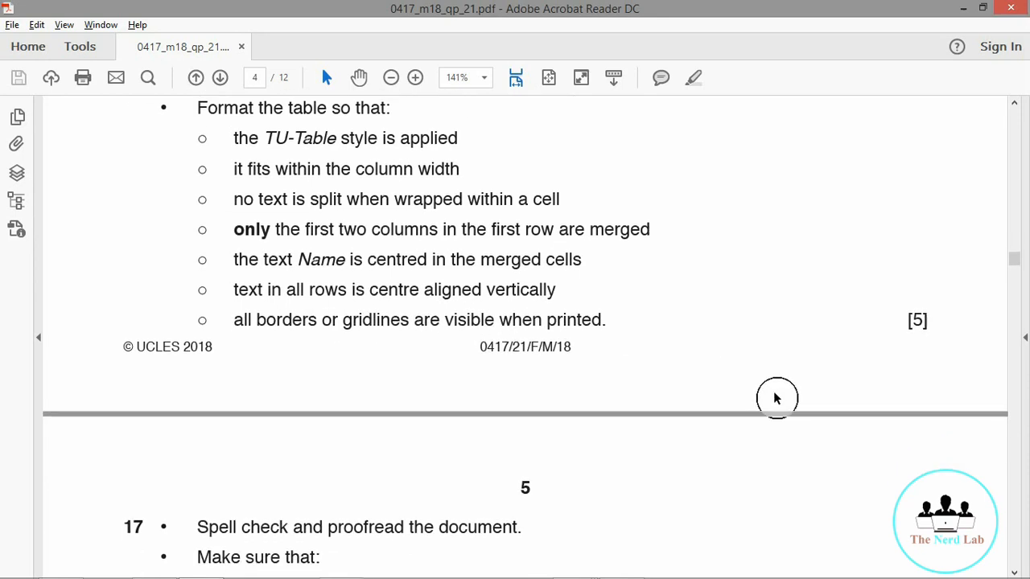
scroll(776, 398, up, 6)
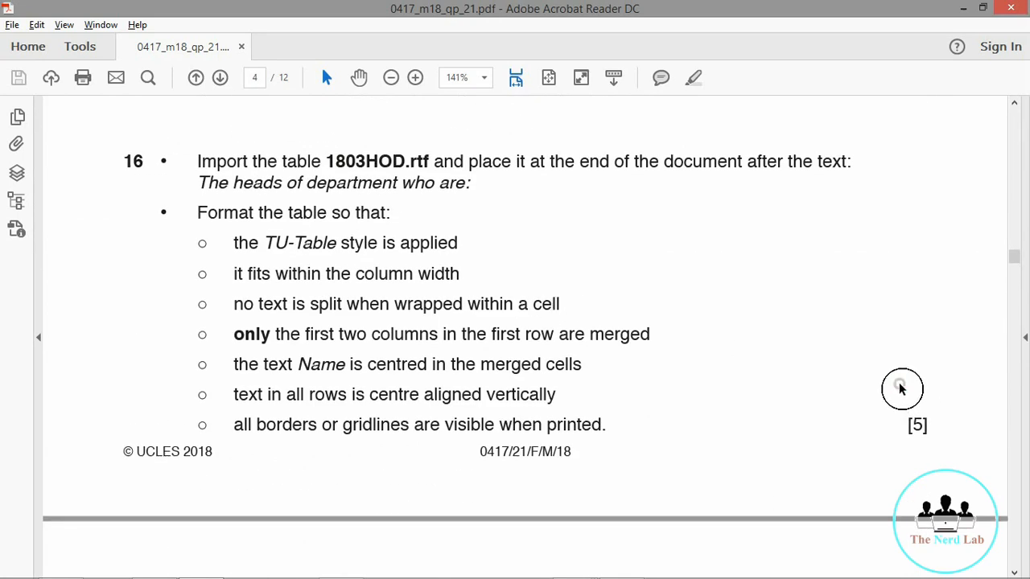
scroll(901, 389, down, 7)
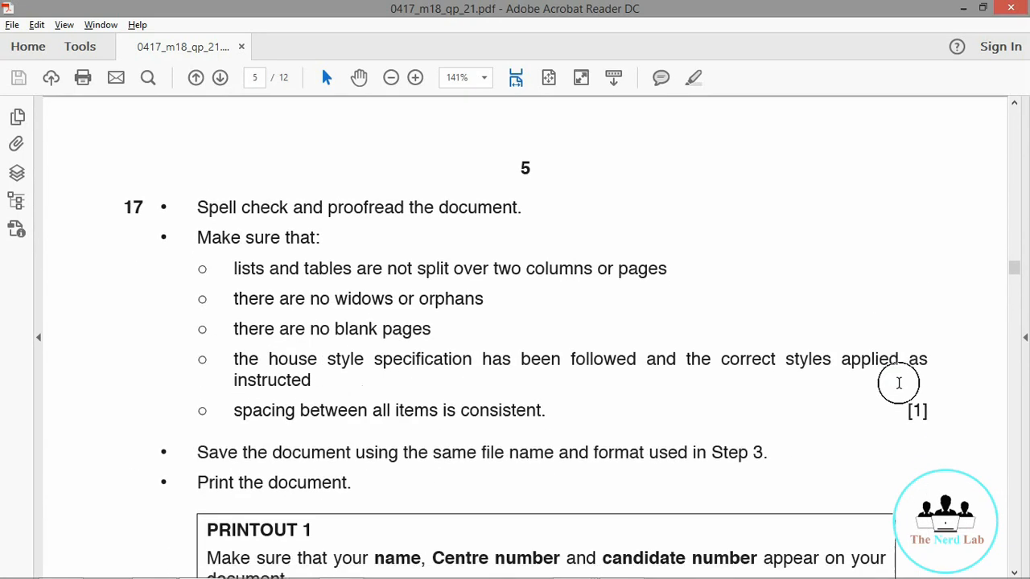
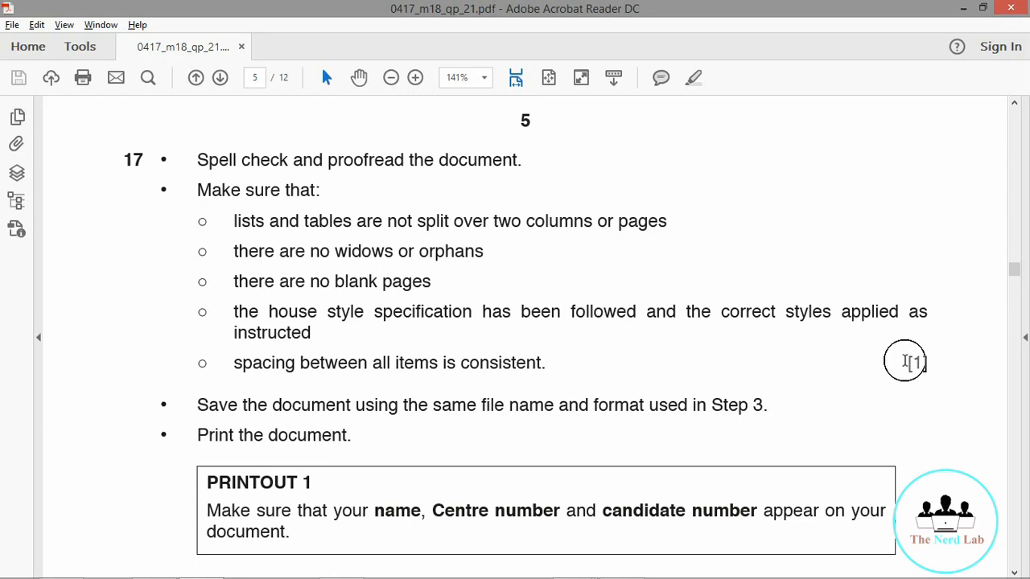
Step: Read the end of question 17 in Acrobat Reader, then minimize it to reveal the Word newsletter
scroll(907, 366, down, 3)
scroll(907, 366, down, 1)
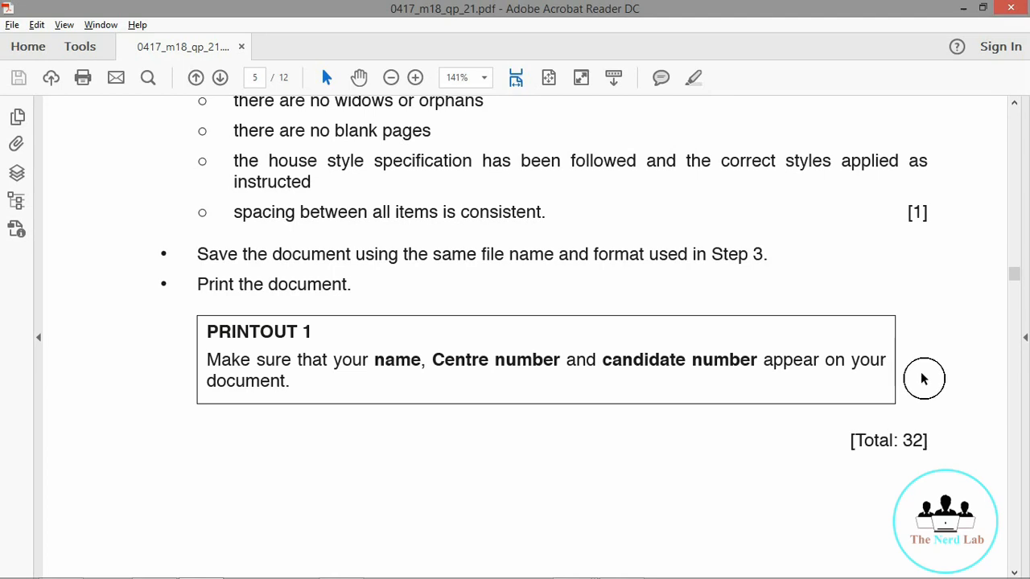
click(963, 15)
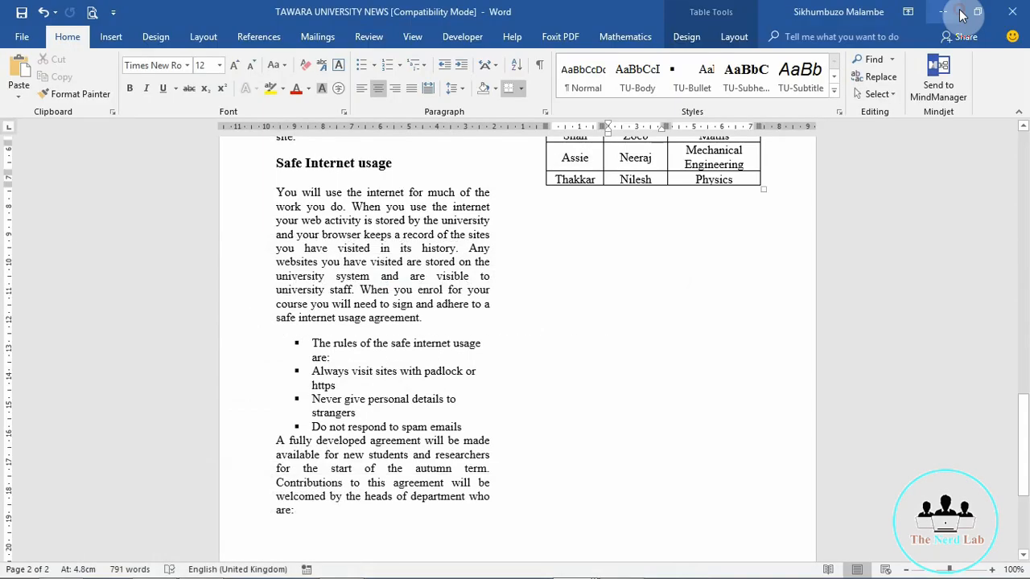
click(412, 299)
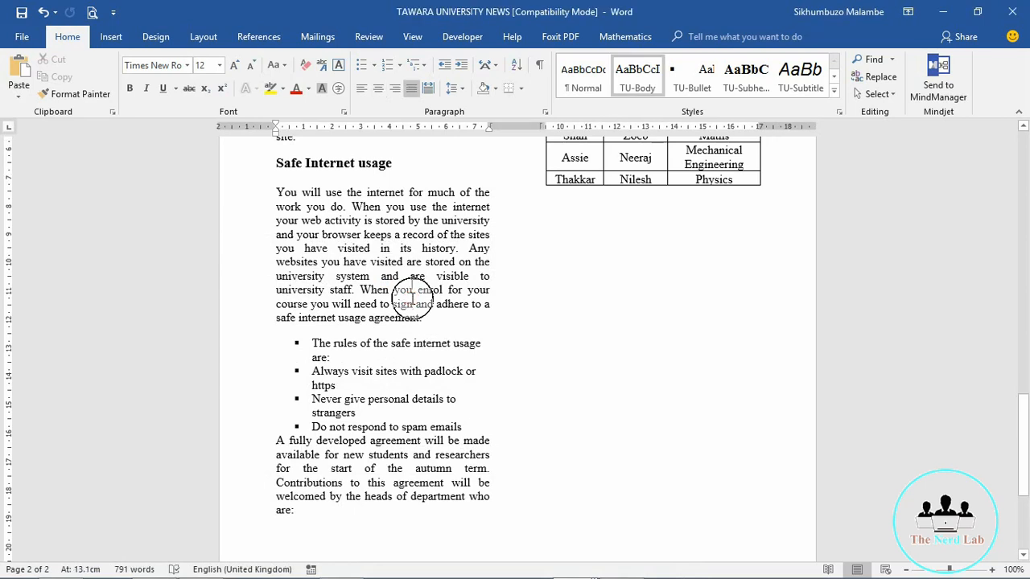
scroll(412, 302, up, 8)
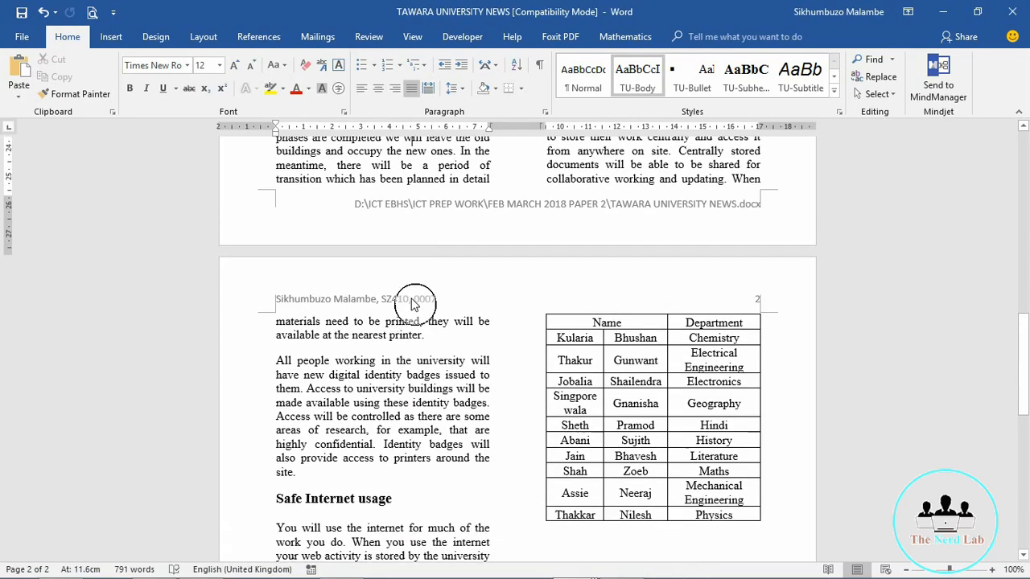
scroll(412, 304, up, 3)
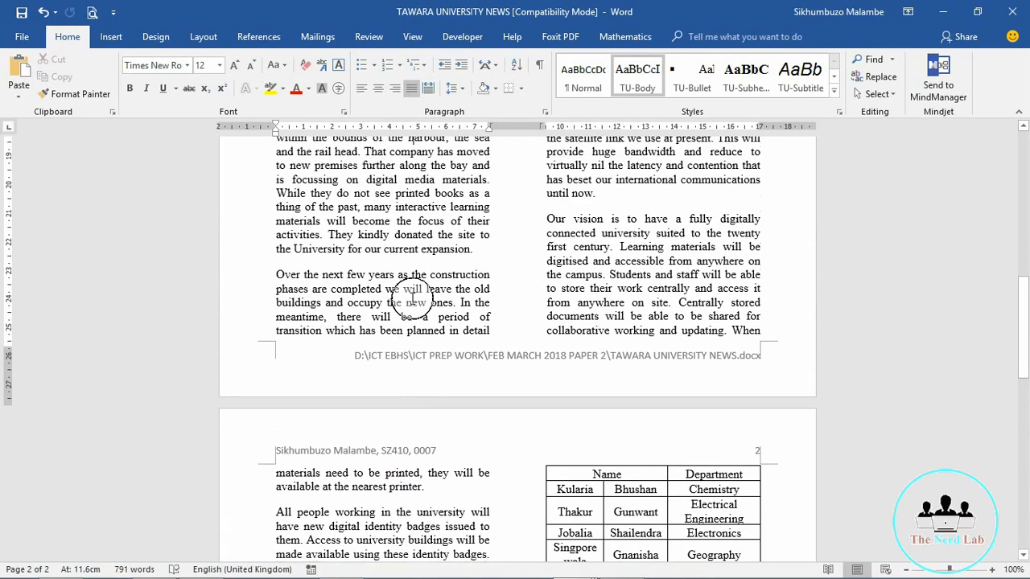
click(600, 287)
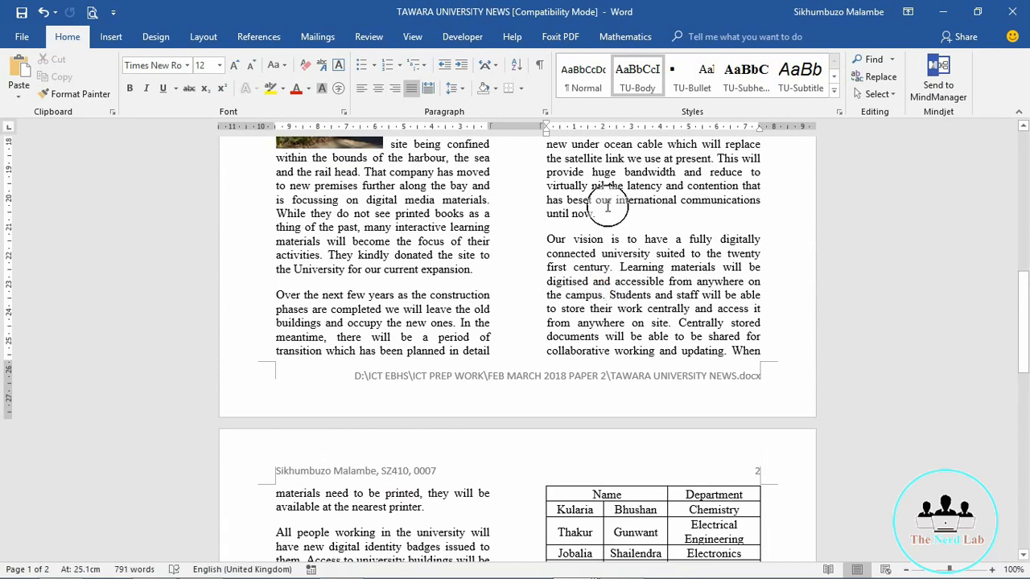
click(429, 200)
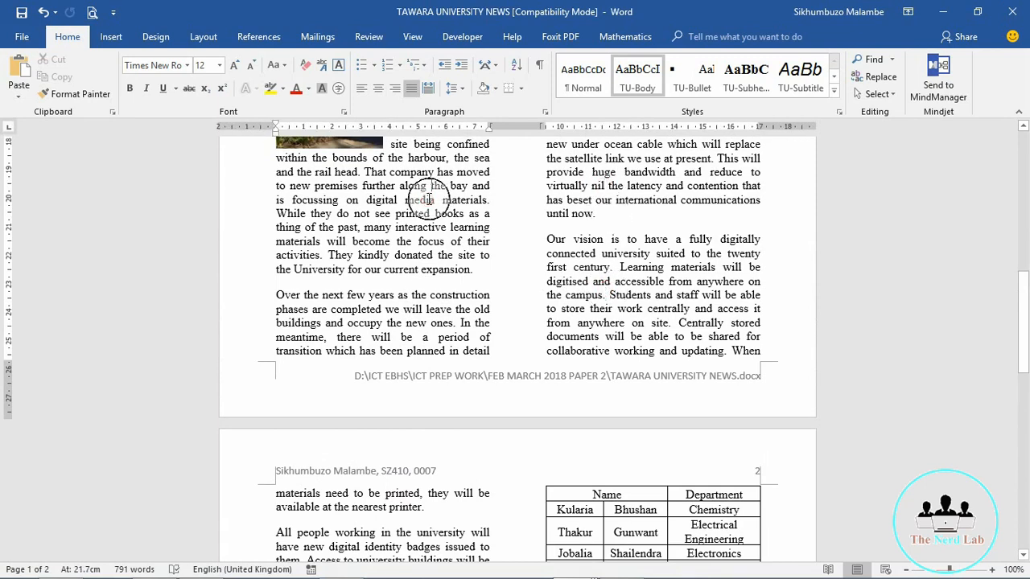
scroll(429, 200, up, 5)
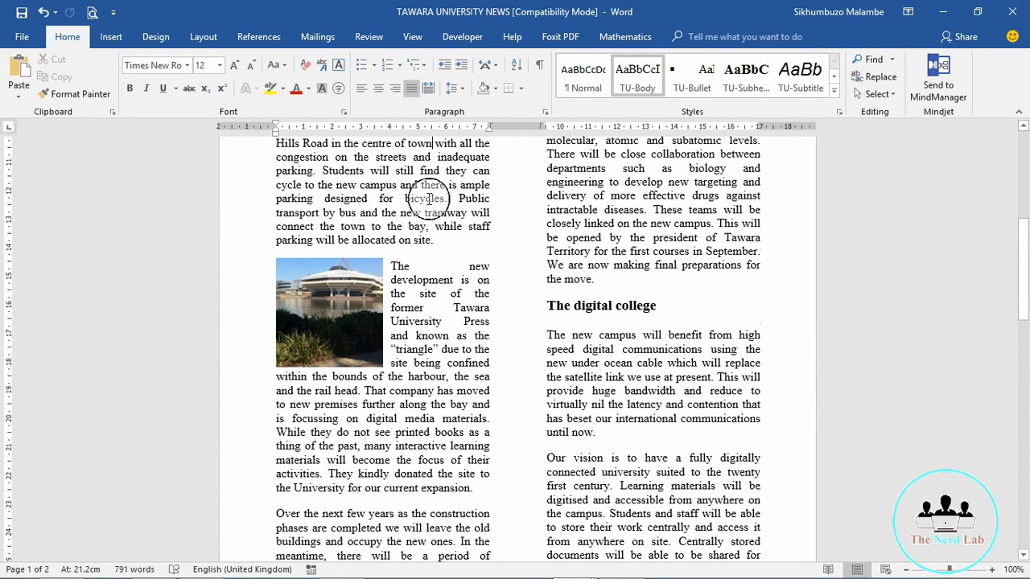
key(Up)
key(Up)
key(Up)
key(Up)
key(Up)
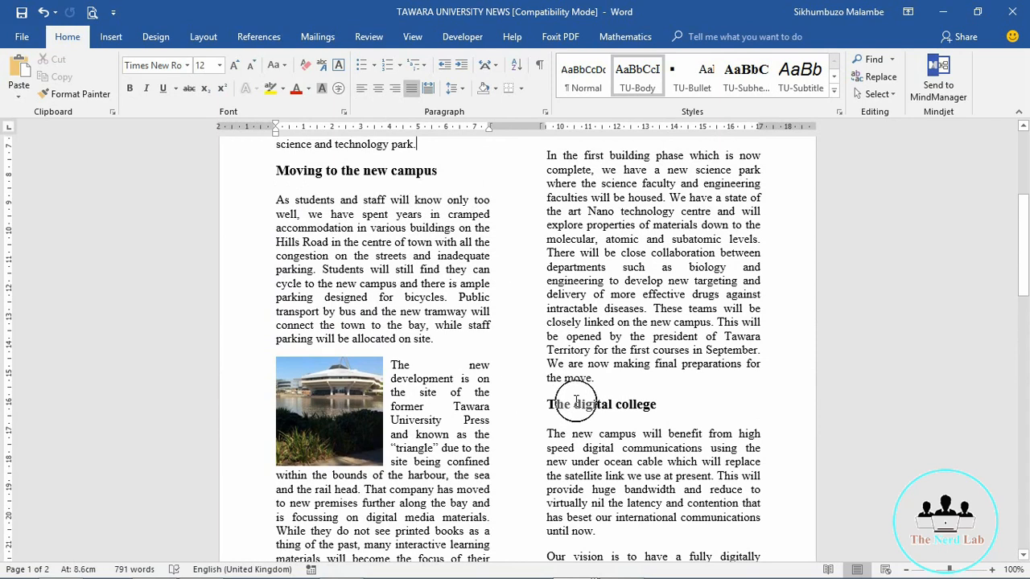
click(576, 402)
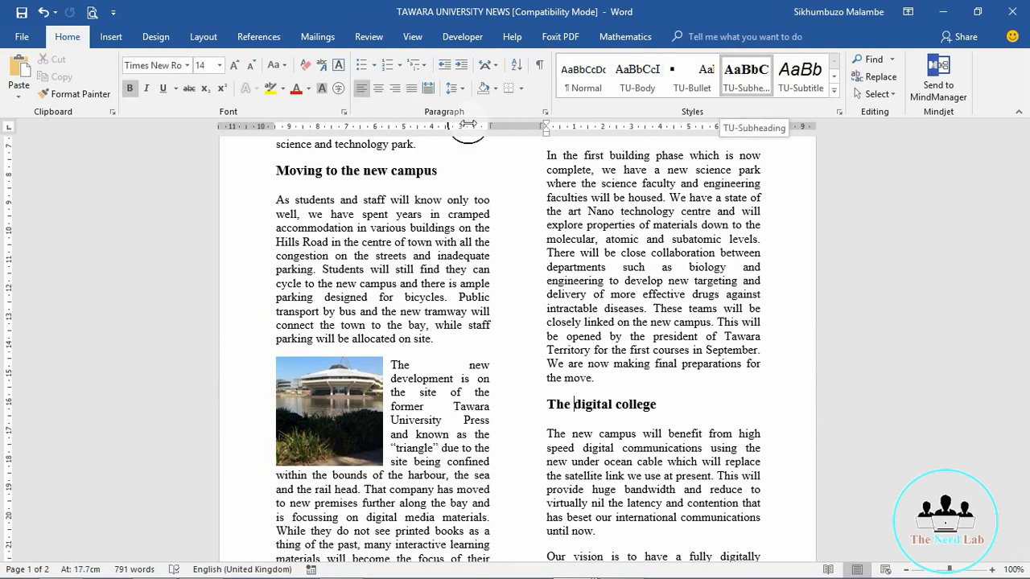
click(392, 265)
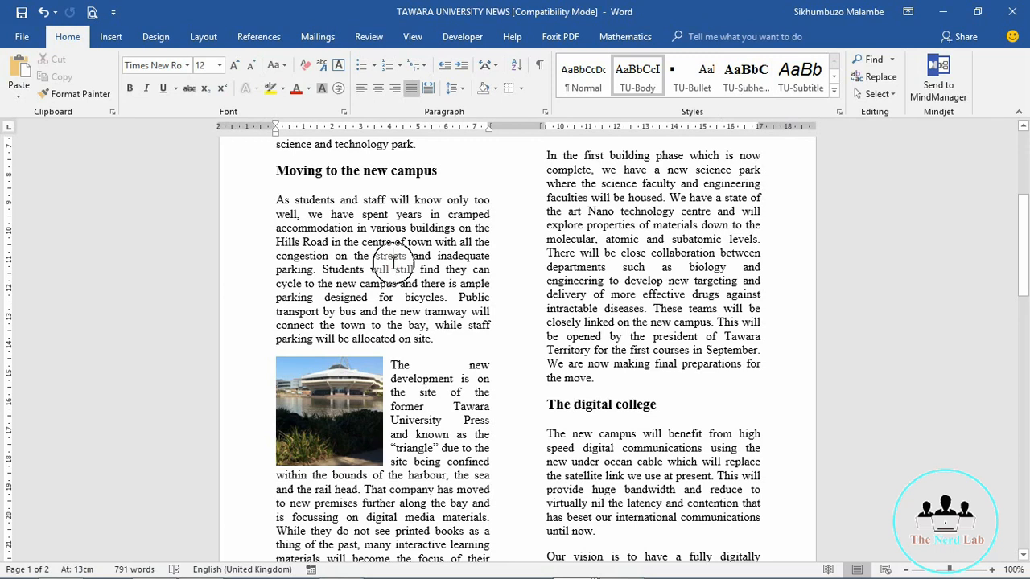
key(Up)
key(Up)
key(Up)
key(Up)
key(Up)
key(Up)
key(Up)
key(Up)
key(Up)
key(Up)
key(Up)
key(Up)
key(Up)
key(Up)
key(Up)
key(Up)
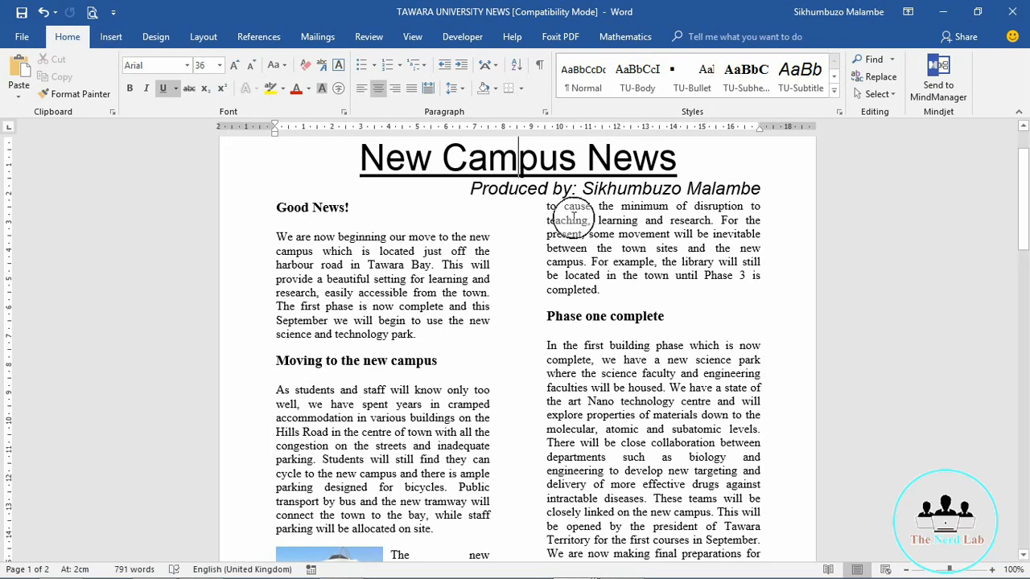
click(703, 188)
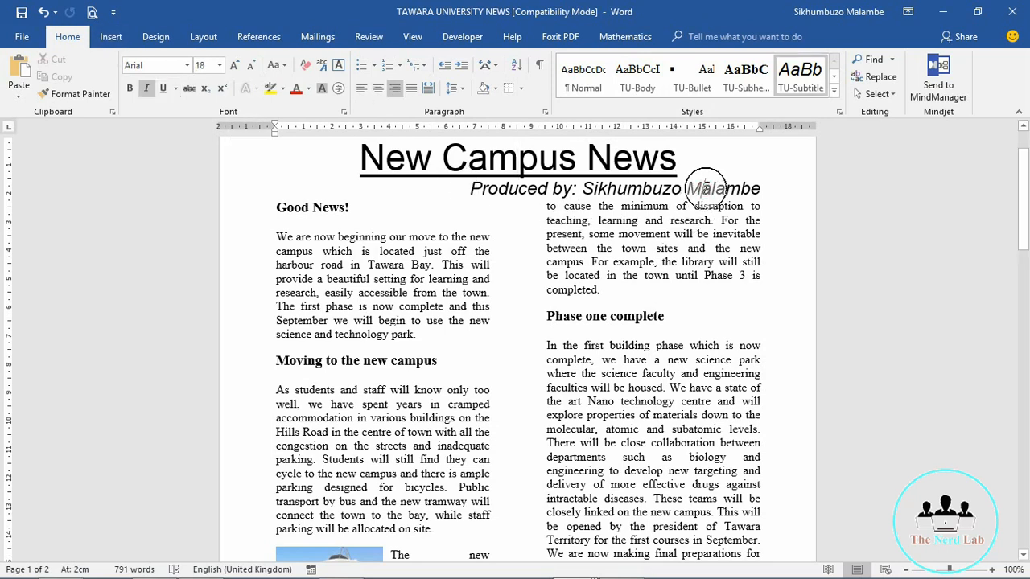
click(331, 205)
drag(331, 205, 346, 207)
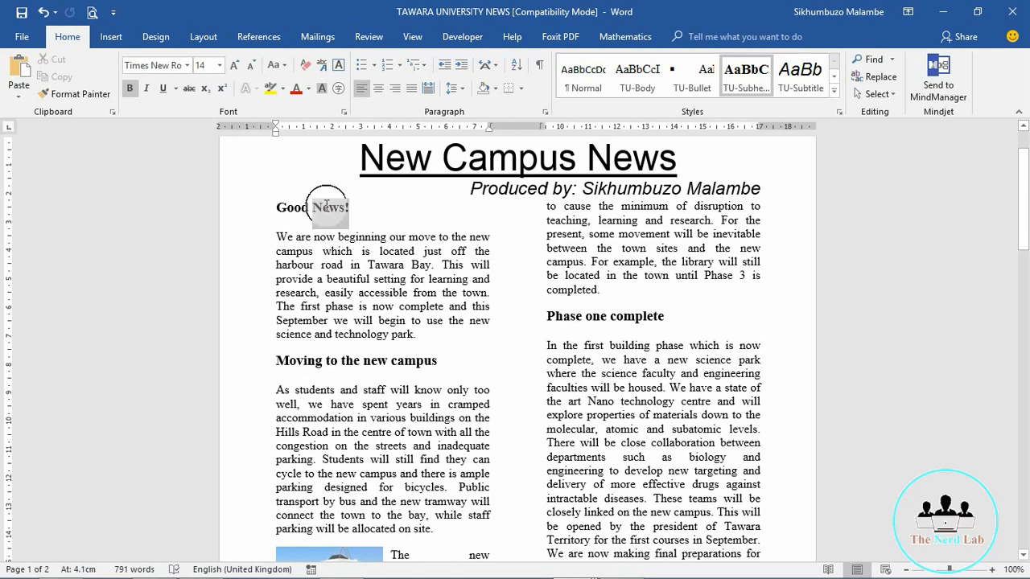
click(395, 265)
scroll(393, 261, down, 8)
scroll(391, 258, down, 20)
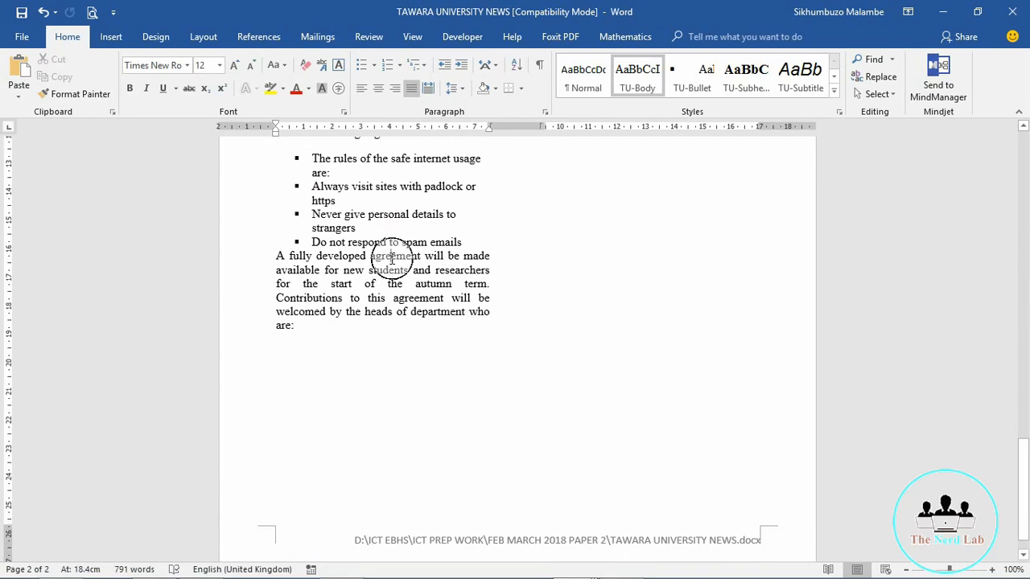
scroll(391, 258, up, 1)
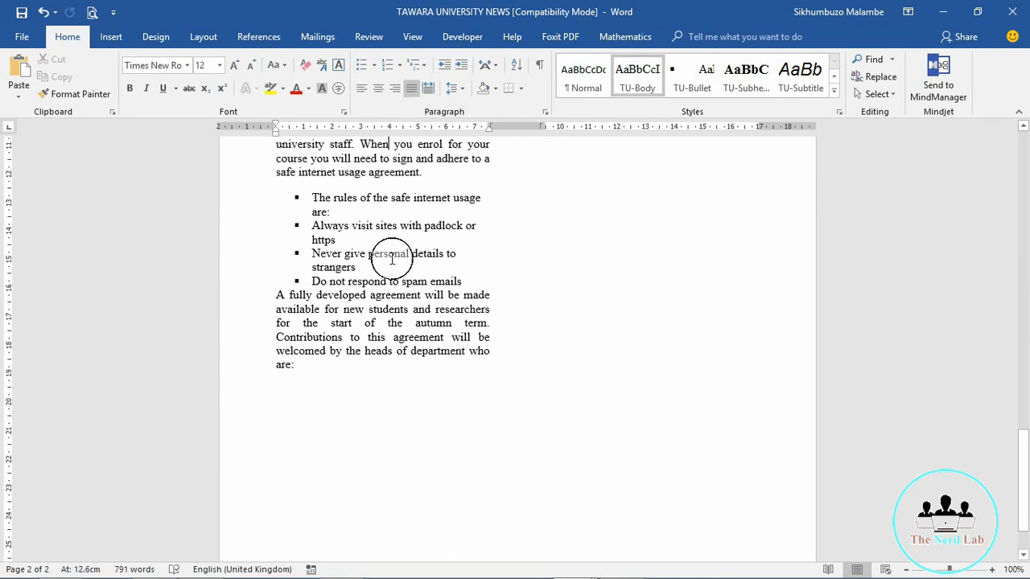
Step: Make 'The rules of the safe internet usage are:' an unindented plain line and add an empty bullet after 'Do not respond to spam emails'
click(293, 214)
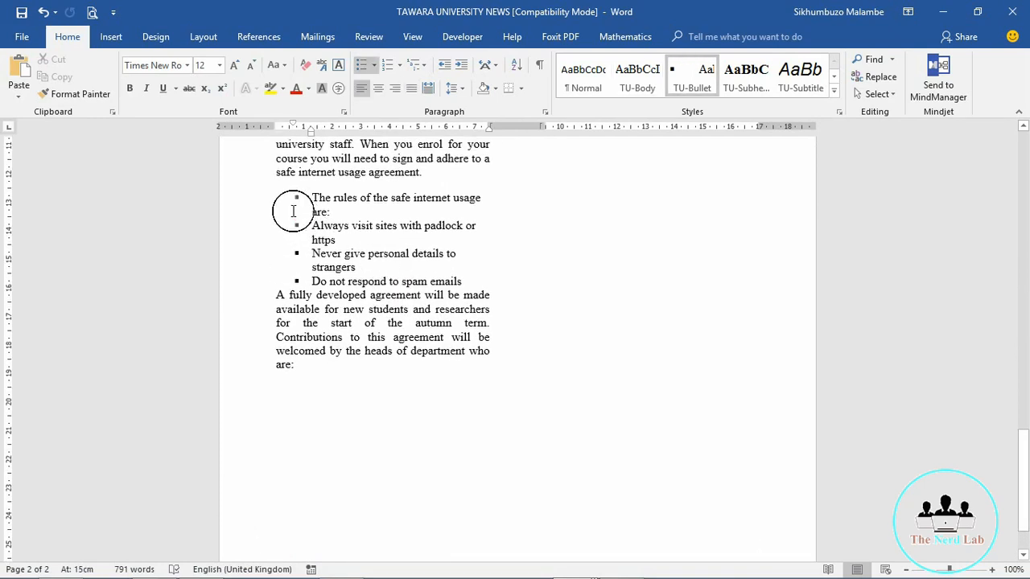
click(697, 86)
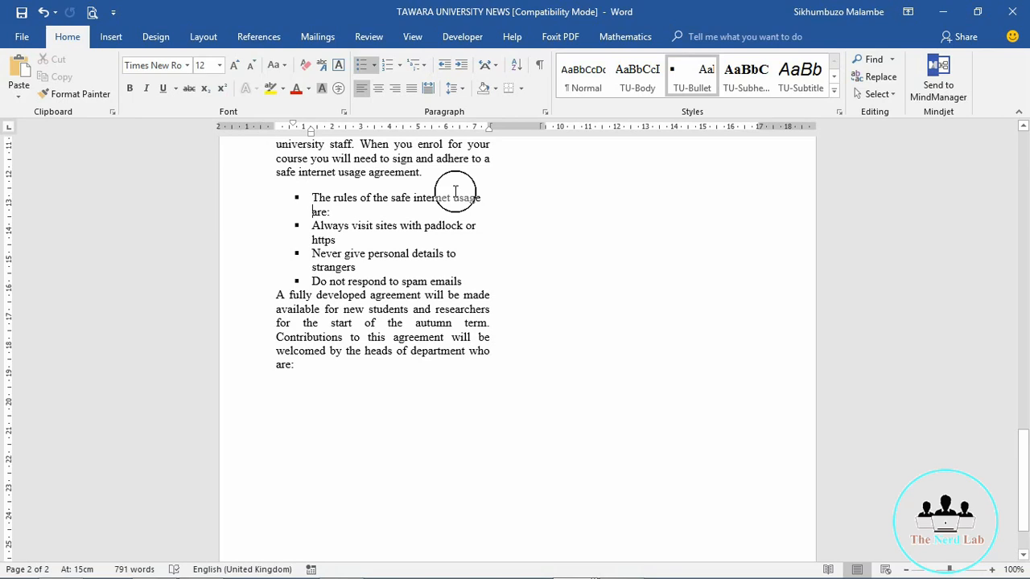
drag(334, 211, 299, 201)
click(314, 202)
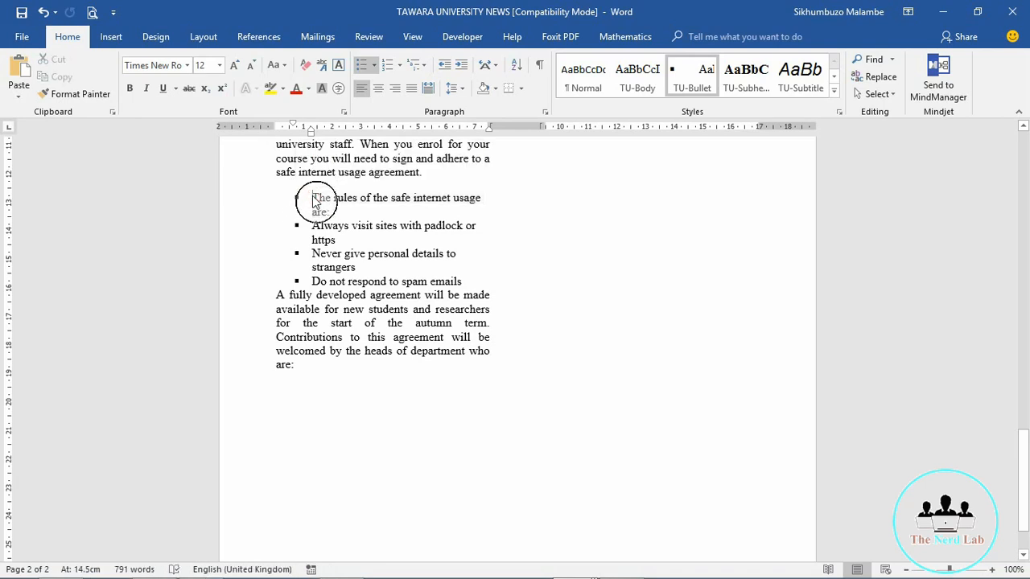
key(ctrl+z)
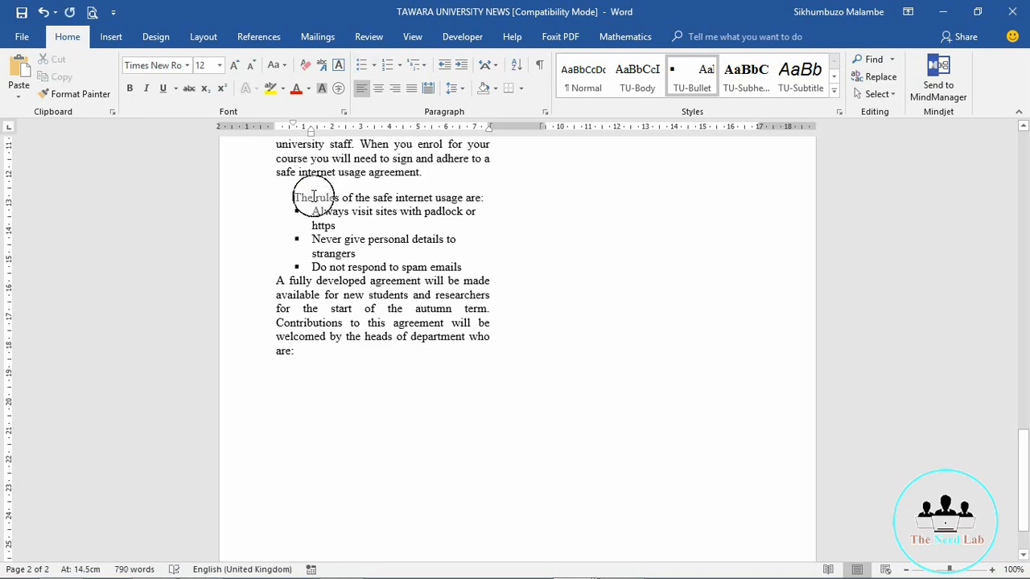
key(BackSpace)
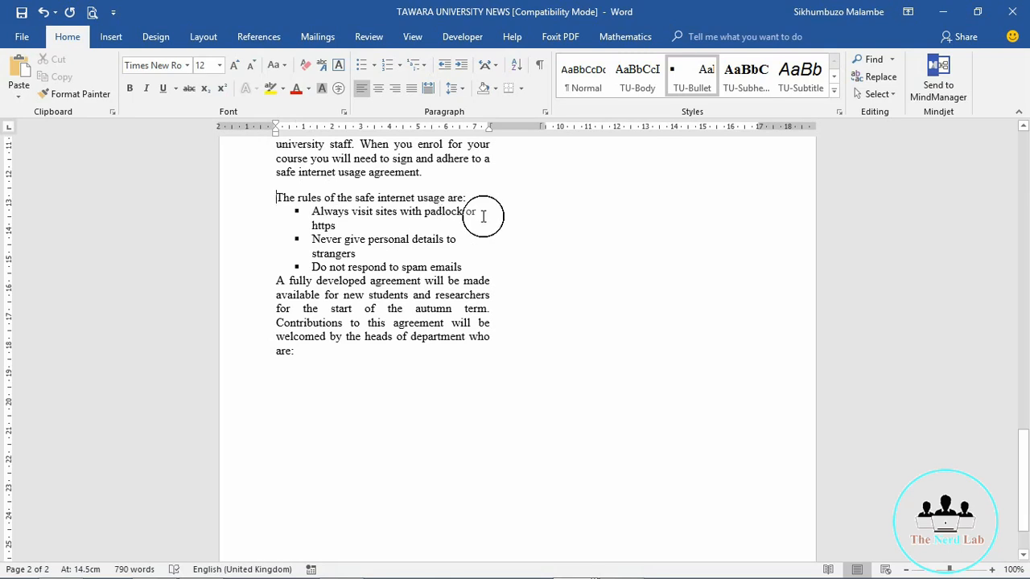
click(468, 266)
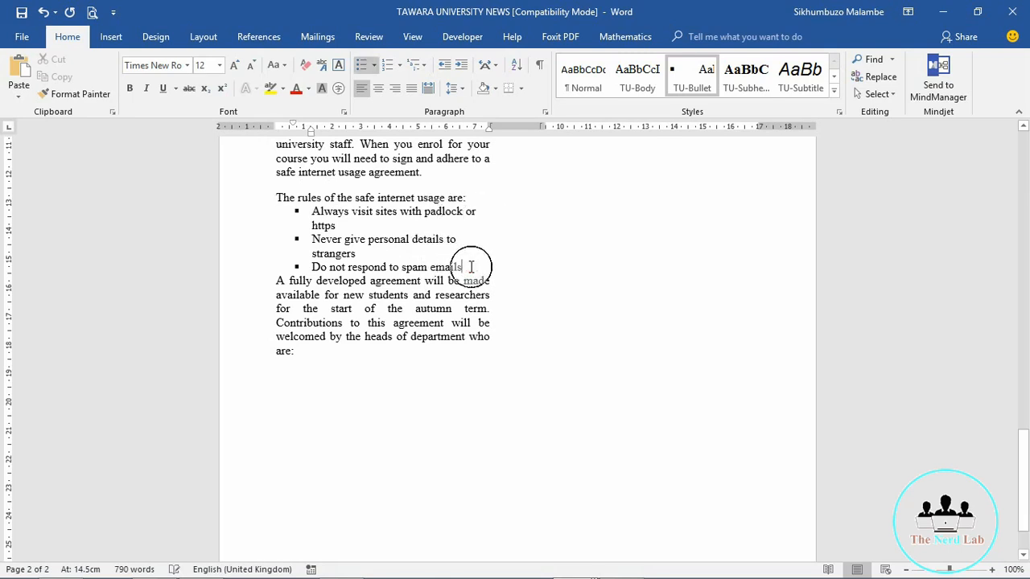
key(Return)
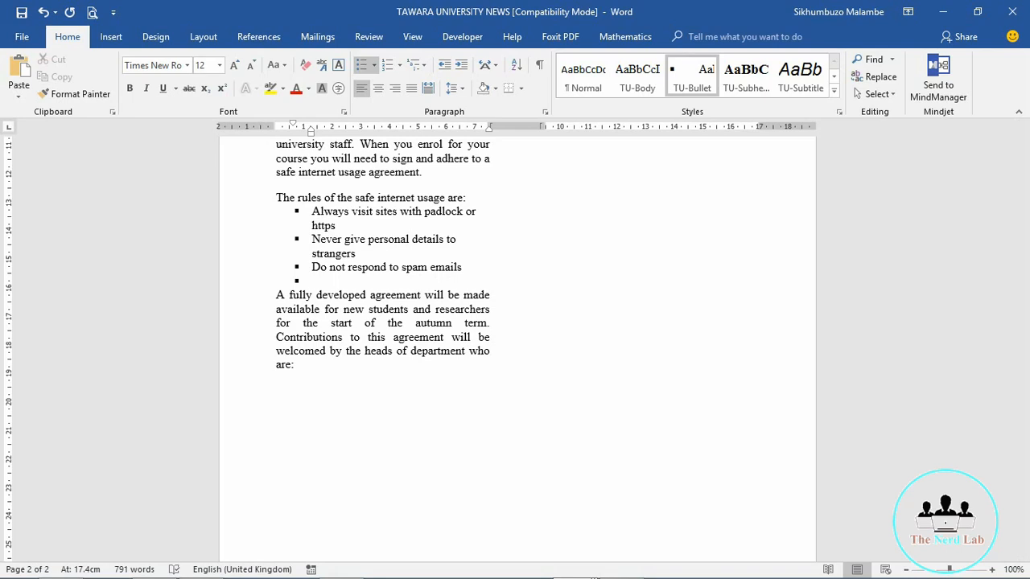
Step: Type the fourth bullet 'Do not post images you are not comfortable showing your family', fixing typos
text(Do not postimage)
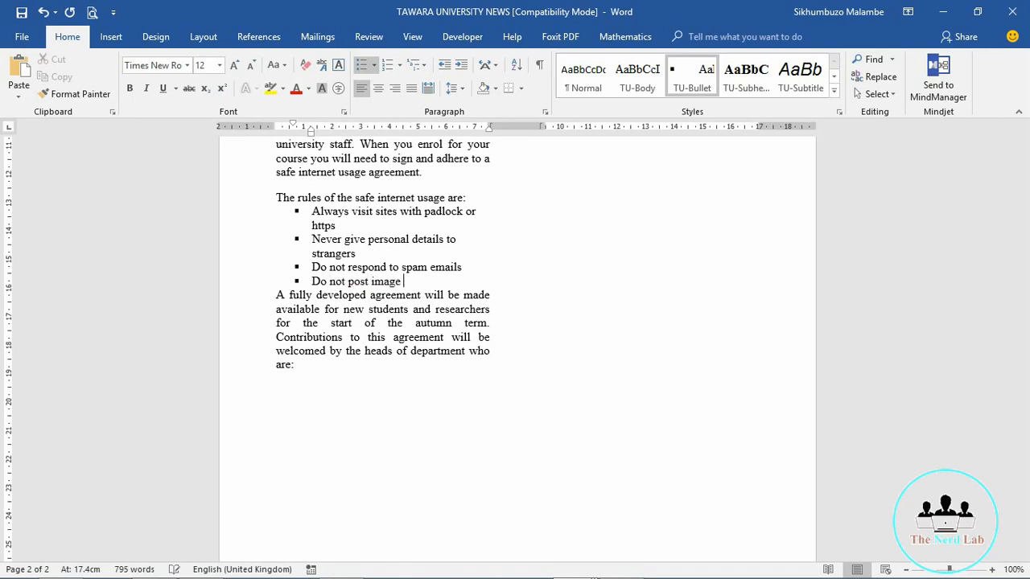
text(s you are not comfortab)
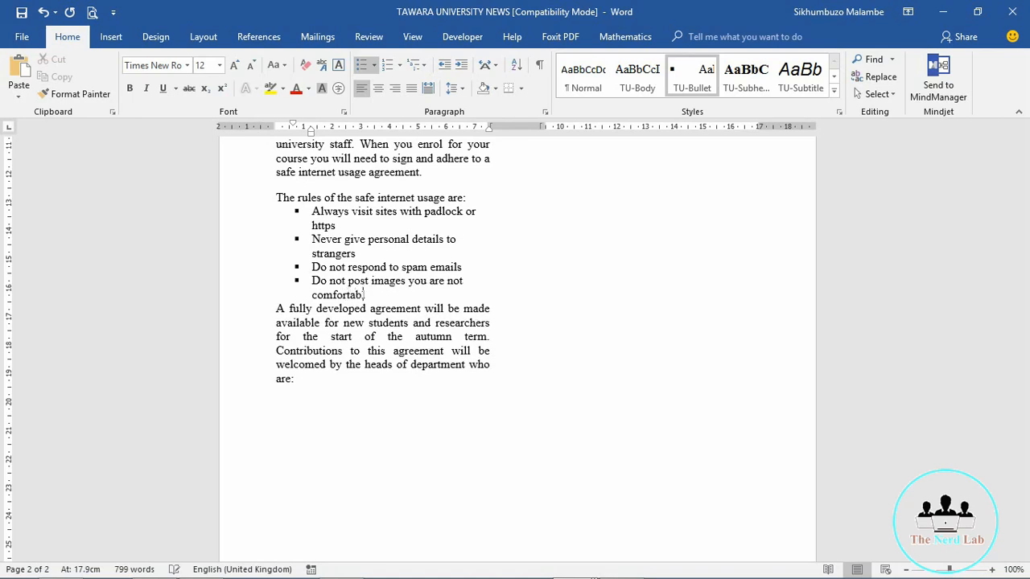
text(le showing you family)
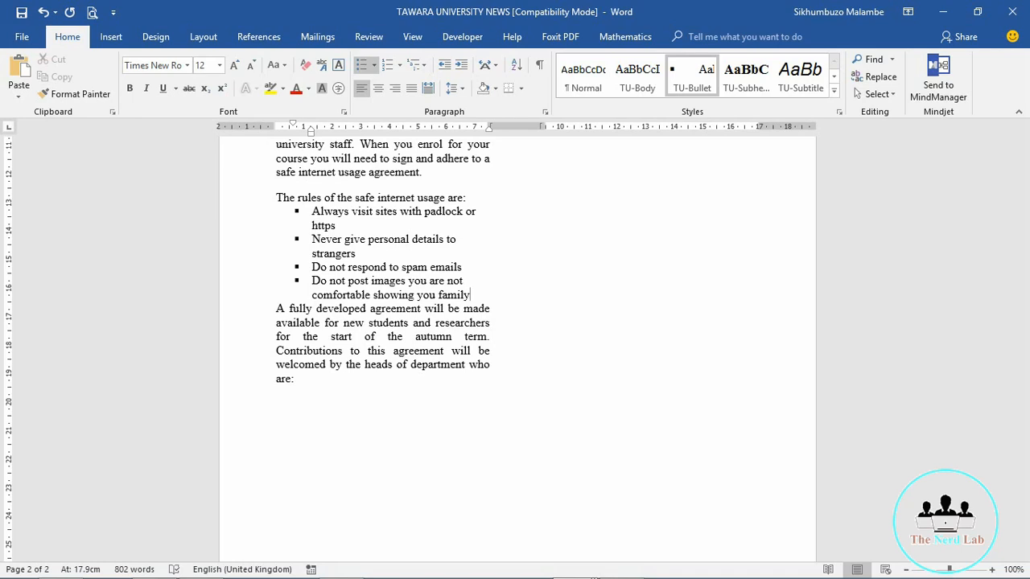
click(436, 296)
text(r)
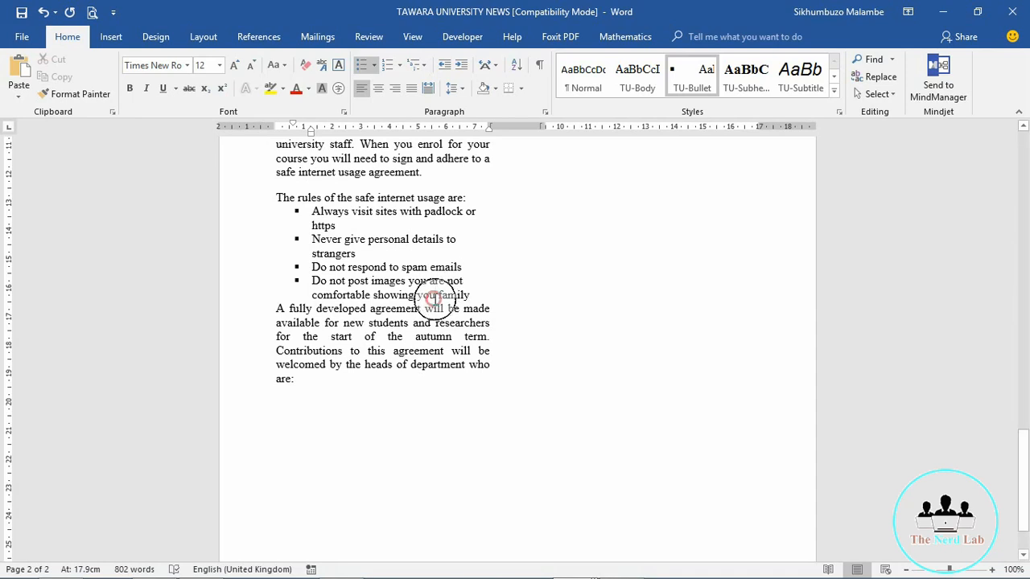
Step: Save the news document with the new bullet
click(479, 297)
key(ctrl+s)
key(Up)
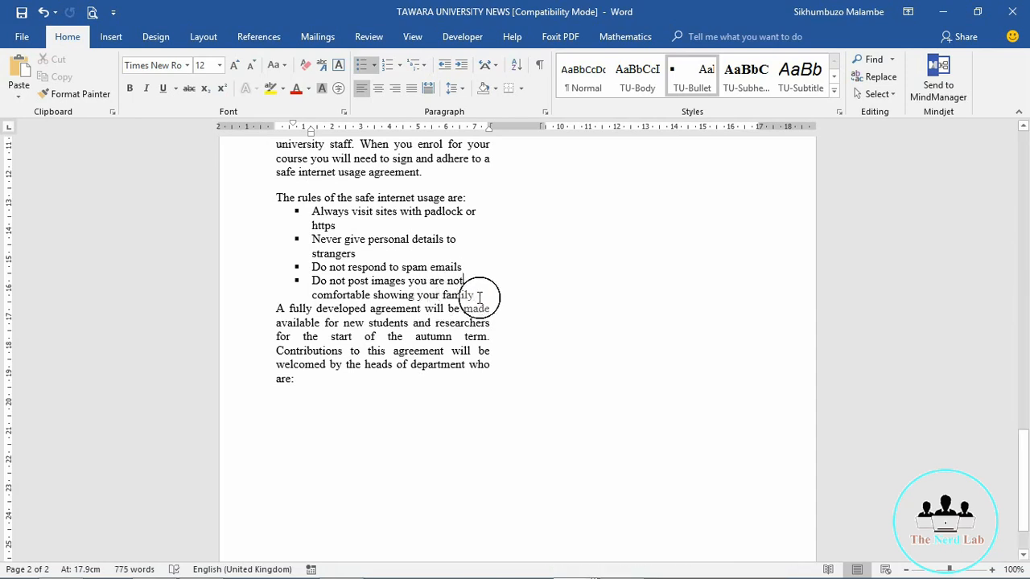
key(Up)
key(Up)
key(Up)
key(Up)
key(Up)
key(Up)
key(Up)
key(Up)
key(Up)
key(Up)
key(Up)
key(Up)
key(Up)
key(Up)
key(Up)
key(Up)
key(Up)
key(Up)
key(Up)
key(Up)
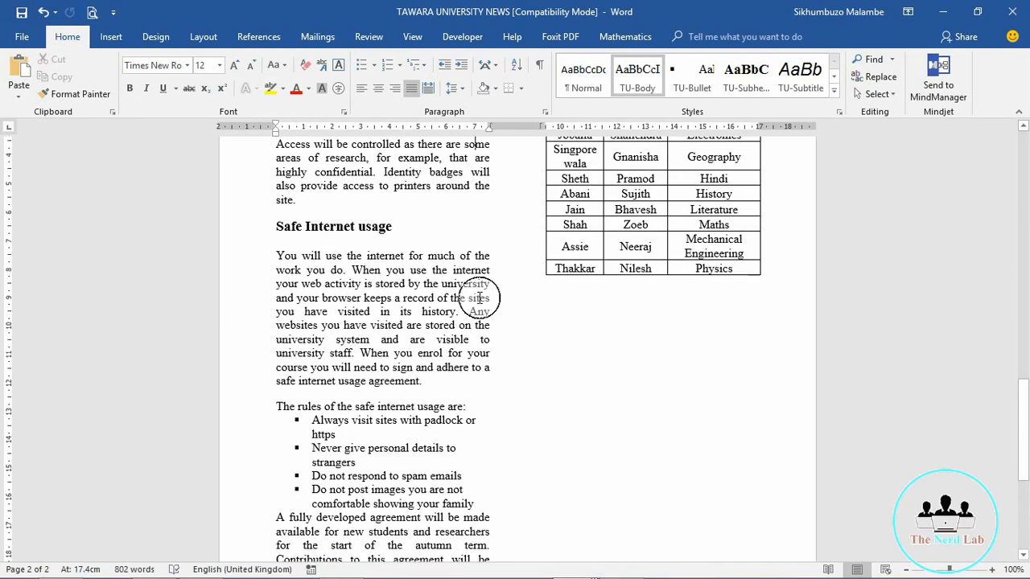
Step: From the New Campus News title, run Review > Spelling & Grammar and dismiss the no-errors message
key(Up)
scroll(481, 301, up, 8)
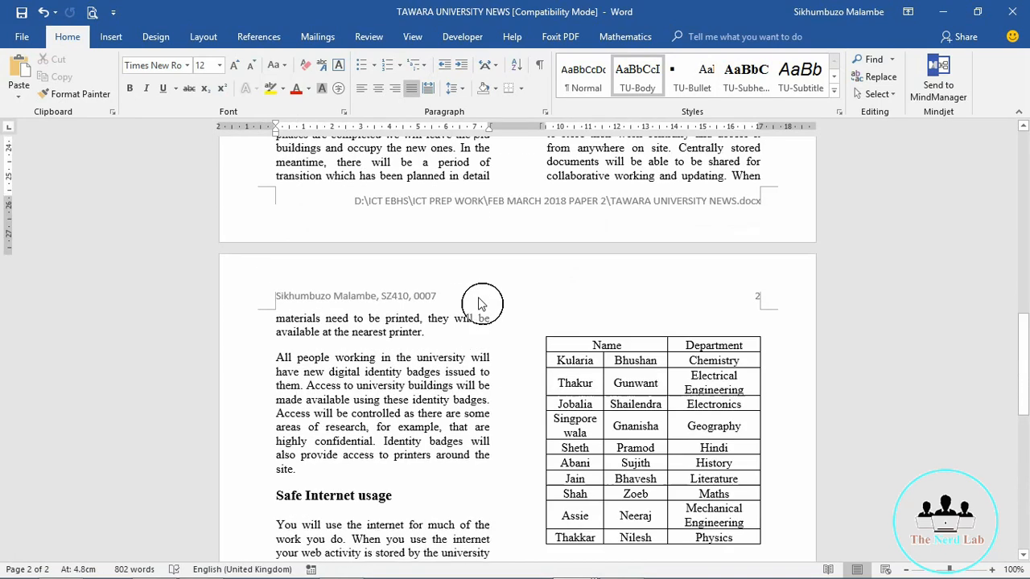
scroll(480, 304, up, 4)
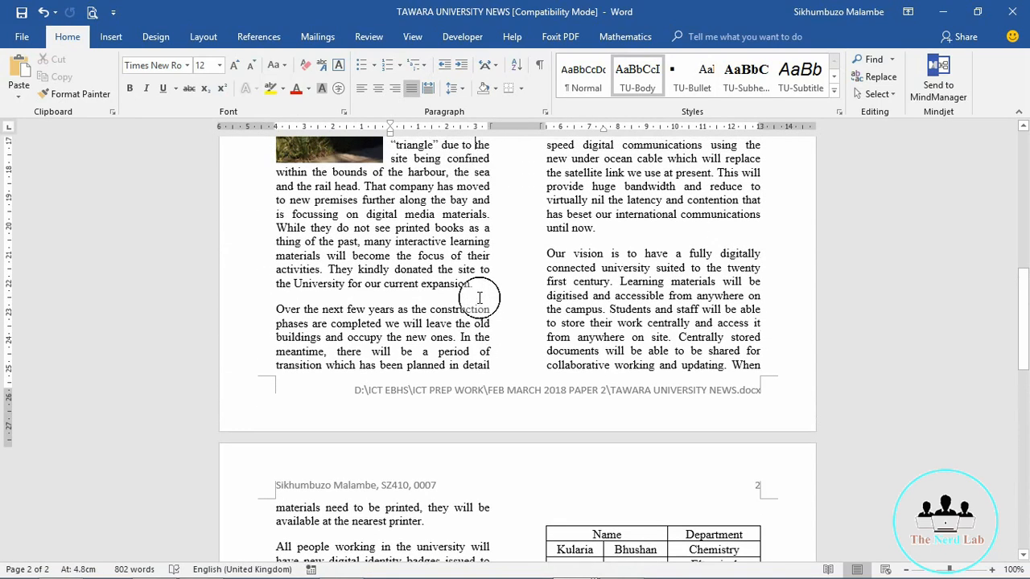
scroll(480, 297, up, 5)
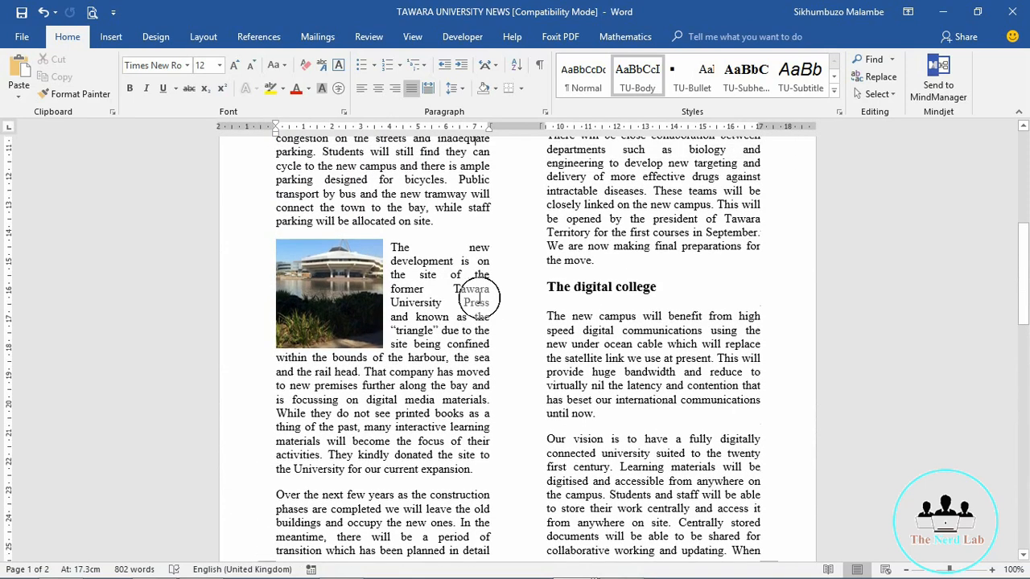
key(Up)
key(Up)
key(Up)
key(Up)
key(Up)
key(Up)
key(Up)
key(Up)
key(Up)
key(Up)
key(Up)
key(Up)
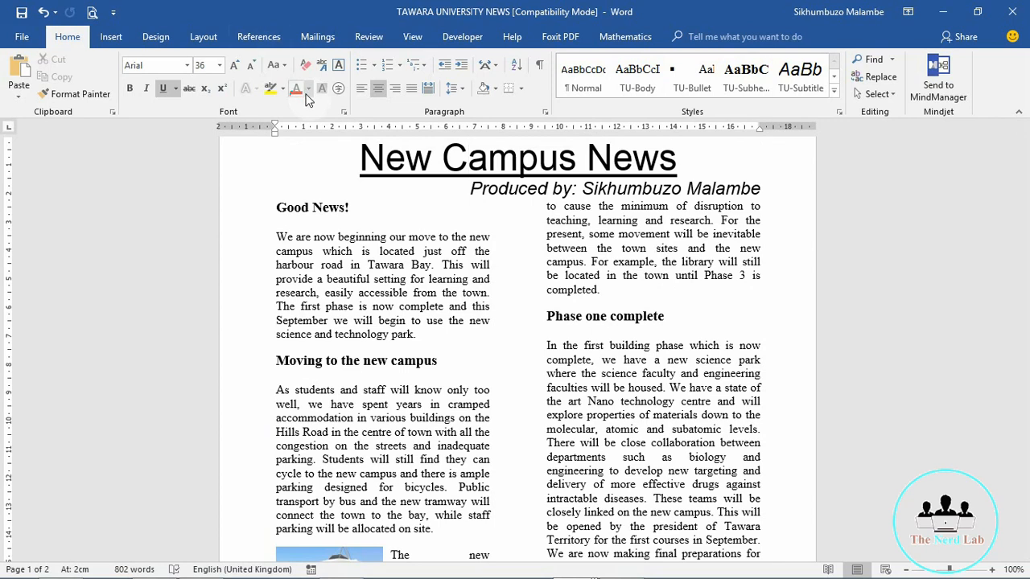
click(368, 36)
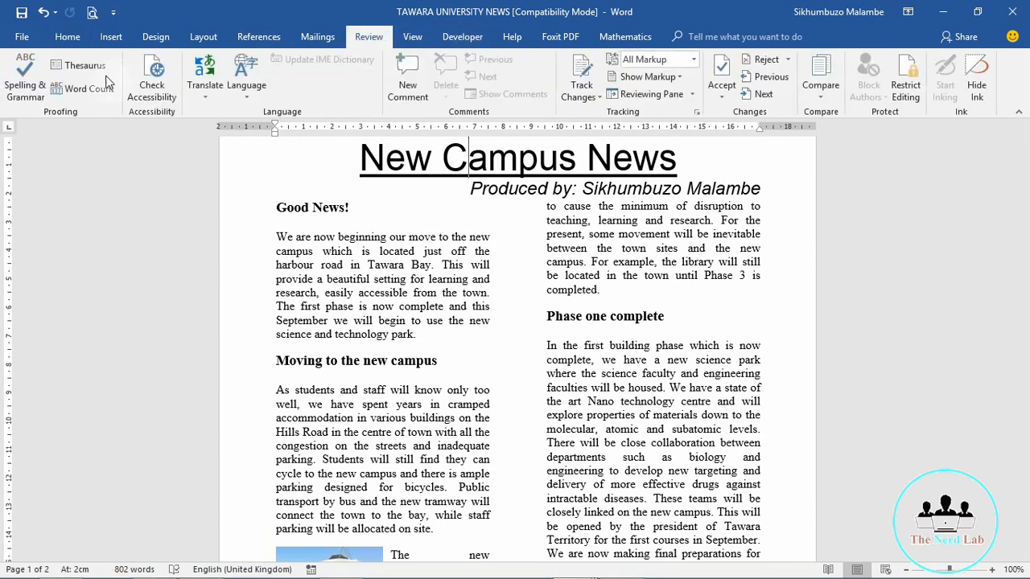
click(36, 81)
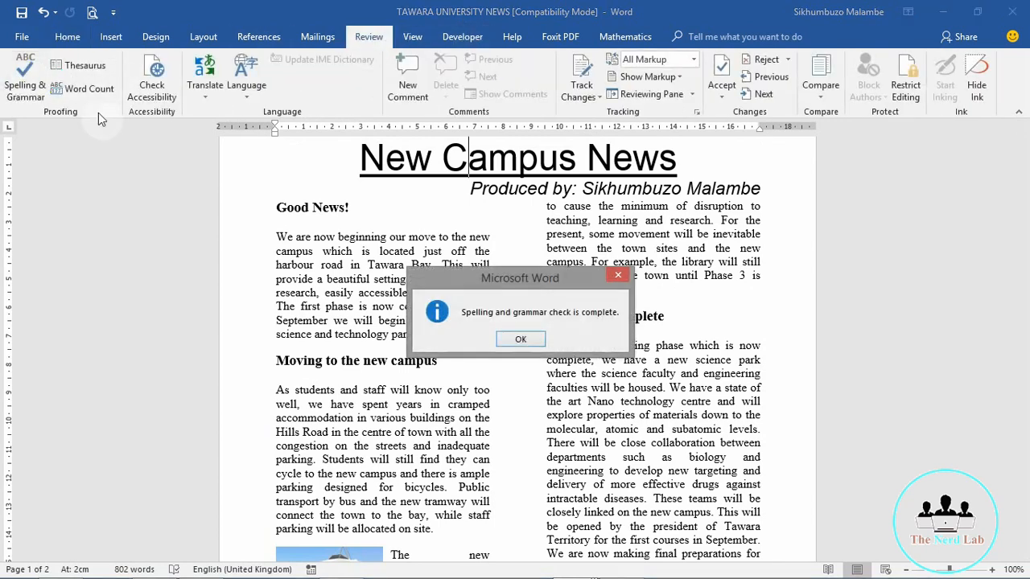
click(525, 341)
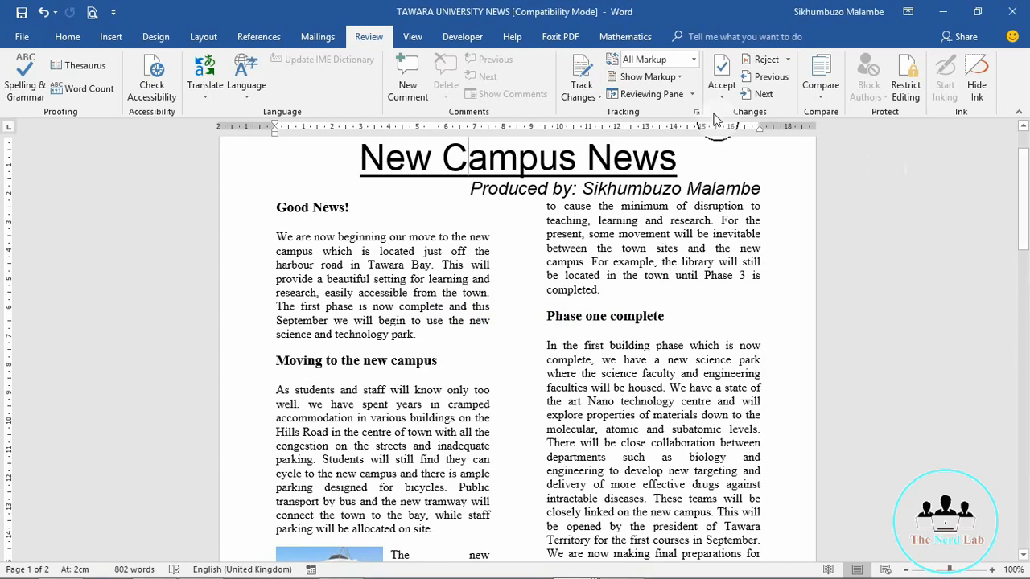
click(19, 38)
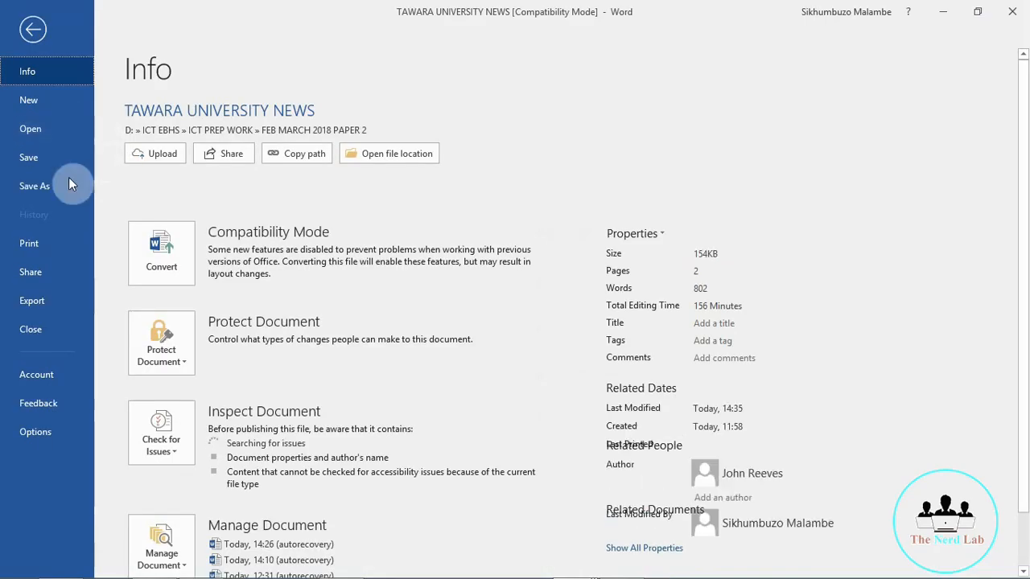
click(31, 244)
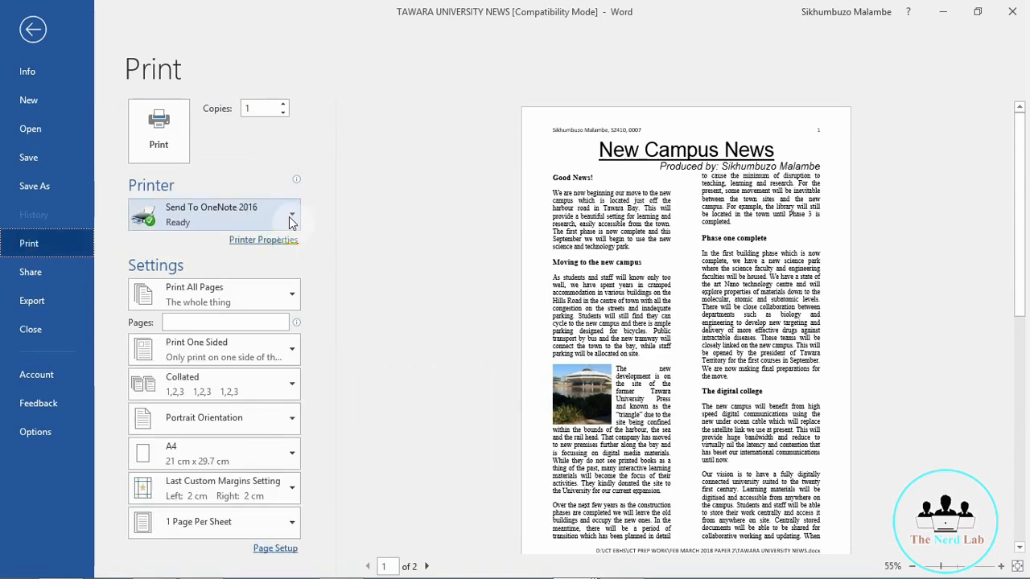
click(290, 218)
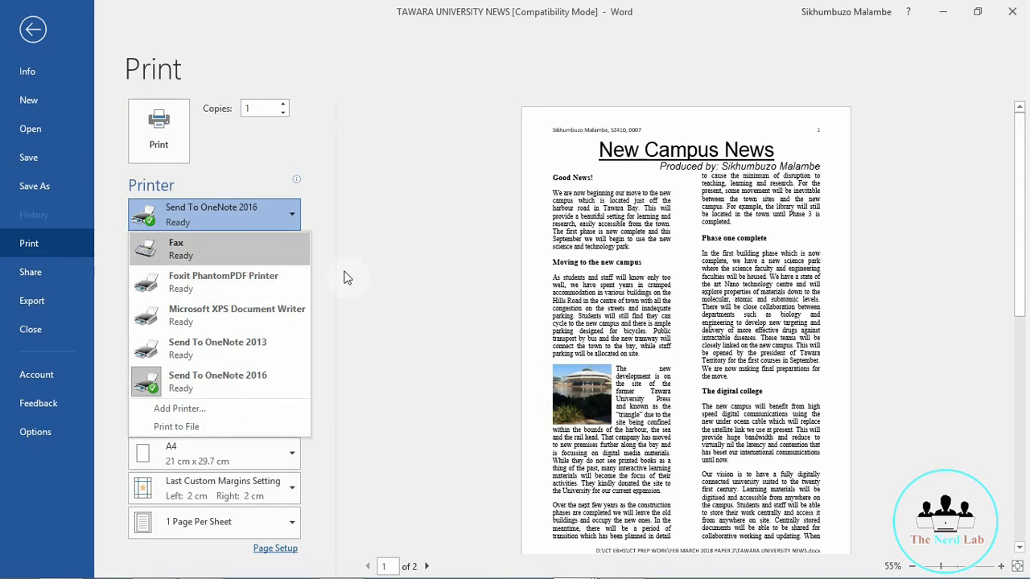
click(312, 150)
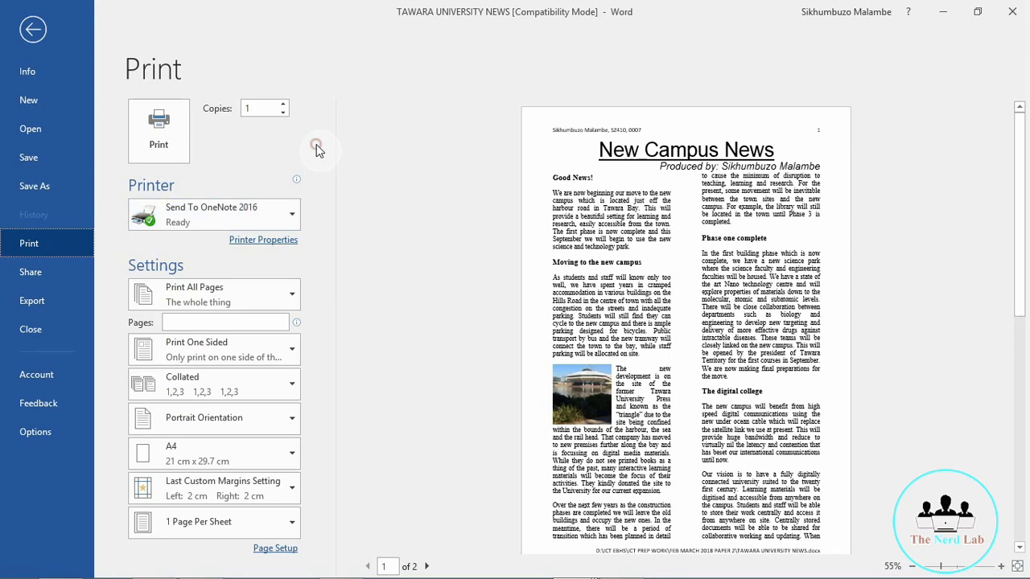
click(279, 212)
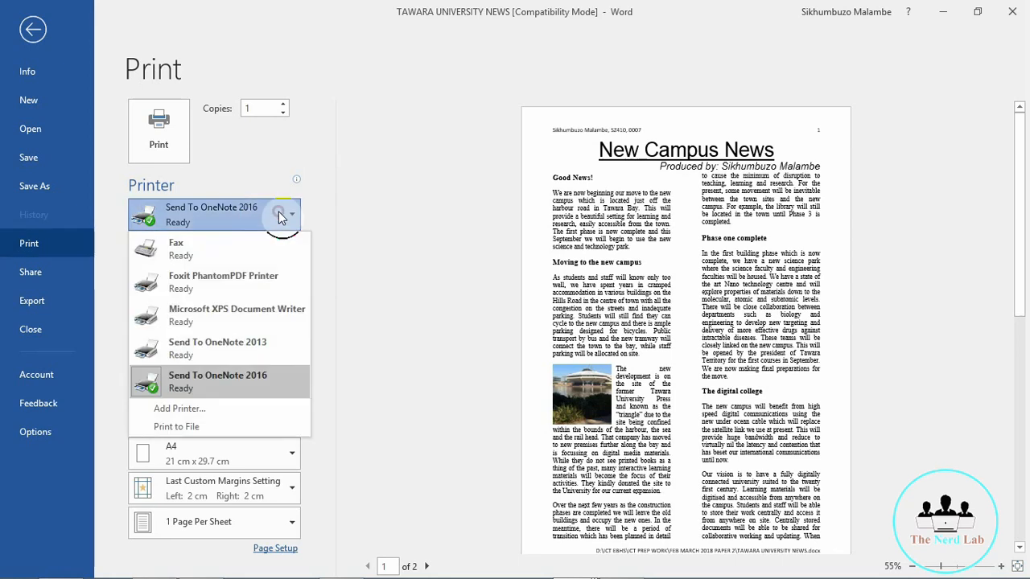
click(361, 224)
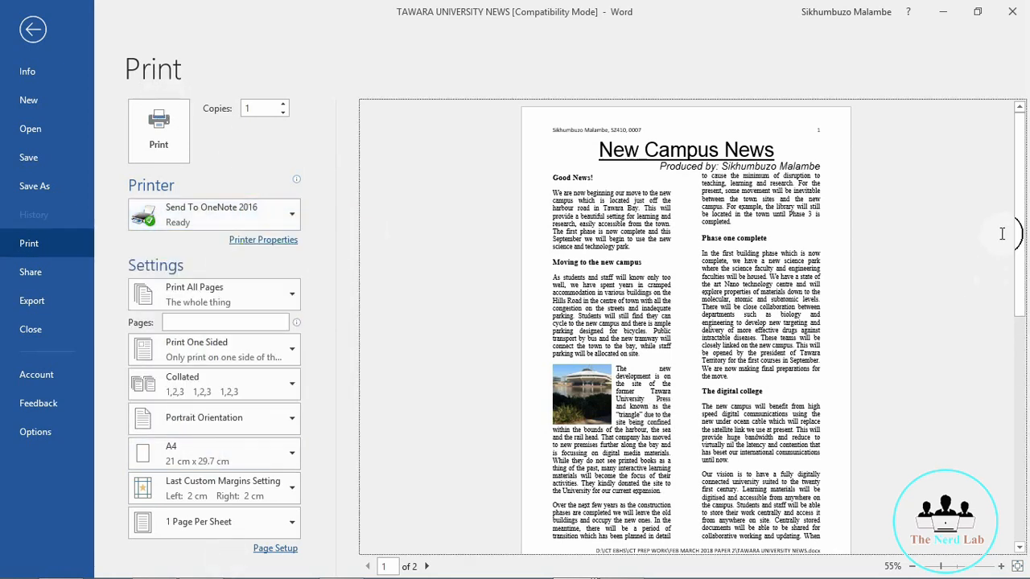
drag(1018, 230, 1028, 418)
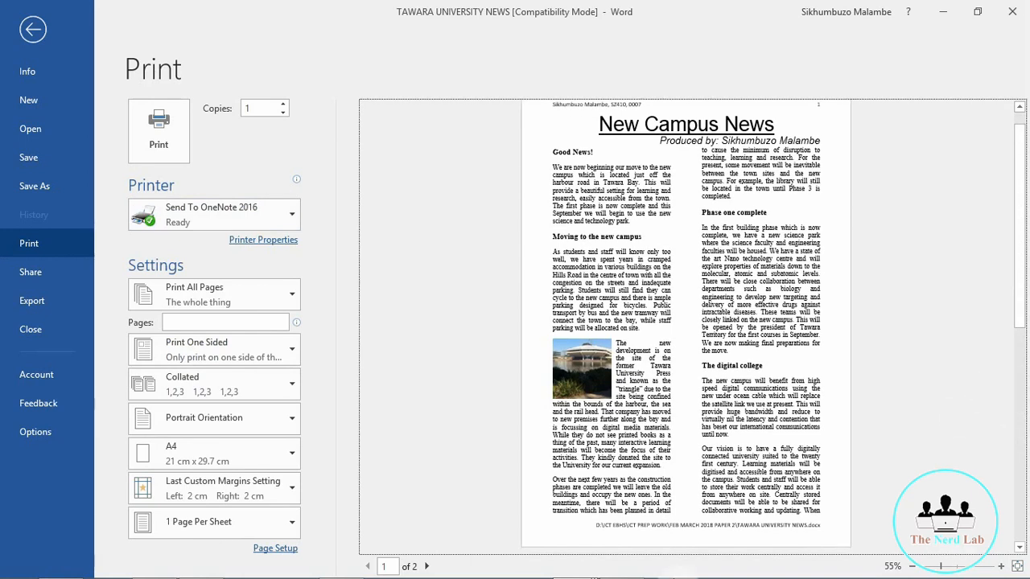
click(427, 566)
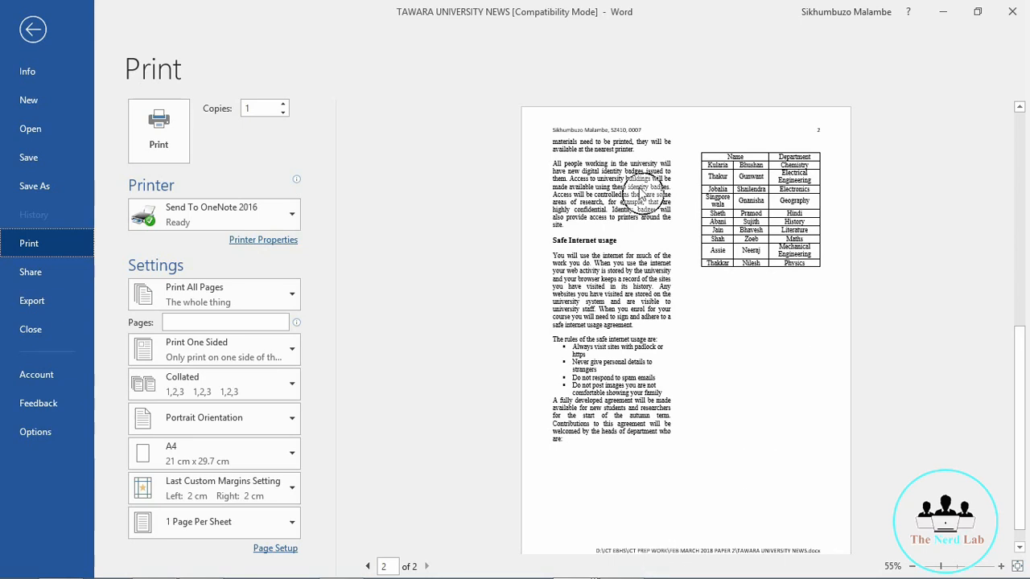
click(36, 29)
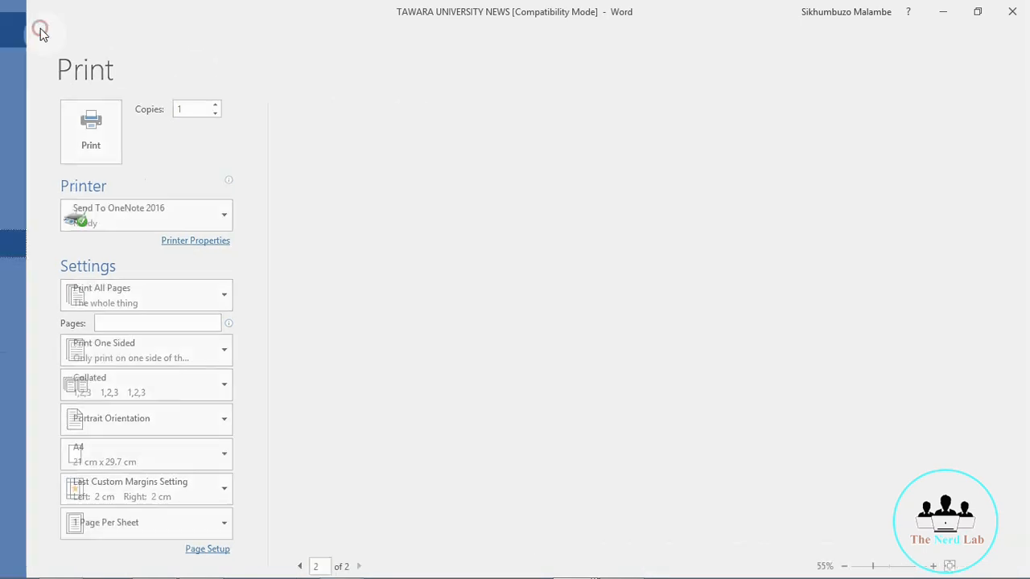